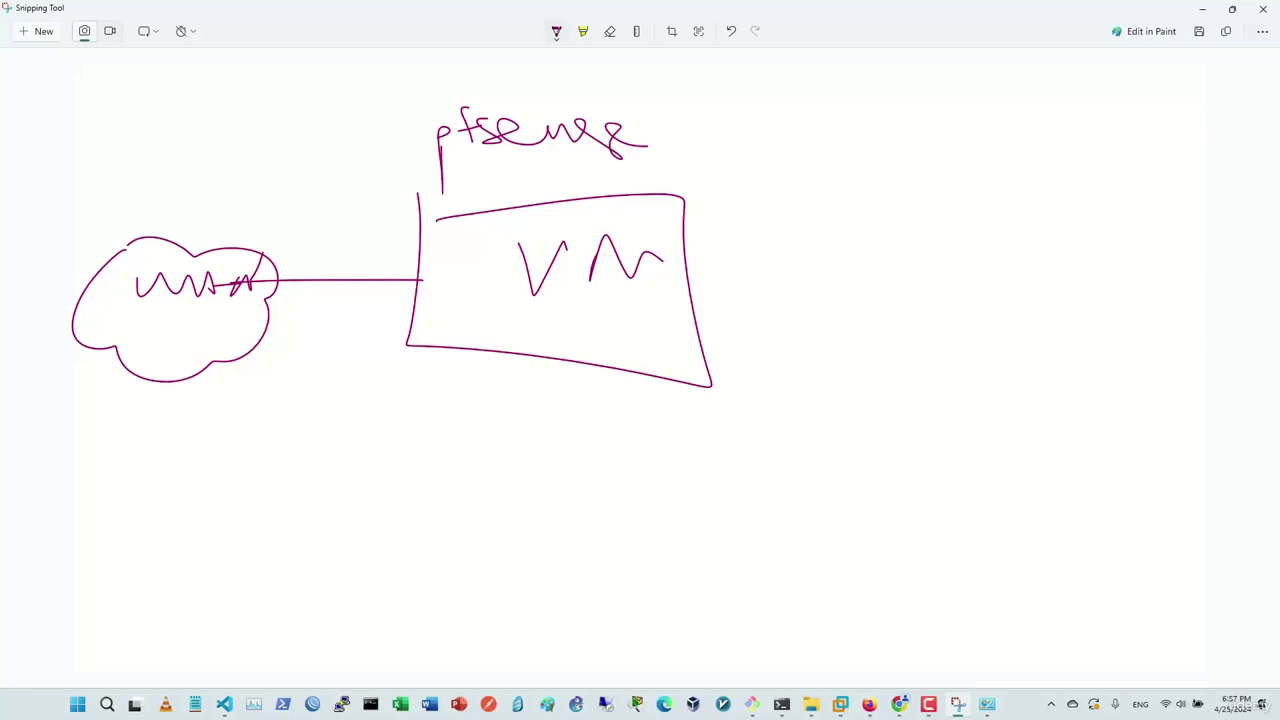
Draw an arrowhead where the link meets the WAN cloud and write "Int" above the cloud
mouse_move(268, 270)
left_mouse_down()
mouse_move(304, 257)
mouse_move(281, 294)
left_mouse_up()
mouse_move(165, 150)
left_mouse_down()
mouse_move(172, 188)
mouse_move(218, 144)
left_mouse_up()
left_click_drag(150, 188, 206, 184)
mouse_move(208, 186)
left_mouse_down()
mouse_move(224, 170)
mouse_move(232, 180)
left_mouse_up()
mouse_move(236, 142)
left_mouse_down()
mouse_move(244, 176)
mouse_move(266, 156)
left_mouse_up()
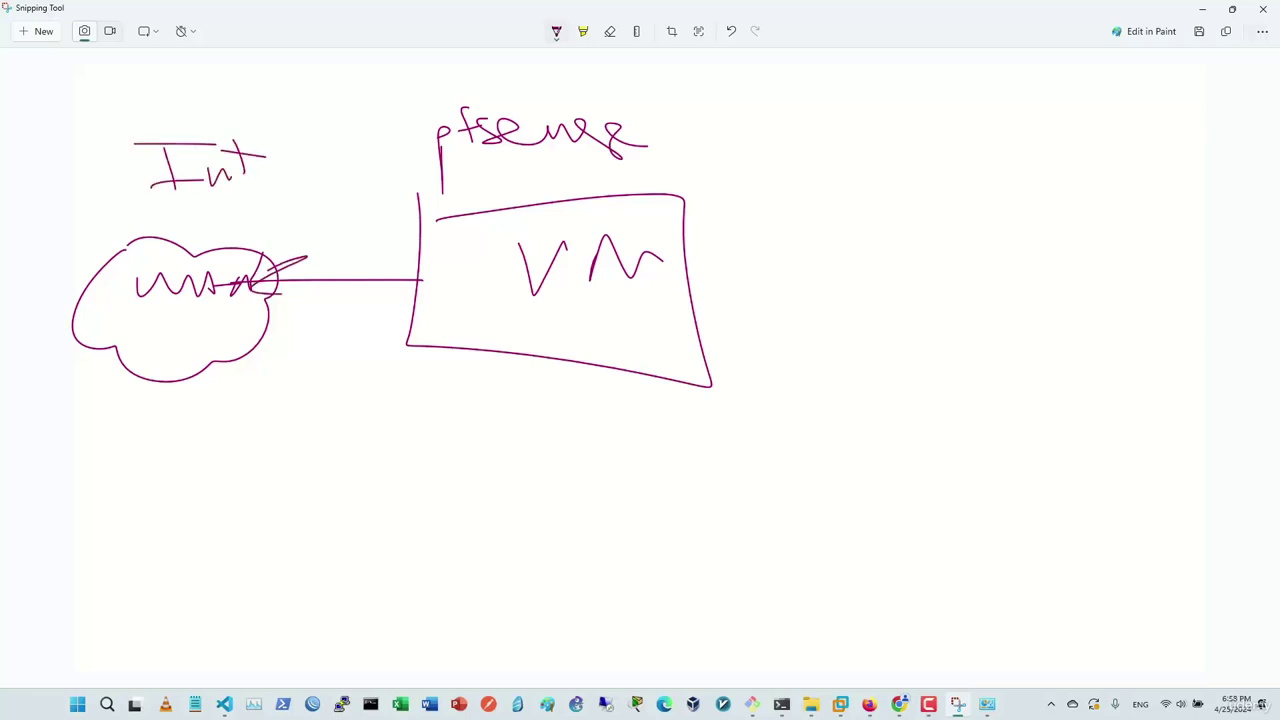
Draw a link from the VM box to a new cloud on its right and label the cloud "LAN"
left_click_drag(670, 288, 752, 280)
left_click_drag(792, 218, 786, 280)
mouse_move(786, 282)
left_mouse_down()
mouse_move(950, 360)
mouse_move(962, 312)
left_mouse_up()
left_click_drag(798, 242, 962, 312)
mouse_move(786, 188)
left_mouse_down()
mouse_move(806, 198)
mouse_move(894, 186)
left_mouse_up()
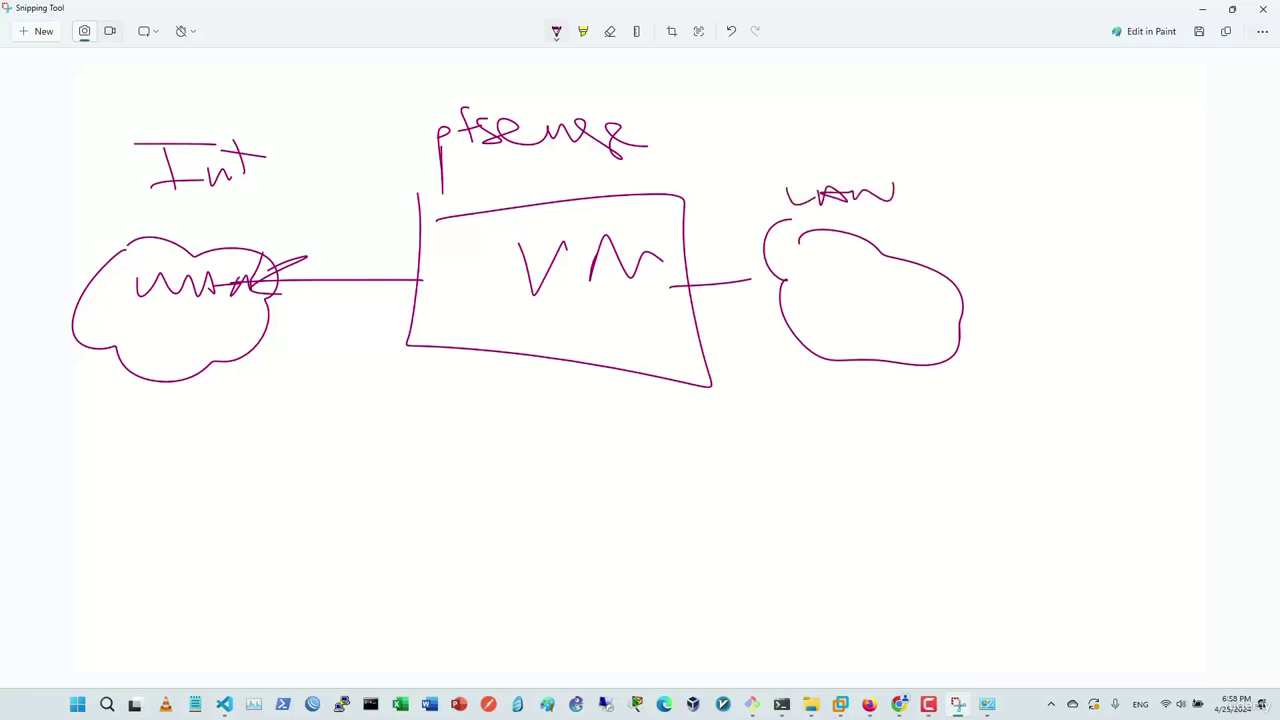
Write an underlined "UI" inside the LAN cloud, thicken its link end and write a "C" beneath the cloud
mouse_move(842, 300)
left_mouse_down()
mouse_move(894, 334)
mouse_move(888, 322)
left_mouse_up()
mouse_move(752, 276)
left_mouse_down()
mouse_move(774, 272)
mouse_move(724, 278)
left_mouse_up()
left_click_drag(872, 393, 870, 408)
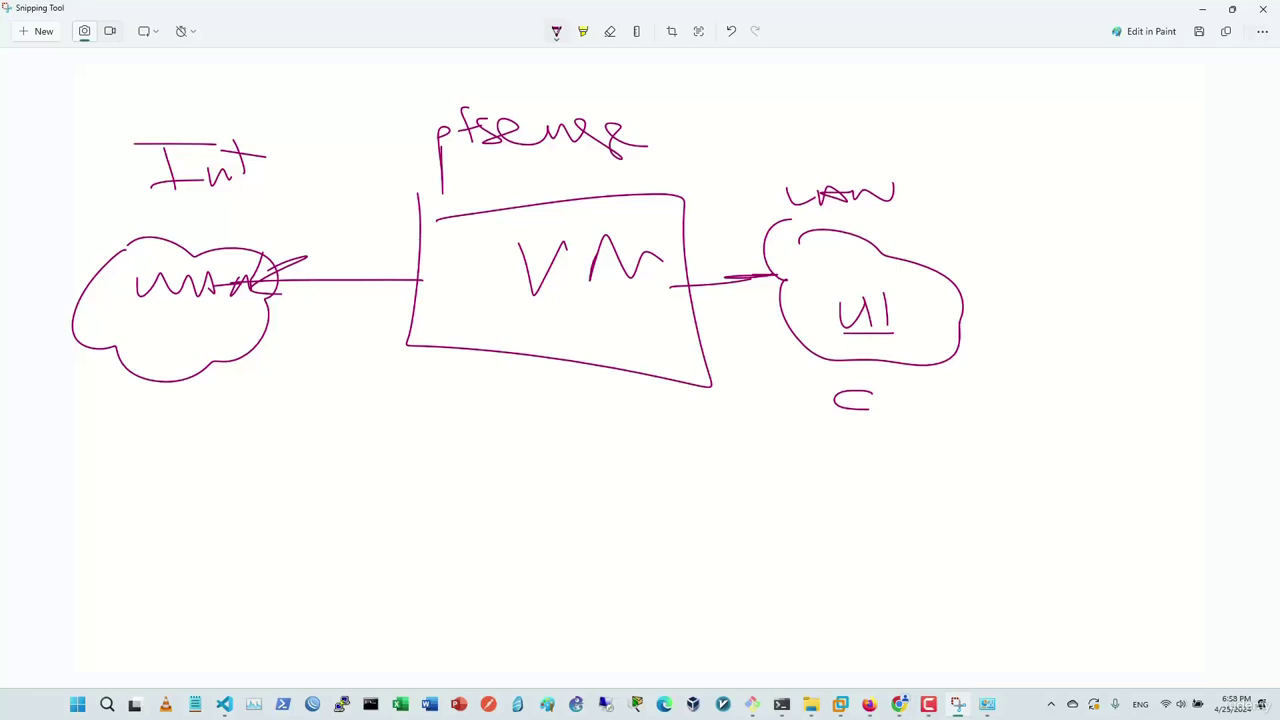
Draw an arrow down from the VM box's lower-left corner and write an underlined "DHCP" below it
left_click_drag(420, 380, 395, 492)
mouse_move(422, 452)
left_mouse_down()
mouse_move(395, 492)
mouse_move(381, 468)
left_mouse_up()
left_click_drag(350, 552, 350, 592)
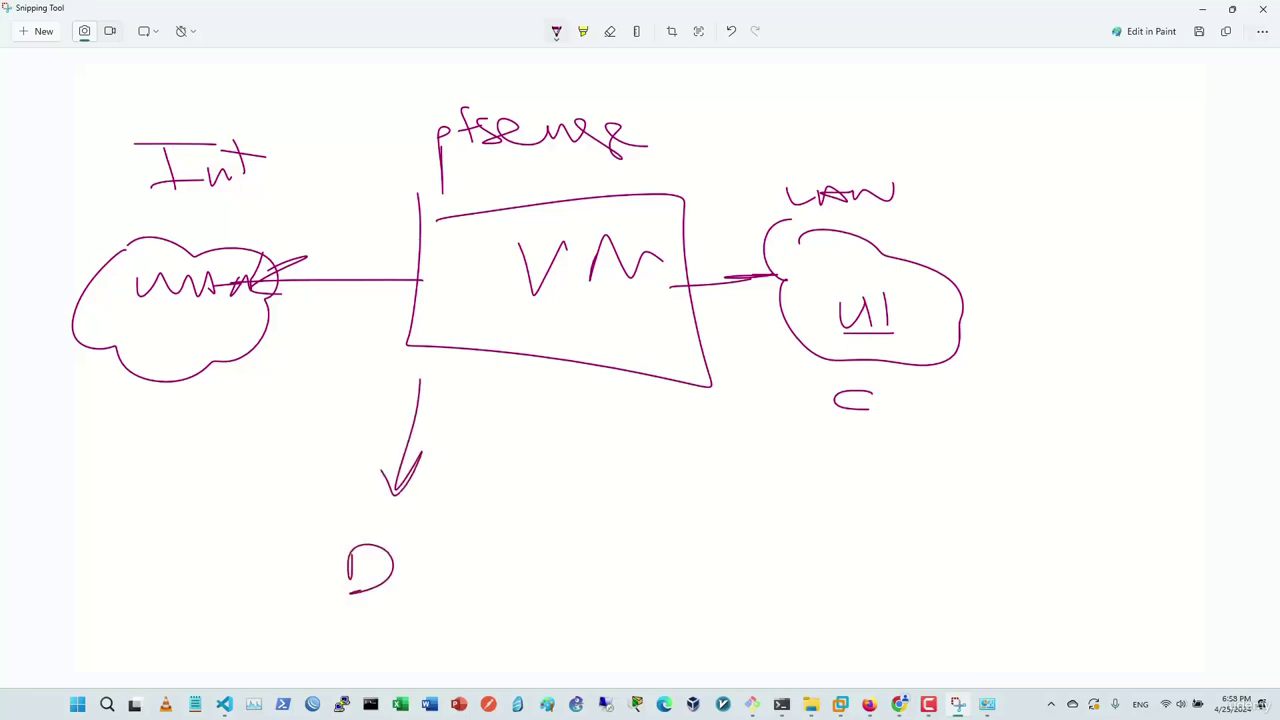
left_click_drag(404, 545, 458, 566)
mouse_move(504, 540)
left_mouse_down()
mouse_move(490, 567)
mouse_move(556, 532)
left_mouse_up()
mouse_move(545, 534)
left_mouse_down()
mouse_move(540, 562)
mouse_move(568, 556)
left_mouse_up()
left_click_drag(368, 599, 686, 600)
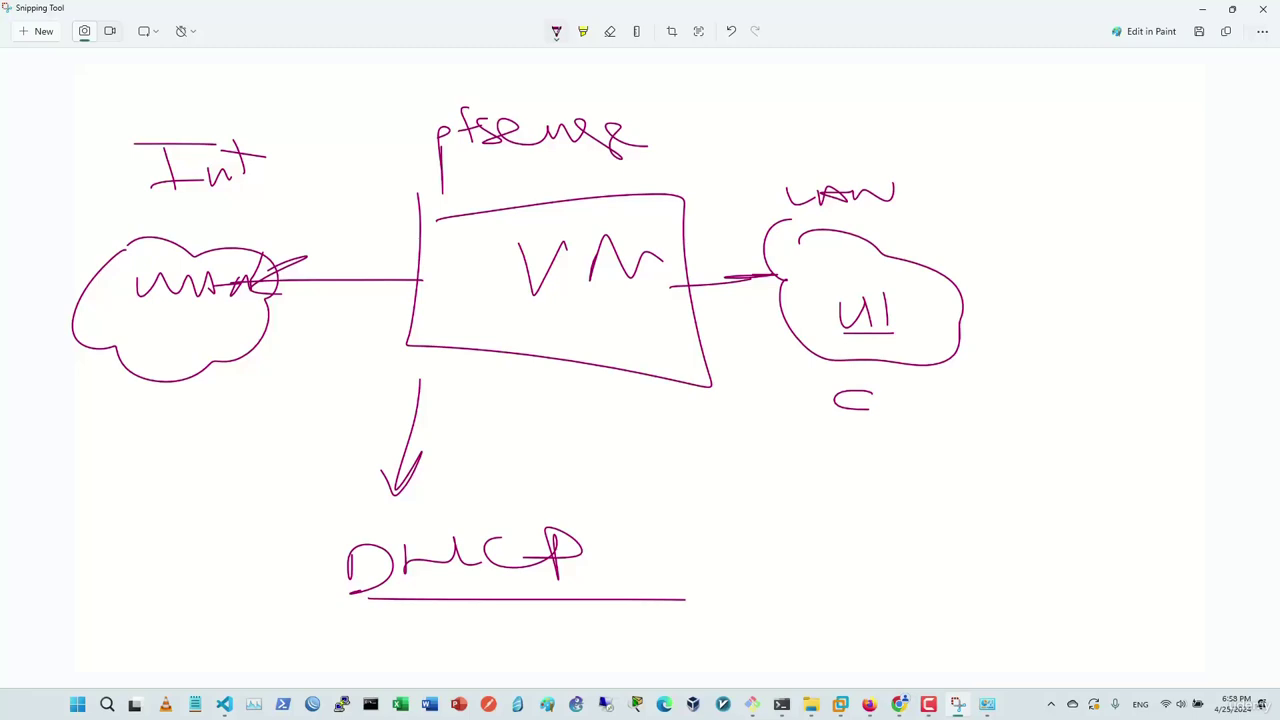
Label the link beside the VM box "LAN" and draw a rightward arrow below it
mouse_move(683, 314)
left_mouse_down()
mouse_move(698, 327)
mouse_move(759, 310)
left_mouse_up()
left_click_drag(624, 432, 806, 432)
mouse_move(752, 424)
left_mouse_down()
mouse_move(800, 435)
mouse_move(773, 445)
left_mouse_up()
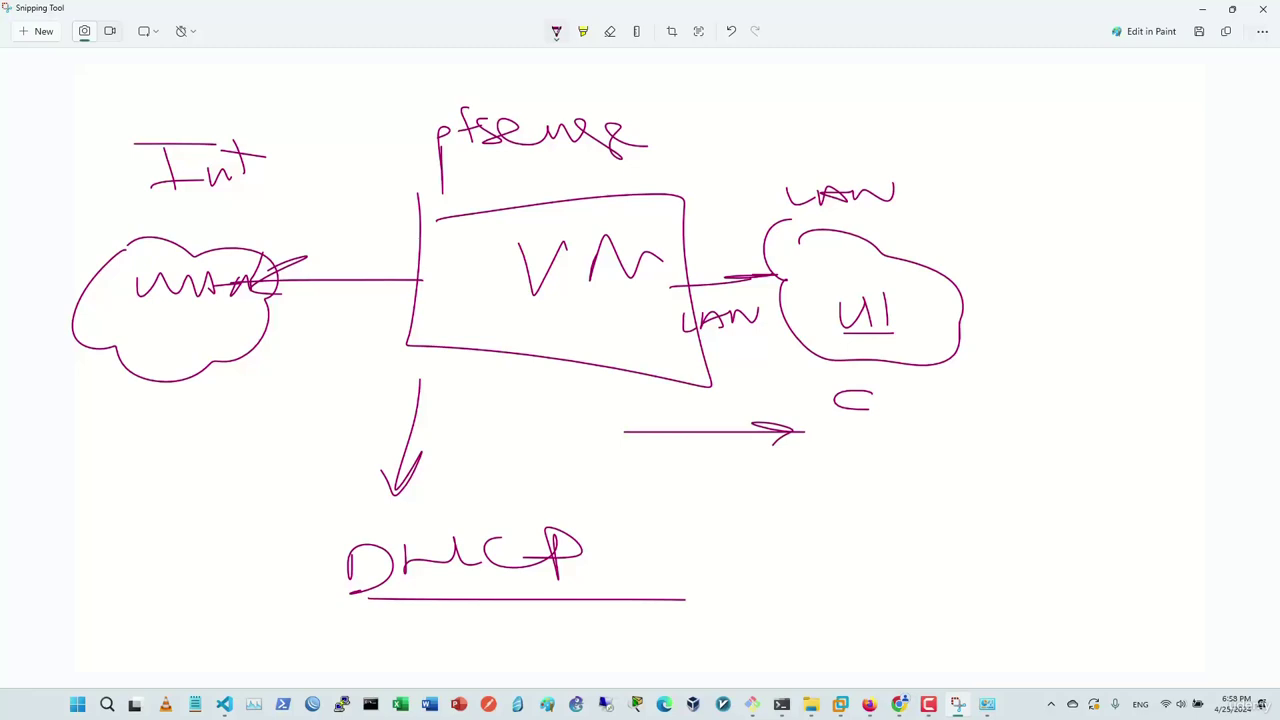
Draw a short downward arrow from the VM box's bottom edge and write "NAT" below it
mouse_move(538, 350)
left_mouse_down()
mouse_move(532, 425)
mouse_move(537, 400)
left_mouse_up()
mouse_move(482, 472)
left_mouse_down()
mouse_move(502, 454)
mouse_move(528, 464)
mouse_move(552, 450)
left_mouse_up()
mouse_move(558, 448)
left_mouse_down()
mouse_move(560, 474)
mouse_move(606, 443)
left_mouse_up()
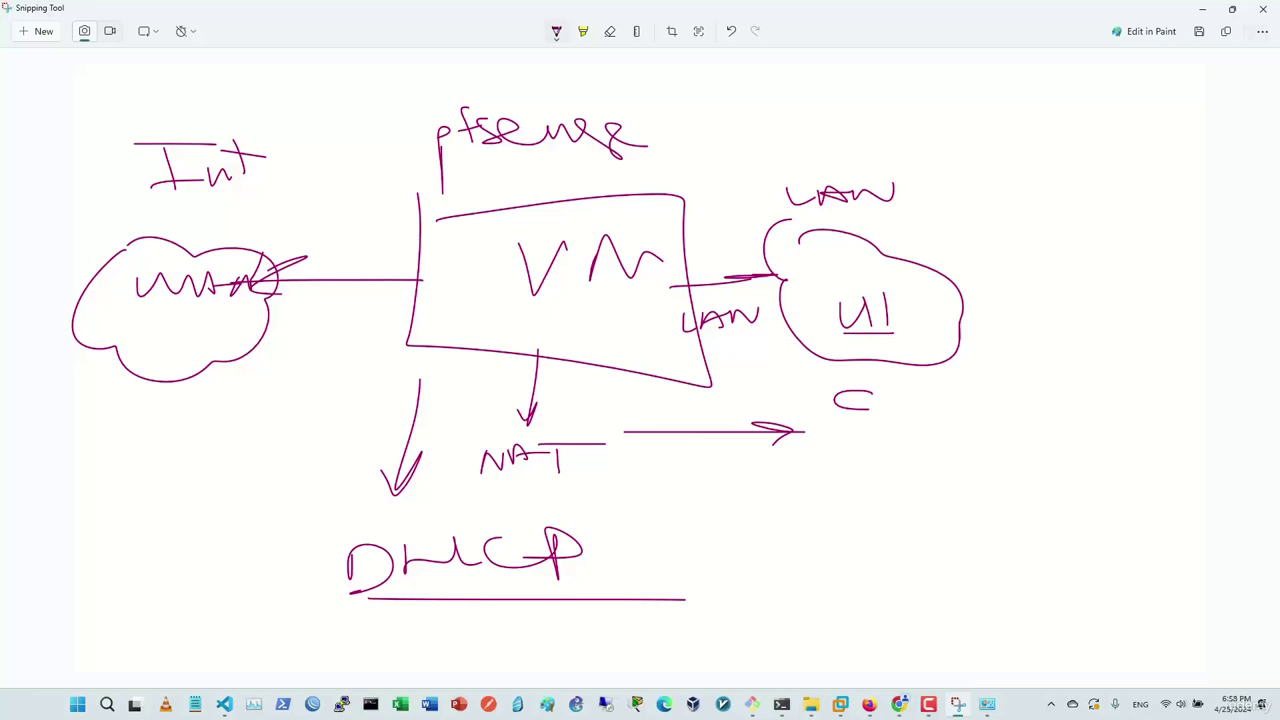
Add emphasis strokes at the VM box's upper-left corner and where the link meets the WAN cloud
mouse_move(446, 214)
left_mouse_down()
mouse_move(426, 228)
mouse_move(518, 226)
left_mouse_up()
mouse_move(250, 295)
left_mouse_down()
mouse_move(314, 242)
mouse_move(330, 322)
left_mouse_up()
left_click_drag(308, 246, 276, 310)
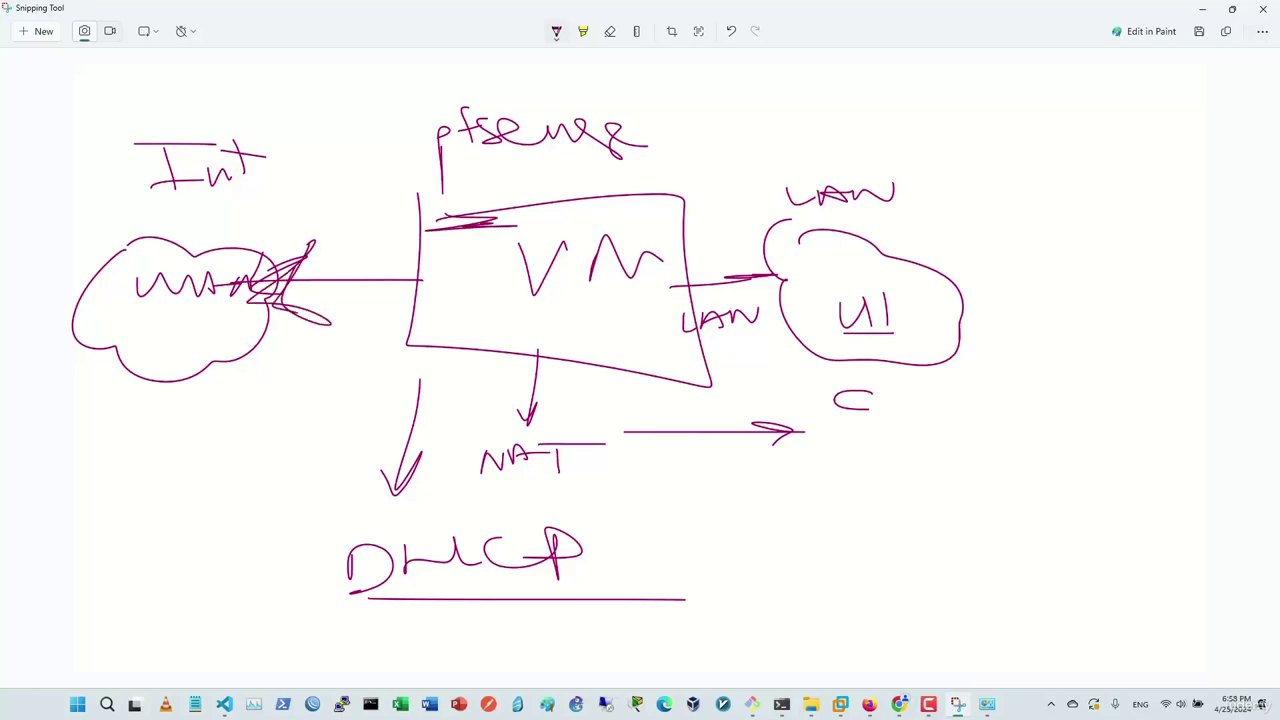
Undo the recent strokes back through the LAN, DHCP and NAT drawings and part of the "Int" label
key("ctrl+z")
key("ctrl+z")
key("ctrl+z")
key("ctrl+z")
key("ctrl+z")
key("ctrl+z")
key("ctrl+z")
key("ctrl+z")
key("ctrl+z")
key("ctrl+z")
key("ctrl+z")
key("ctrl+z")
key("ctrl+z")
key("ctrl+z")
key("ctrl+z")
key("ctrl+z")
key("ctrl+z")
key("ctrl+z")
key("ctrl+z")
key("ctrl+z")
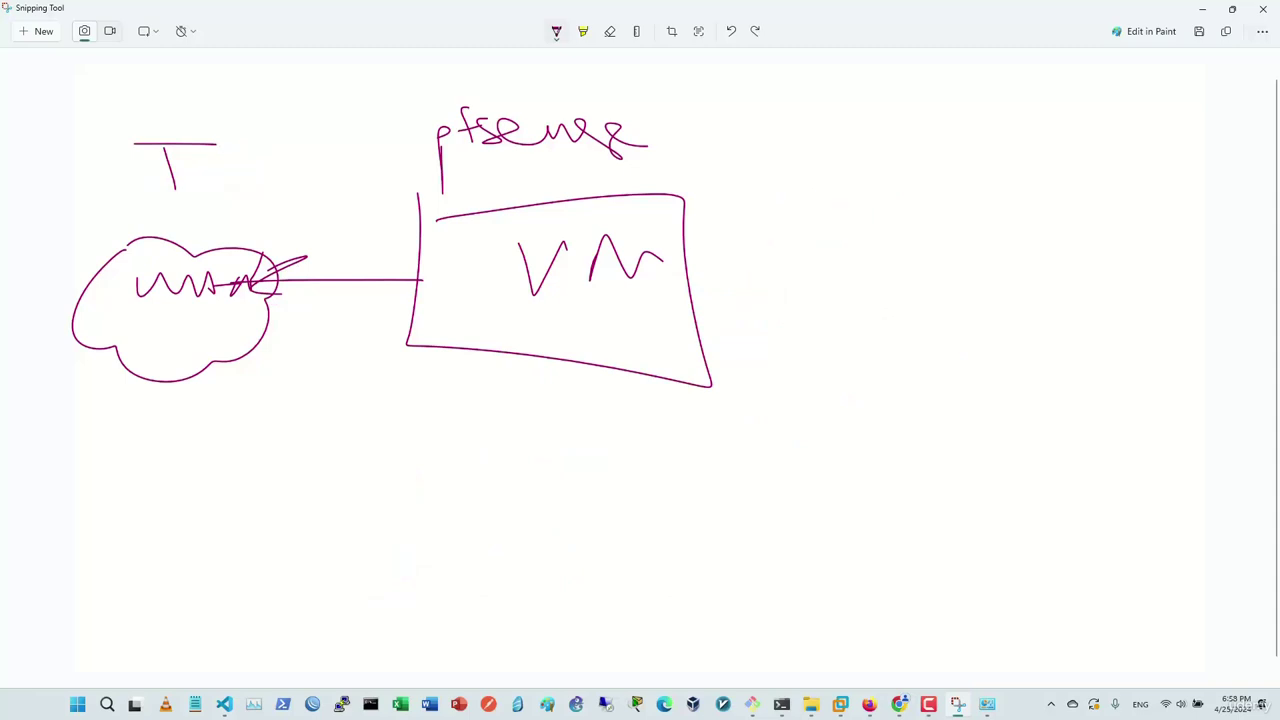
Draw a long arrow from the right through the VM box toward the WAN cloud, with an enclosed "LAN" label at its start
mouse_move(960, 313)
left_mouse_down()
mouse_move(290, 338)
mouse_move(358, 356)
left_mouse_up()
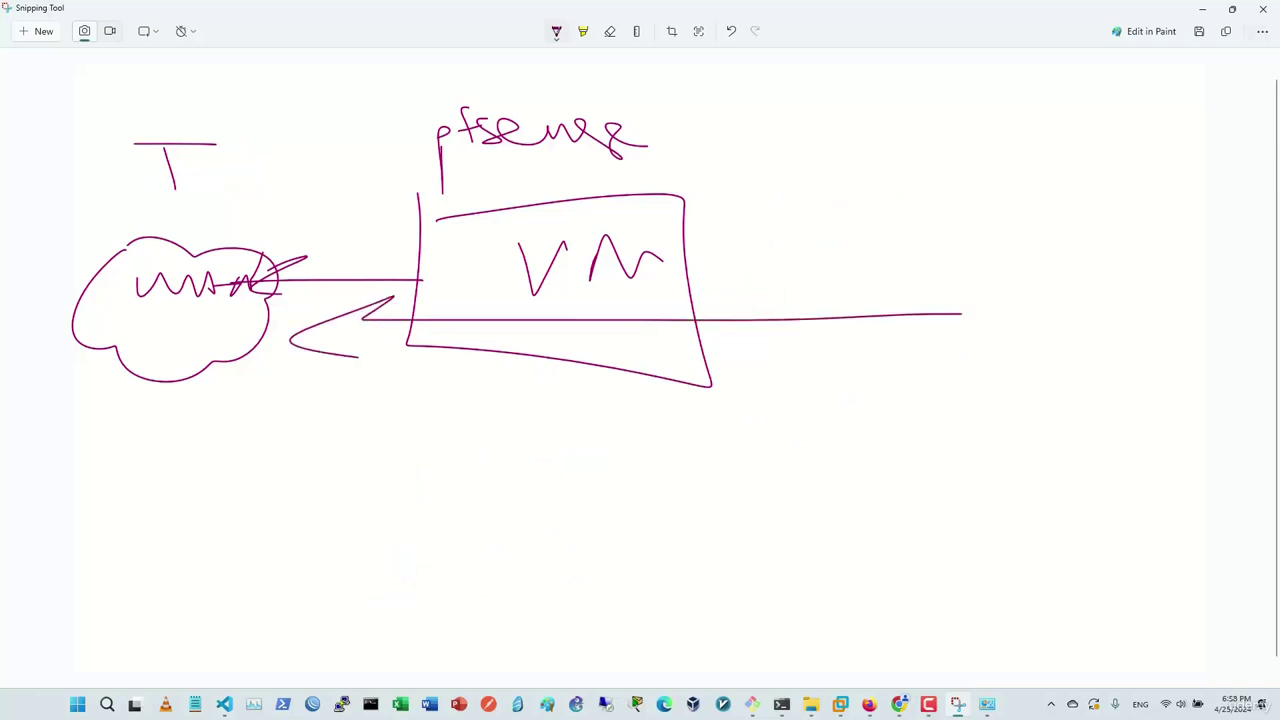
mouse_move(893, 201)
left_mouse_down()
mouse_move(1007, 300)
mouse_move(898, 156)
mouse_move(930, 244)
left_mouse_up()
mouse_move(922, 222)
left_mouse_down()
mouse_move(918, 247)
mouse_move(958, 240)
mouse_move(978, 204)
left_mouse_up()
mouse_move(964, 240)
left_mouse_down()
mouse_move(1008, 238)
mouse_move(1013, 194)
left_mouse_up()
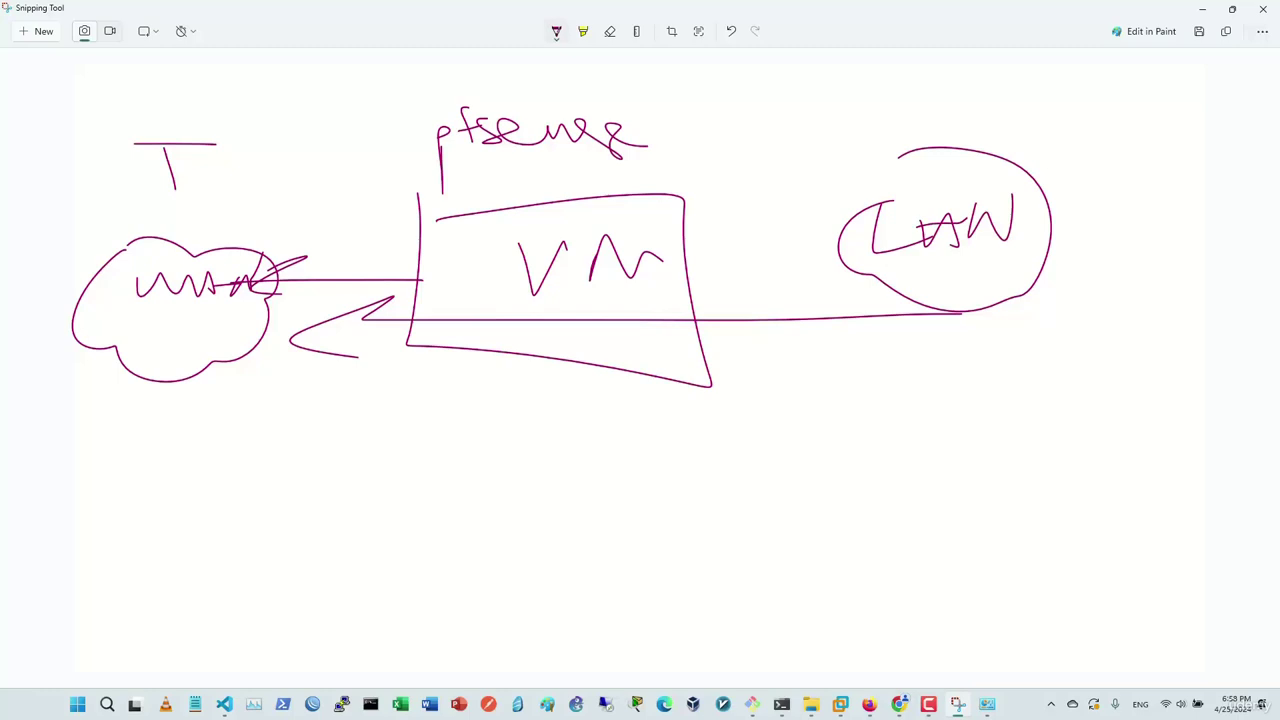
mouse_move(502, 470)
left_mouse_down()
mouse_move(576, 428)
mouse_move(608, 456)
mouse_move(660, 464)
mouse_move(720, 415)
left_mouse_up()
left_click_drag(420, 505, 564, 520)
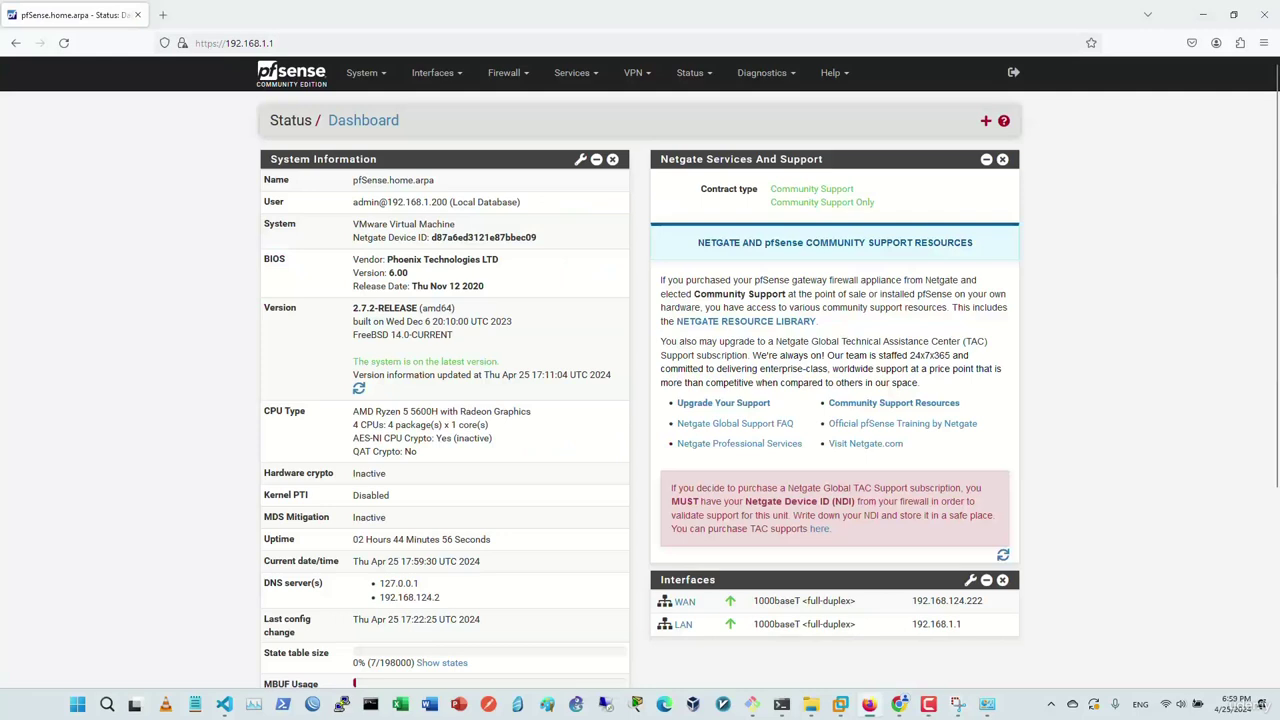
Switch to pfSense in Firefox and review the interface assignments, choosing port em0 for WAN and em1 for LAN
left_click(434, 72)
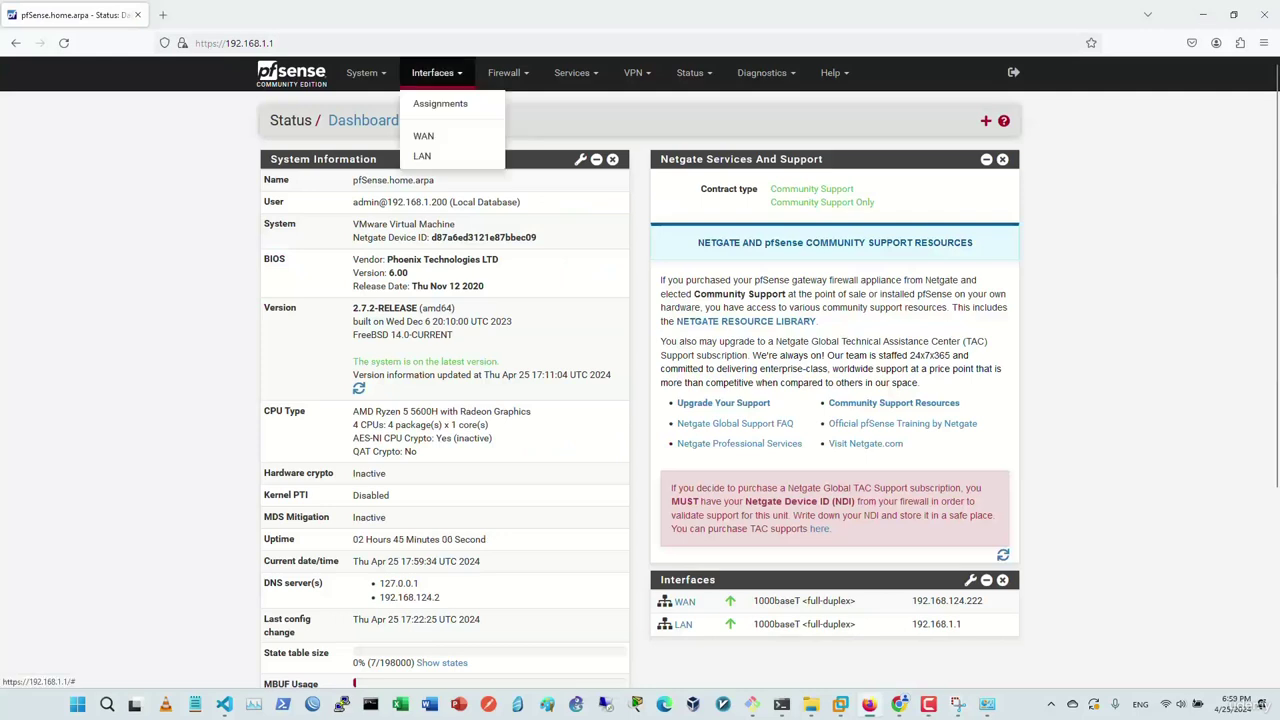
left_click(440, 103)
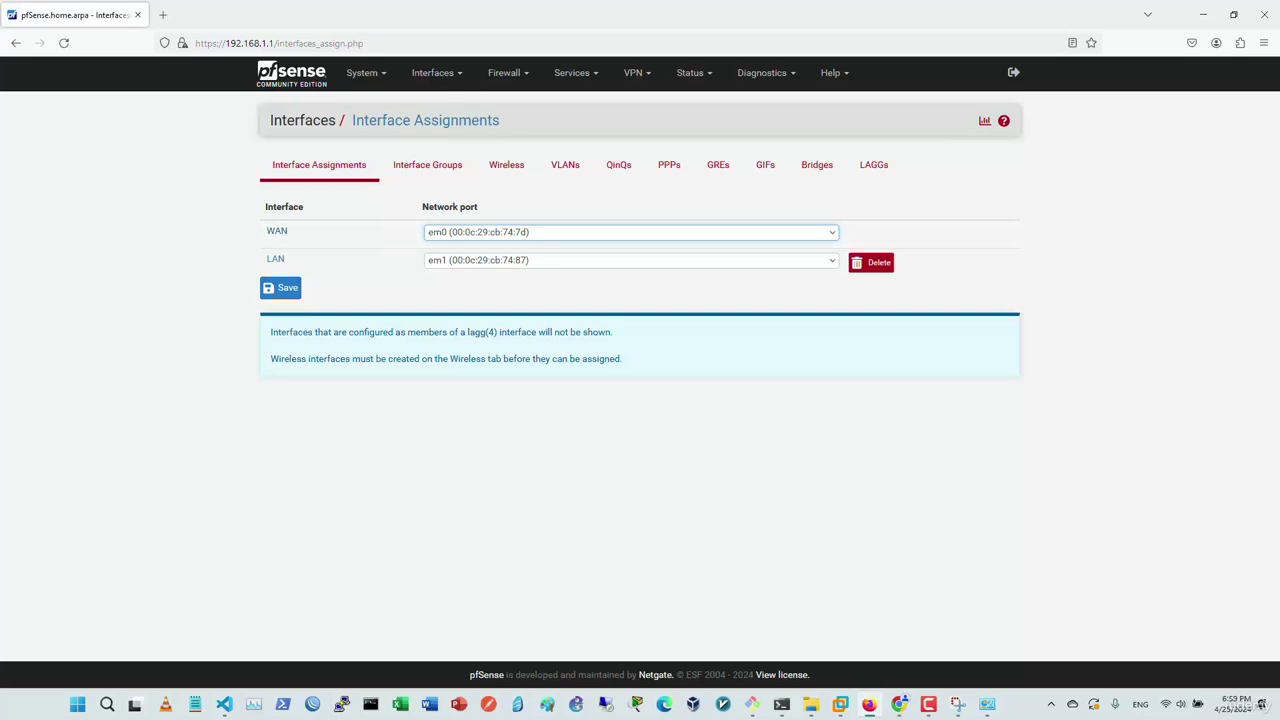
left_click(631, 232)
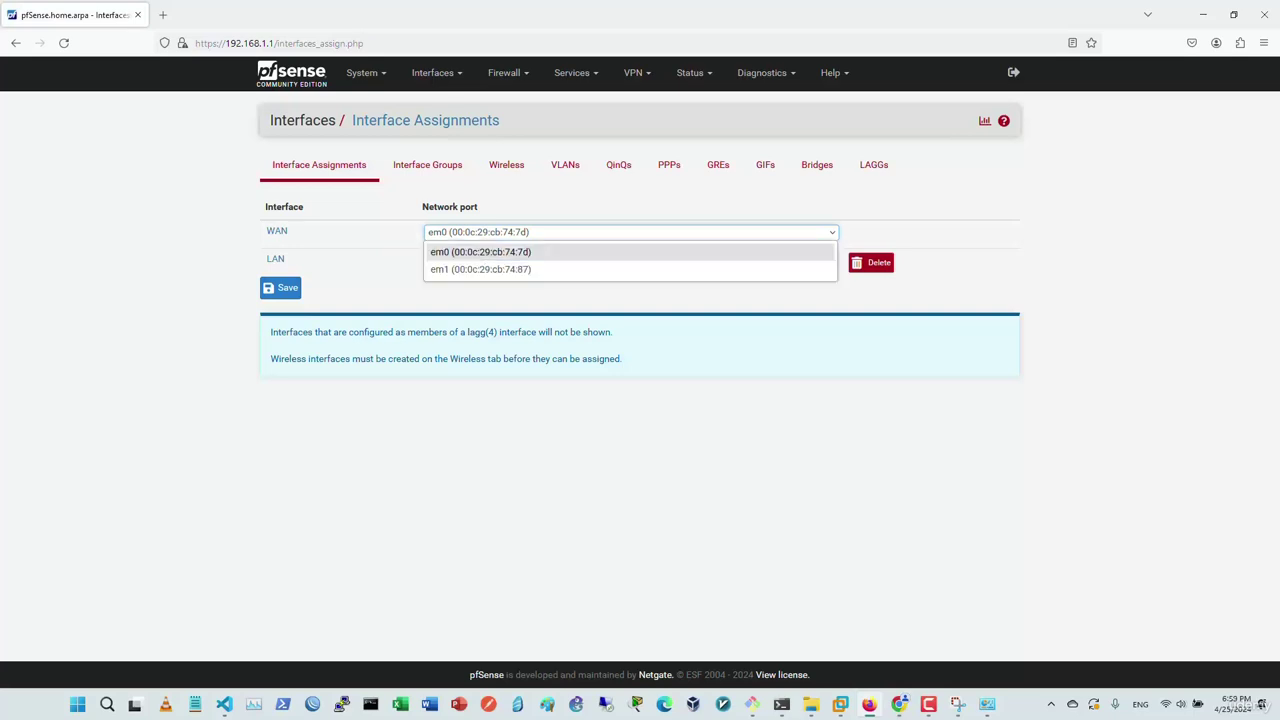
left_click(480, 252)
left_click(631, 260)
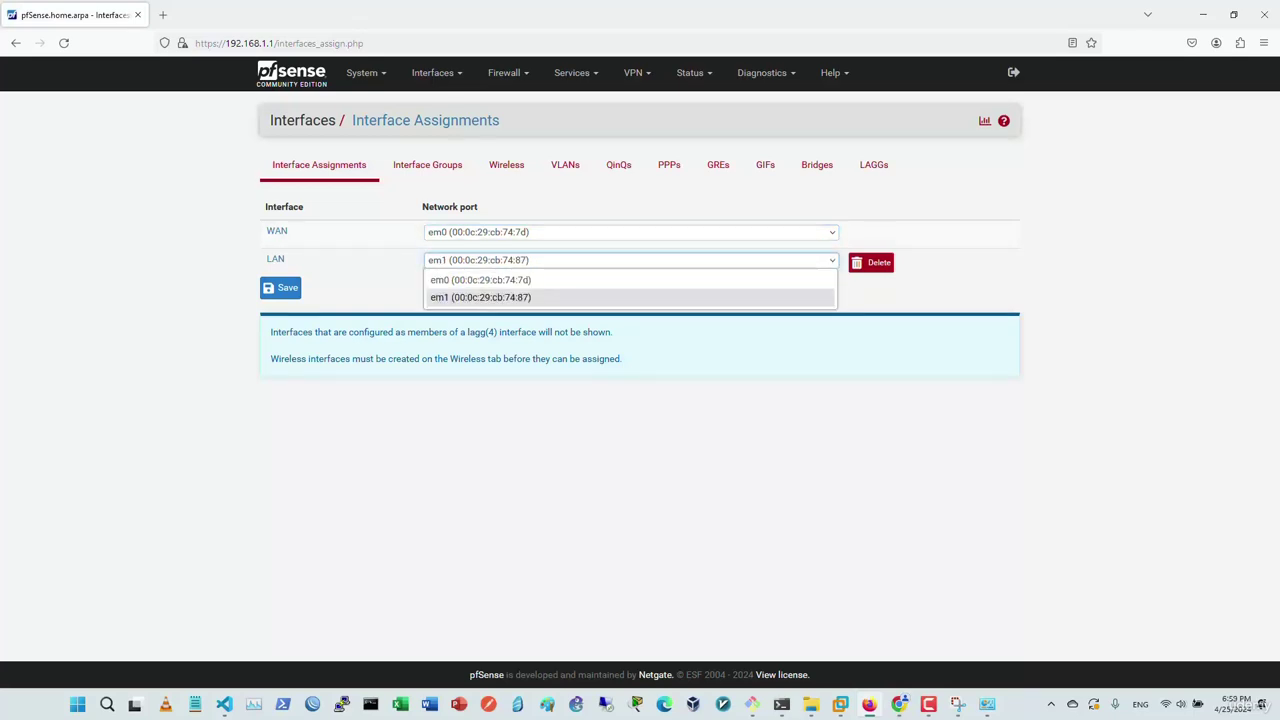
left_click(480, 297)
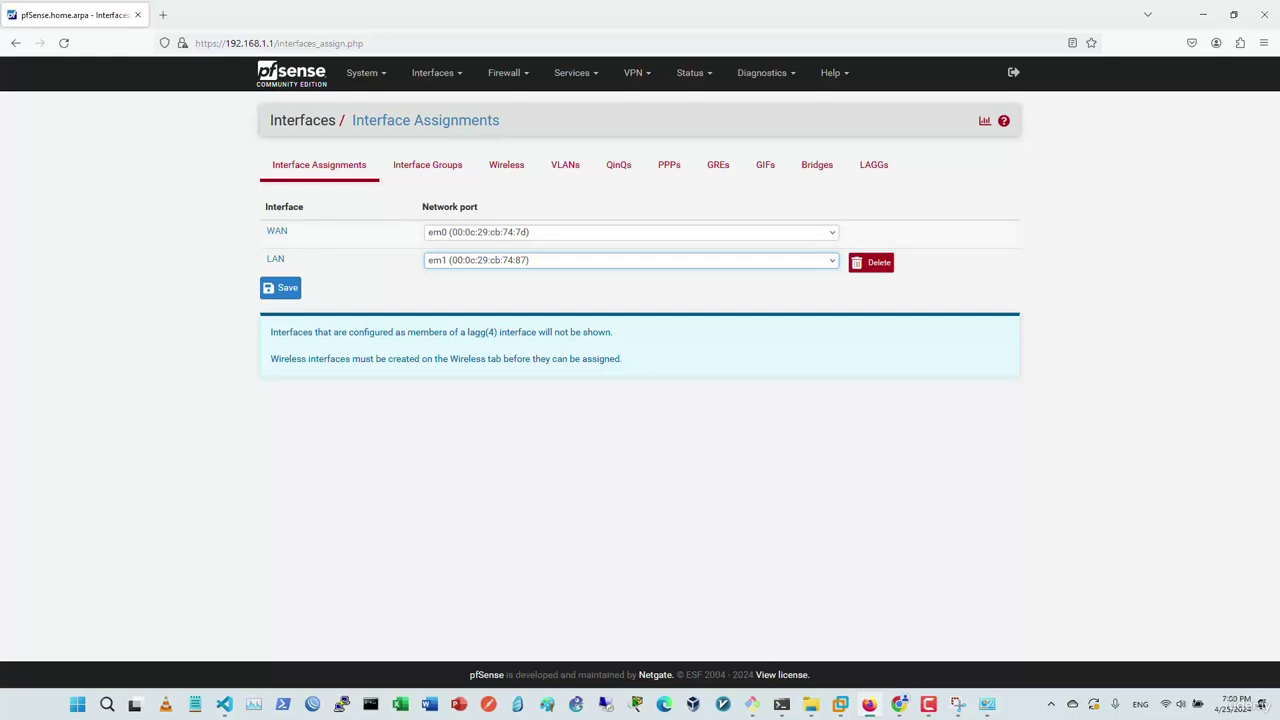
left_click(631, 232)
left_click(631, 232)
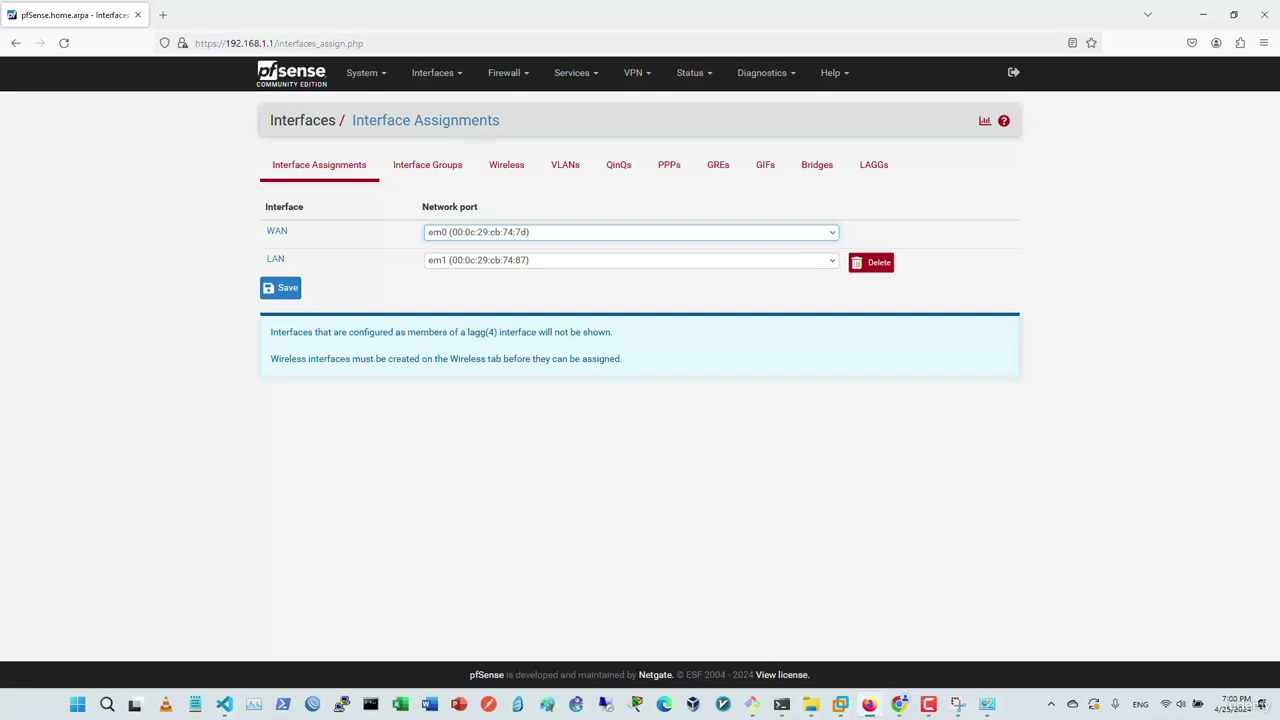
left_click(631, 232)
left_click(631, 232)
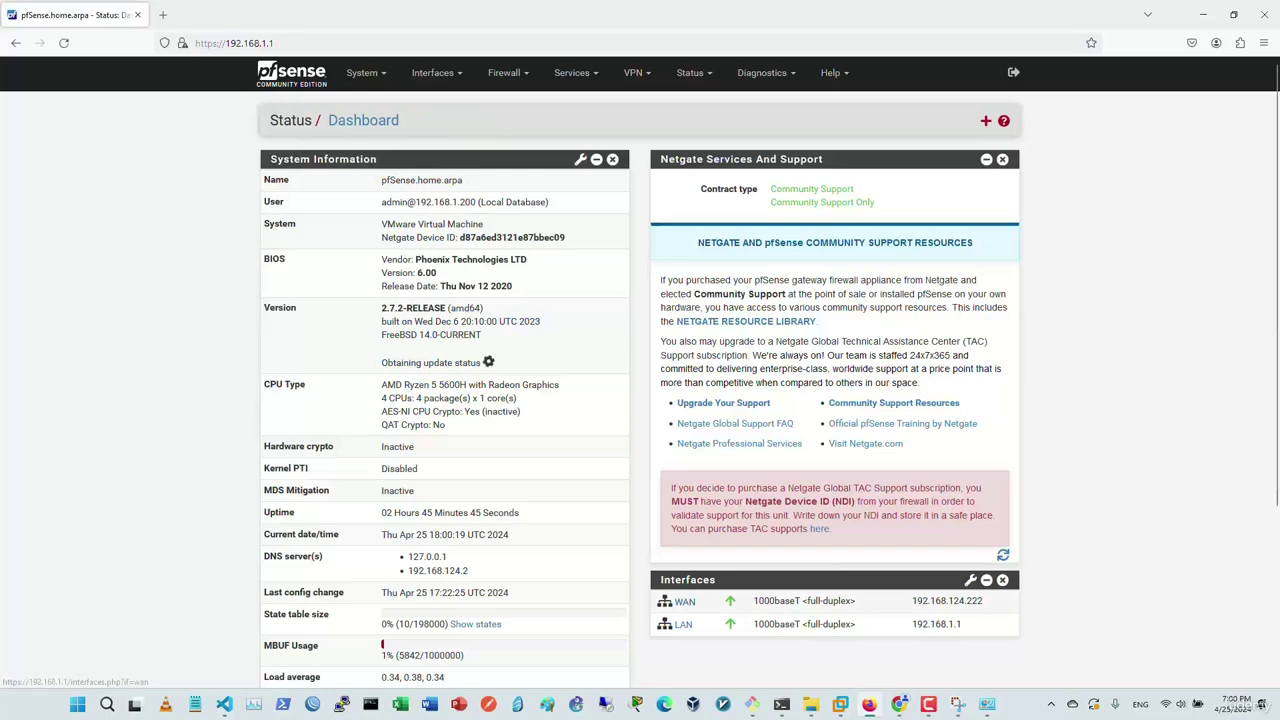
Open the WAN interface's settings from the dashboard and look through the DHCP client and reserved network options
left_click(680, 597)
scroll(640, 374, "down", 6)
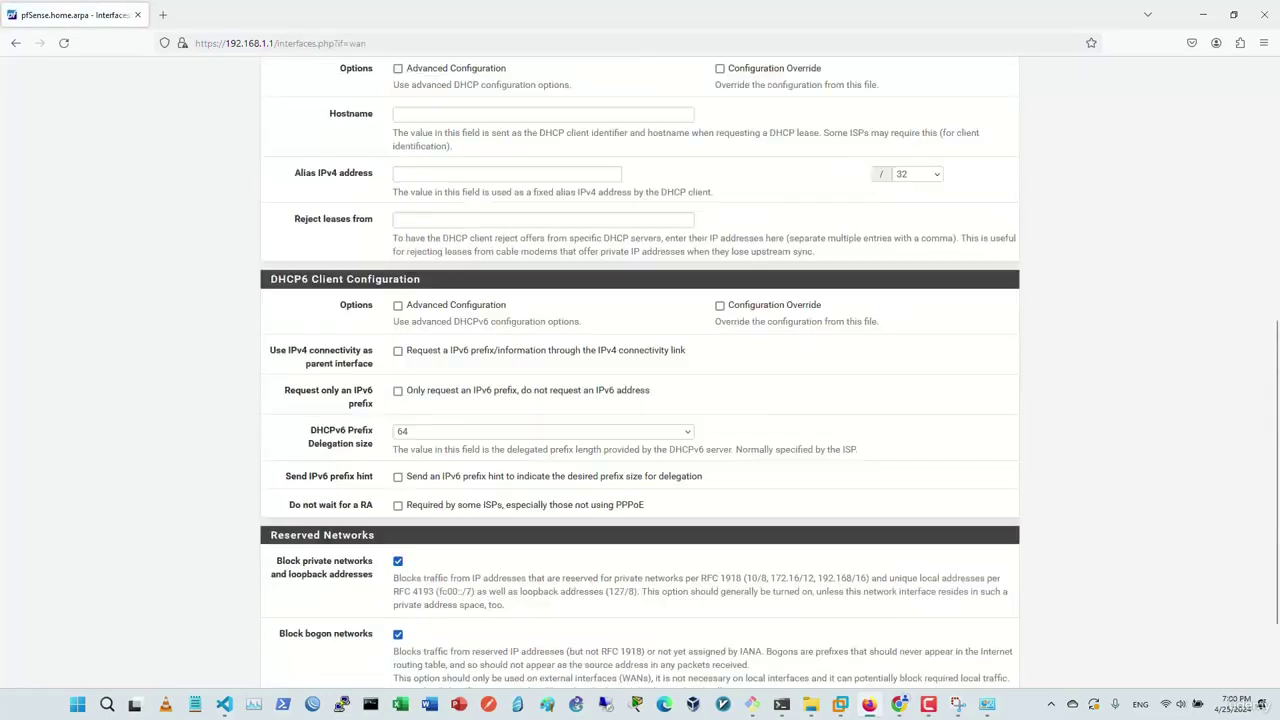
scroll(640, 374, "up", 6)
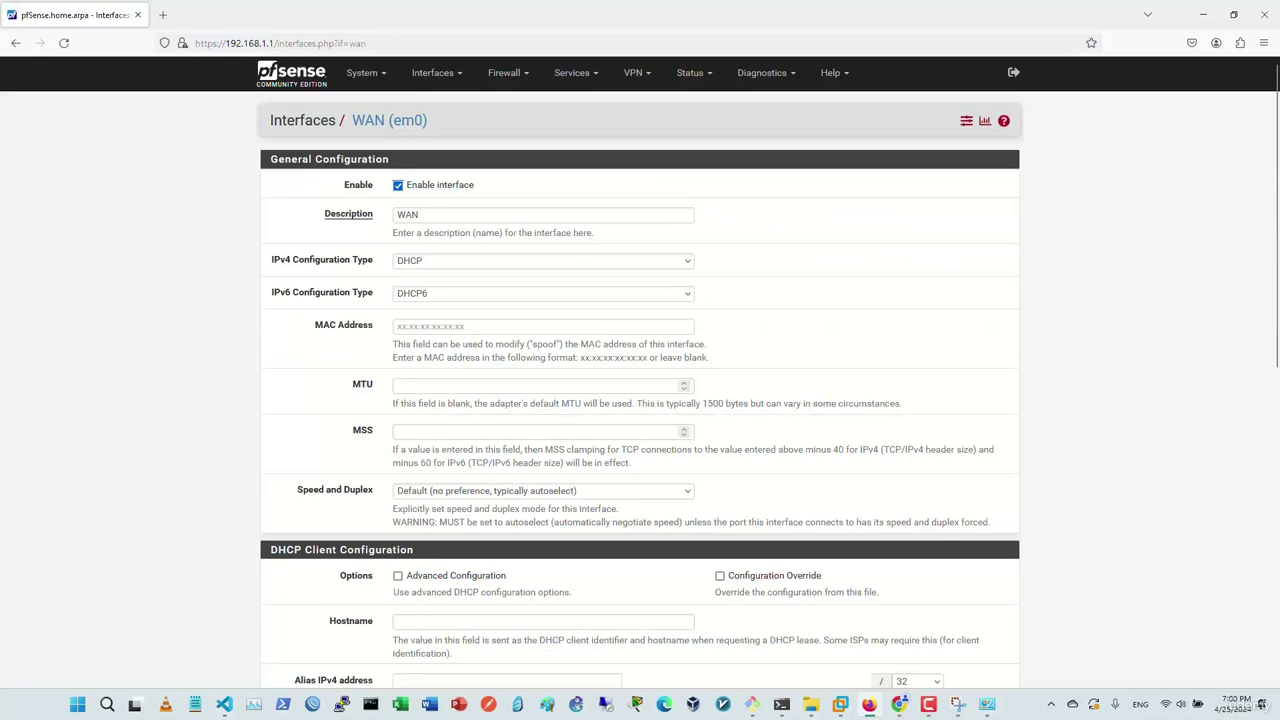
Try Static IPv4 as the WAN interface's IPv4 configuration type and inspect its address and gateway fields
left_click(543, 260)
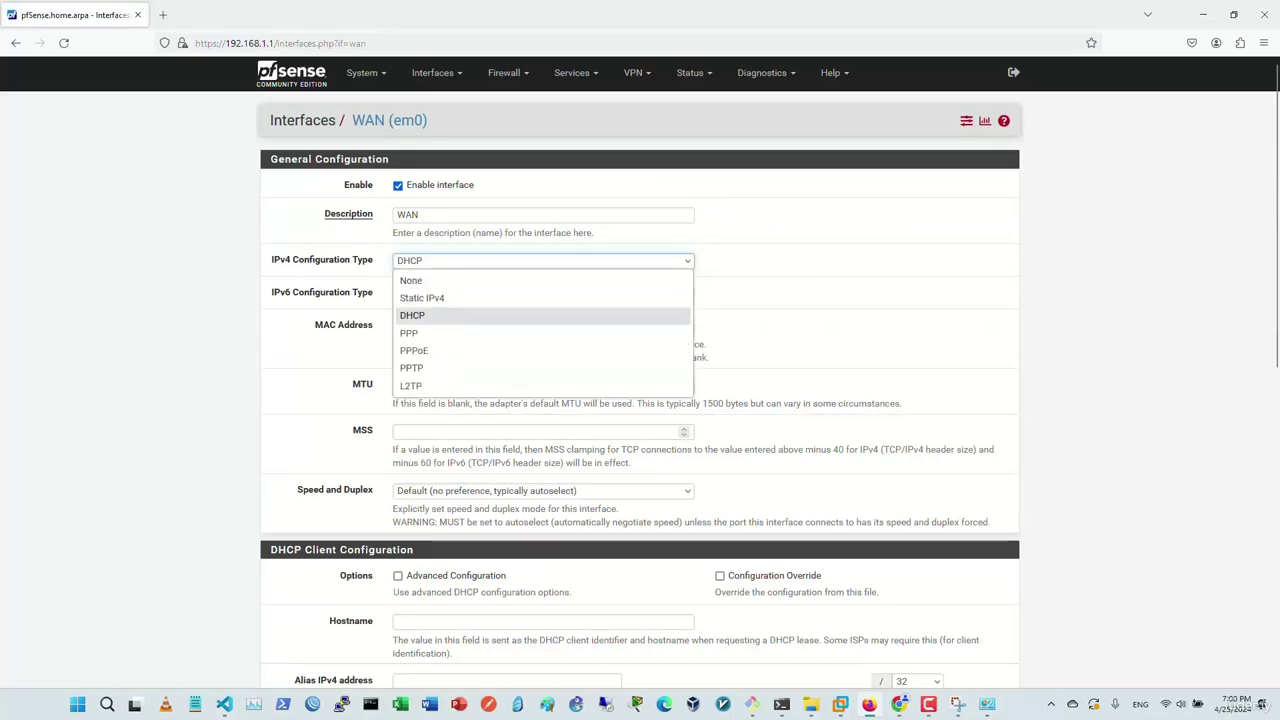
left_click(422, 298)
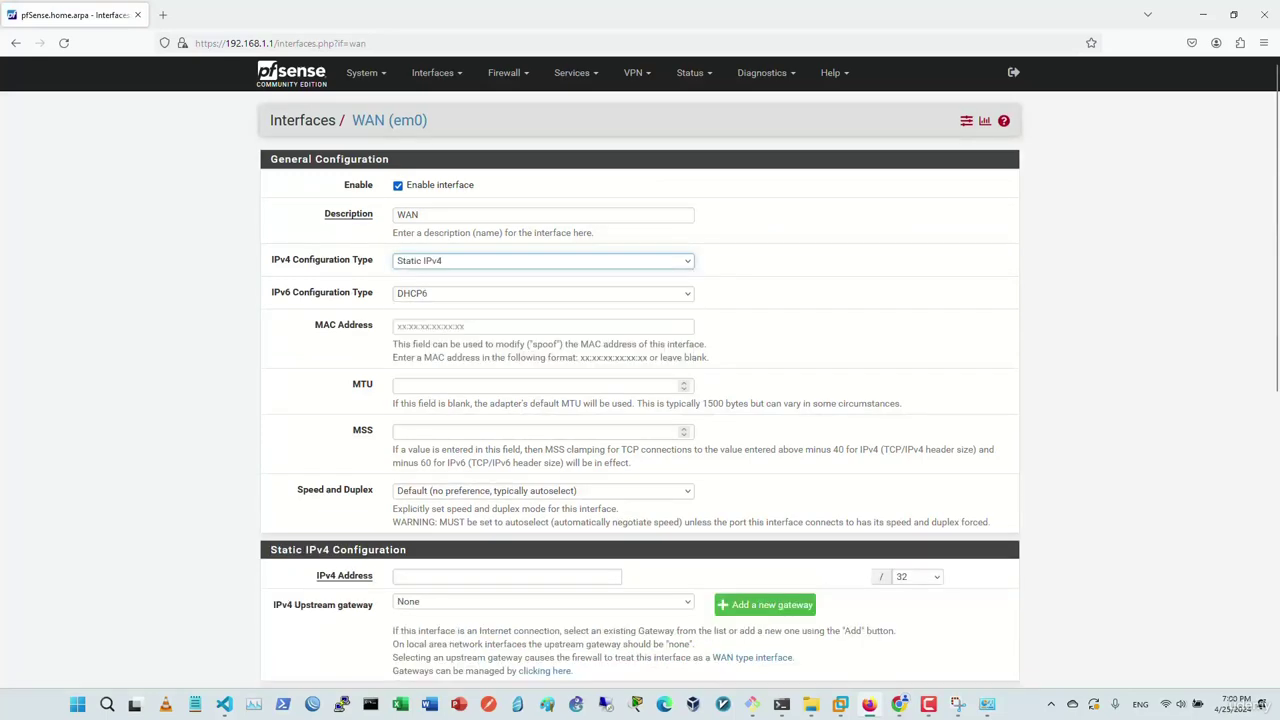
scroll(640, 371, "down", 3)
left_click(506, 304)
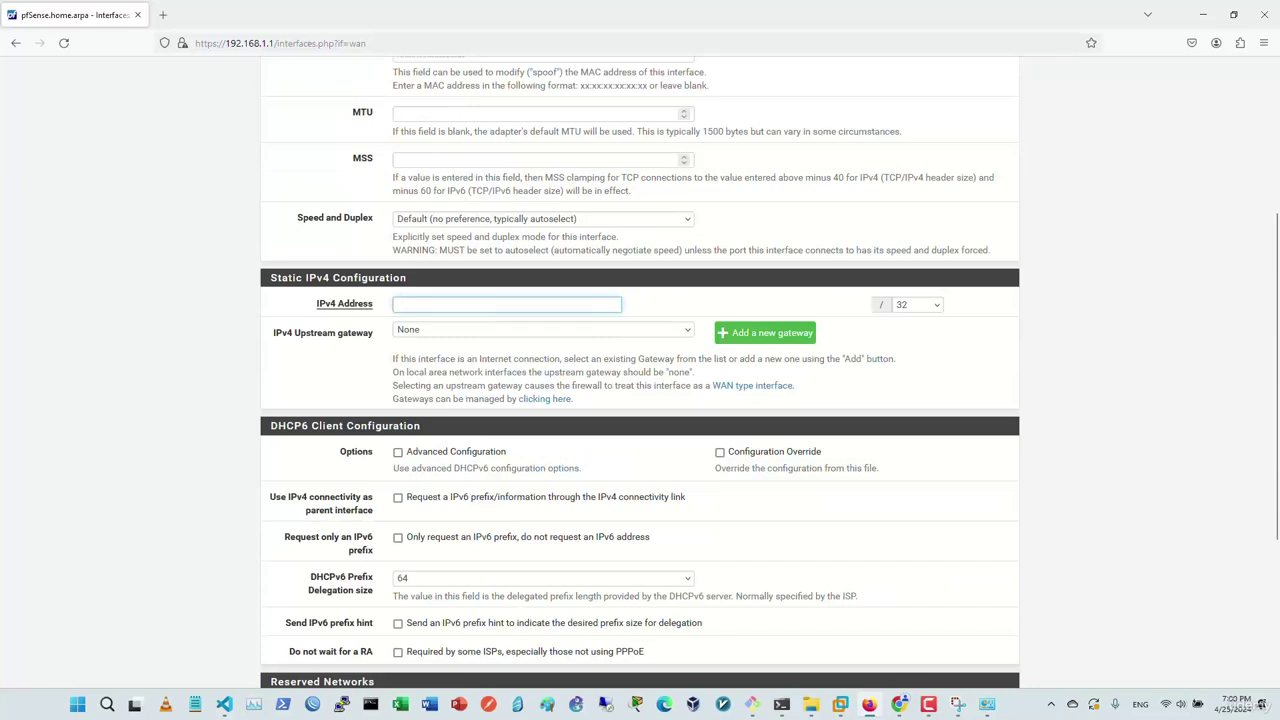
scroll(640, 370, "up", 5)
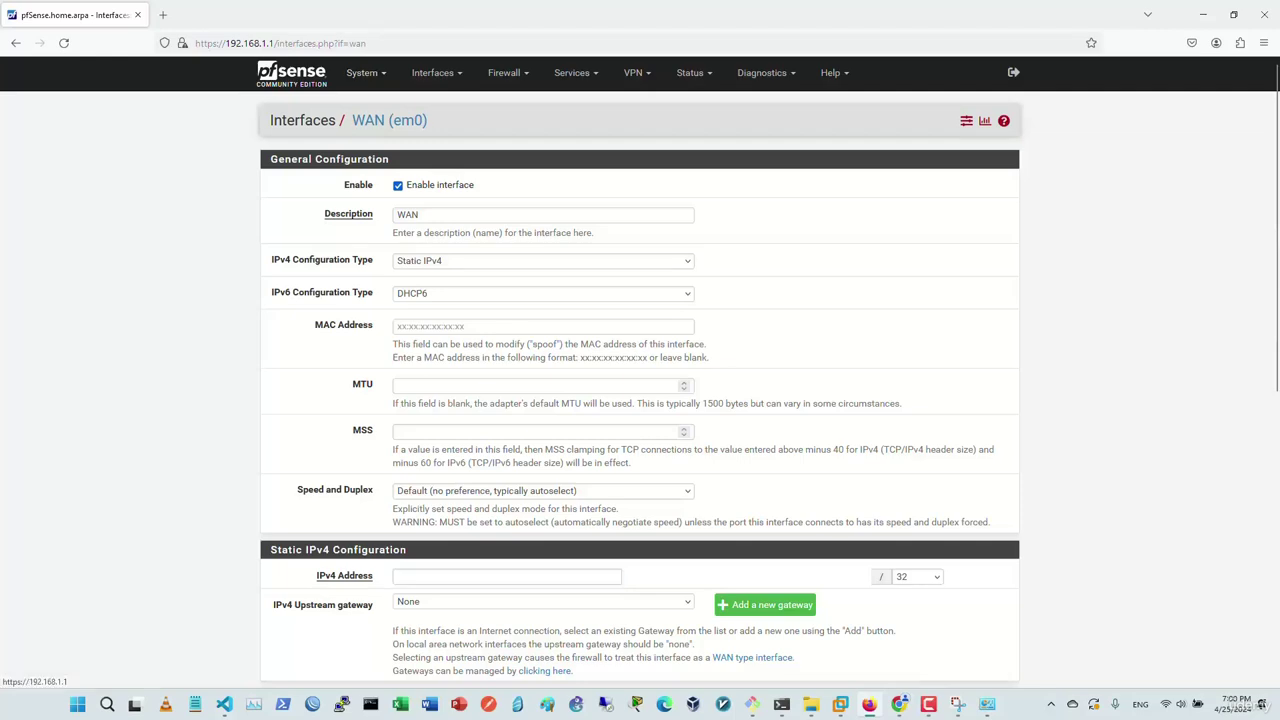
Open the LAN interface's settings from the dashboard, review its static IPv4 configuration and return to the dashboard
left_click(291, 75)
left_click(683, 624)
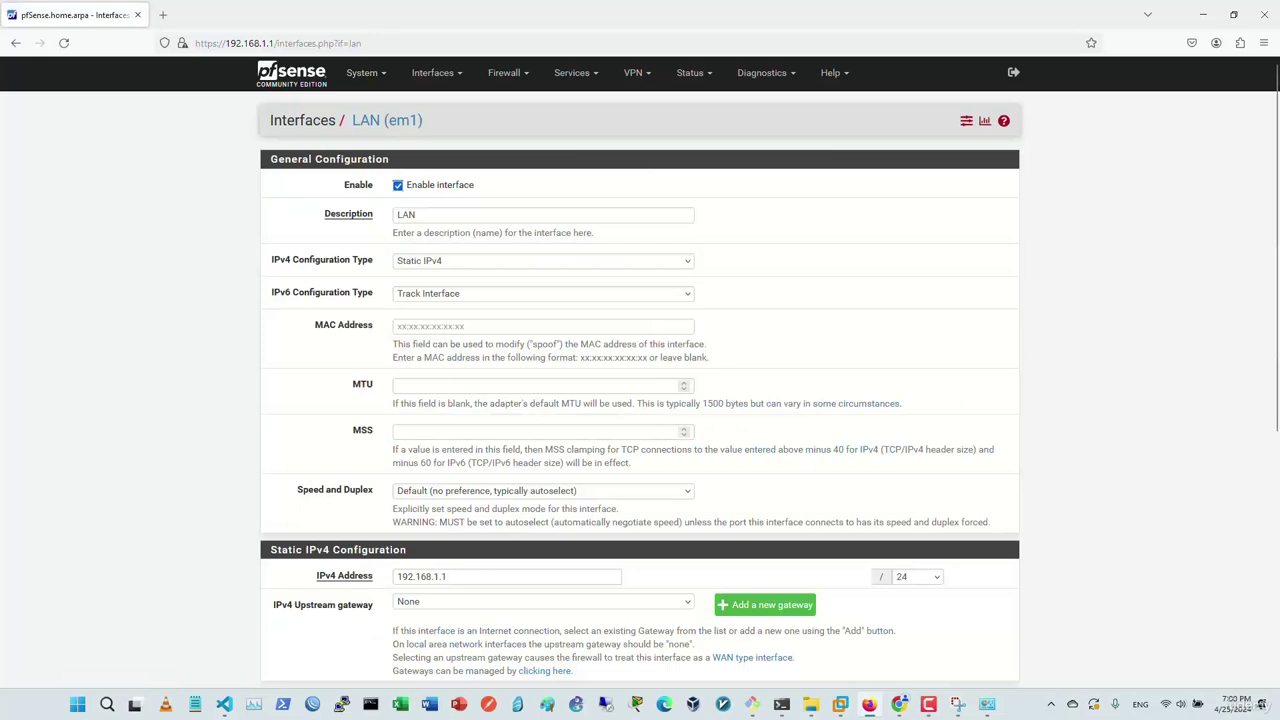
scroll(640, 400, "down", 3)
scroll(640, 400, "down", 2)
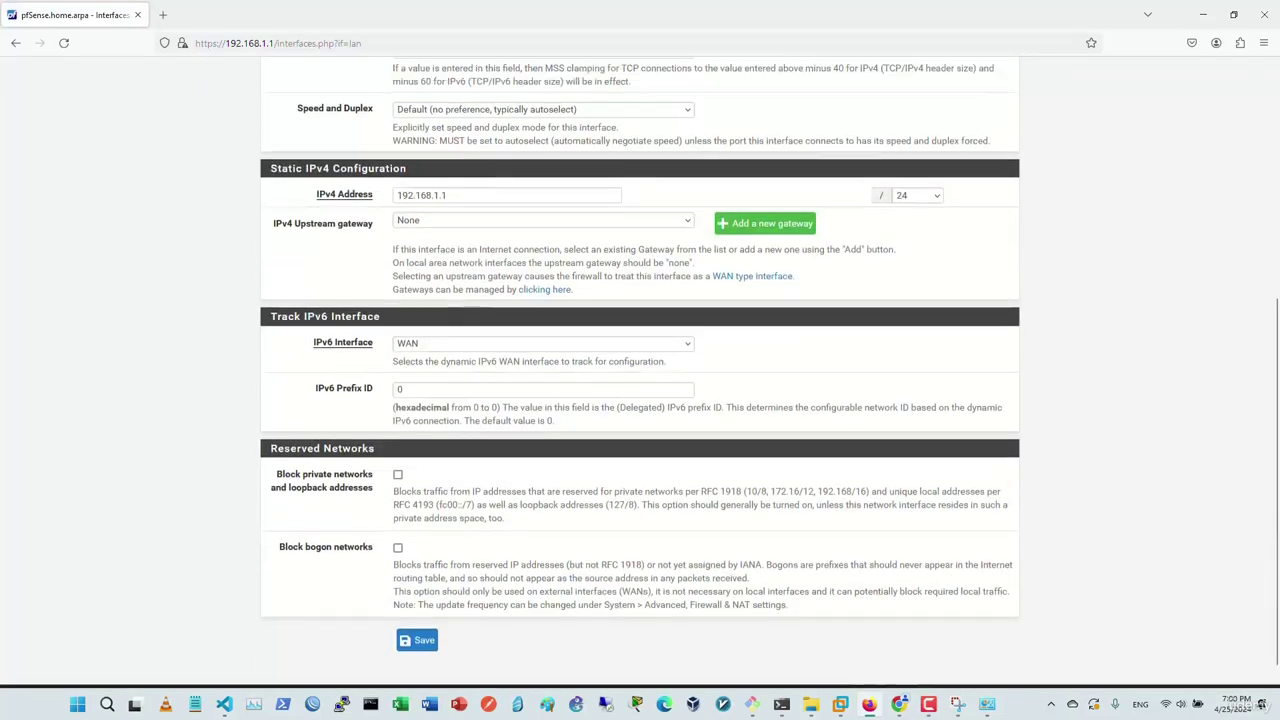
scroll(640, 400, "up", 5)
left_click(290, 75)
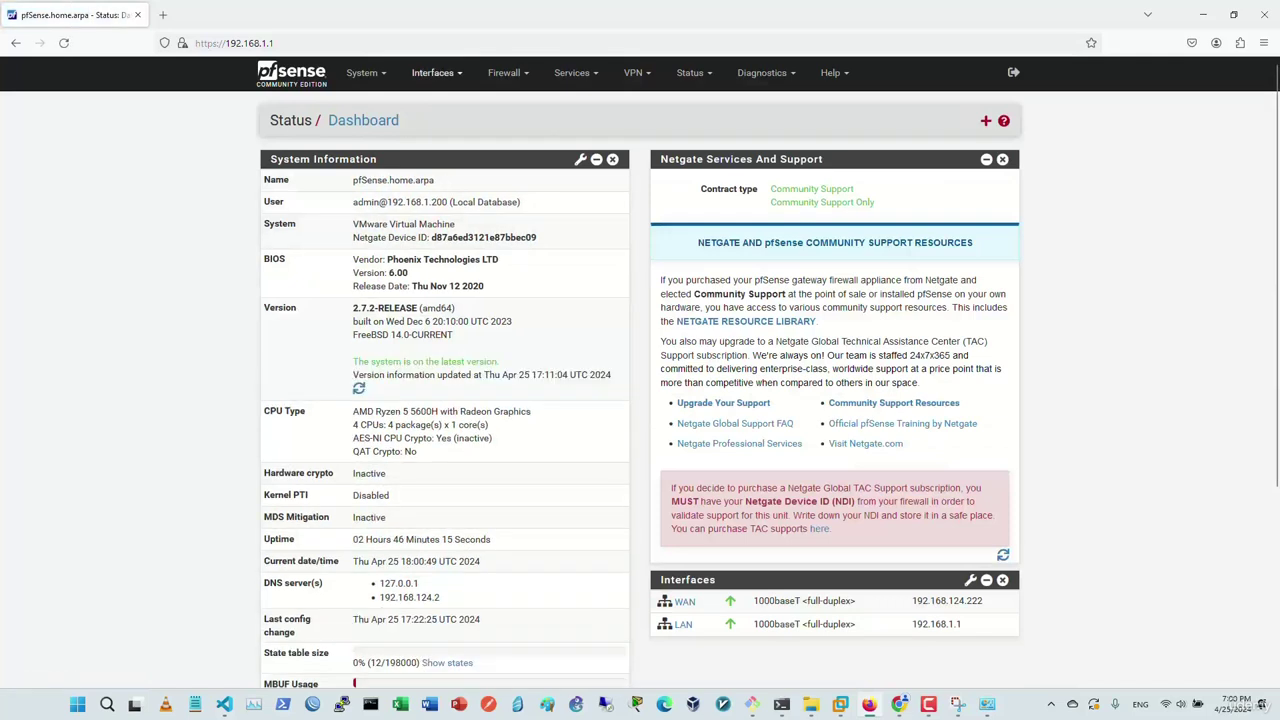
Open the DHCP server settings for LAN and check the enable option and the Deny Unknown Clients choices
left_click(574, 73)
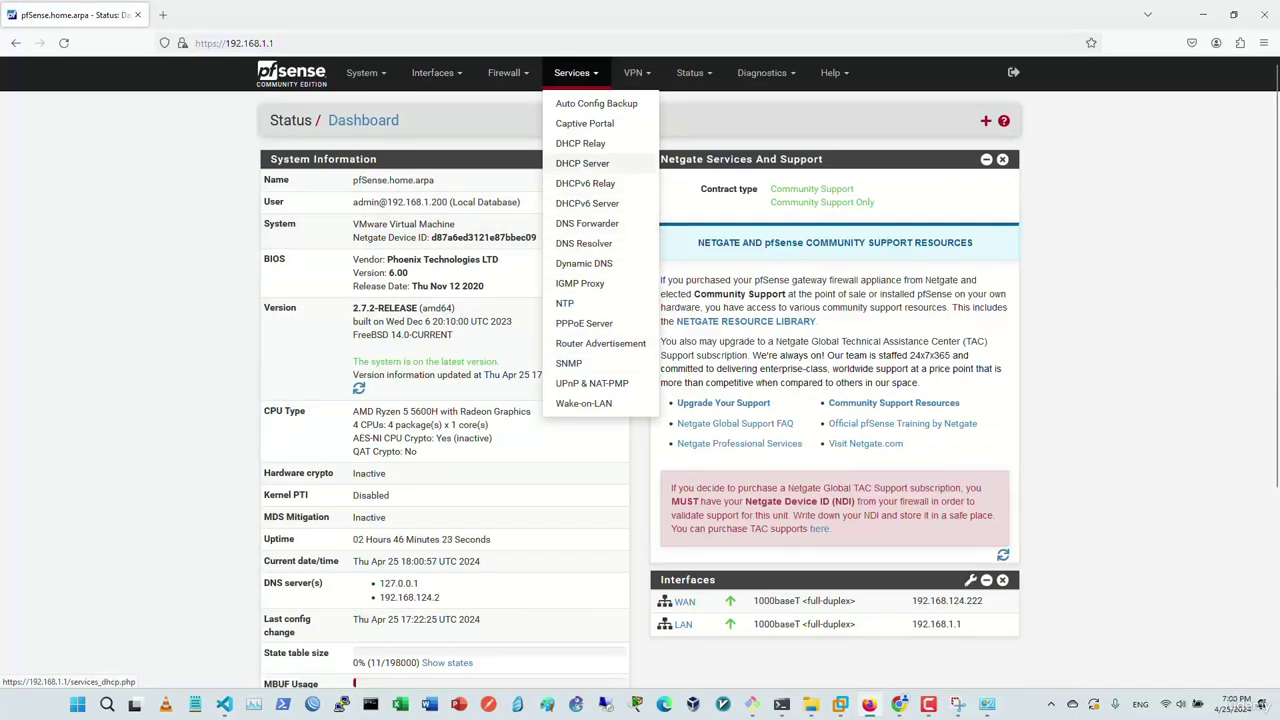
left_click(582, 163)
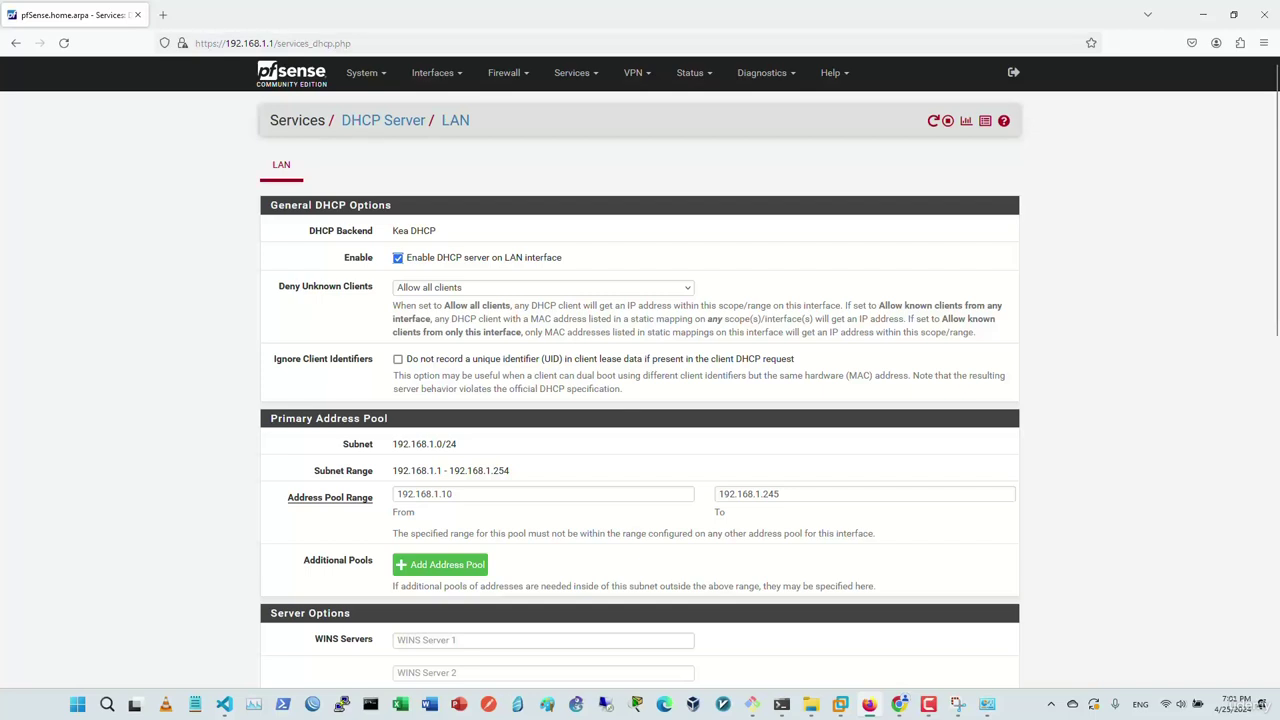
left_click(397, 258)
left_click(397, 258)
left_click(540, 287)
key("Escape")
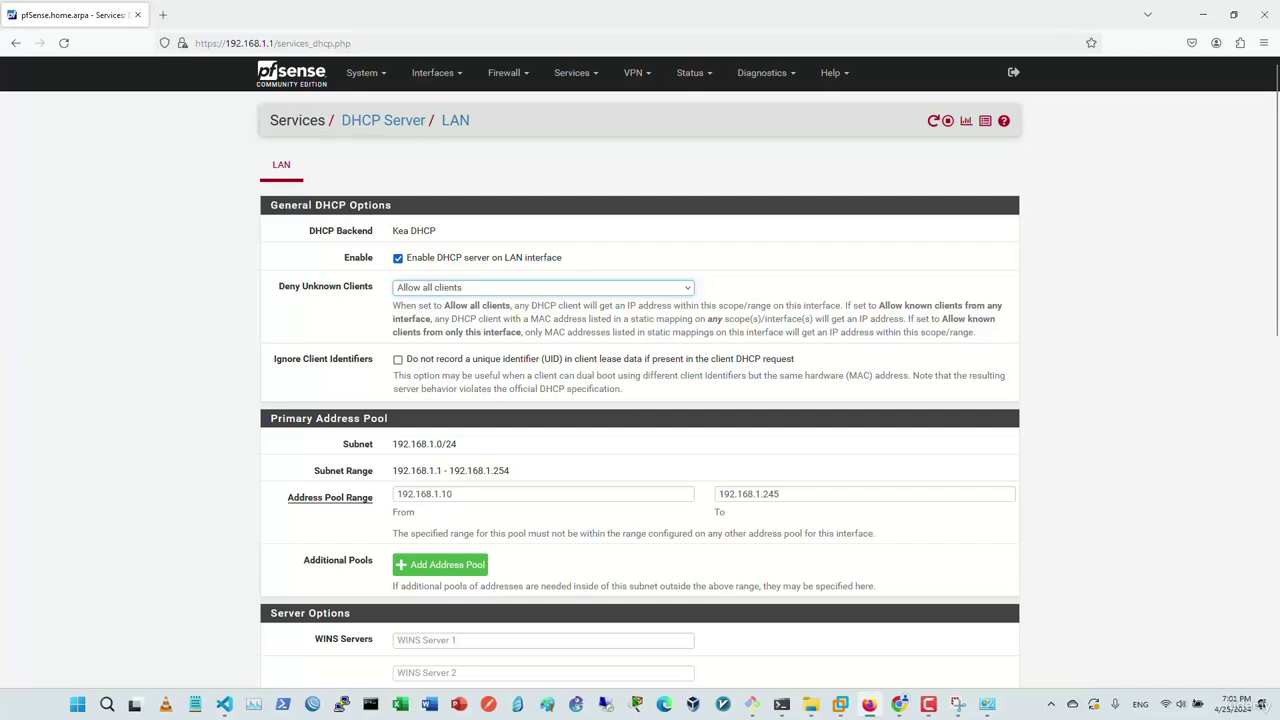
Set the LAN DHCP server's primary address pool range from 192.168.1.101 to 192.168.1.150
scroll(640, 380, "down", 2)
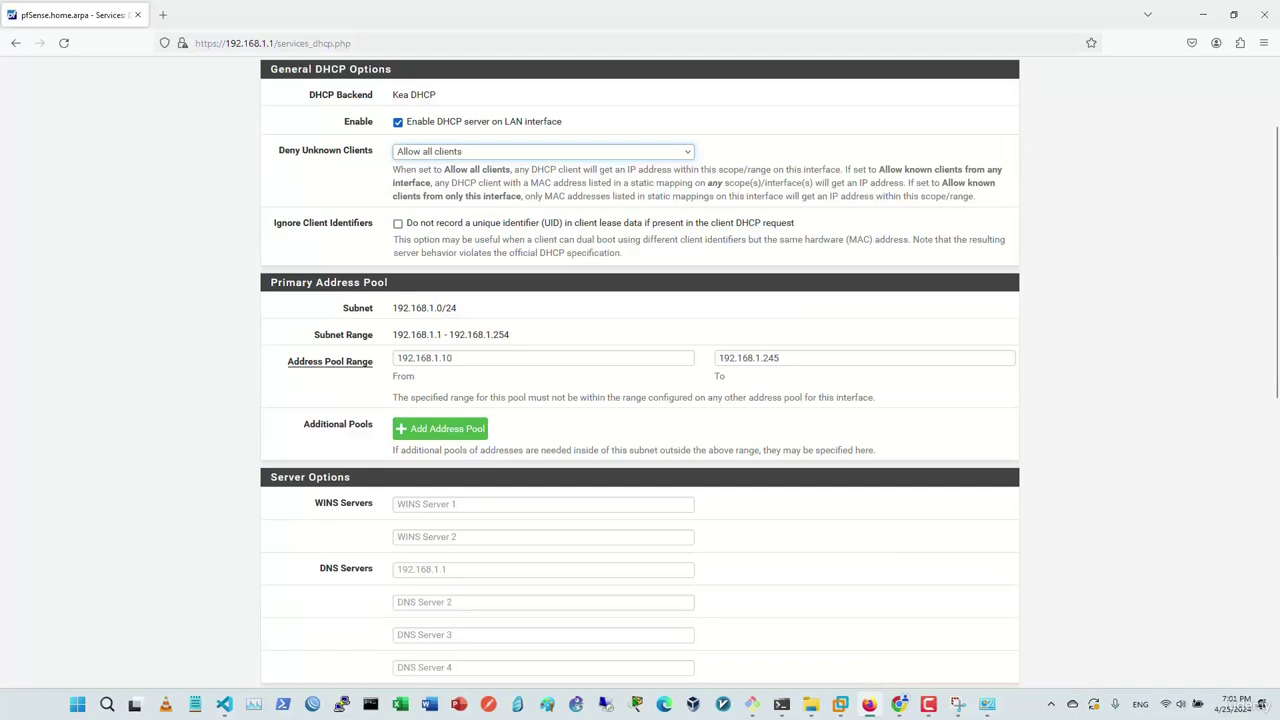
left_click(460, 358)
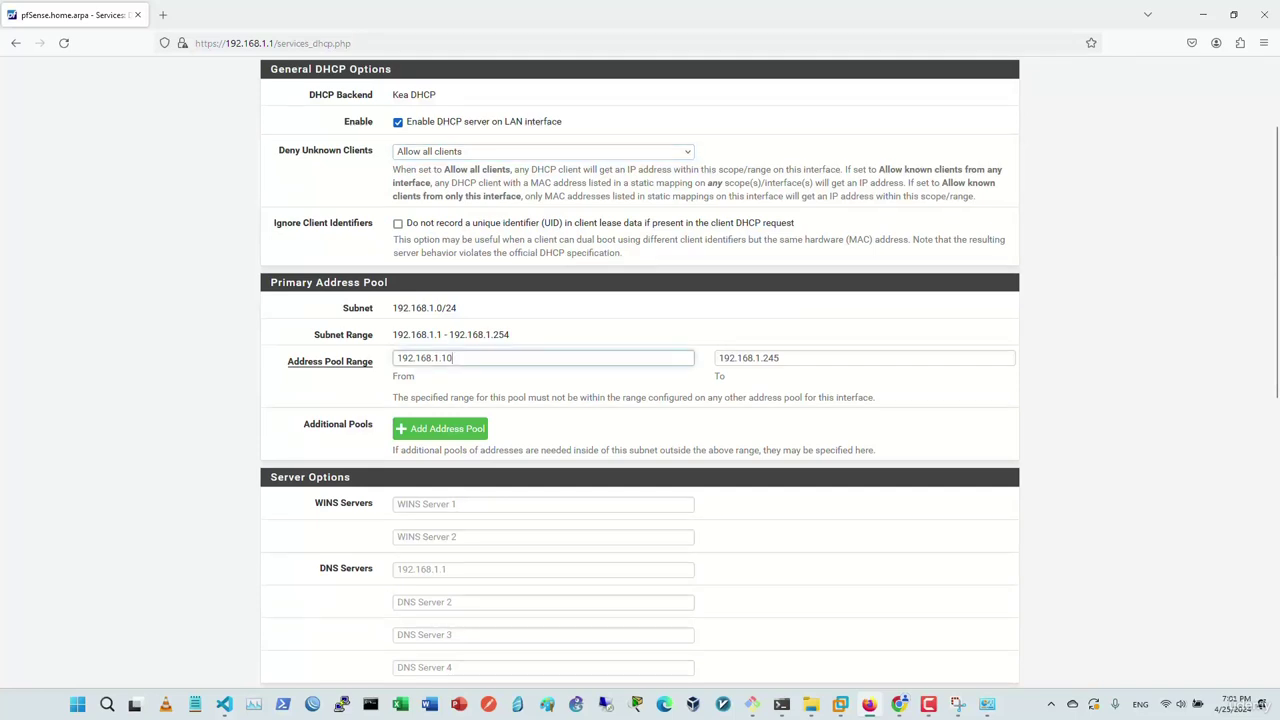
left_click(780, 358)
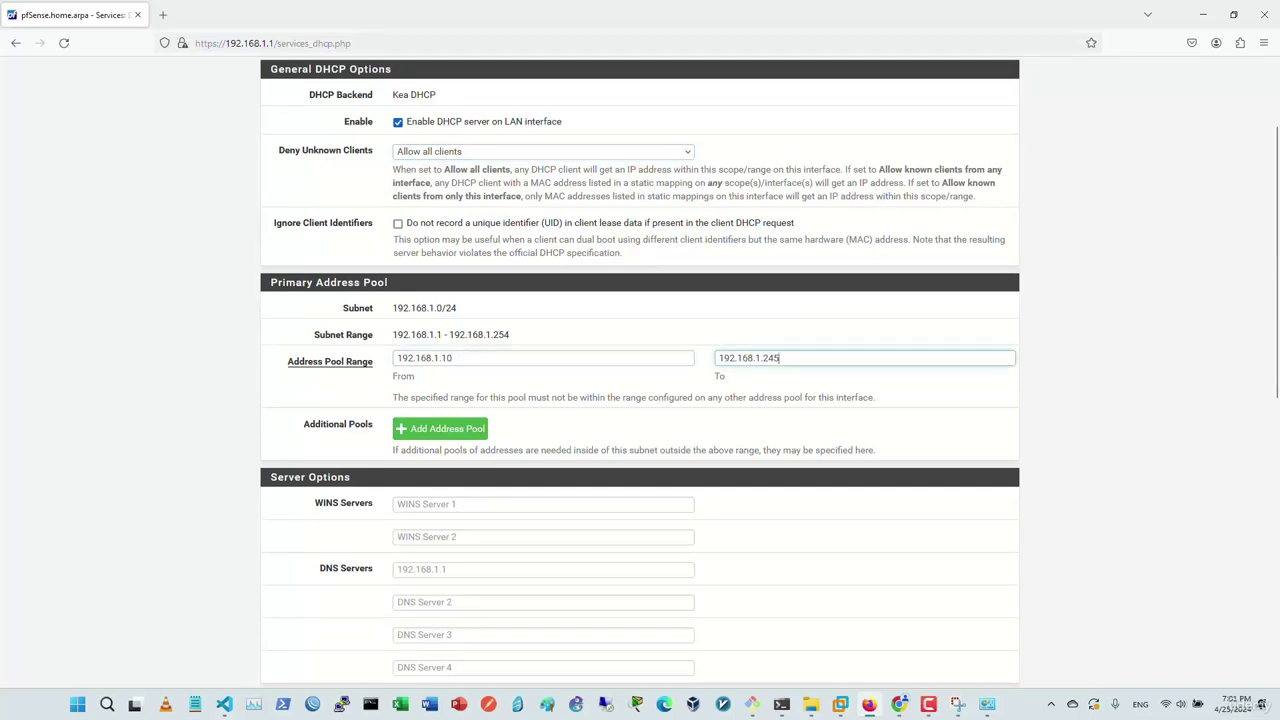
left_click(453, 358)
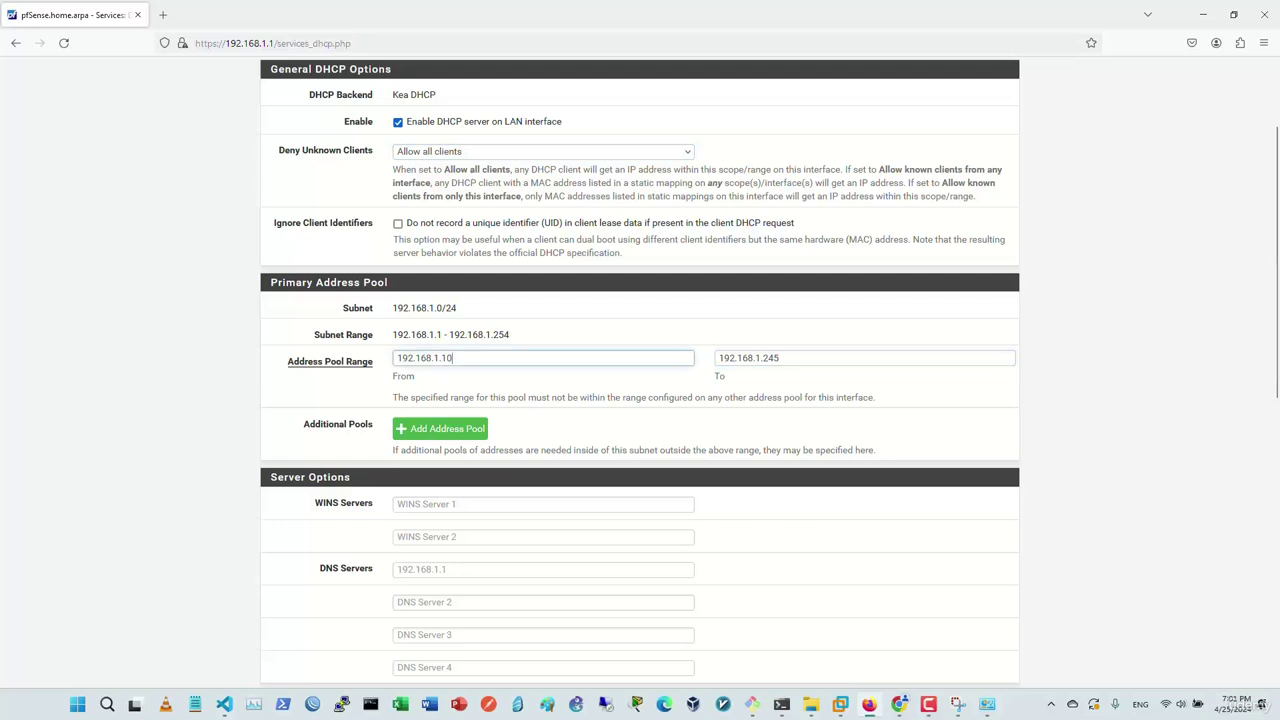
key("BackSpace")
type("00")
key("BackSpace")
key("BackSpace")
key("BackSpace")
key("BackSpace")
type(".101")
double_click(771, 358)
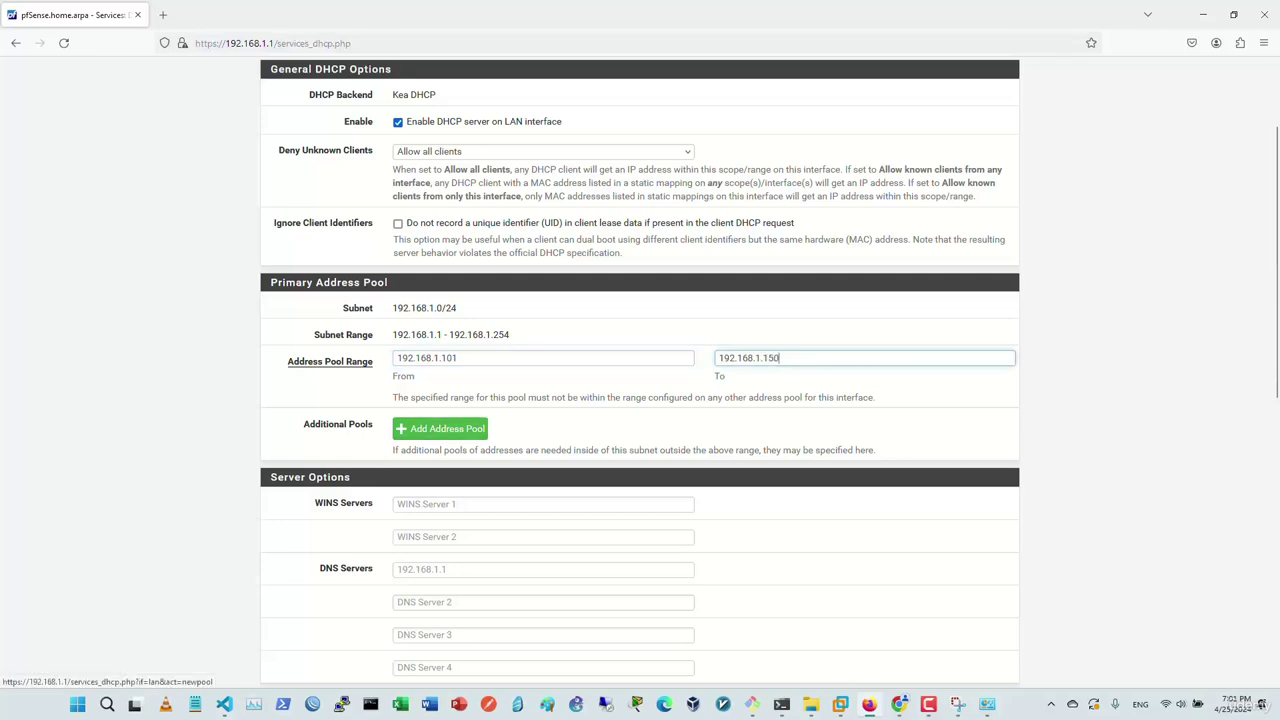
Check the DNS Servers fields and the Gateway field in the LAN DHCP server options
scroll(440, 428, "down", 3)
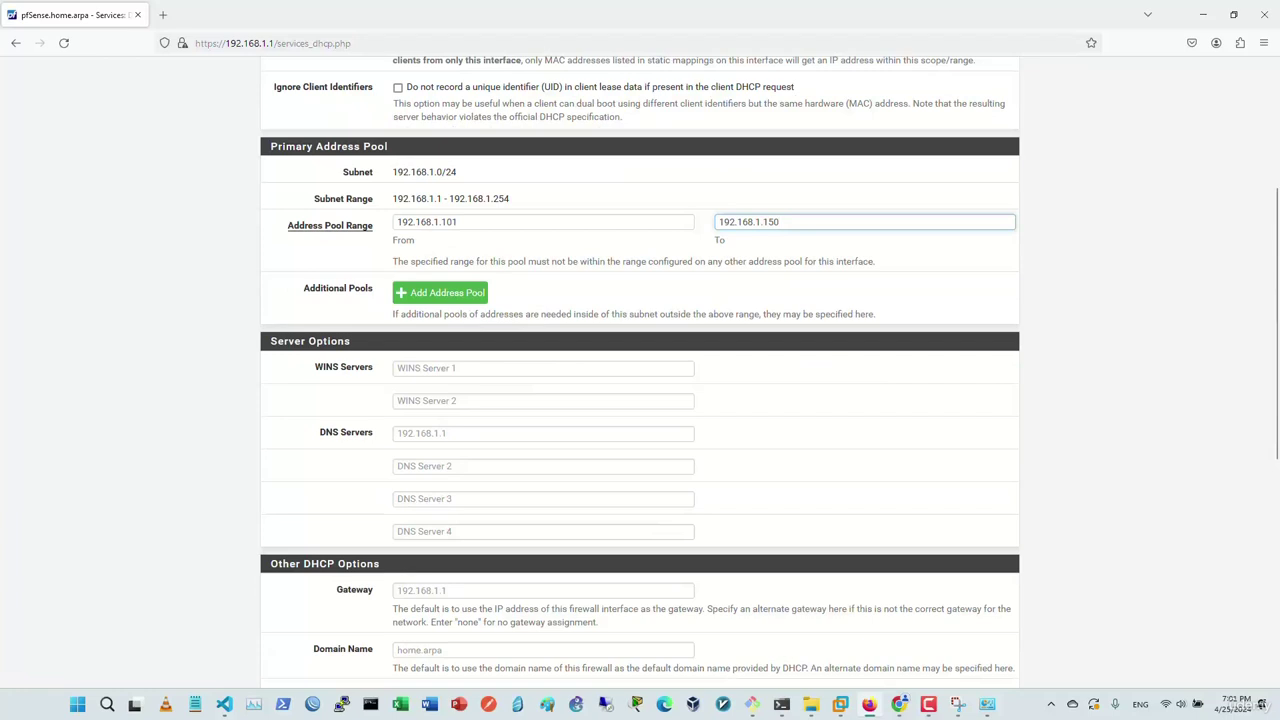
left_click(440, 433)
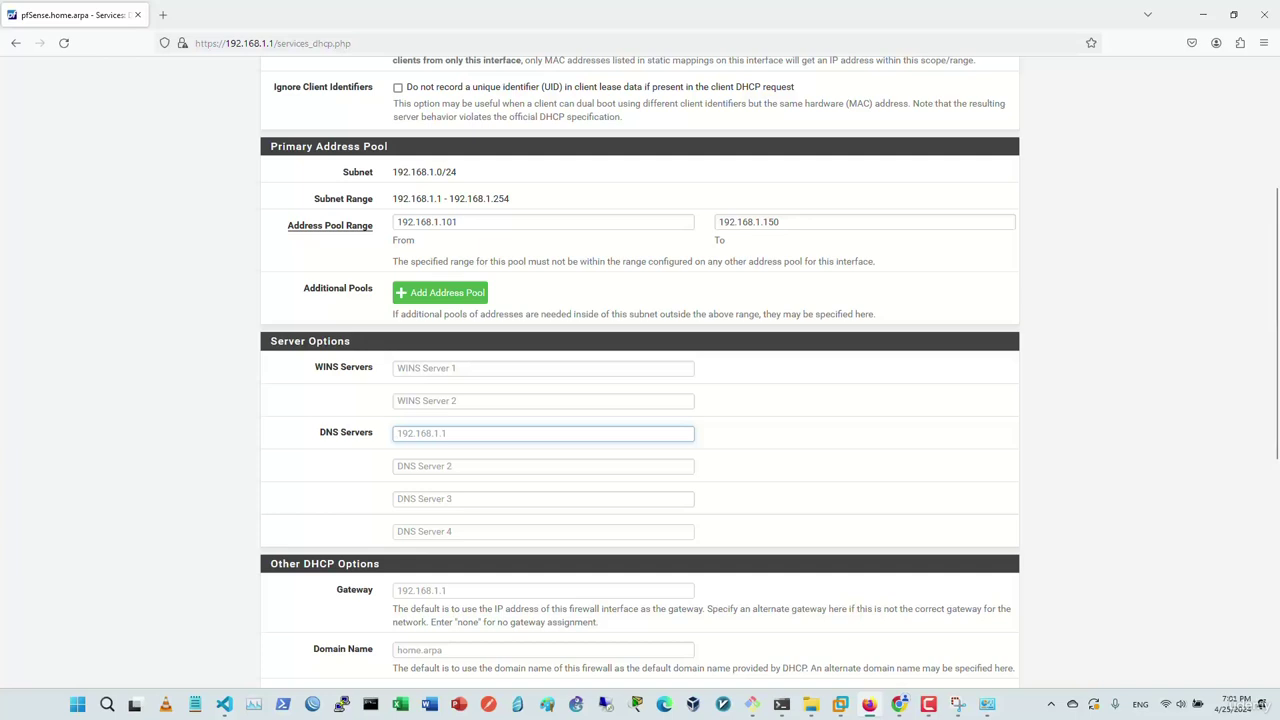
scroll(640, 373, "down", 4)
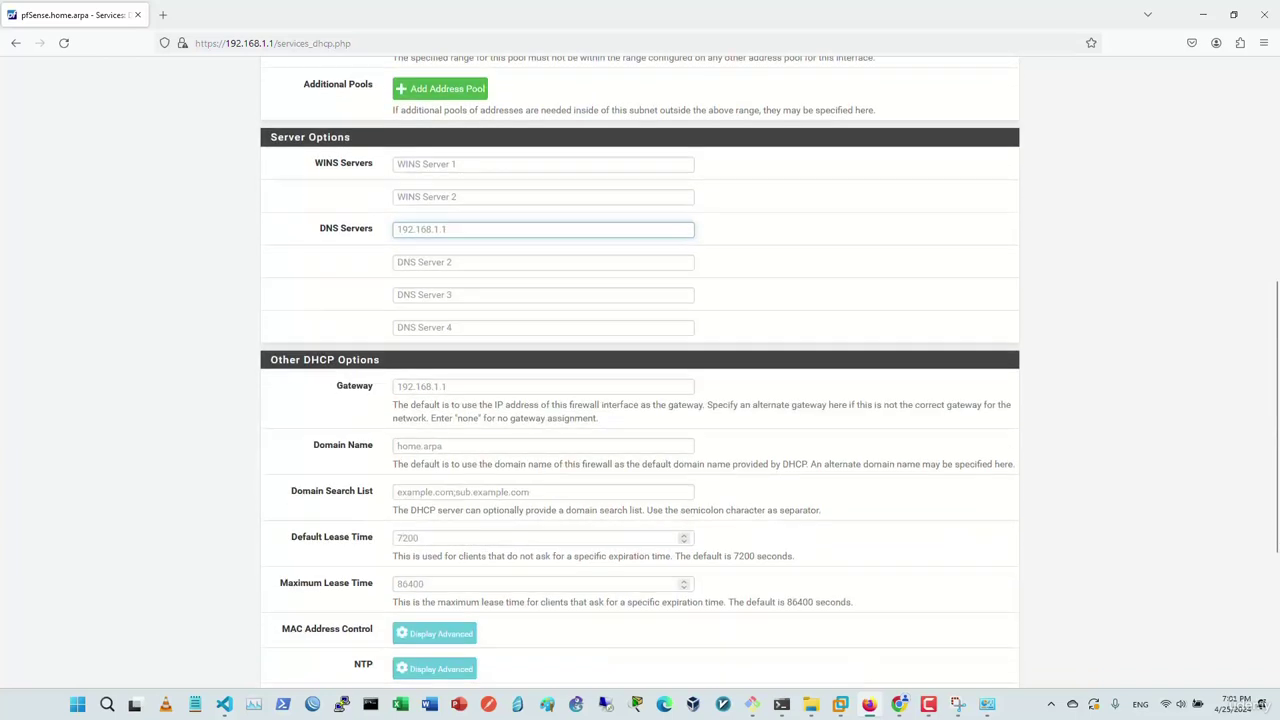
left_click(440, 386)
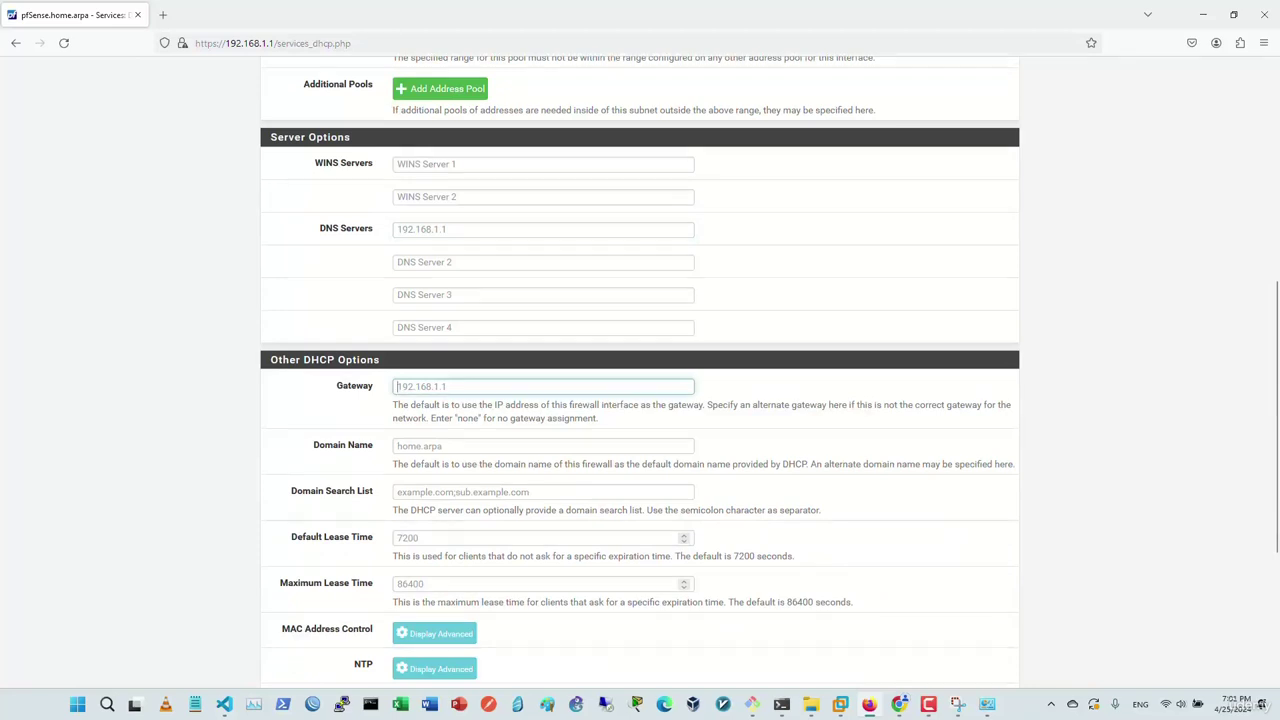
Save the LAN DHCP server configuration and apply the changes
scroll(640, 370, "down", 3)
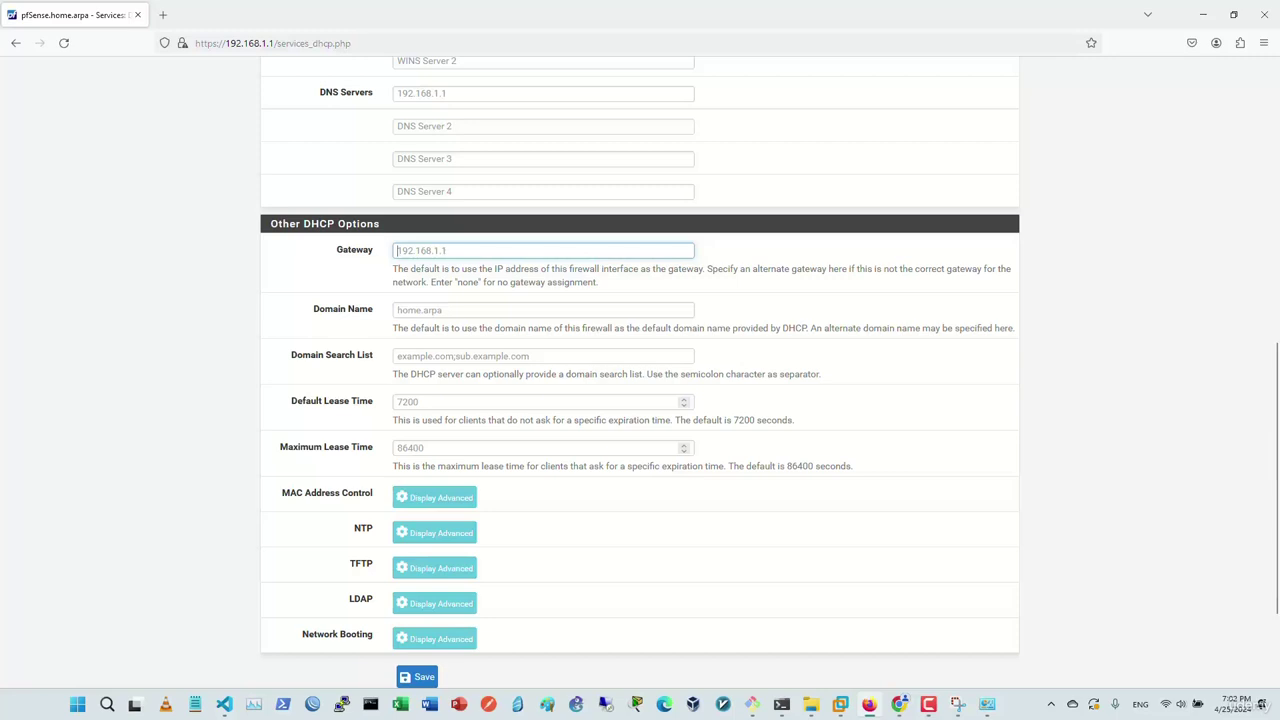
scroll(640, 370, "down", 1)
scroll(640, 370, "down", 1)
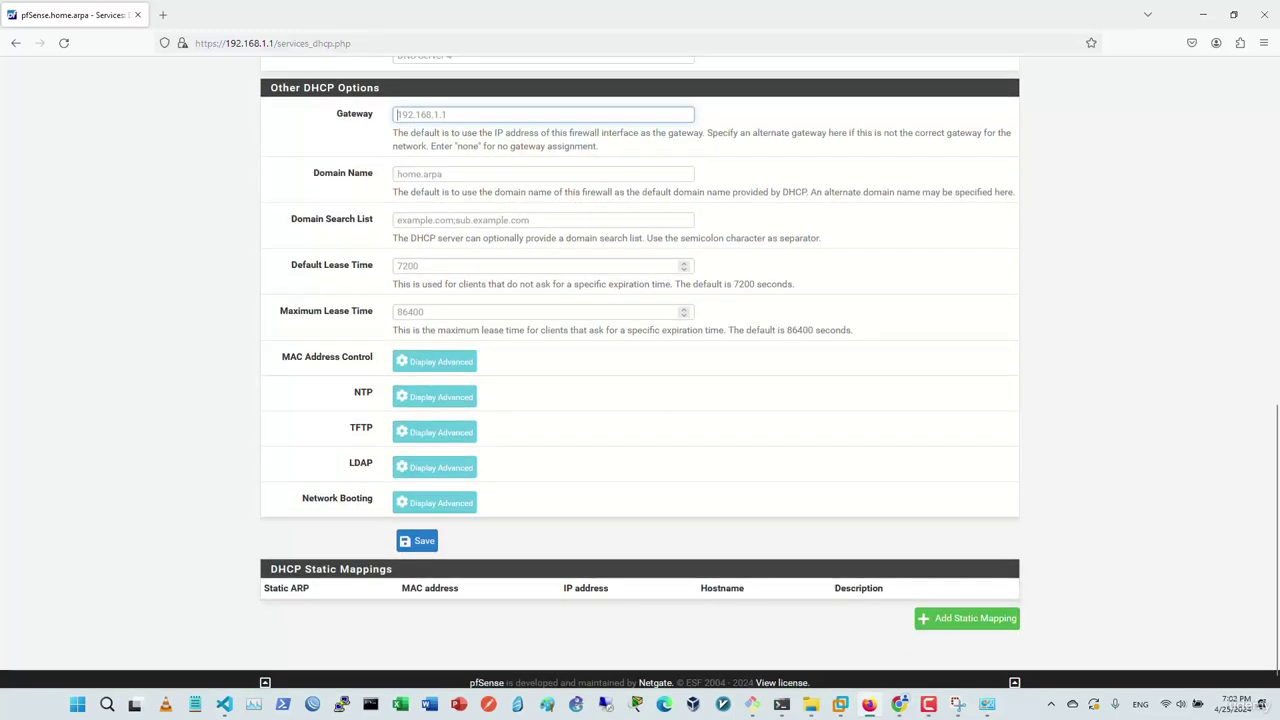
left_click(417, 541)
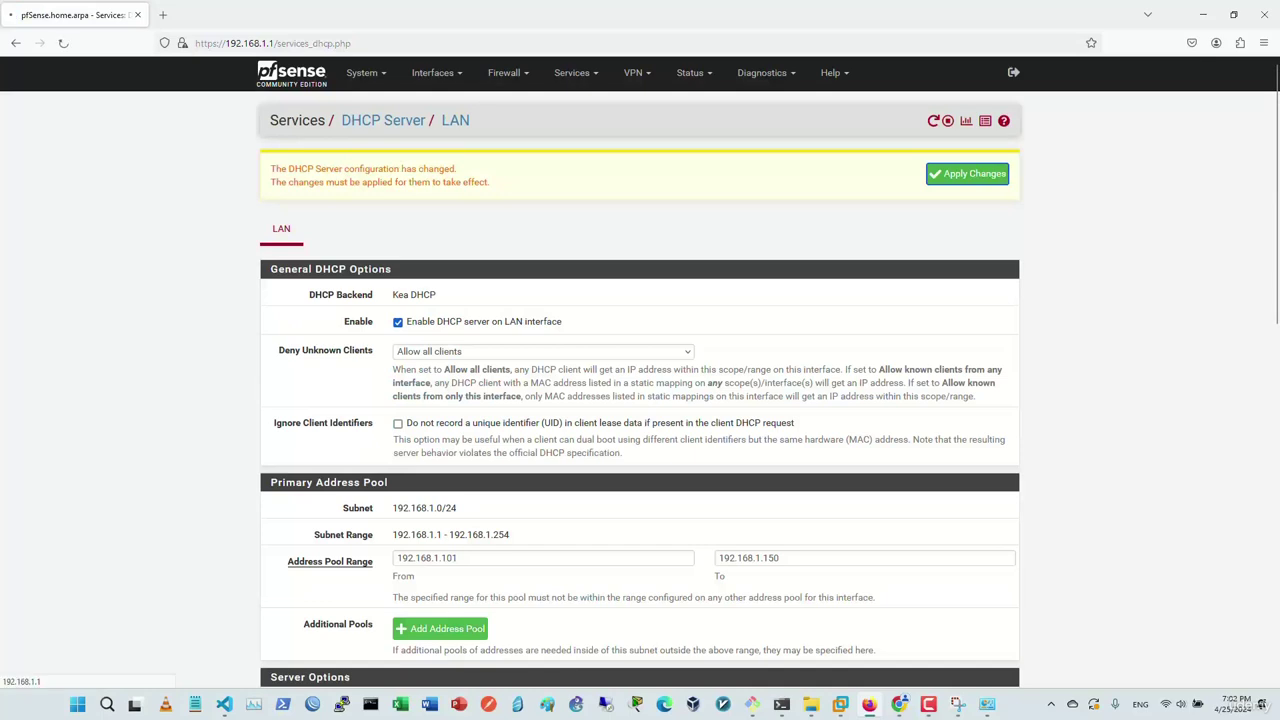
left_click(967, 173)
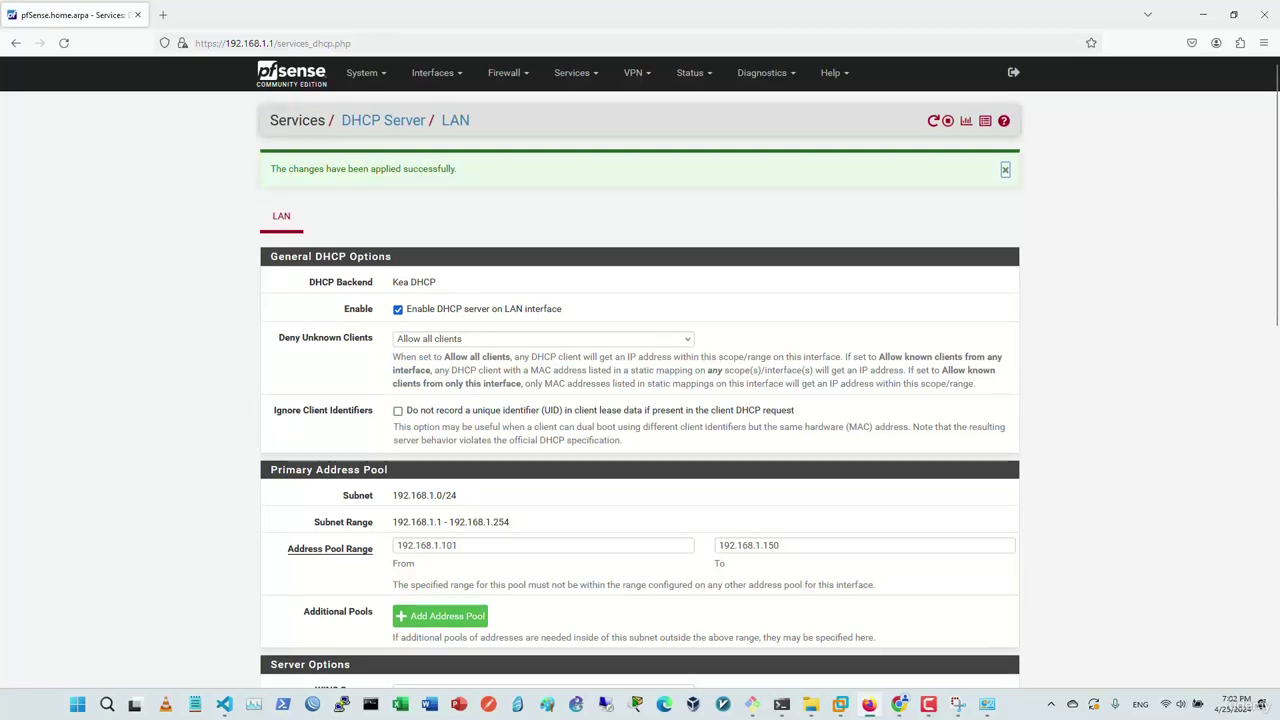
Switch to VMware Workstation and check which virtual network the ubuntu_test1 VM's network adapter uses, keeping VMnet1 (Host-only)
key("alt+Tab")
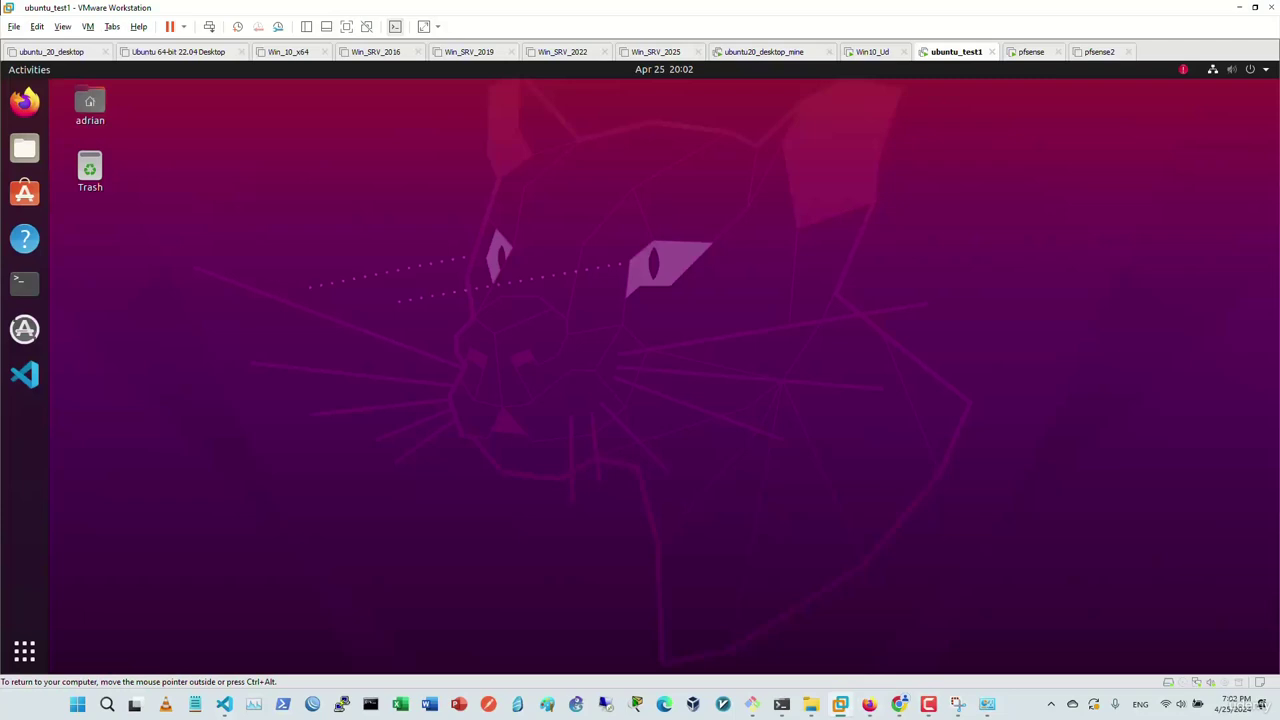
right_click(950, 52)
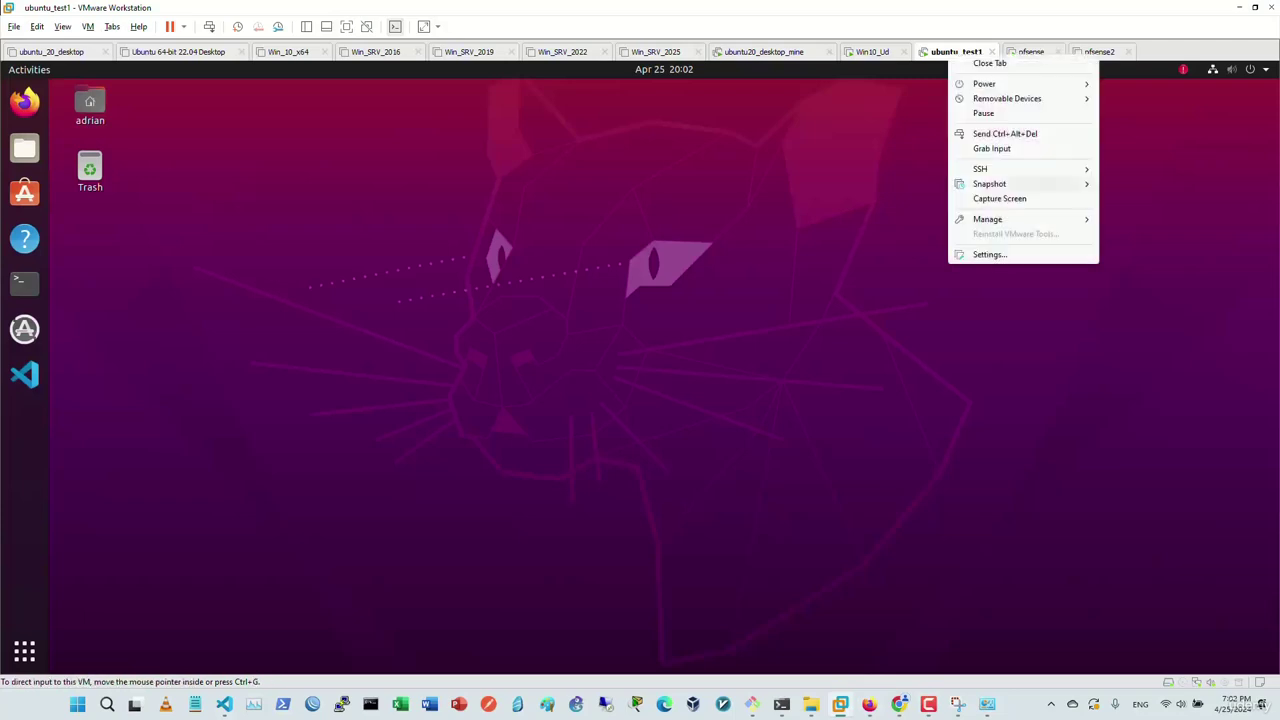
left_click(990, 254)
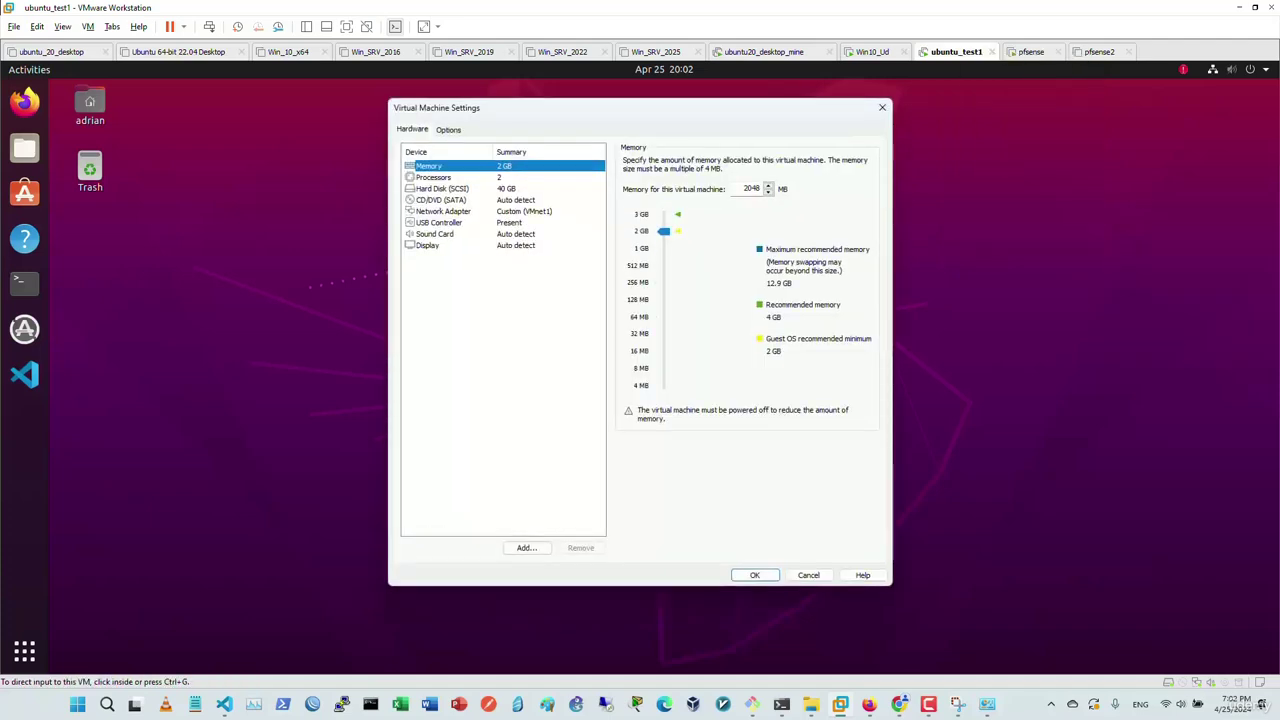
left_click(443, 211)
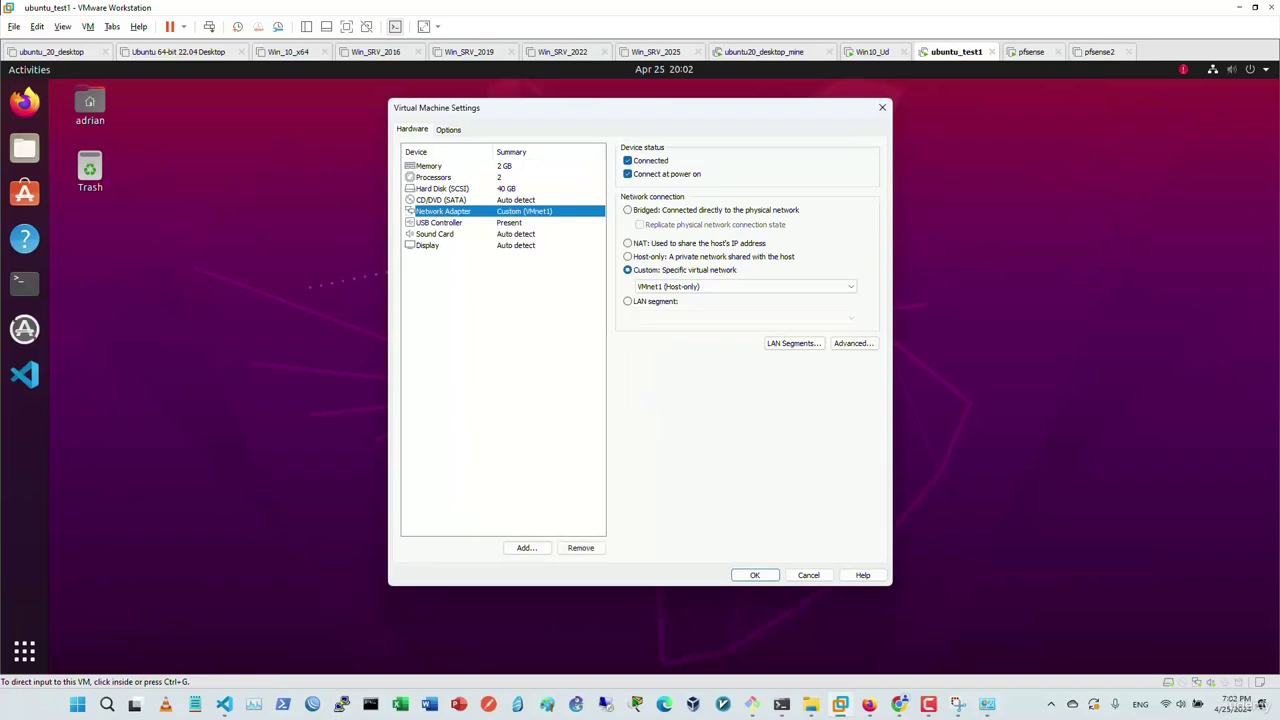
left_click(745, 286)
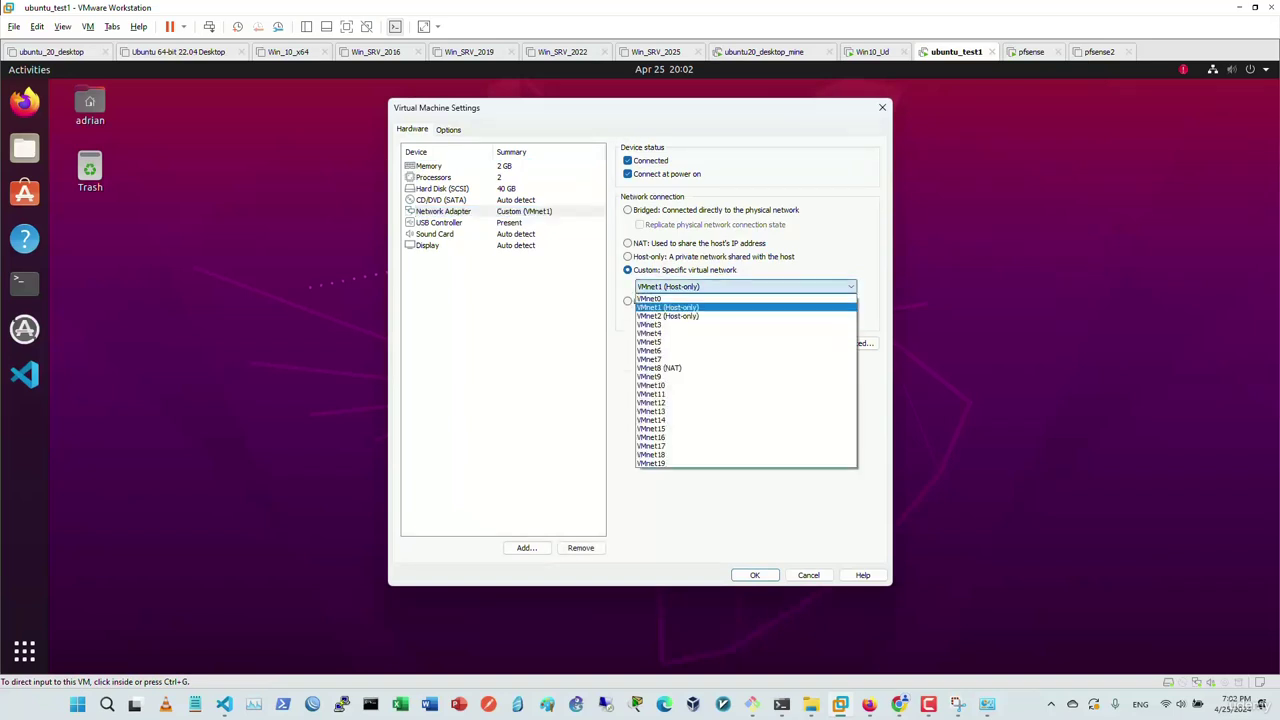
key("Return")
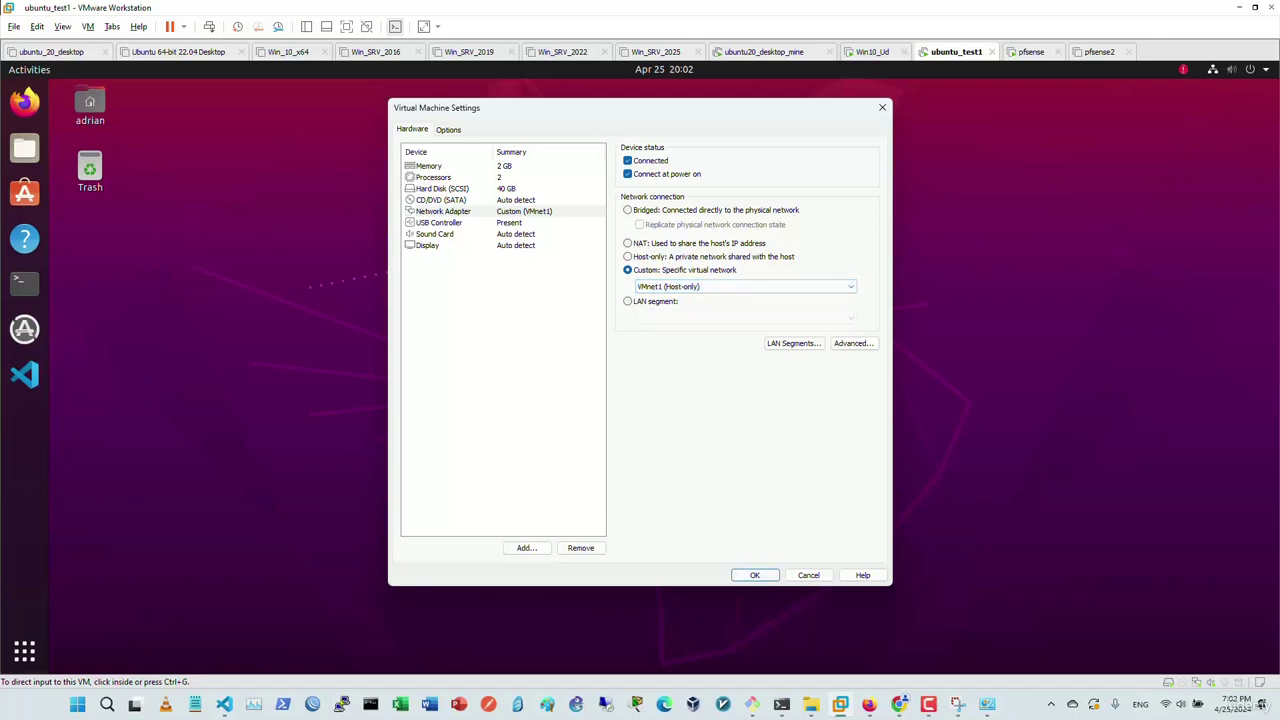
key("Return")
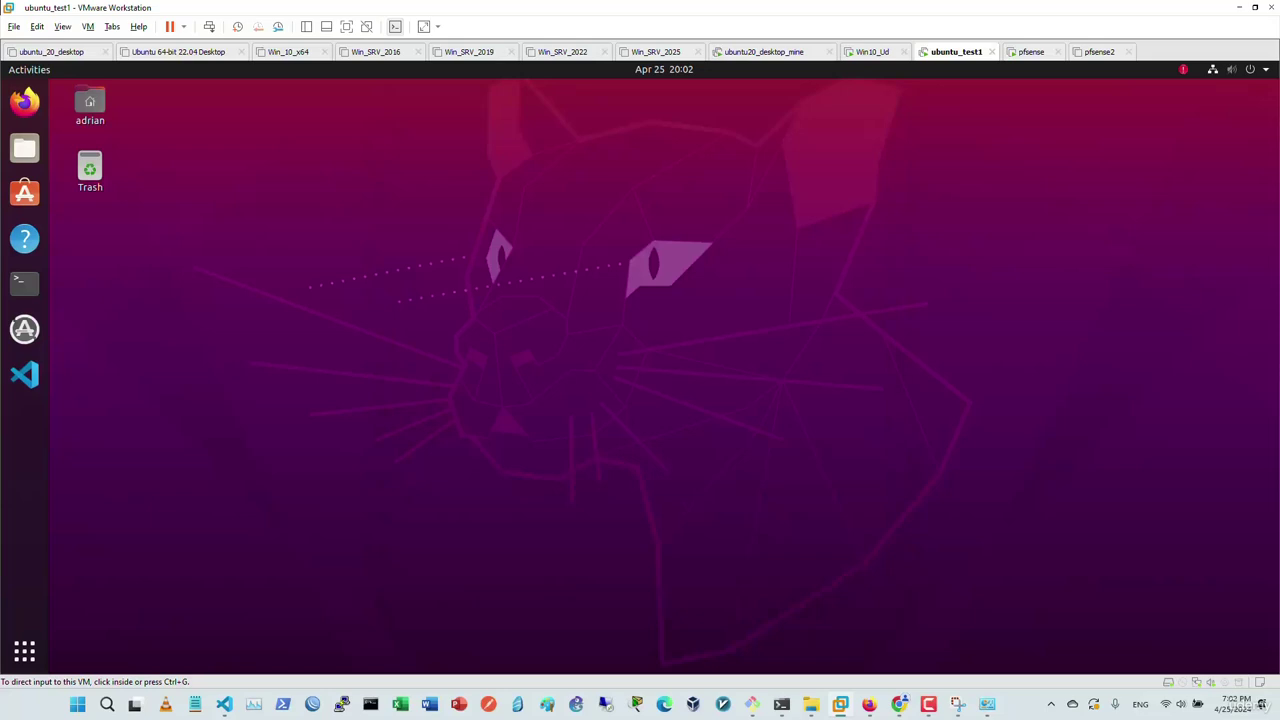
Check which virtual network the pfsense VM's Network Adapter 2 uses, keeping VMnet1 (Host-only)
left_click(1031, 52)
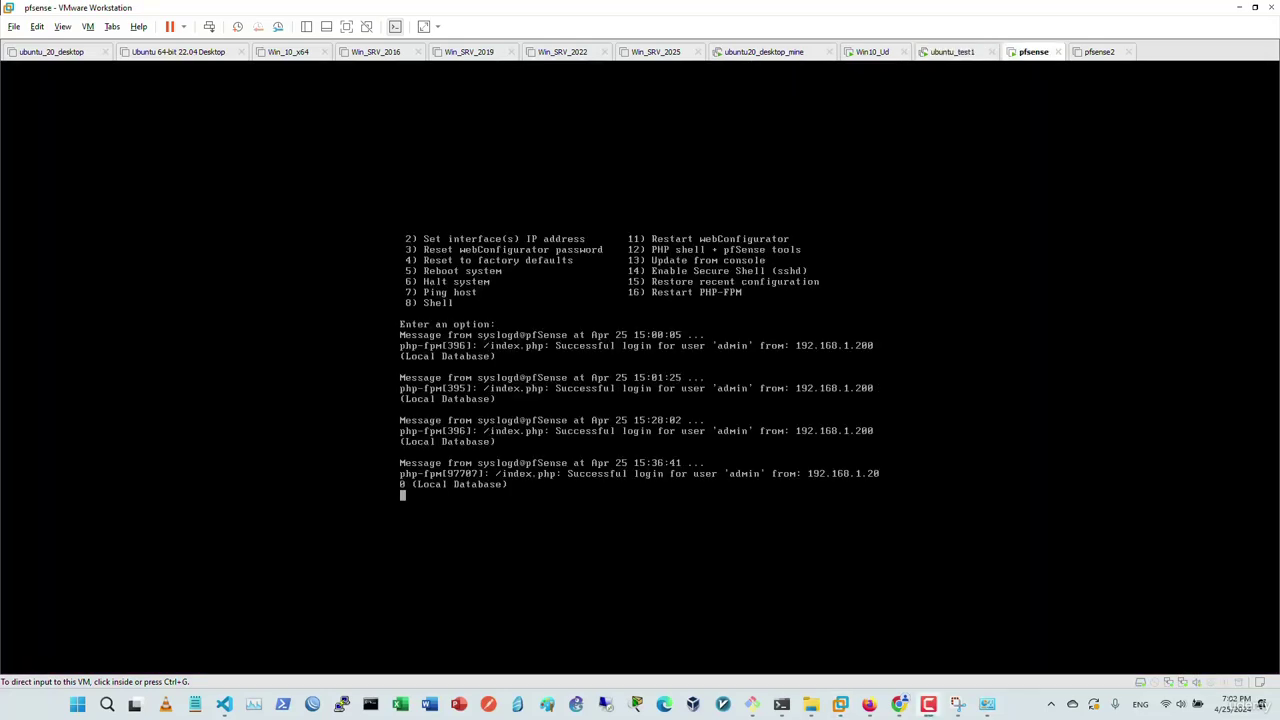
right_click(1022, 53)
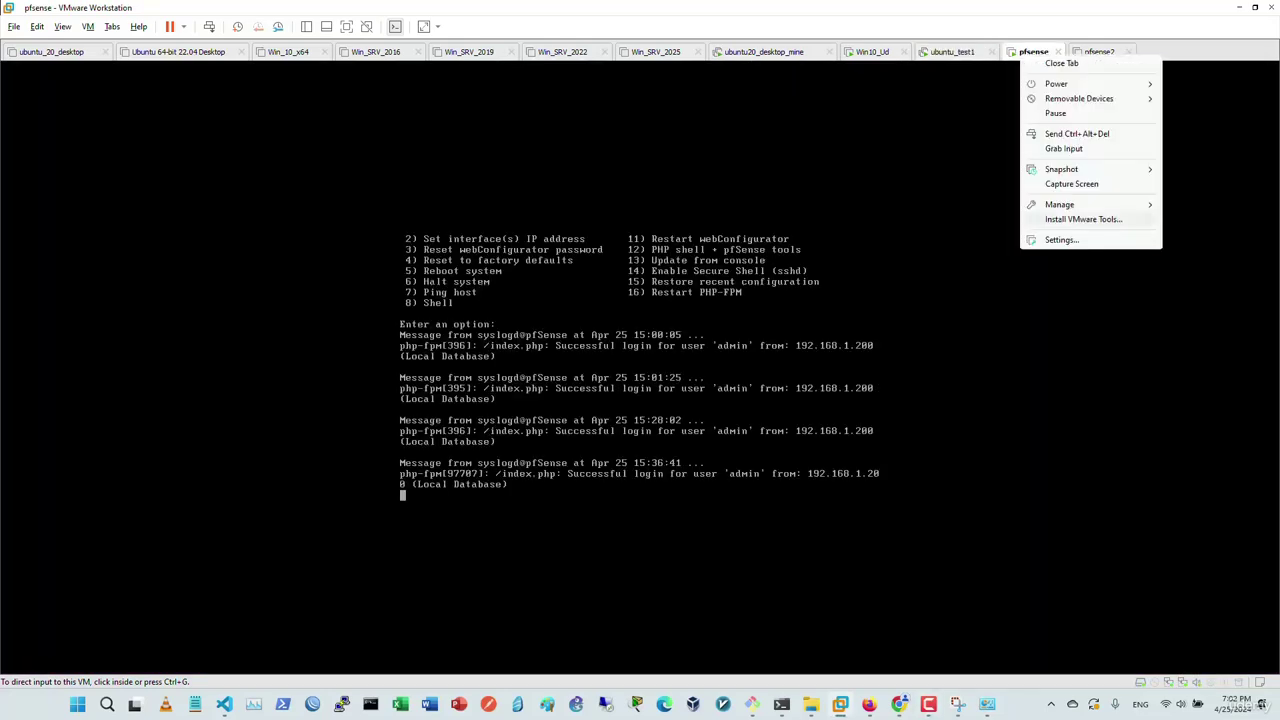
left_click(1095, 239)
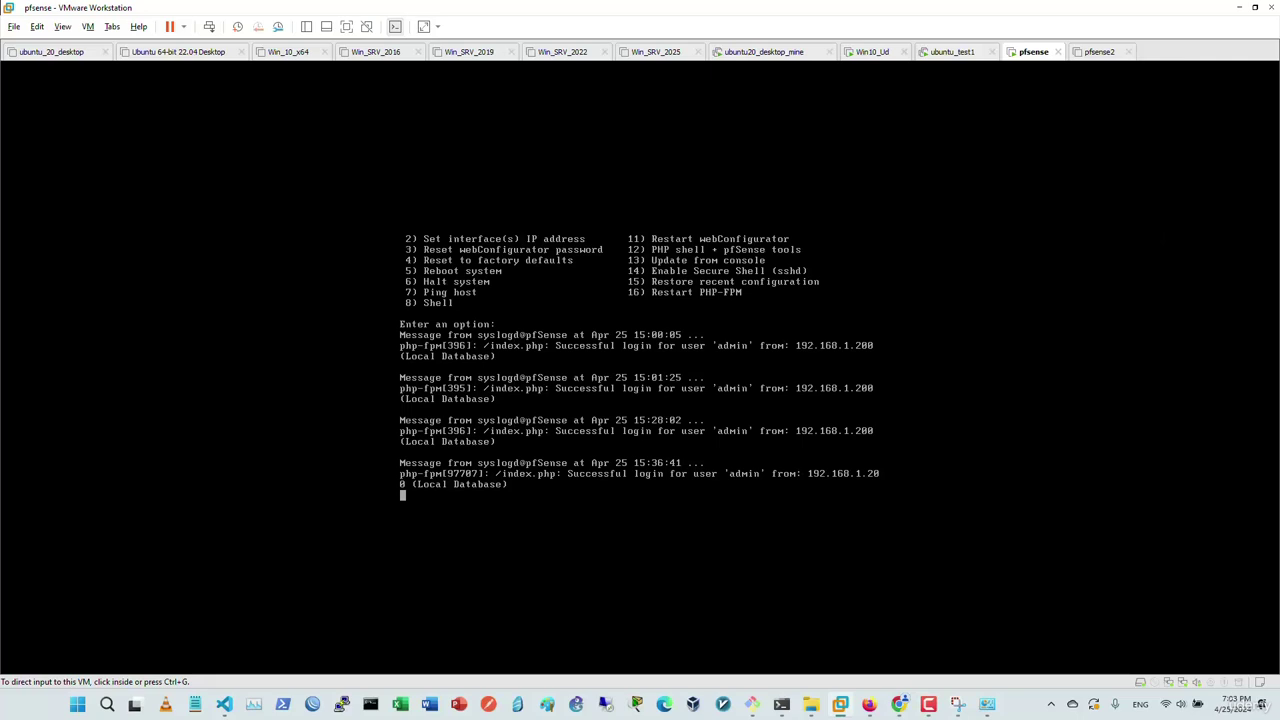
left_click(446, 222)
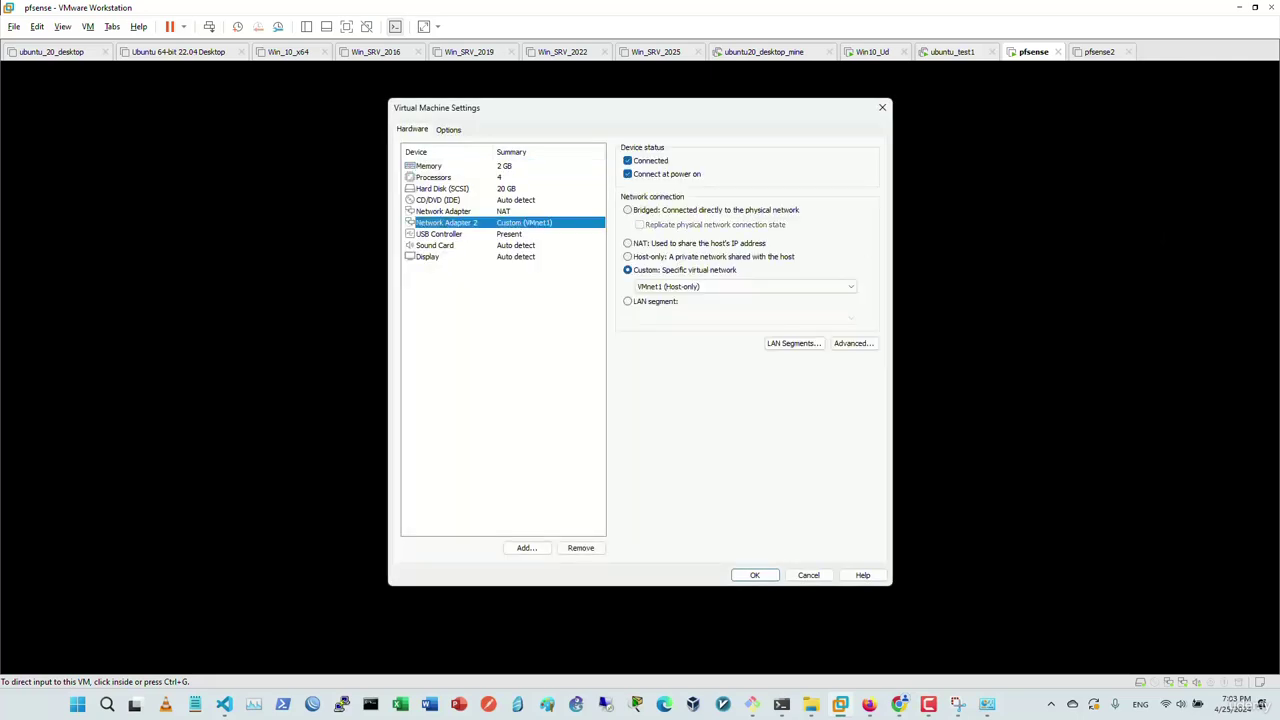
left_click(745, 286)
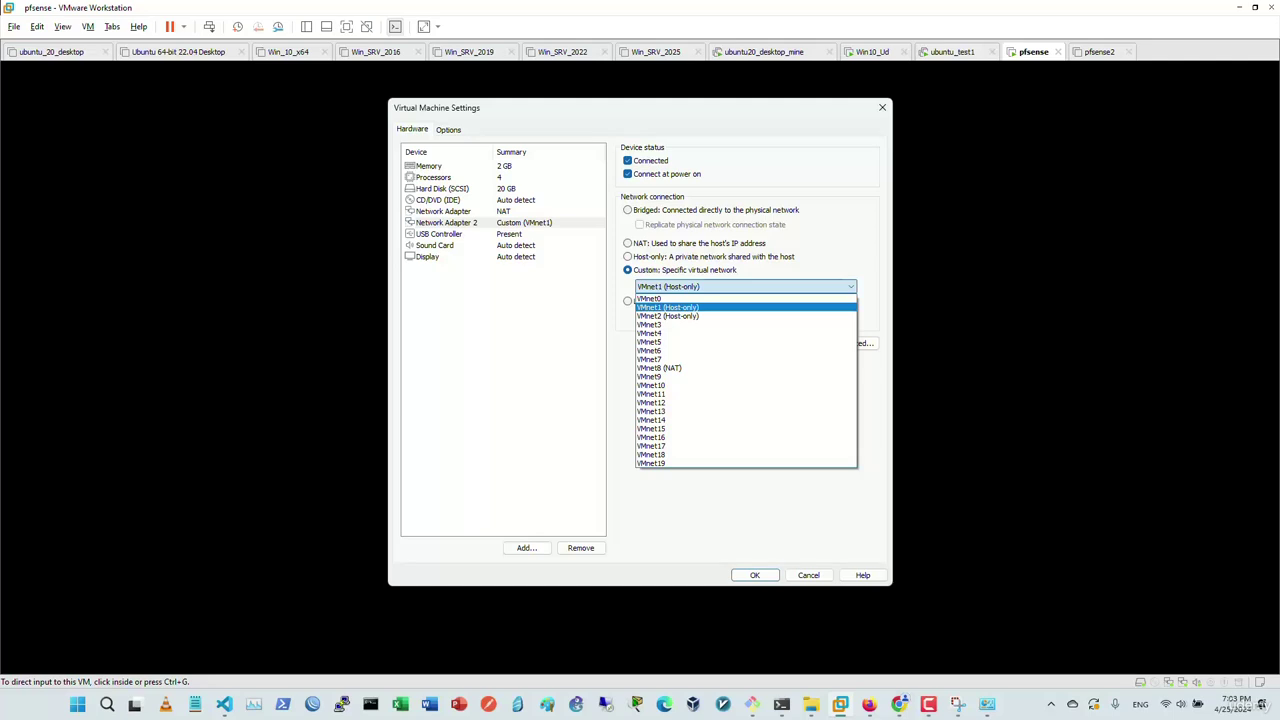
left_click(668, 307)
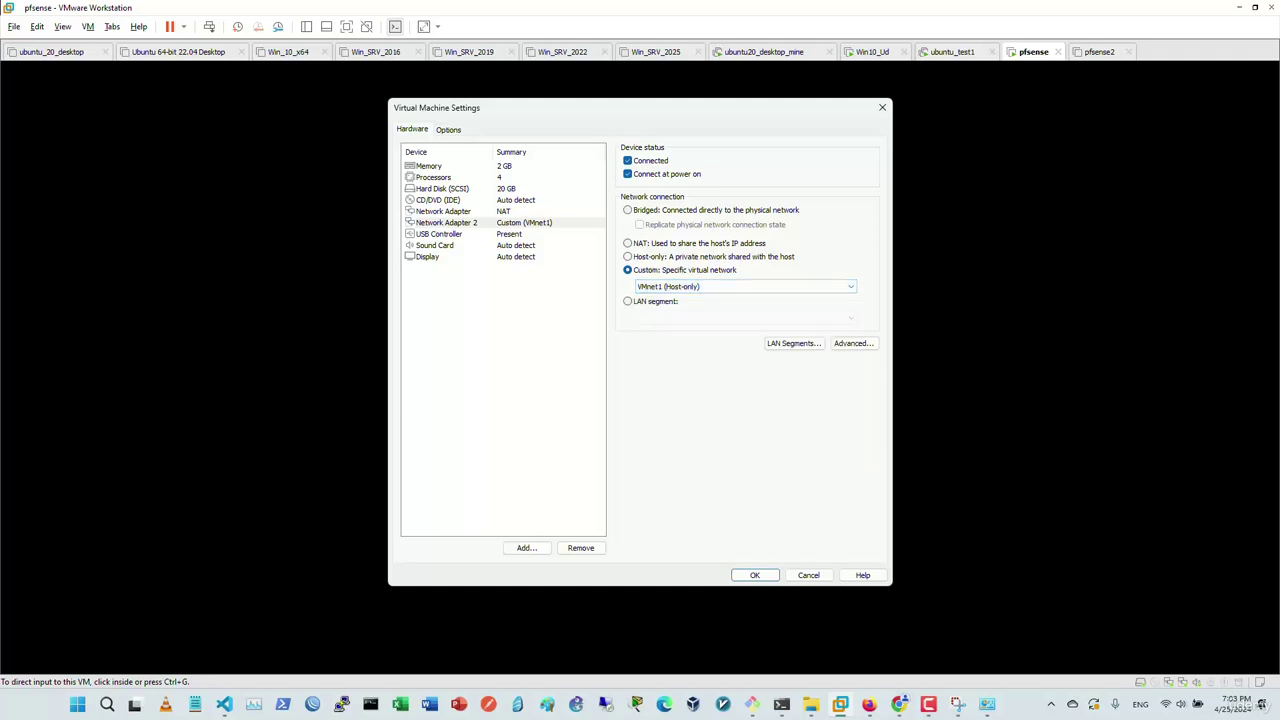
key("Return")
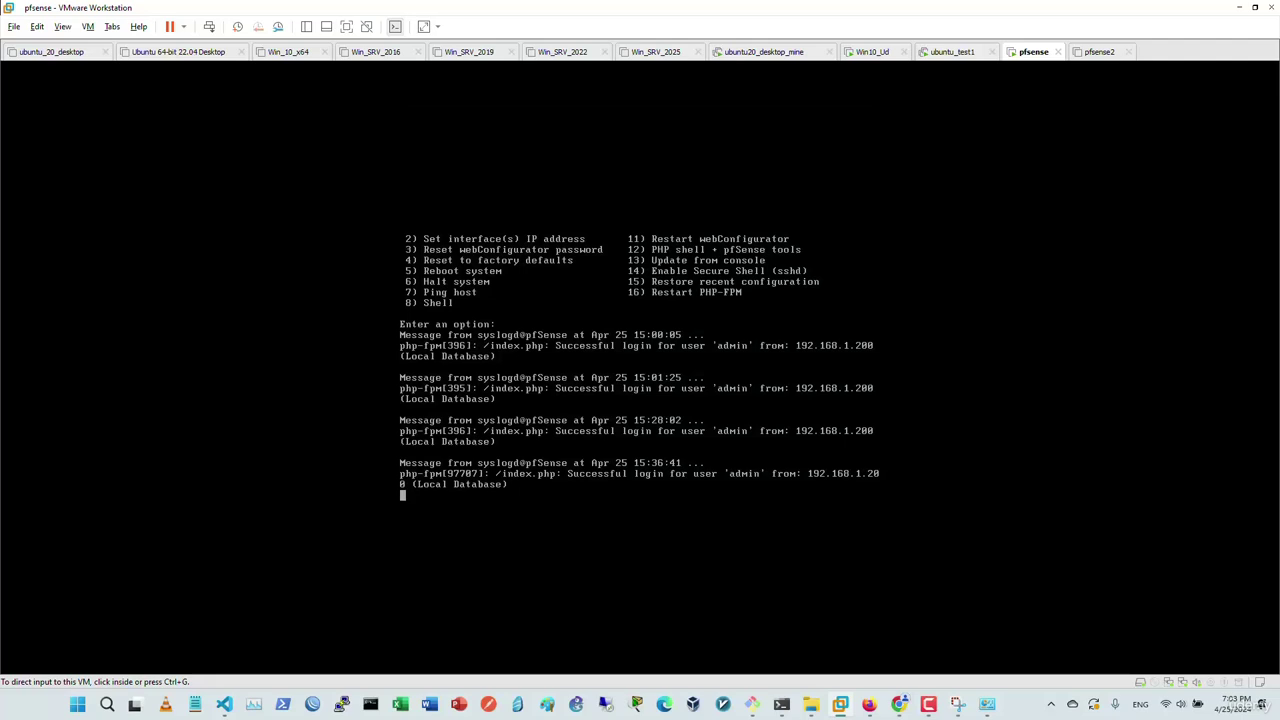
Return to the ubuntu_test1 VM and open the details of its wired network connection
key("ctrl+shift+Tab")
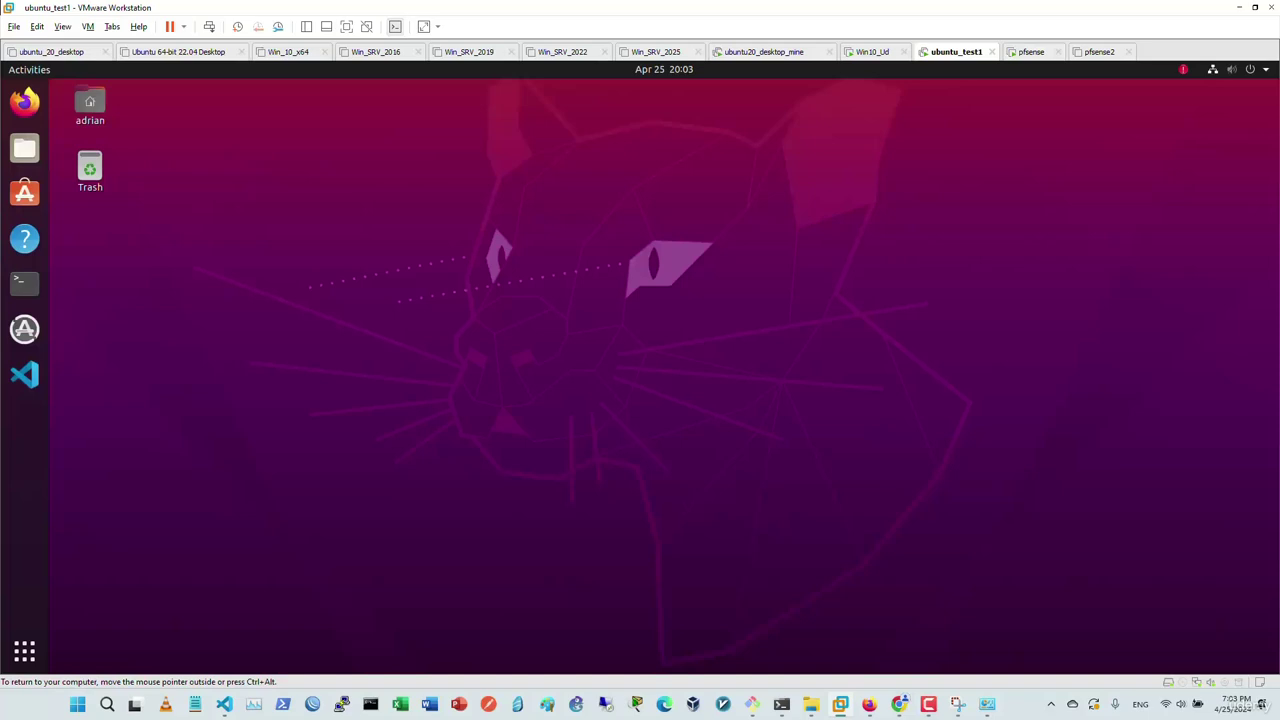
left_click(1238, 69)
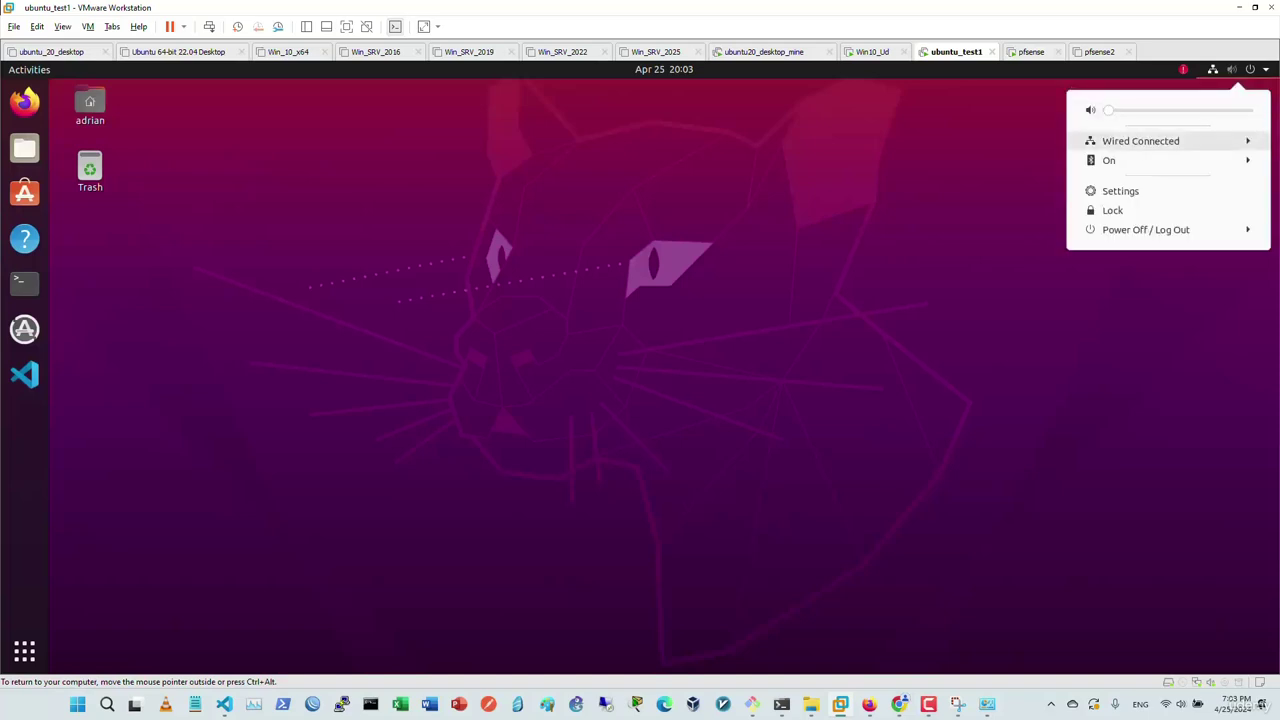
left_click(1140, 141)
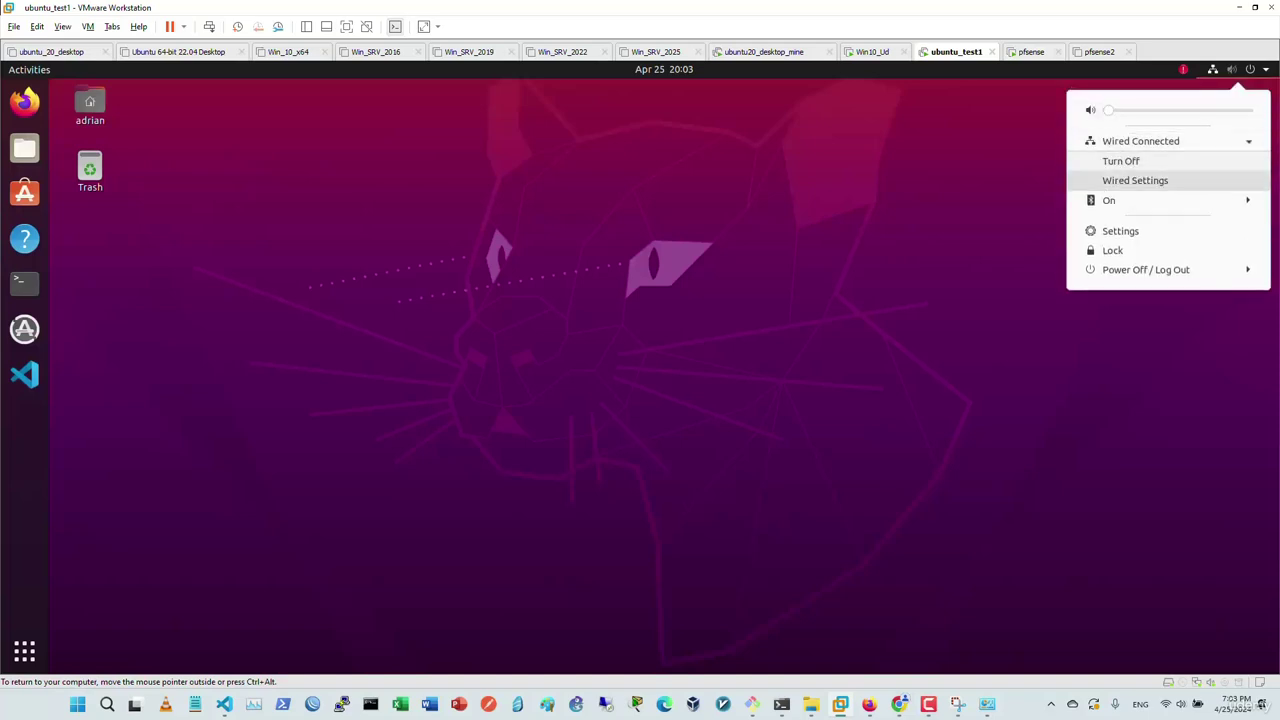
left_click(1135, 180)
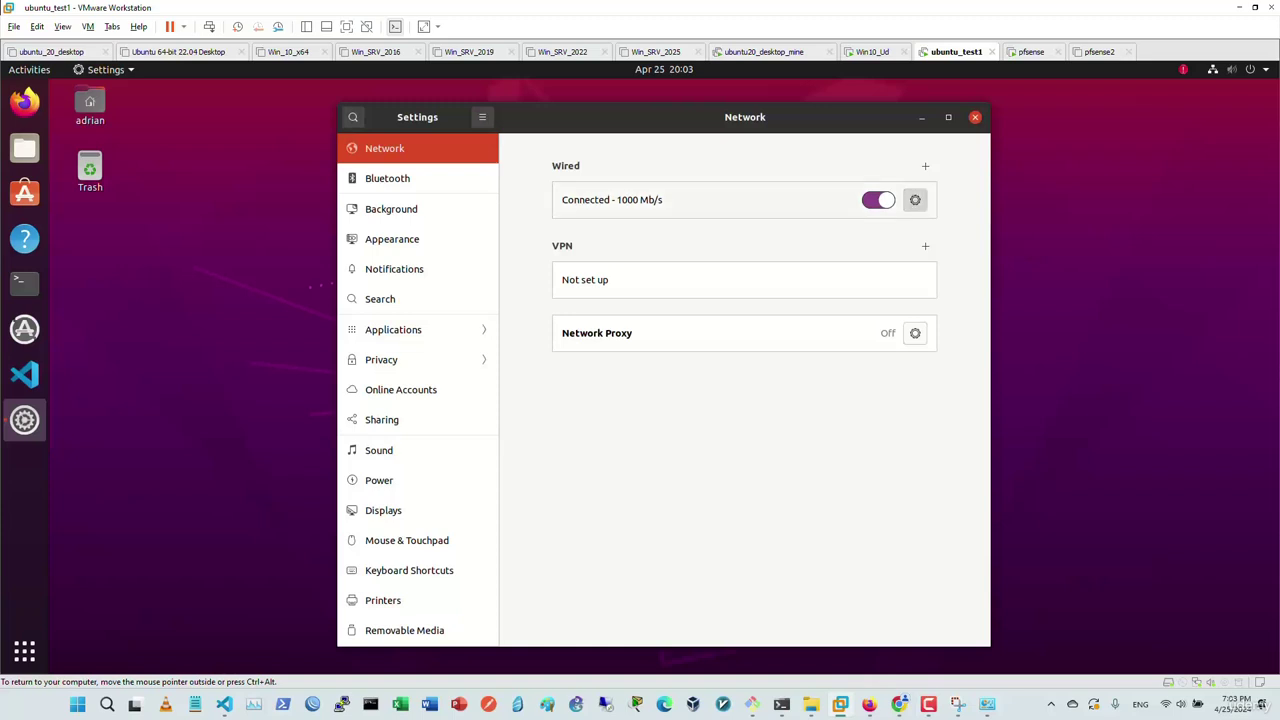
left_click(915, 200)
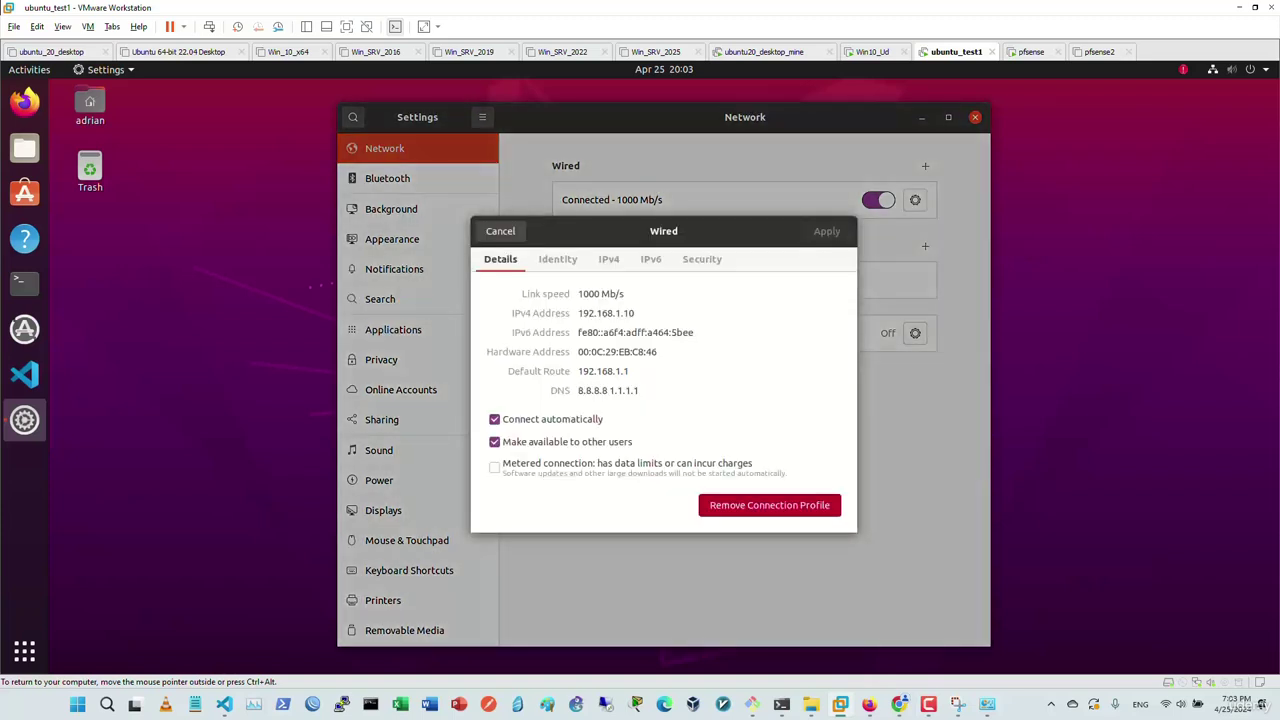
Set the wired connection's IPv4 method to Automatic (DHCP) with automatic DNS, clear the manual DNS servers, and apply the changes
left_click(558, 259)
left_click(609, 259)
left_click(580, 314)
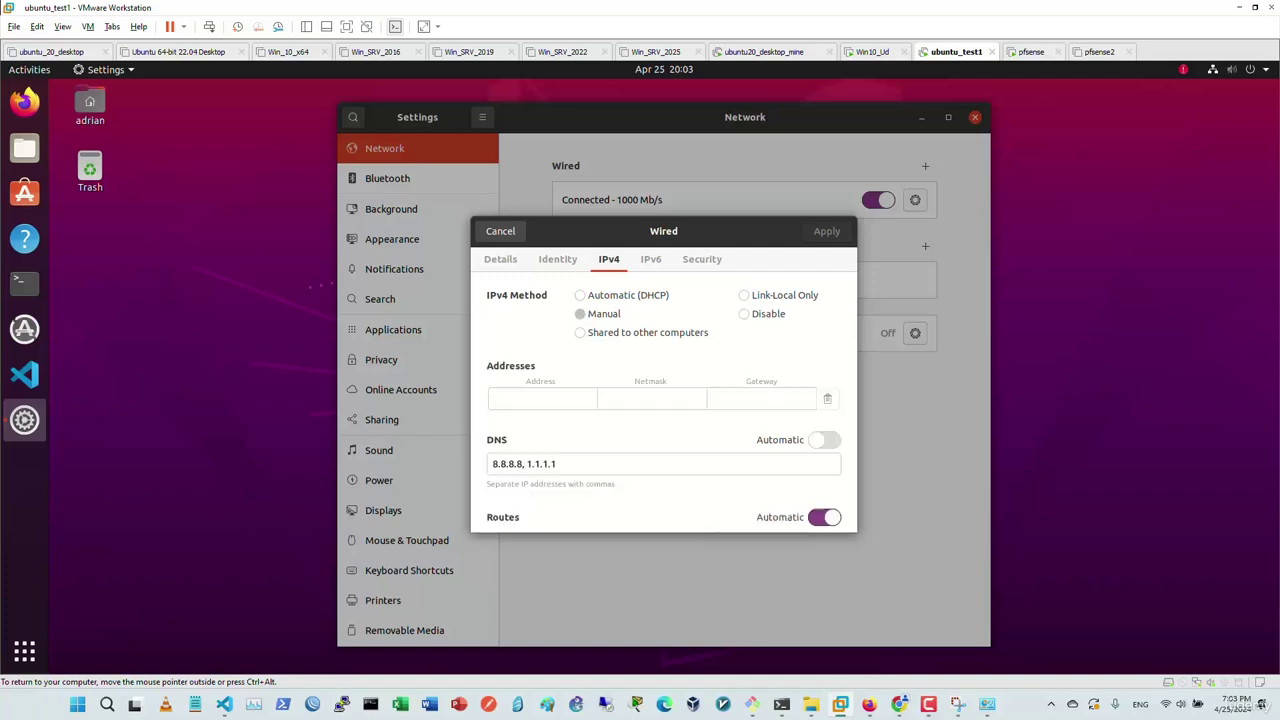
left_click(580, 295)
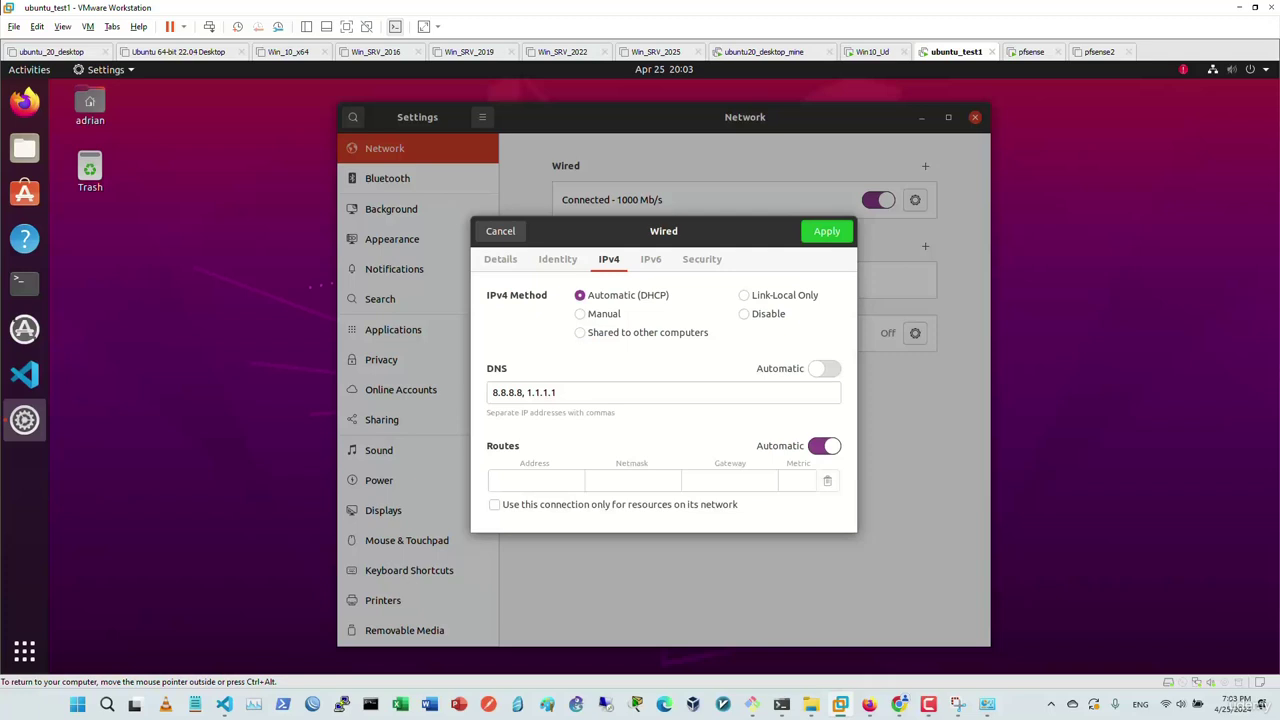
left_click(824, 368)
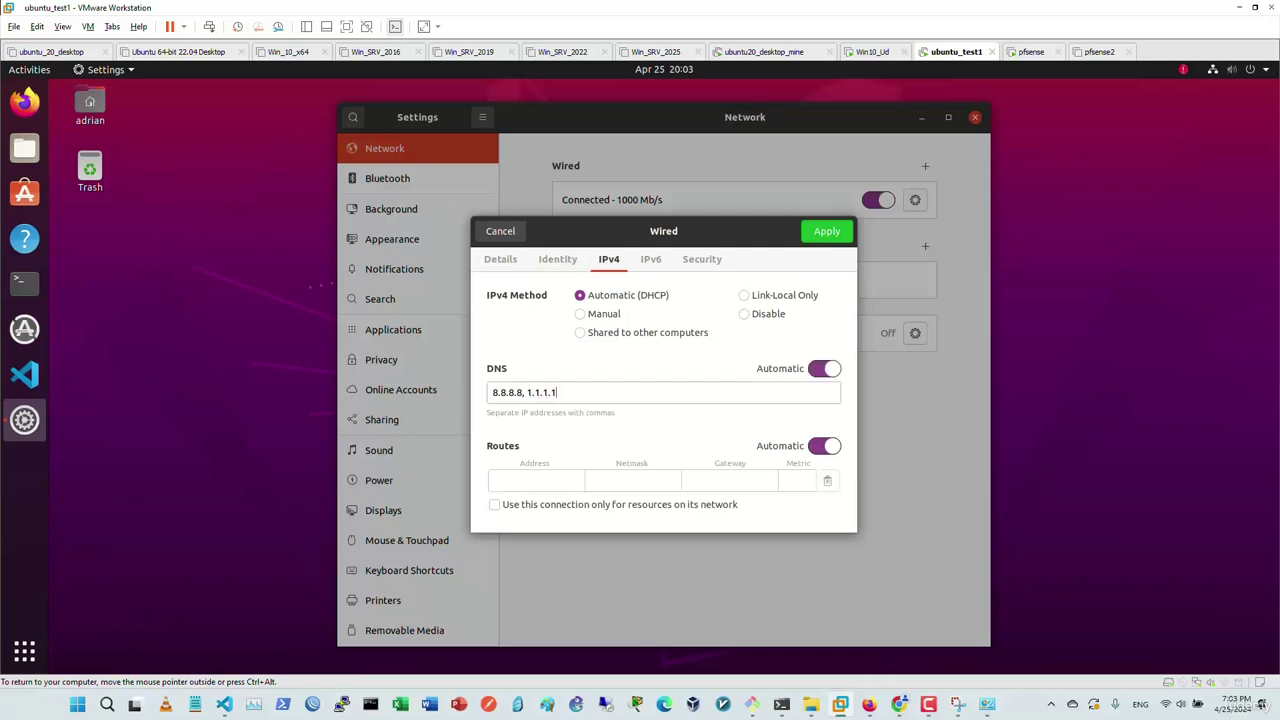
key("Tab")
key("BackSpace")
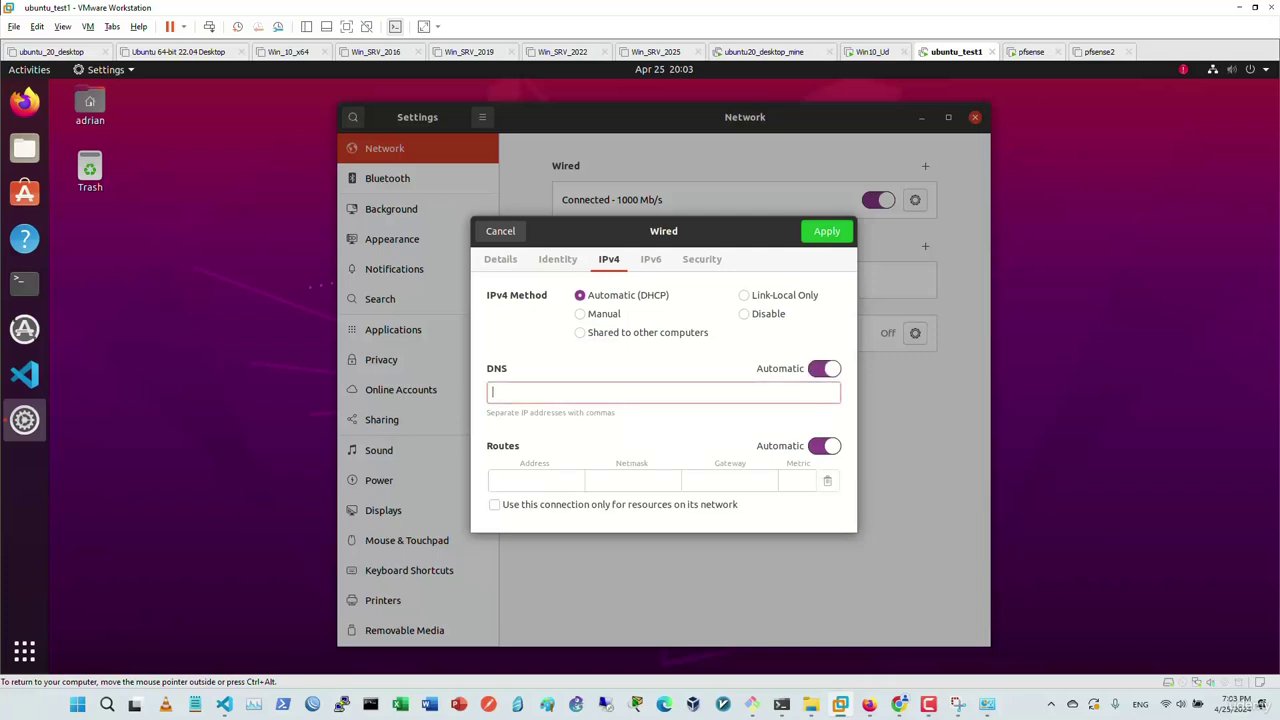
left_click(826, 231)
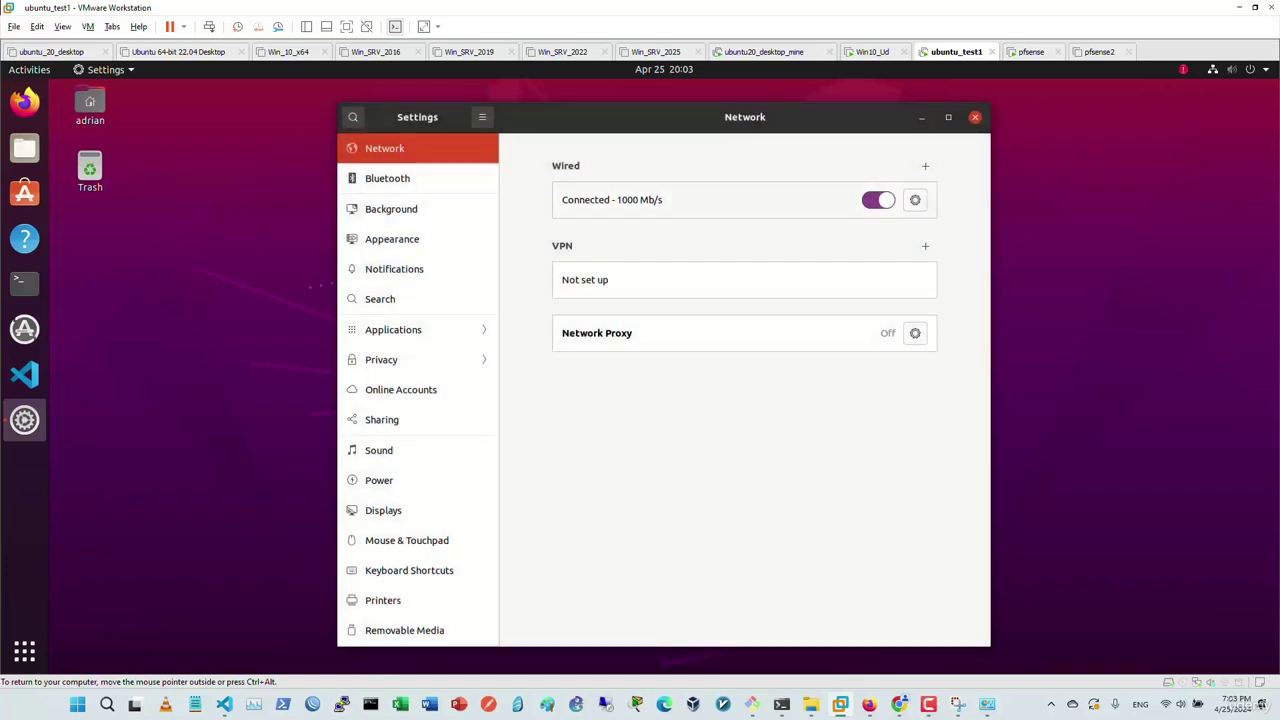
Check the wired connection's address details and restart the connection by switching it off and back on
left_click(914, 200)
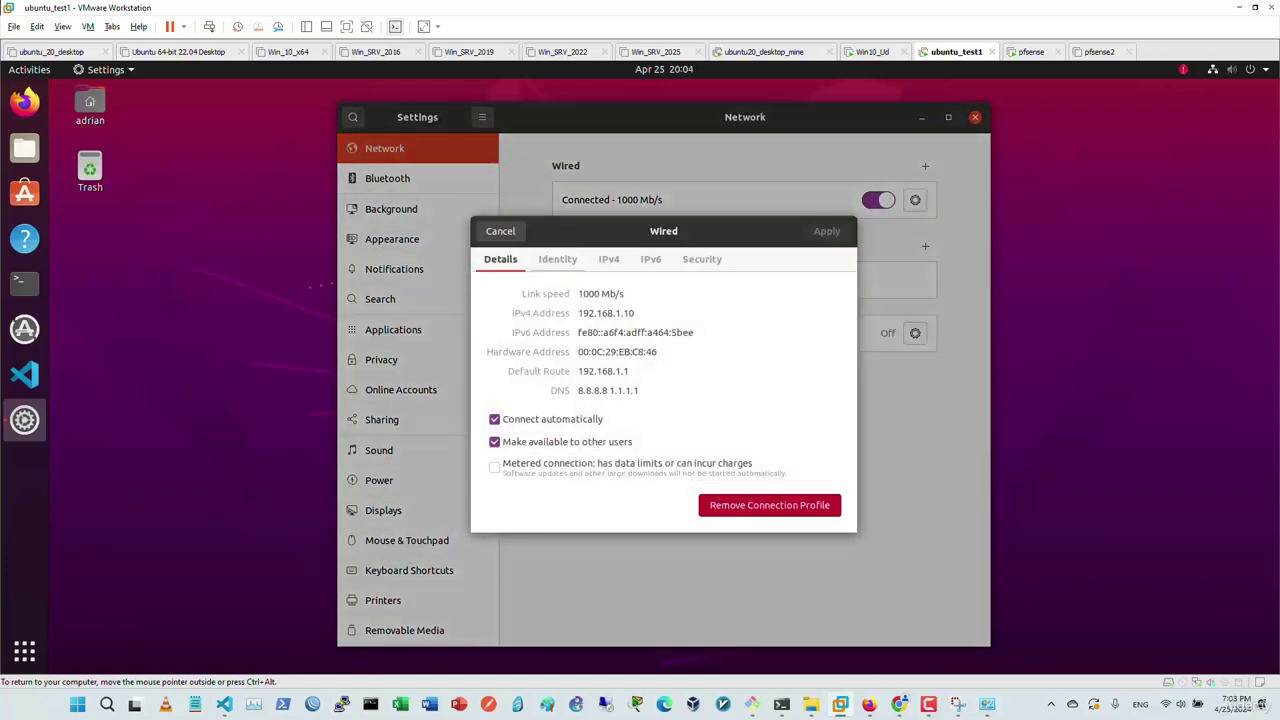
left_click(557, 259)
left_click(500, 259)
left_click(625, 294)
key("Escape")
left_click(878, 200)
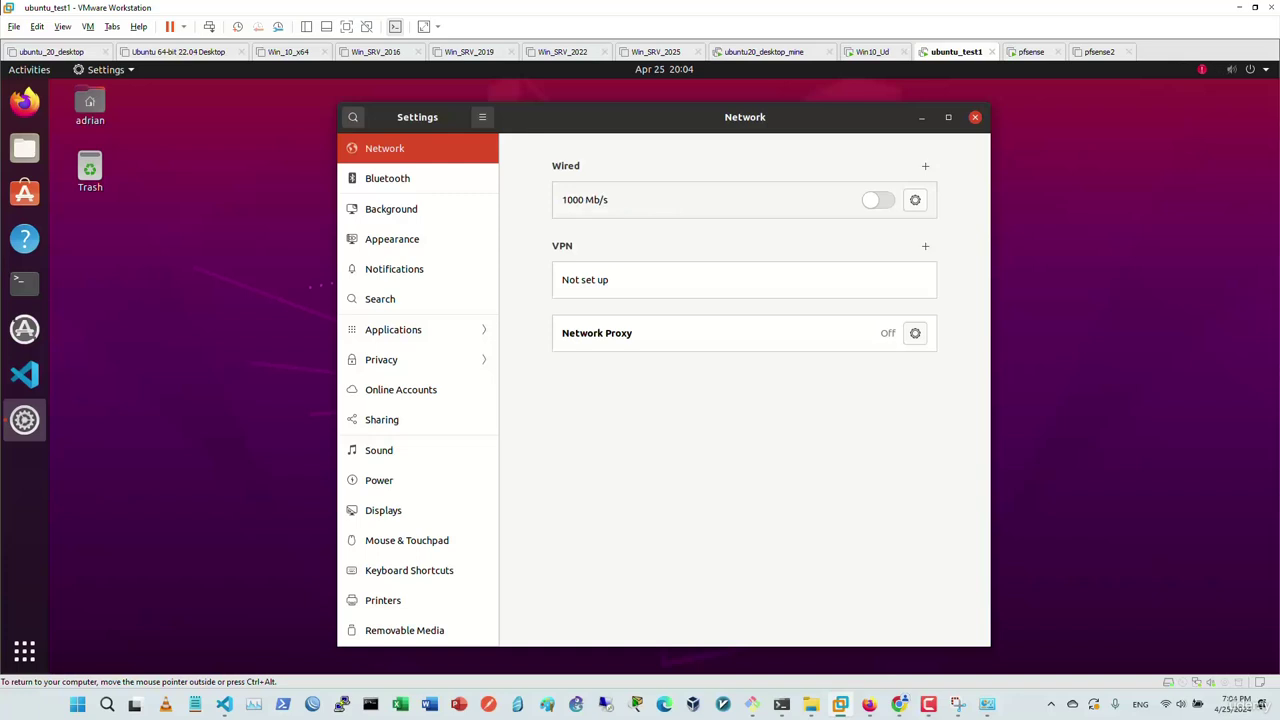
left_click(878, 200)
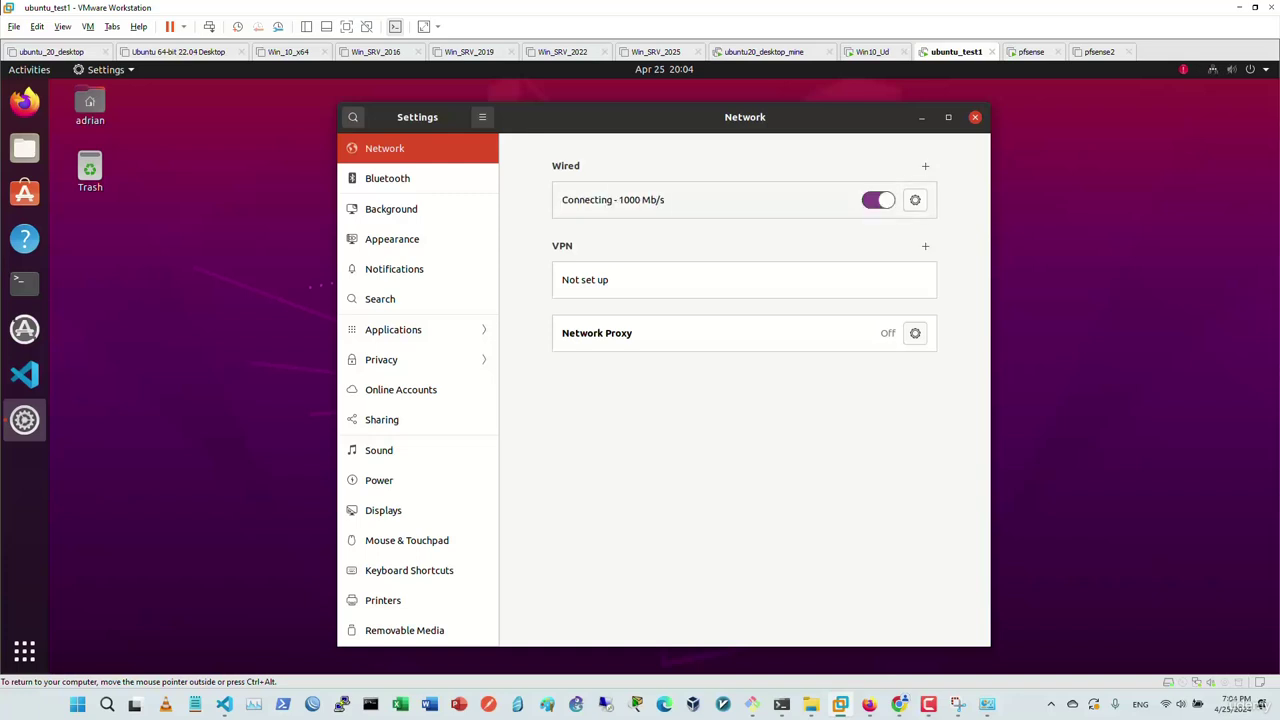
Check the restarted wired connection's IPv4 address, default route and DNS, and close the Settings window
left_click(915, 200)
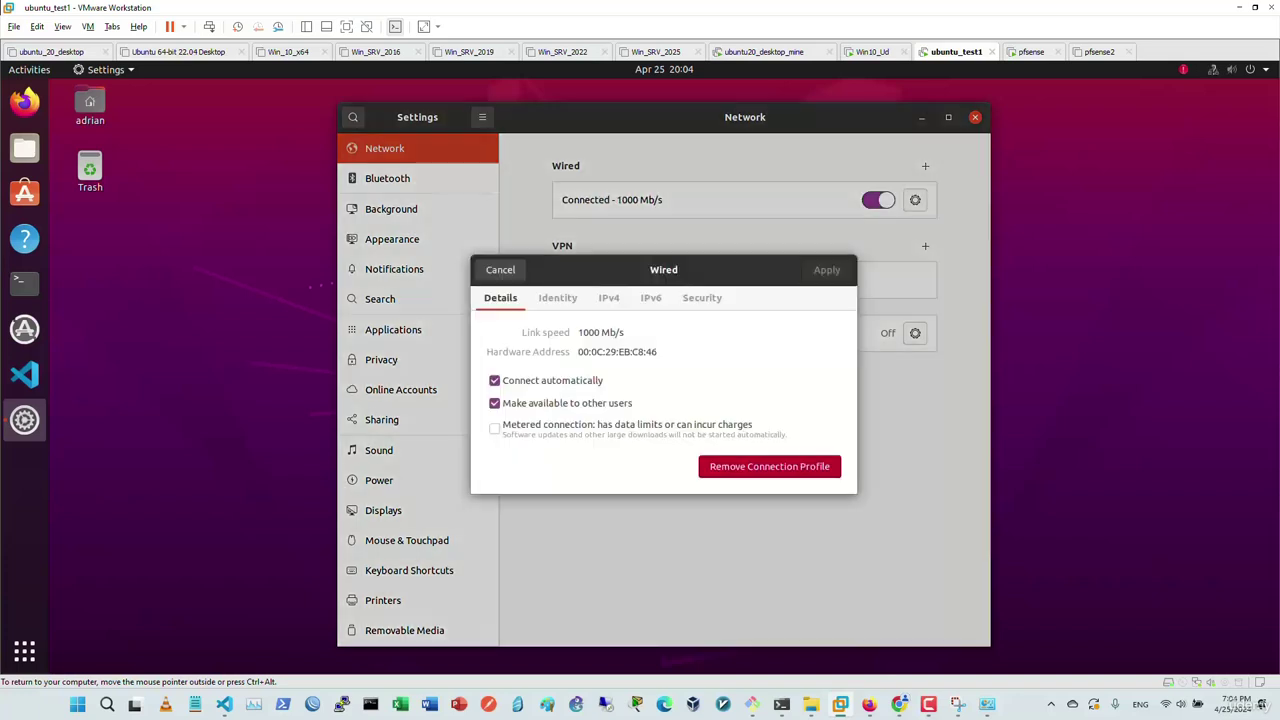
left_click(557, 297)
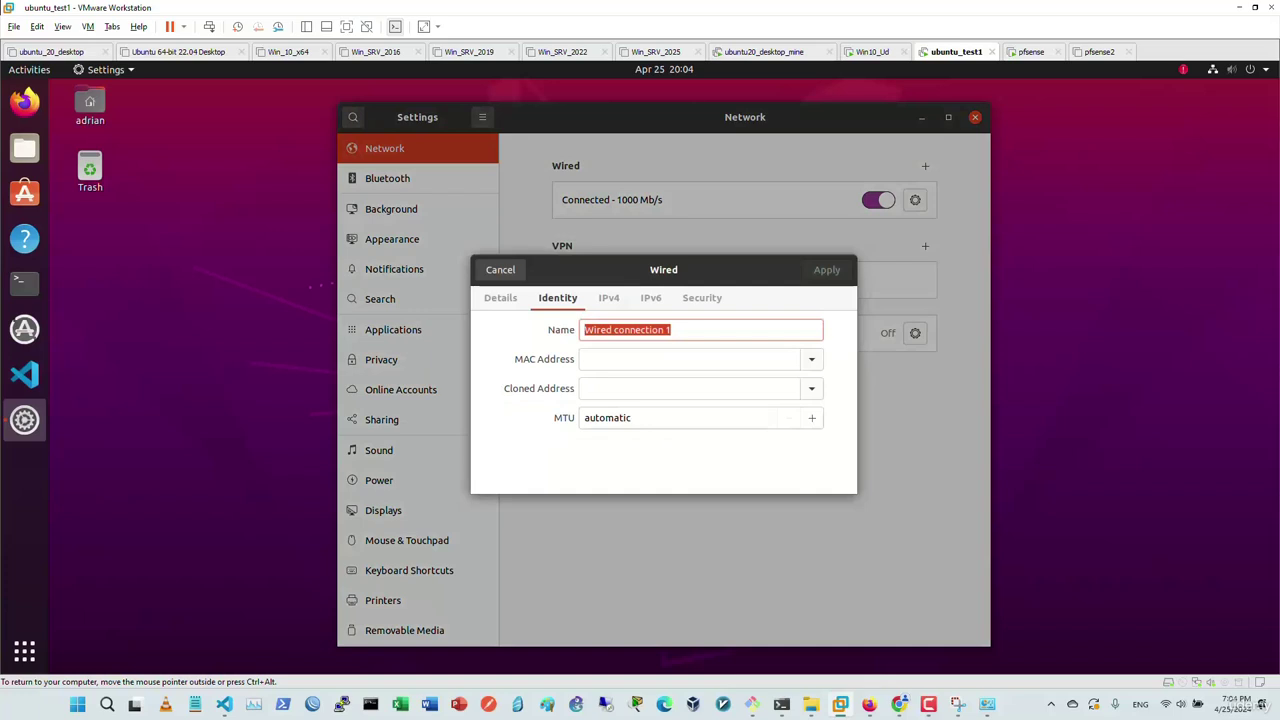
key("Escape")
left_click(915, 200)
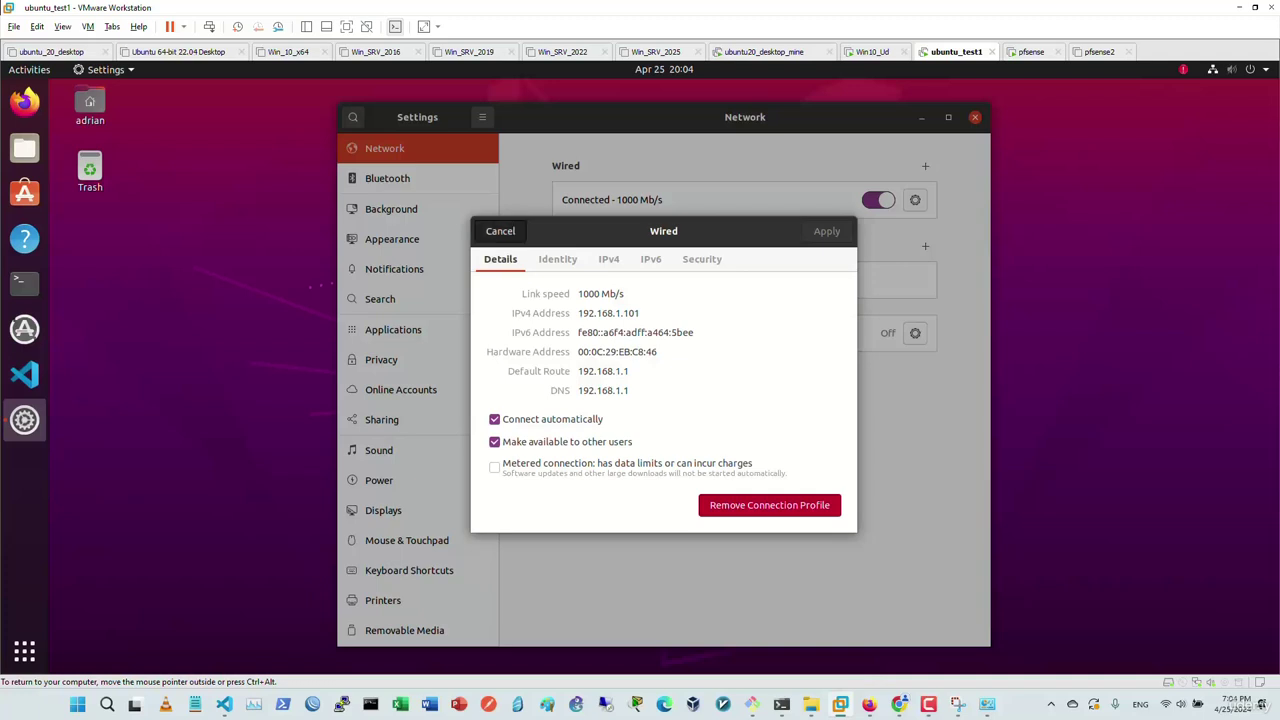
left_click(500, 231)
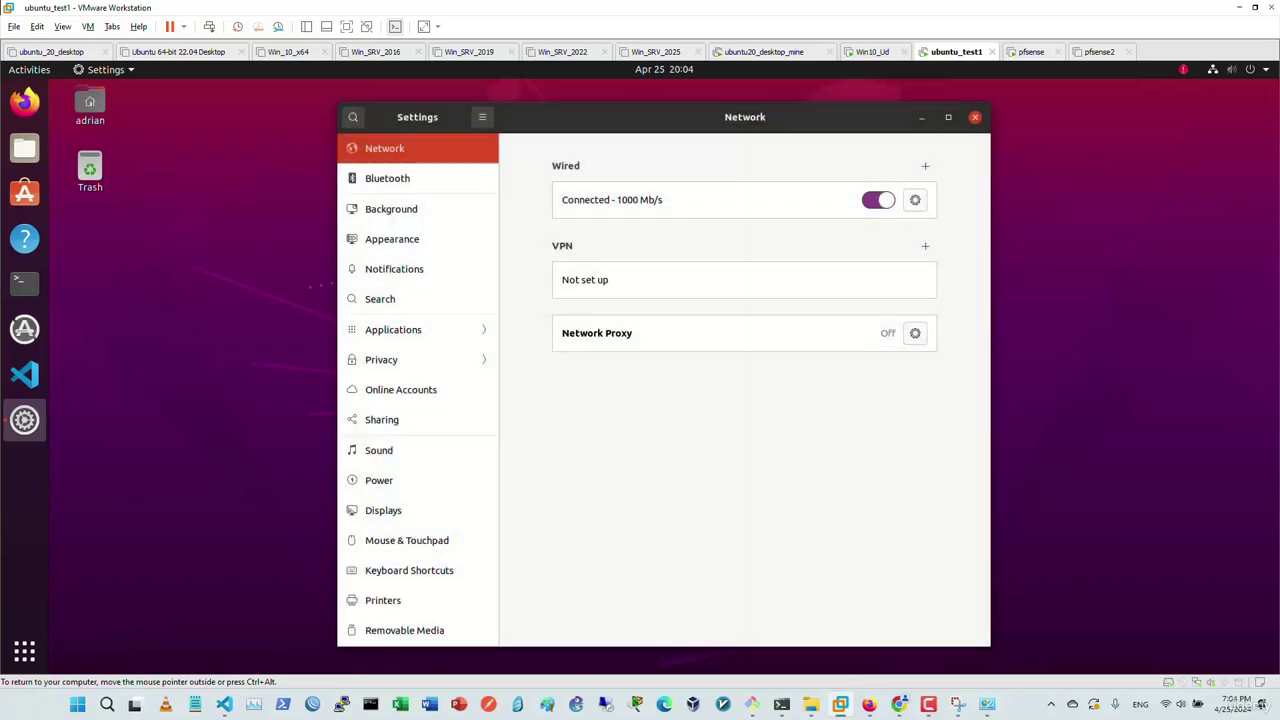
left_click(975, 117)
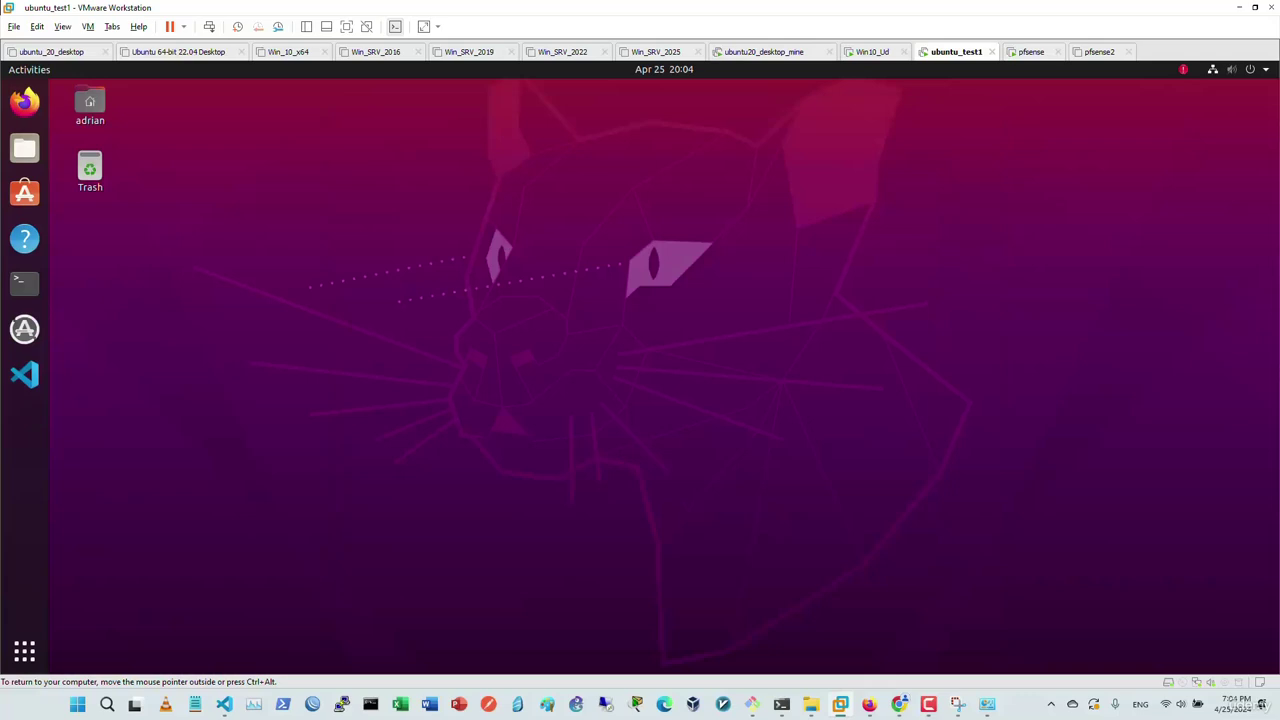
Open a maximized terminal and look up the VM's IP address with ip addr | grep 192.168
left_click(25, 283)
key("super+Up")
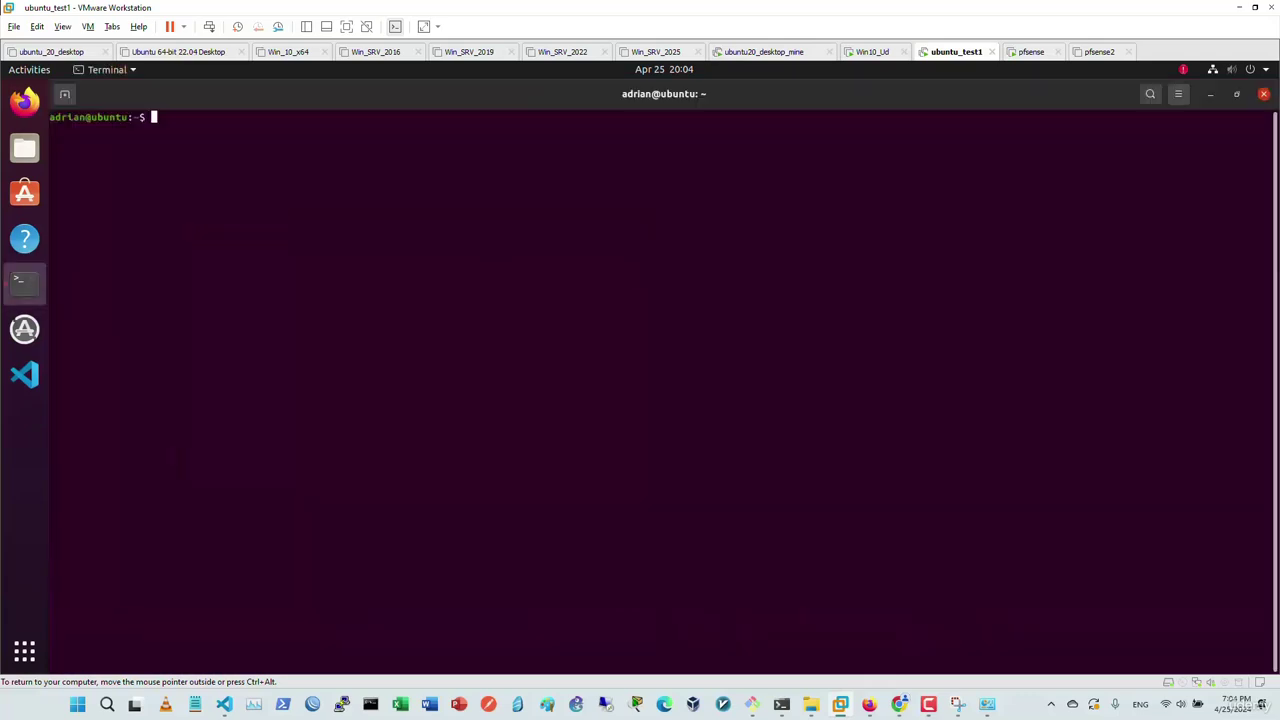
key("Return")
type("ip ad")
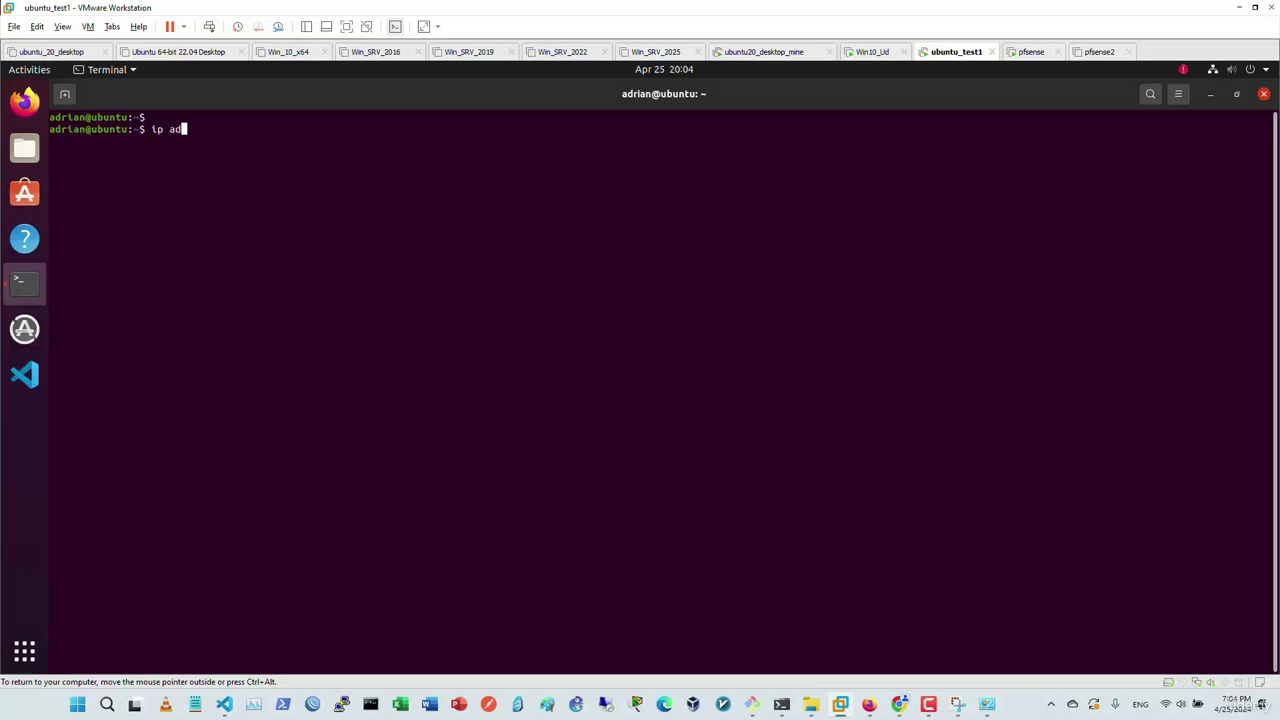
type("dr | grep 192.168")
key("Return")
Display the VM's numeric routing table with route -n to check the default gateway
type("route -n")
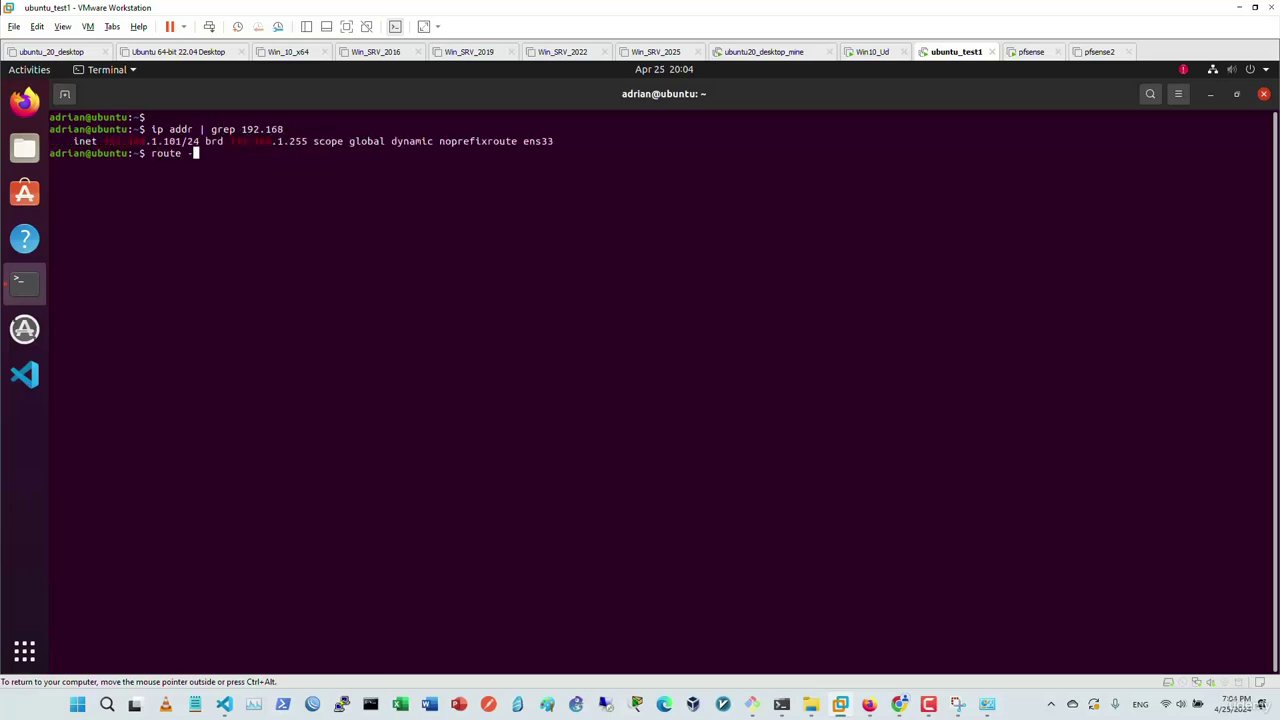
key("Return")
key("Return")
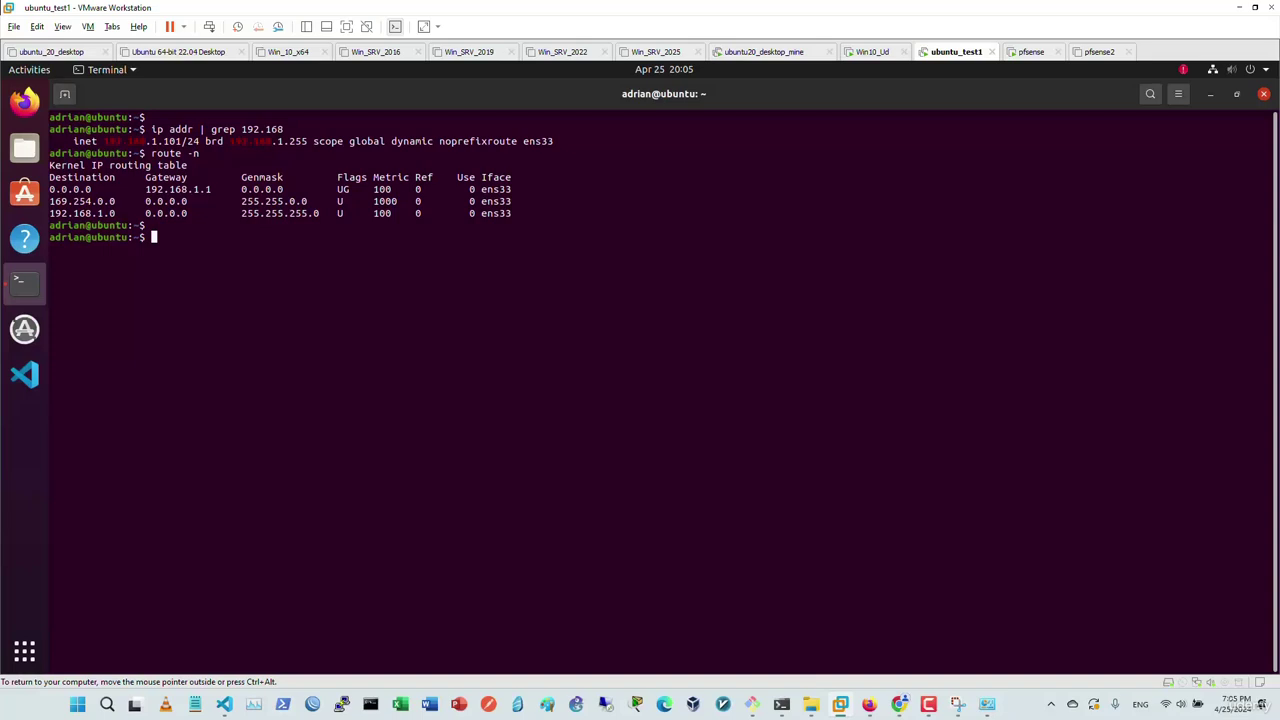
key("Return")
Test internet connectivity by pinging 4.2.2.4, and stop the ping
type("ping ")
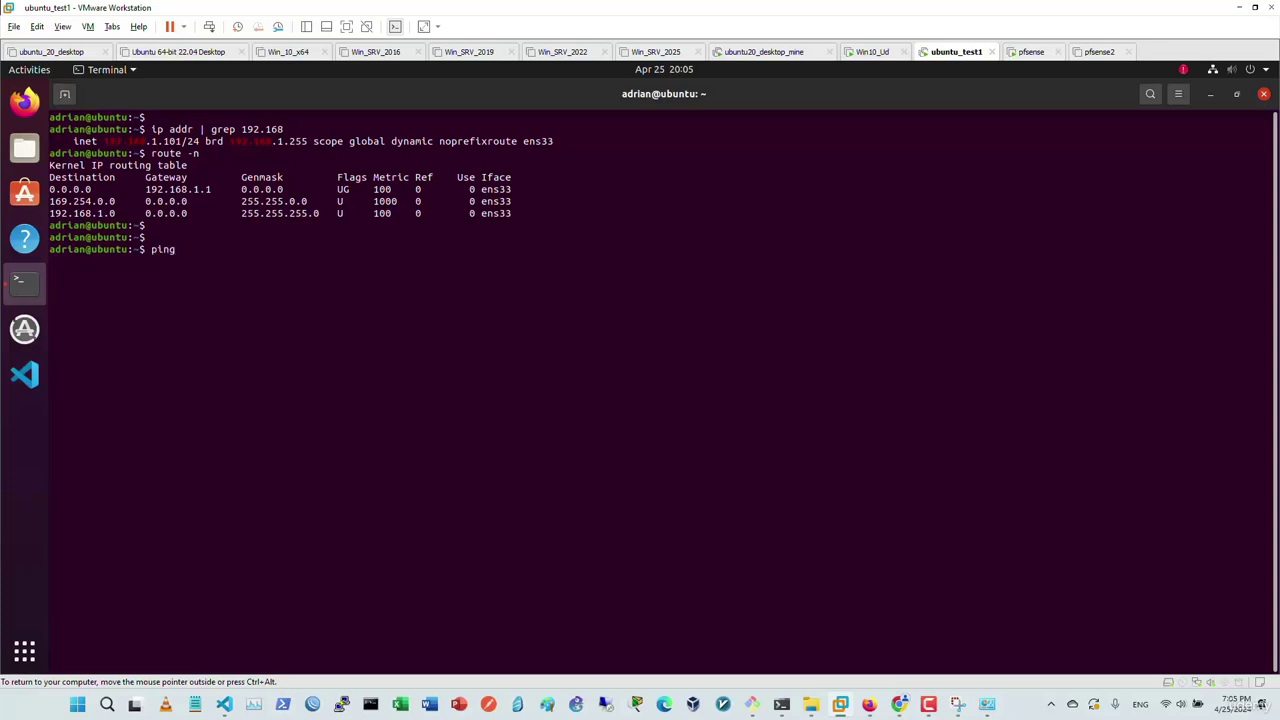
type("4.2.2.4")
key("Return")
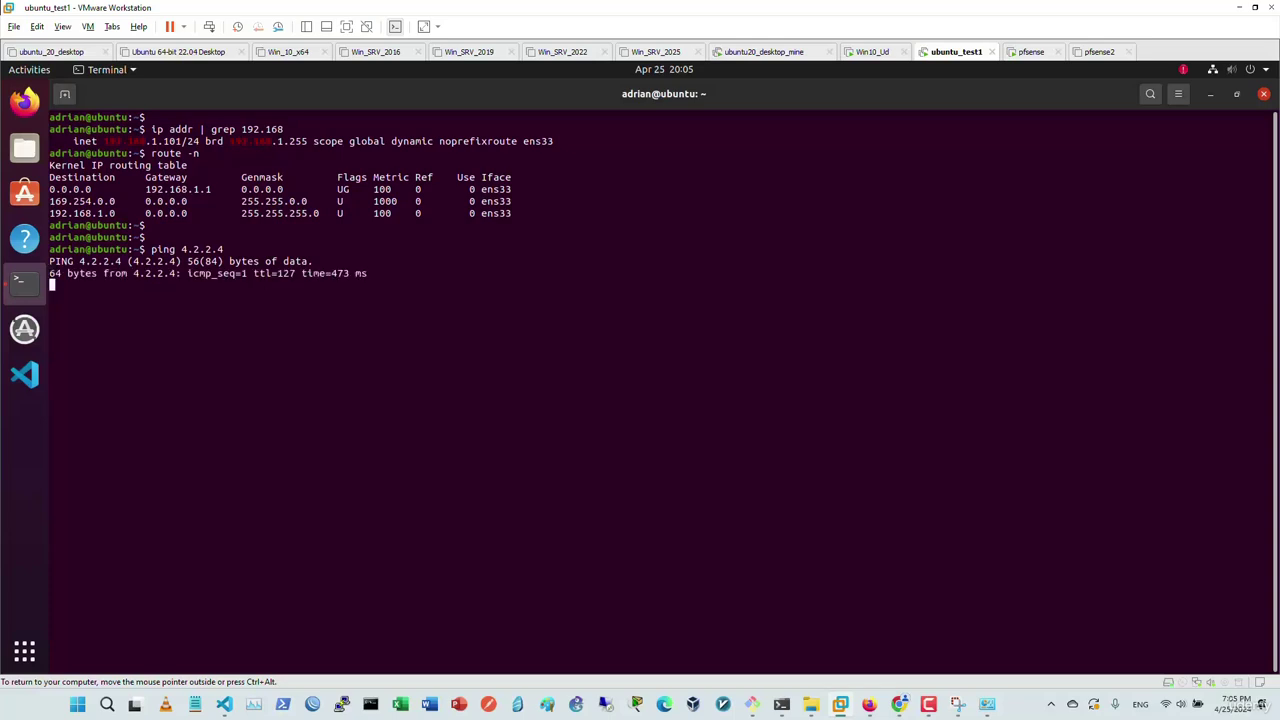
key("ctrl+c")
Ping google.com to test name resolution and ping 1.1.1.1, stopping each ping
type("ping google.com")
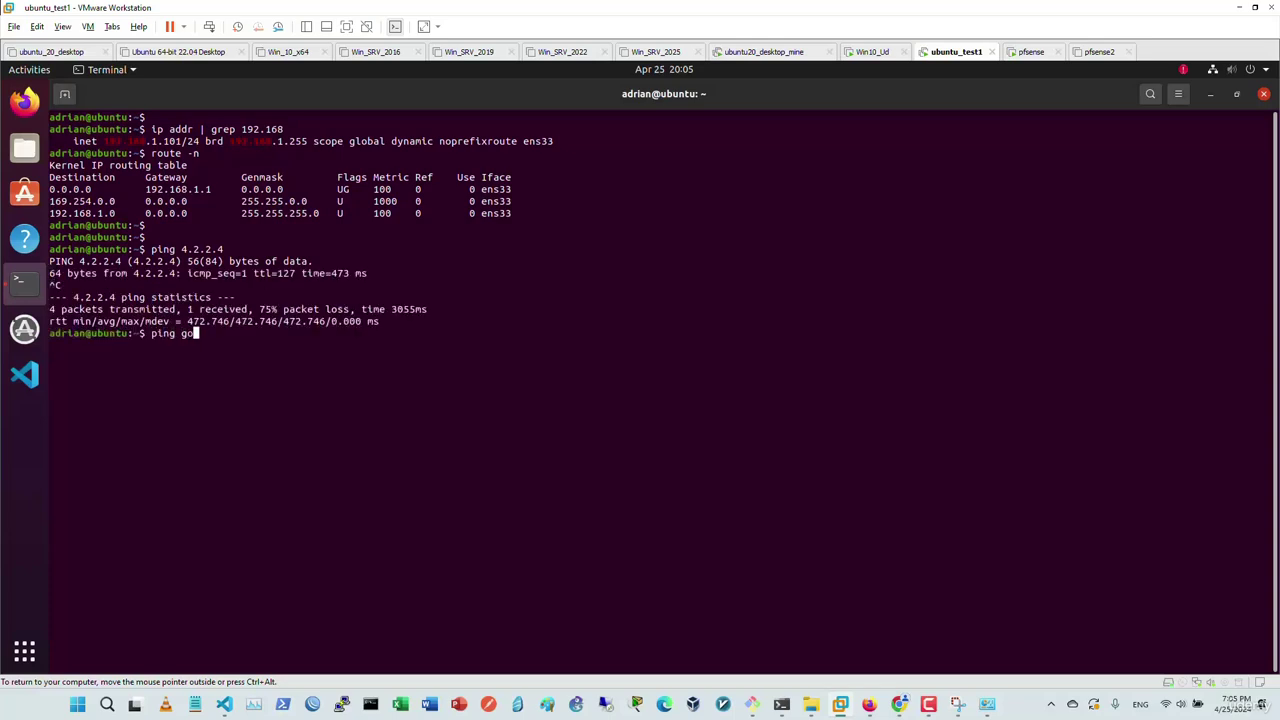
key("Return")
key("ctrl+c")
type("ping 1.1.1.1")
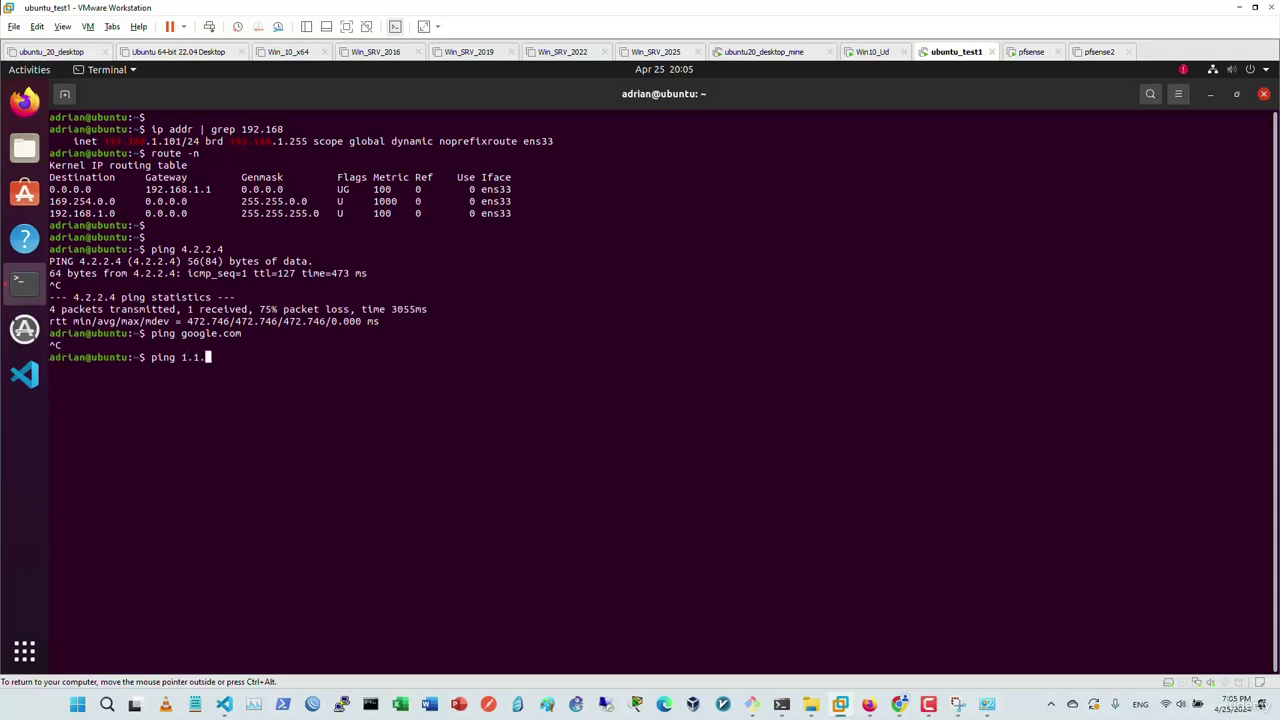
key("Return")
key("ctrl+c")
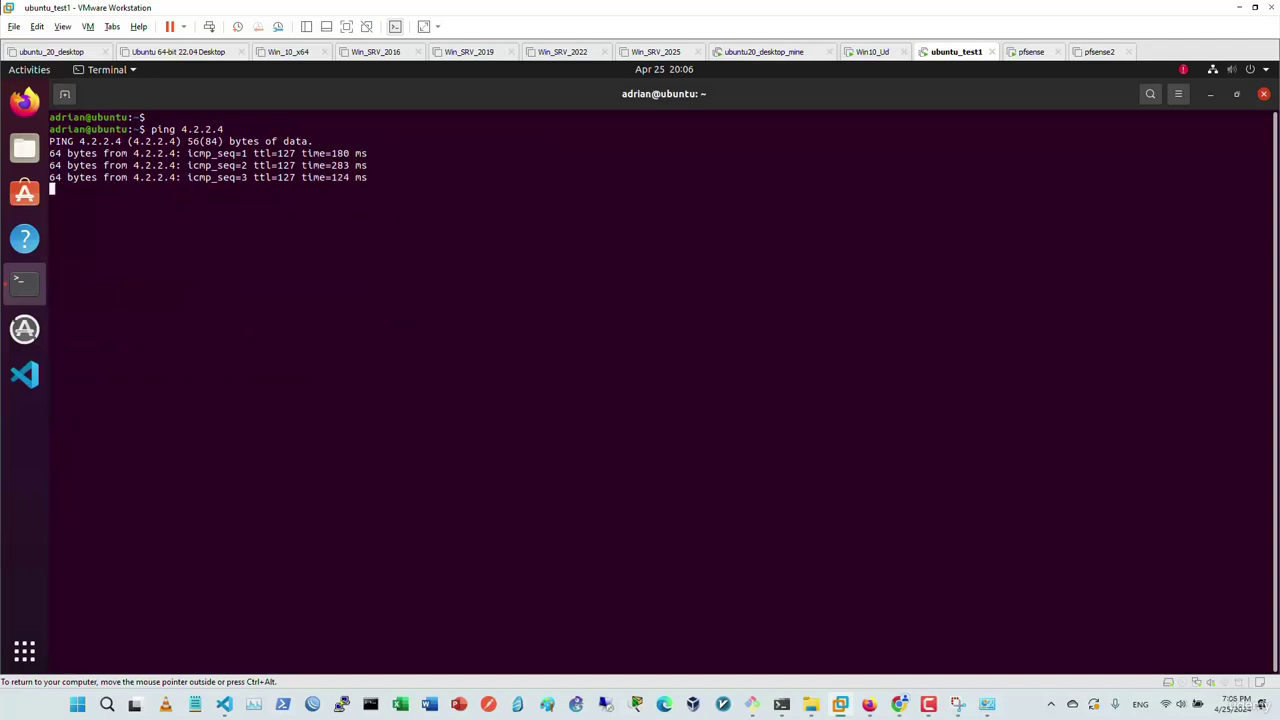
Stop the running ping of 4.2.2.4 and ping google.com once more, stopping it after a few replies
key("ctrl+c")
type("ping google.com")
key("Return")
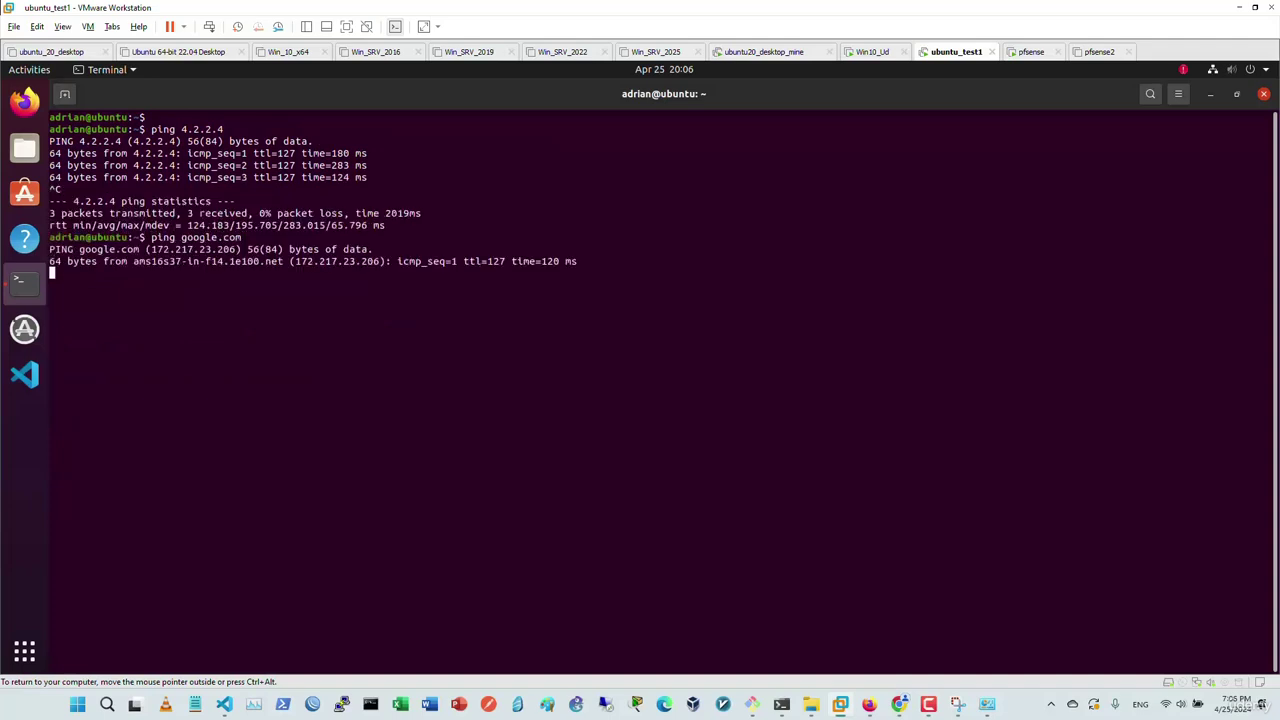
key("ctrl+c")
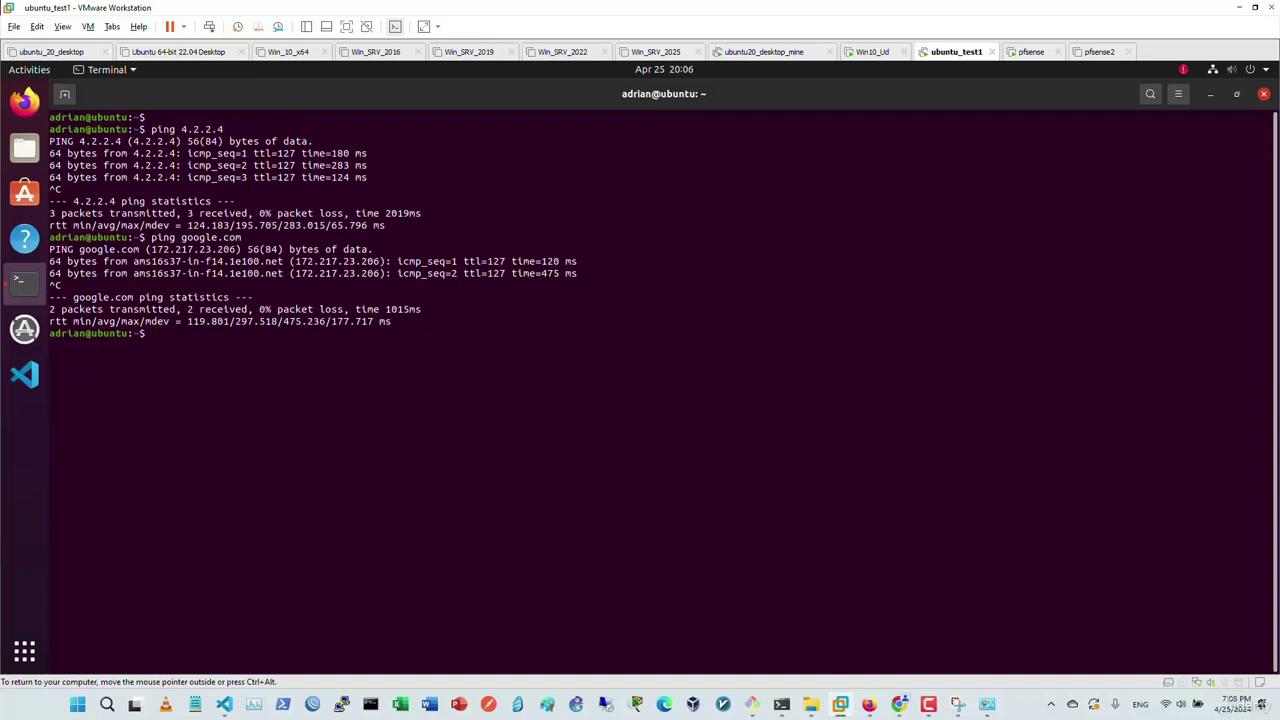
Switch to the pfSense web interface in Firefox and go through the firewall's NAT pages to the Outbound settings
left_click(840, 705)
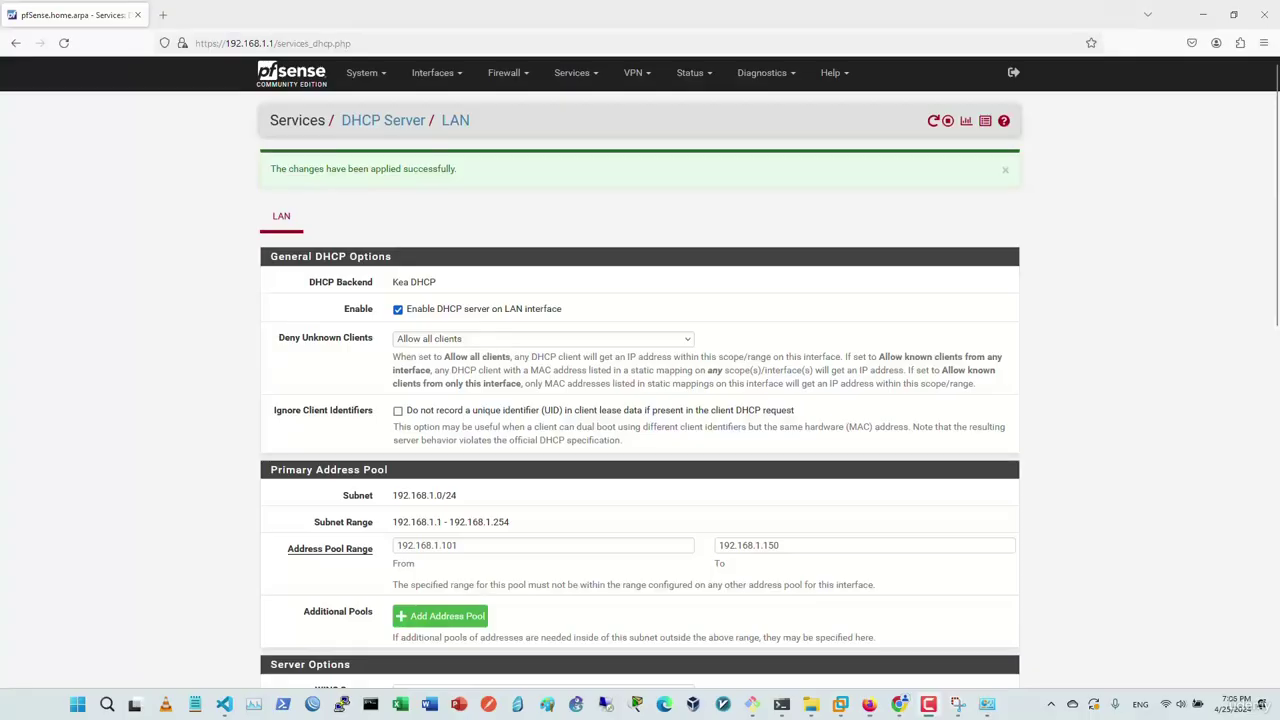
left_click(505, 73)
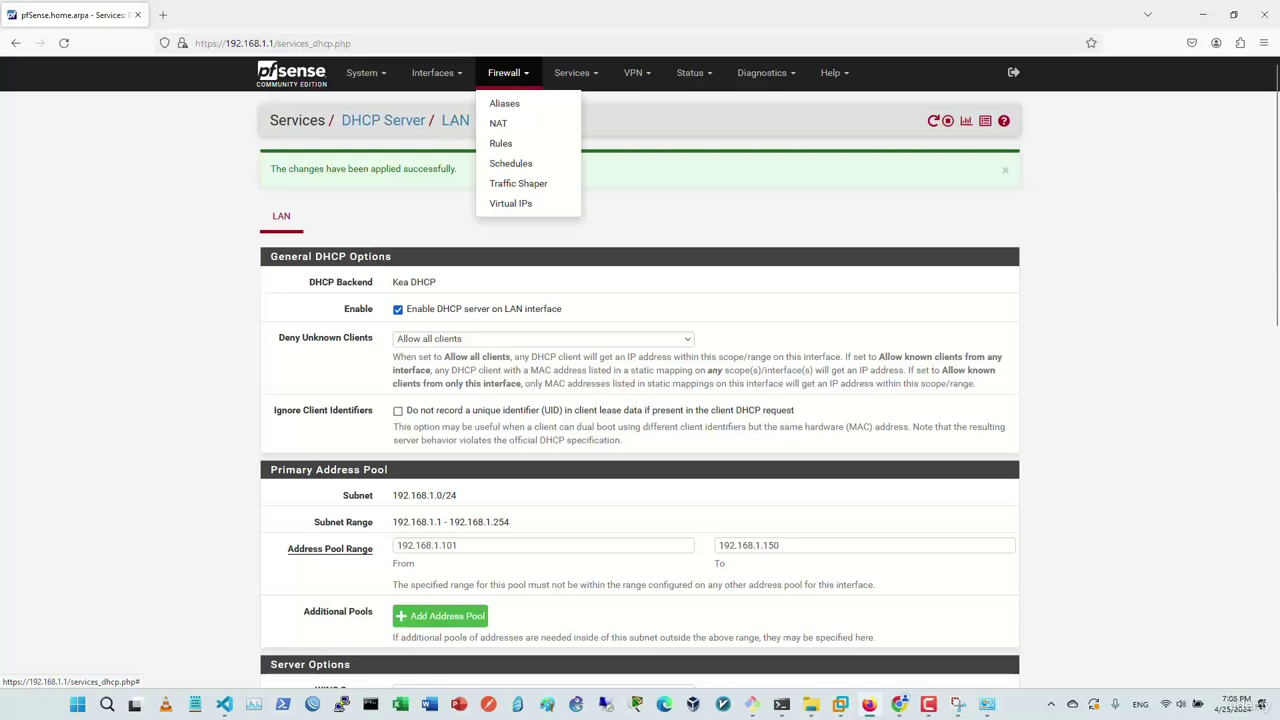
left_click(498, 123)
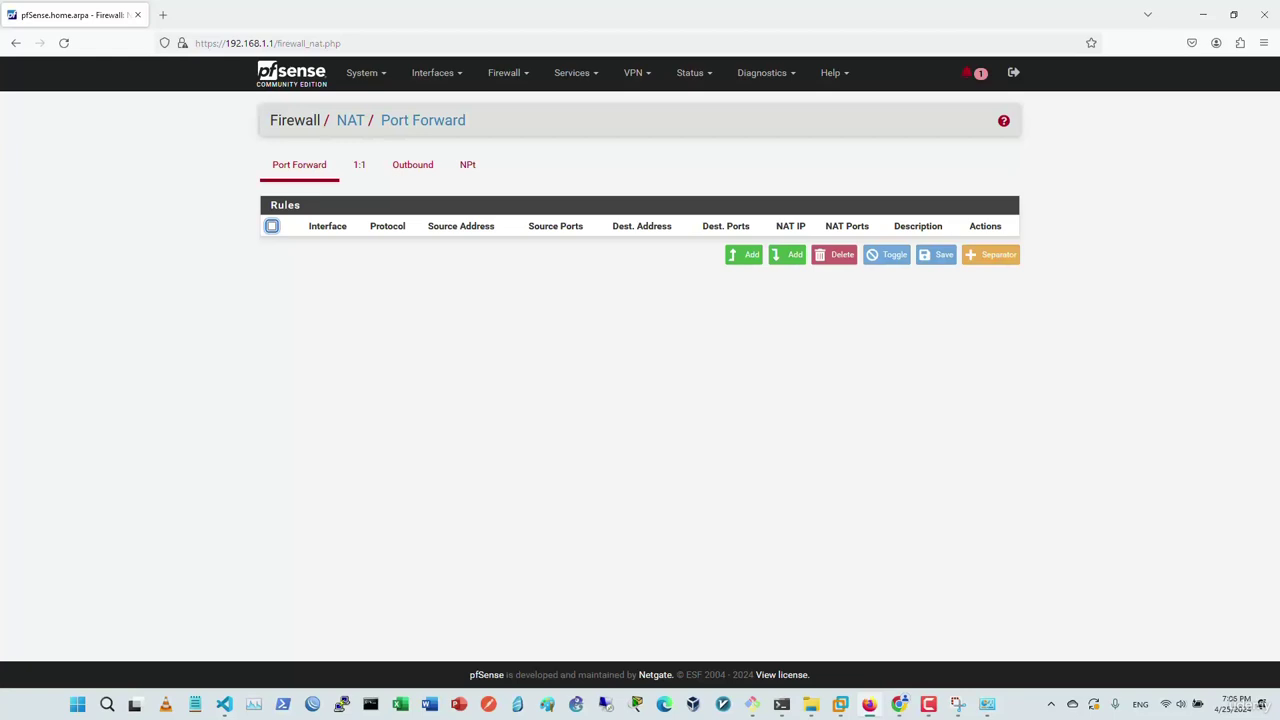
left_click(359, 164)
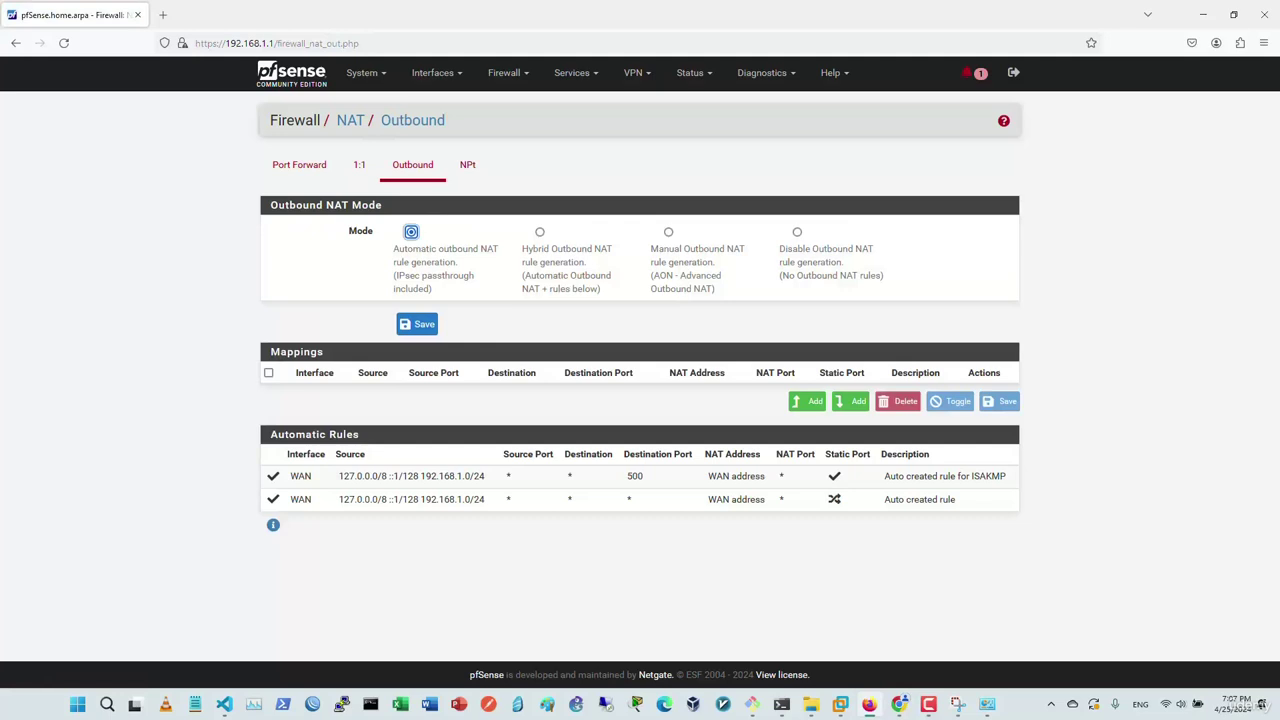
Set the outbound NAT mode to Manual Outbound NAT rule generation, save it and apply the changes
left_click(668, 232)
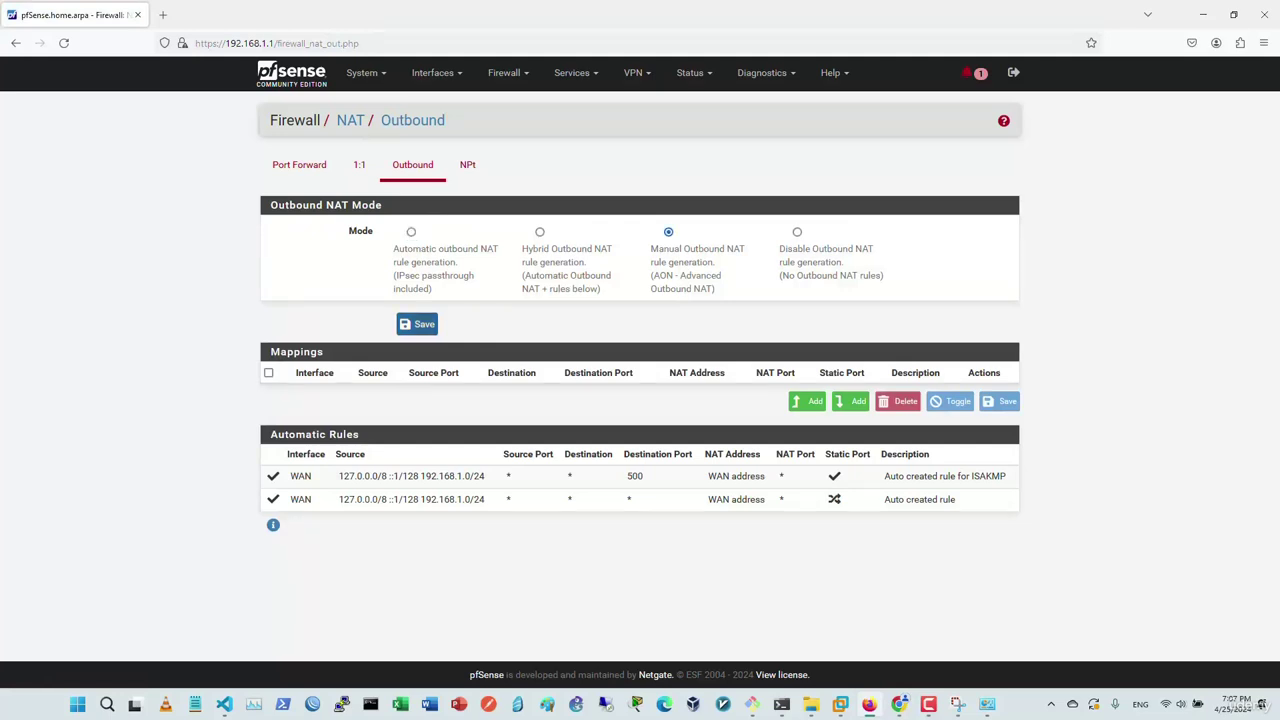
left_click(417, 324)
left_click(967, 173)
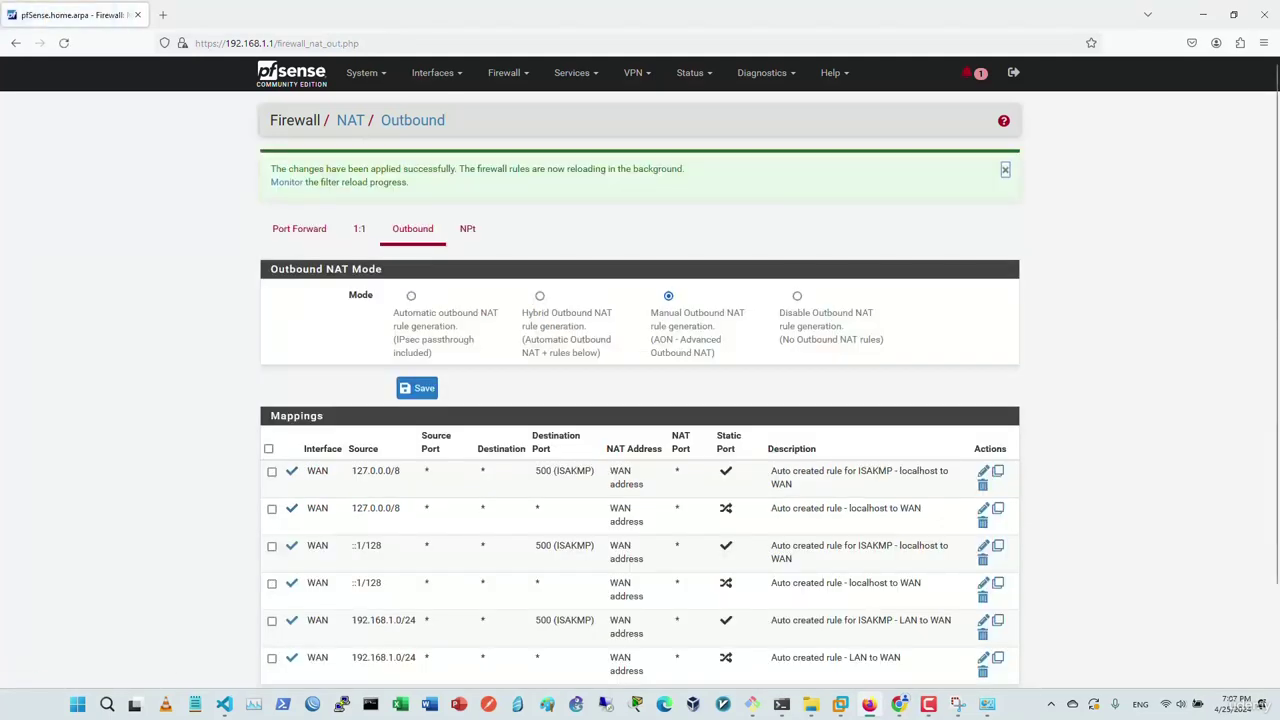
Open the non-ISAKMP LAN to WAN outbound mapping for 192.168.1.0/24 for editing and look through its settings
scroll(1005, 170, "down", 2)
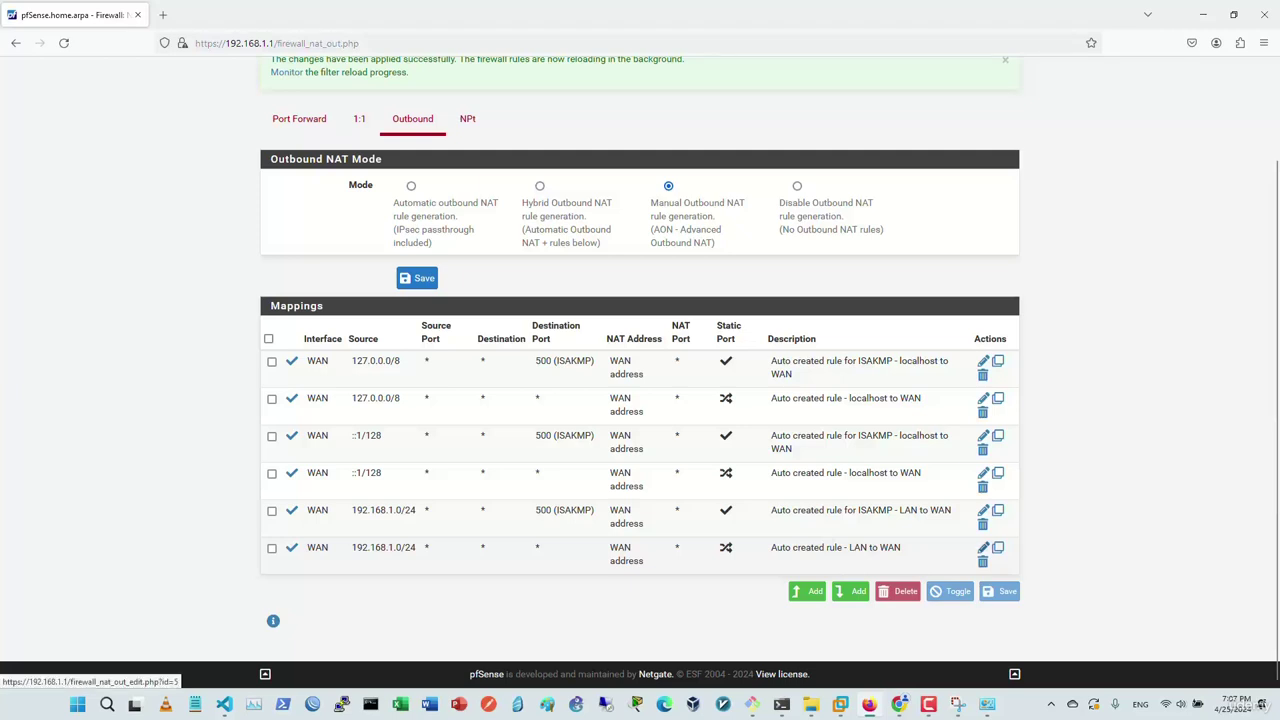
left_click(983, 547)
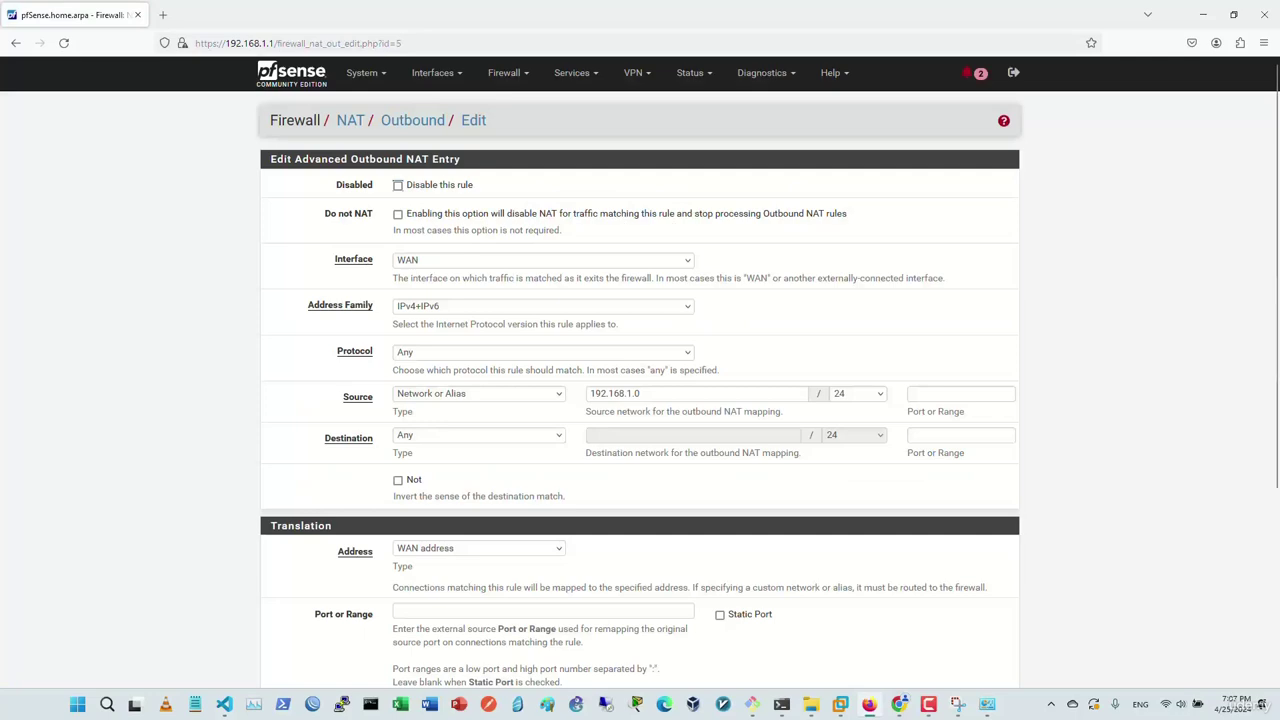
scroll(640, 400, "down", 3)
scroll(640, 400, "up", 4)
Check the mapping's Interface and Address Family options, keeping WAN and IPv4+IPv6
left_click(542, 260)
left_click(420, 277)
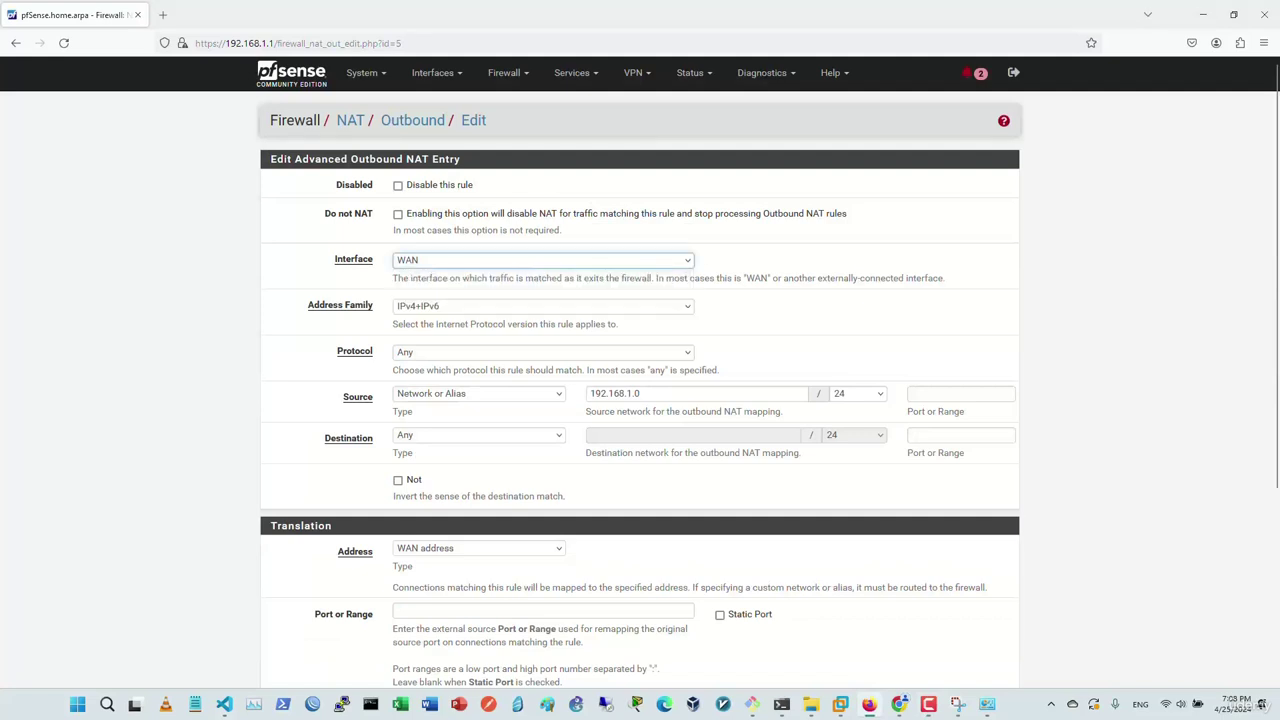
left_click(542, 260)
left_click(542, 260)
left_click(542, 306)
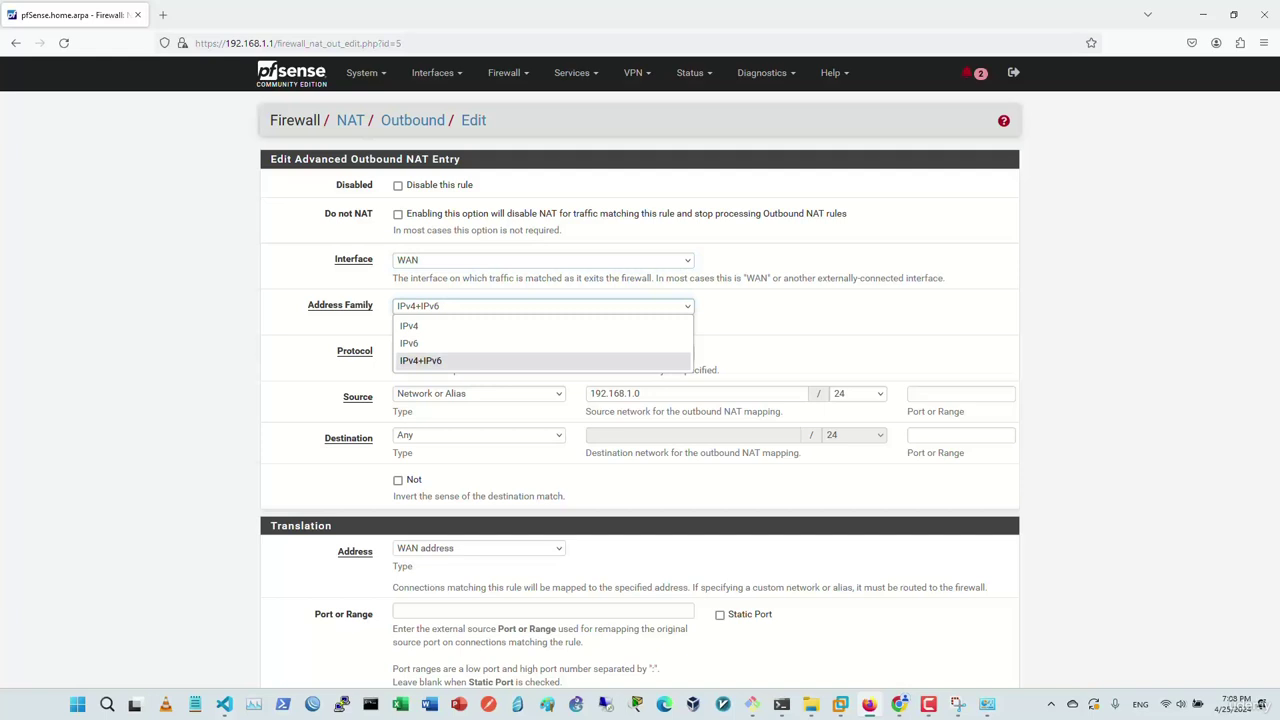
key("Escape")
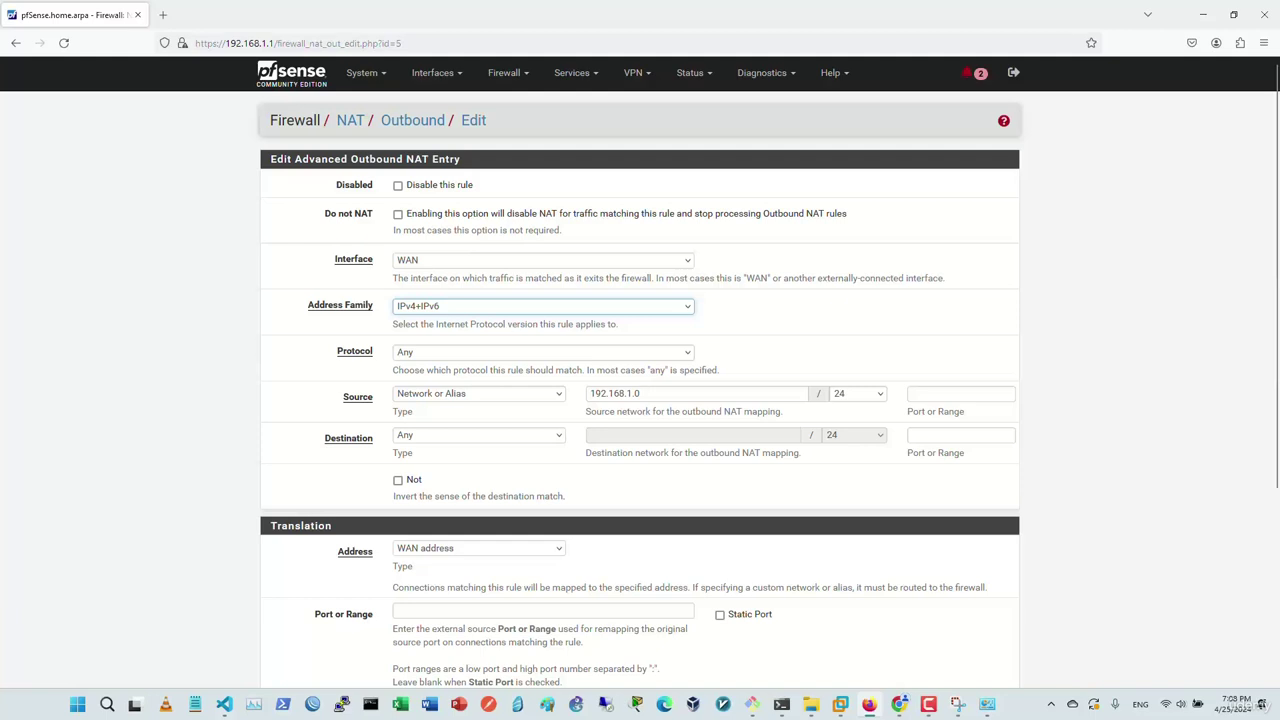
Check the mapping's Protocol and Source type options and its source network, keeping Any and Network or Alias
left_click(543, 352)
key("Escape")
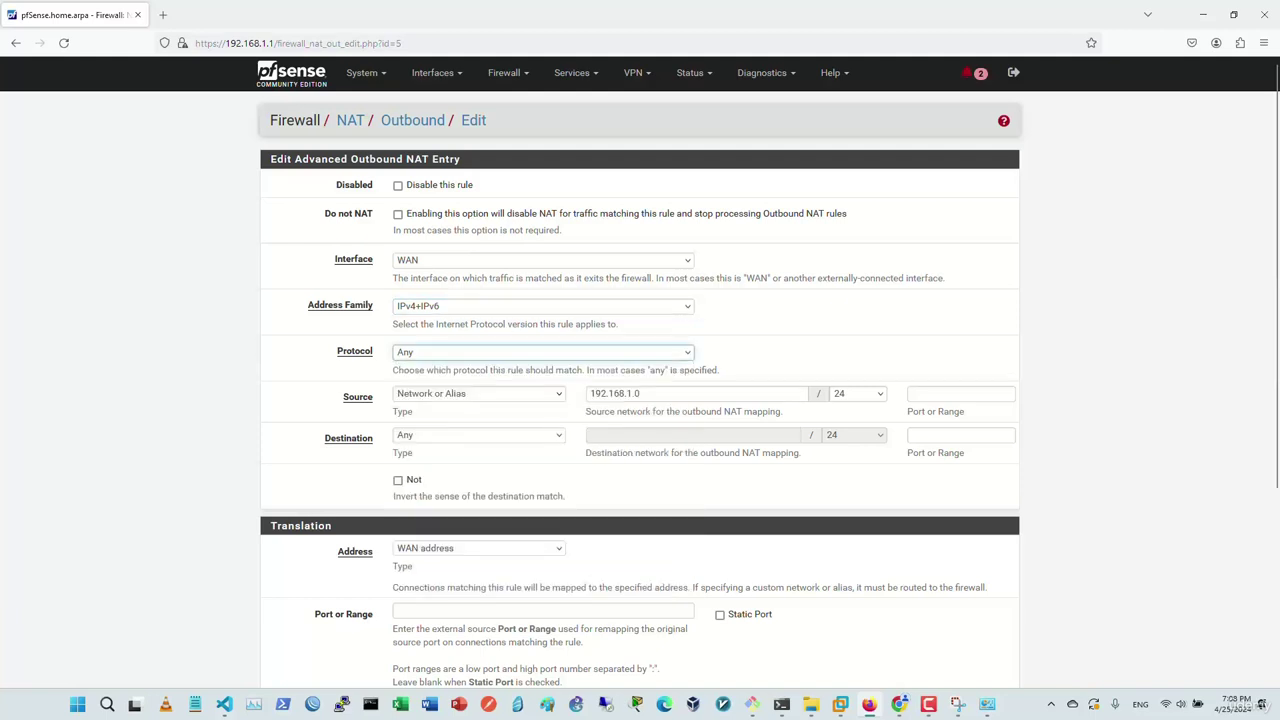
left_click(478, 393)
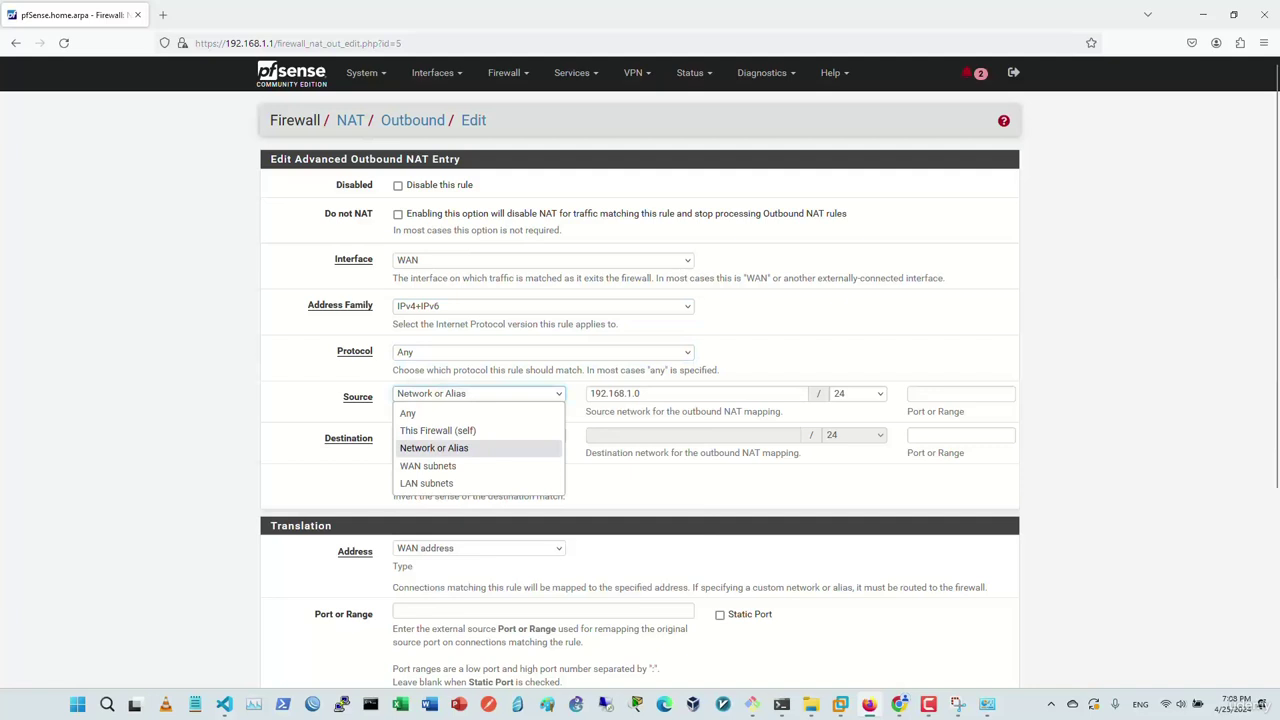
key("Escape")
left_click(640, 393)
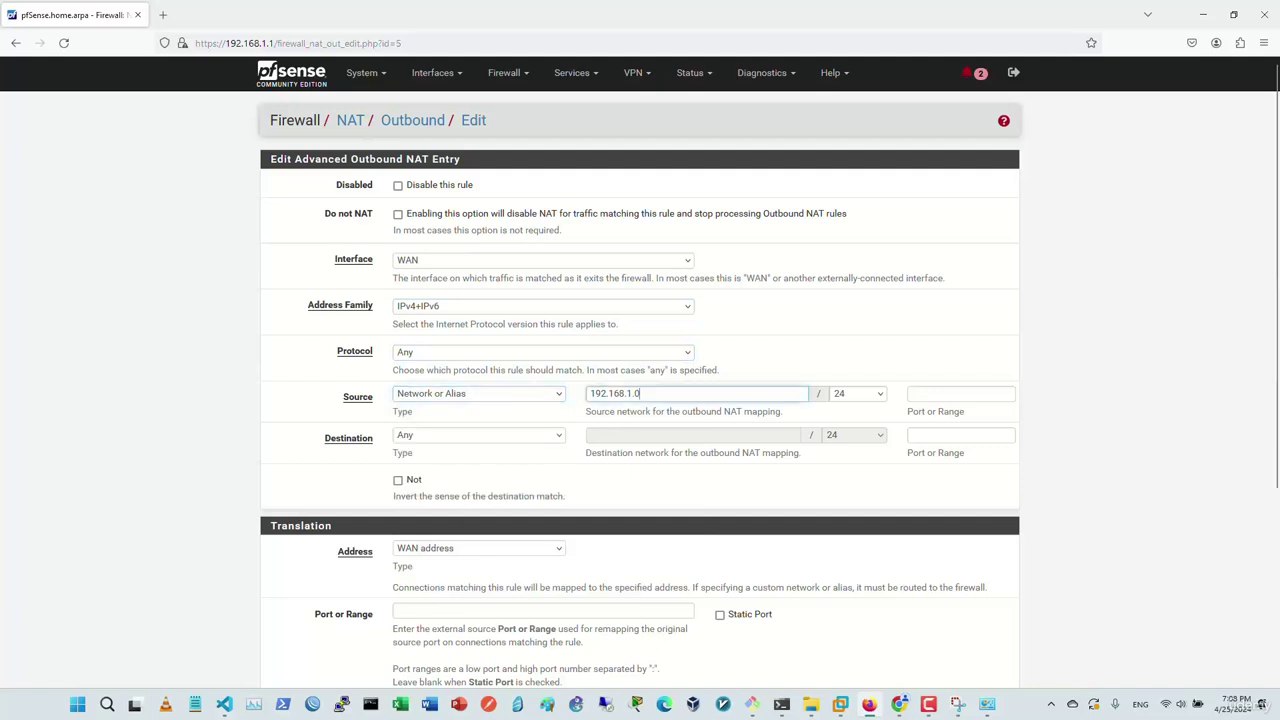
key("ctrl+a")
key("End")
left_click_drag(642, 394, 589, 394)
left_click(645, 394)
Open the pfSense dashboard in a new tab, go to the LAN interface's configuration and examine its static IPv4 address
right_click(258, 81)
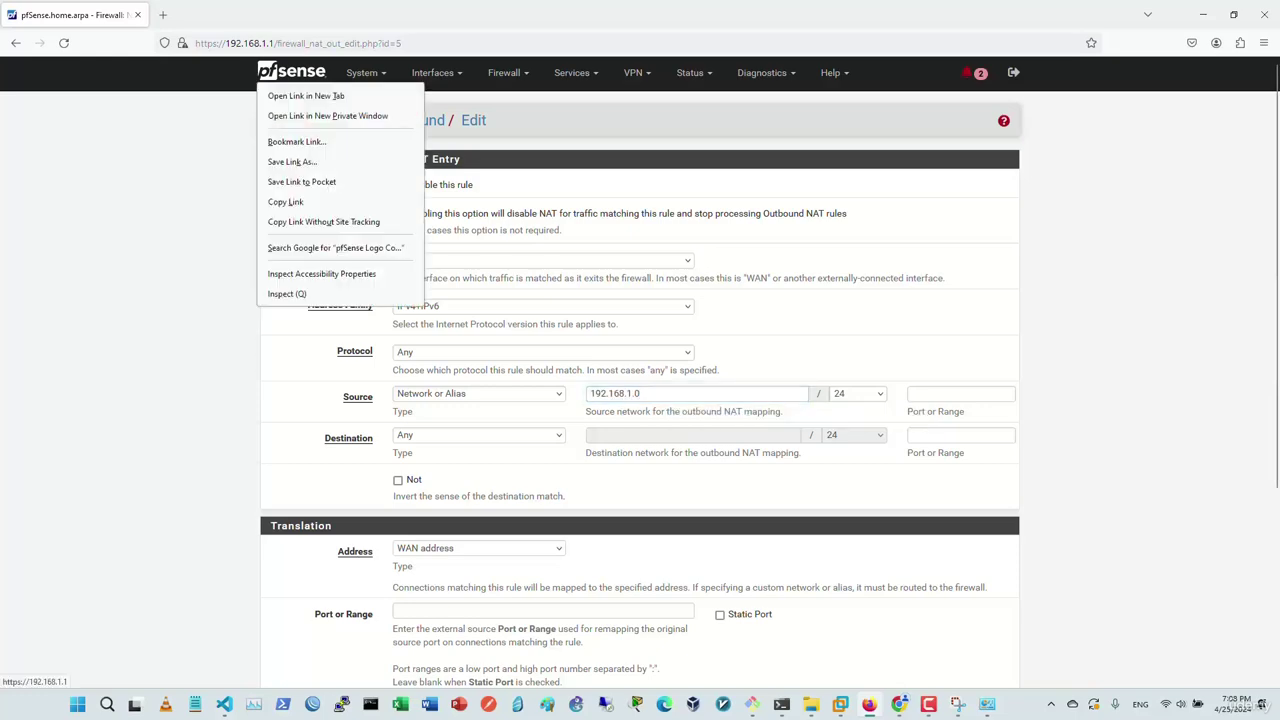
right_click(298, 69)
left_click(348, 86)
key("ctrl+Tab")
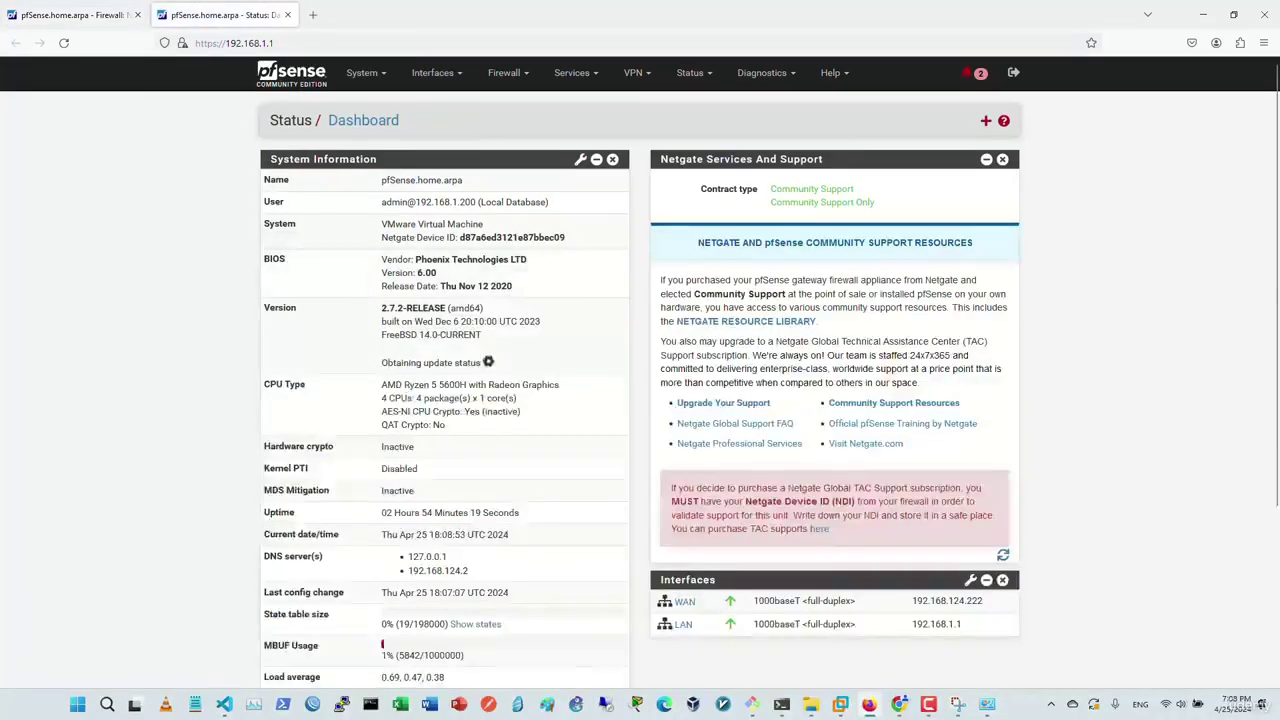
scroll(640, 370, "down", 1)
left_click(683, 556)
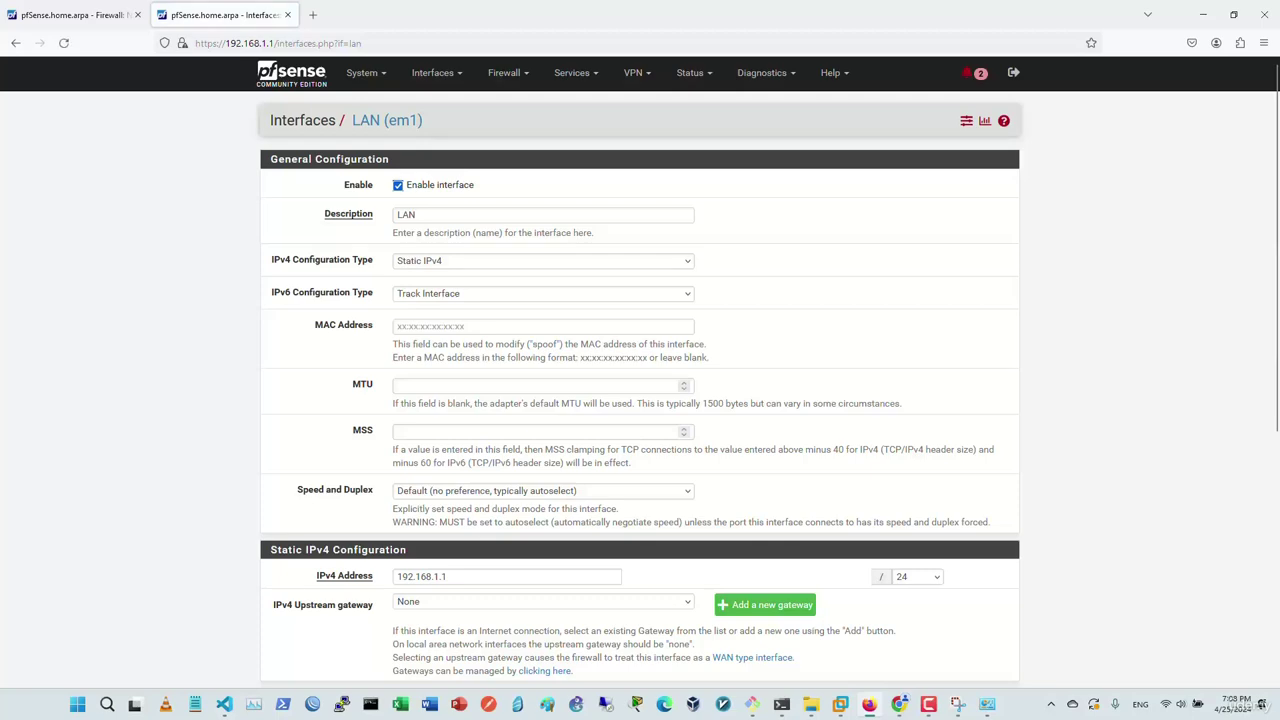
scroll(640, 370, "down", 1)
scroll(640, 370, "down", 3)
double_click(421, 304)
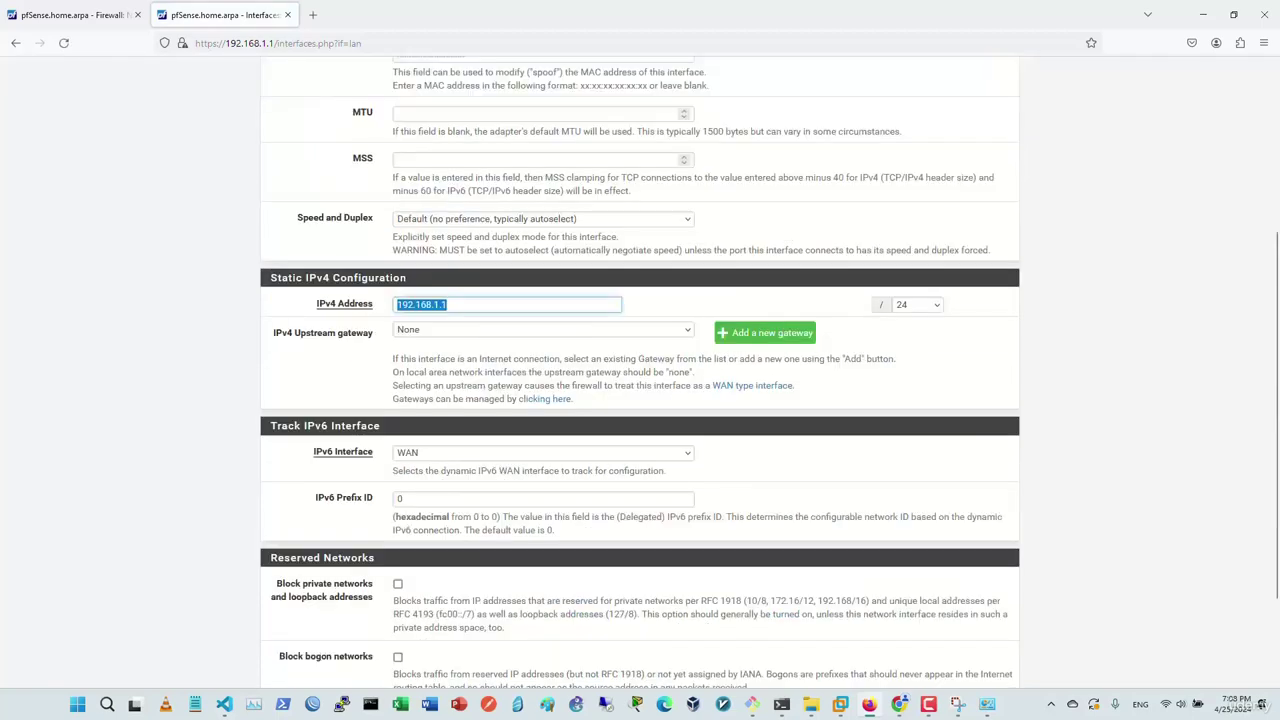
scroll(640, 370, "up", 5)
Open the DHCP Server settings in a new tab and examine the LAN address pool range and DNS servers
left_click(575, 73)
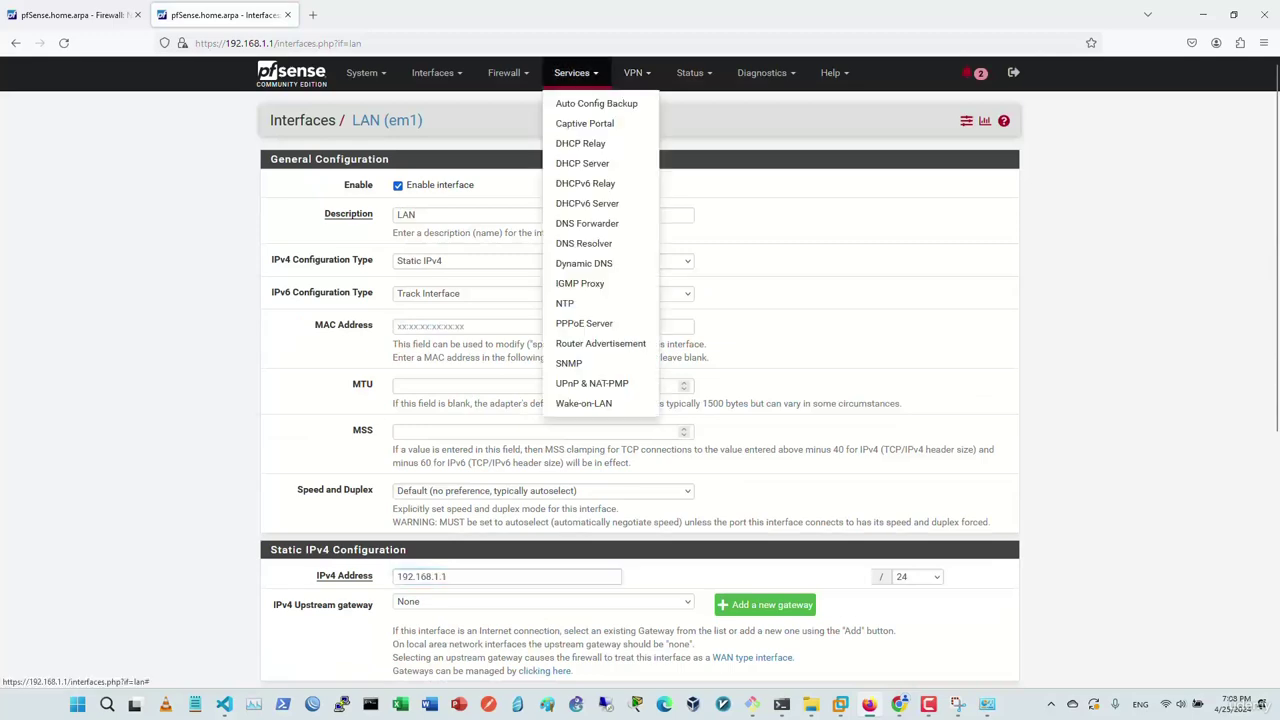
right_click(607, 204)
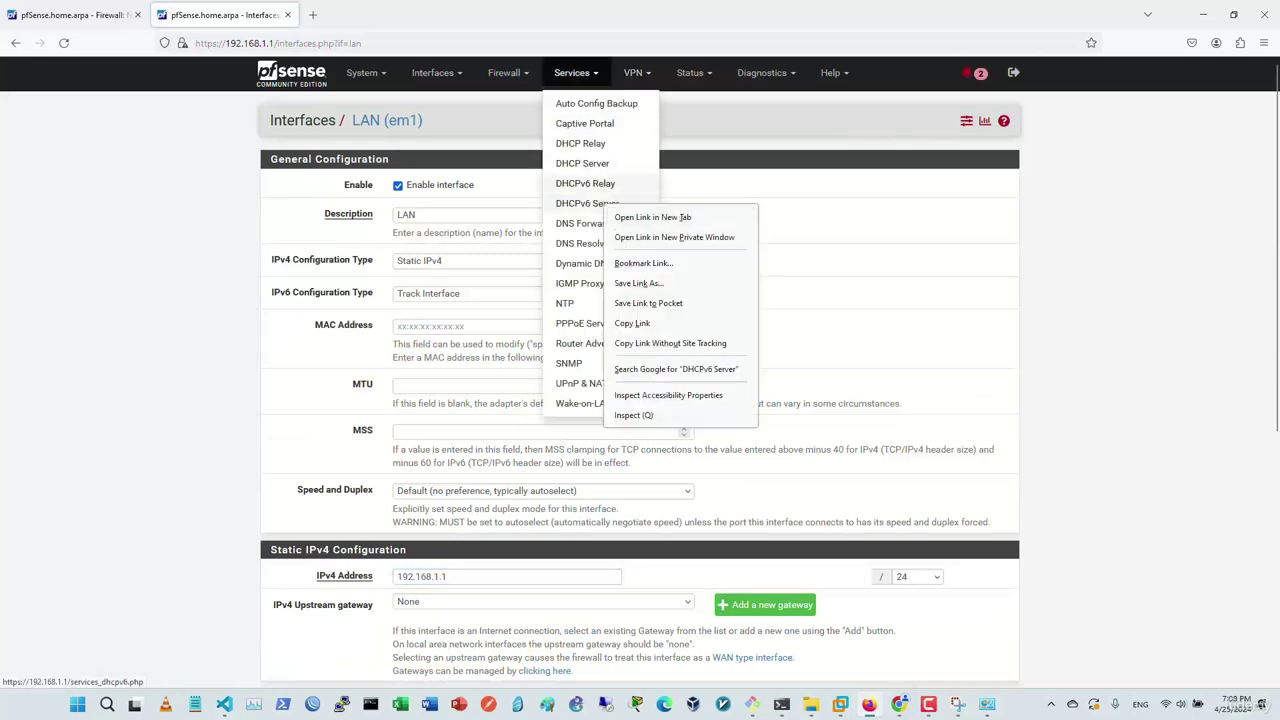
right_click(607, 168)
left_click(645, 180)
key("ctrl+Tab")
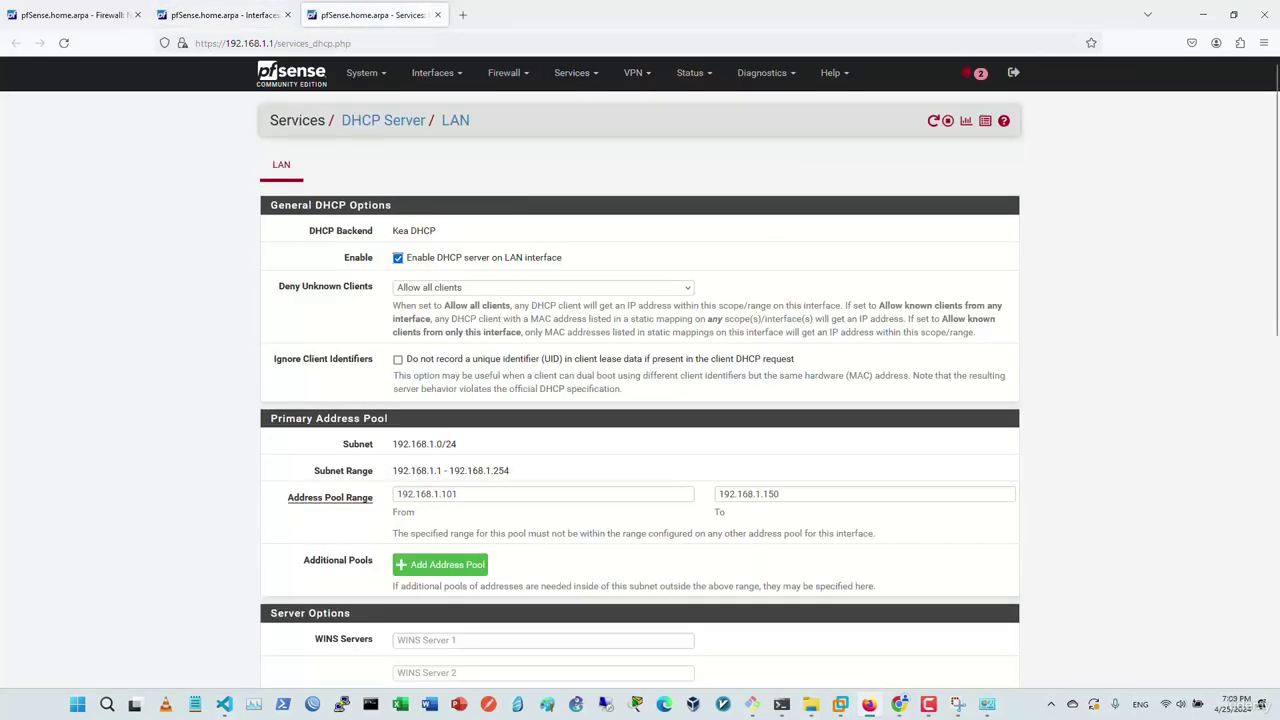
scroll(640, 400, "down", 2)
key("ctrl+a")
key("Tab")
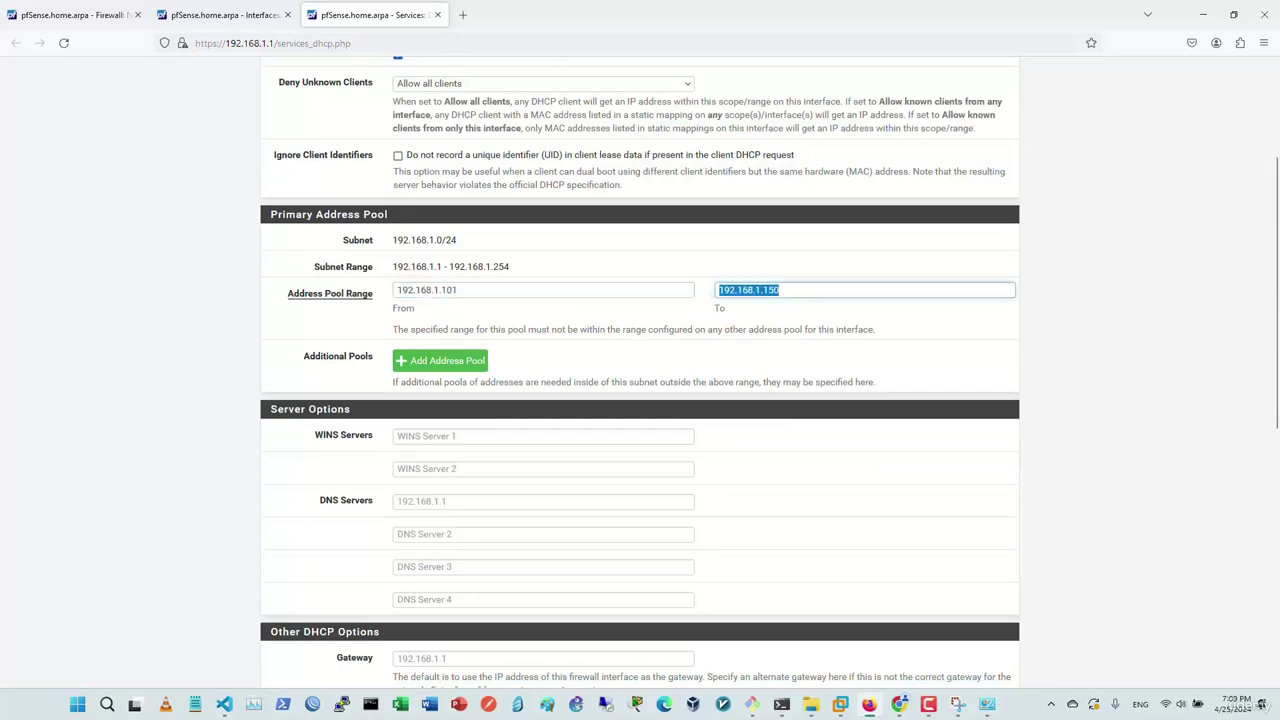
scroll(640, 370, "down", 2)
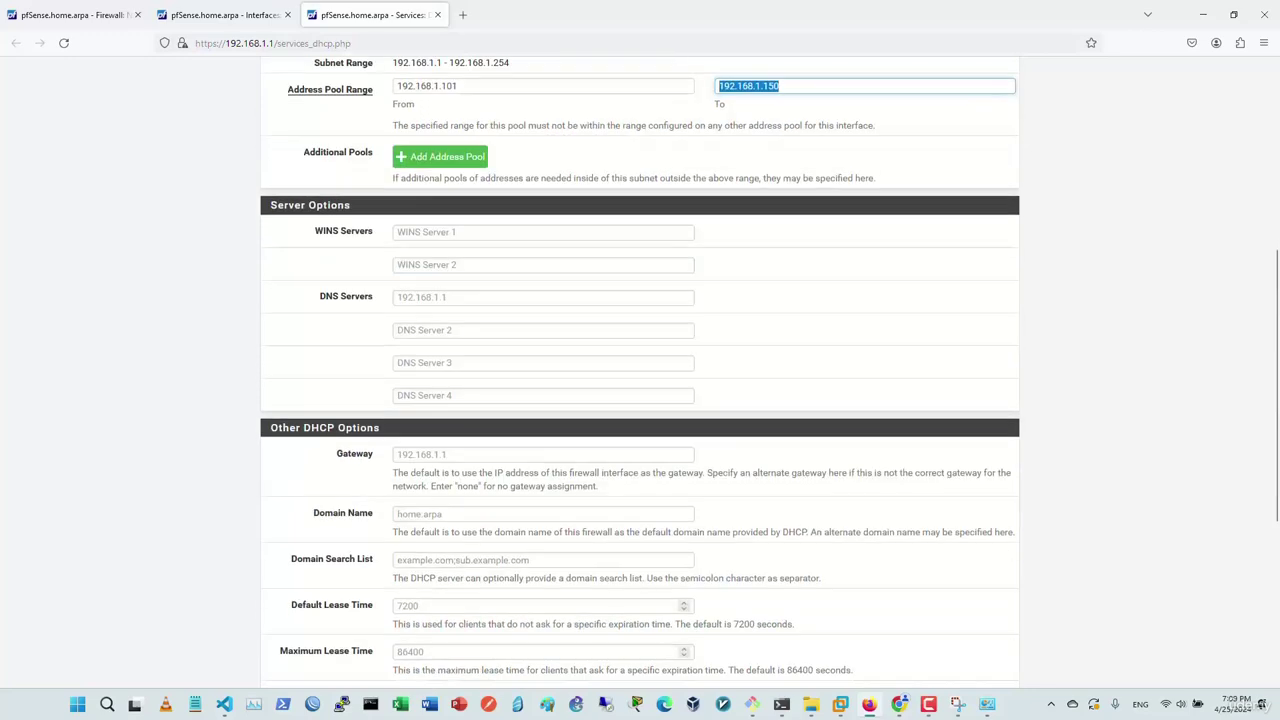
left_click(450, 297)
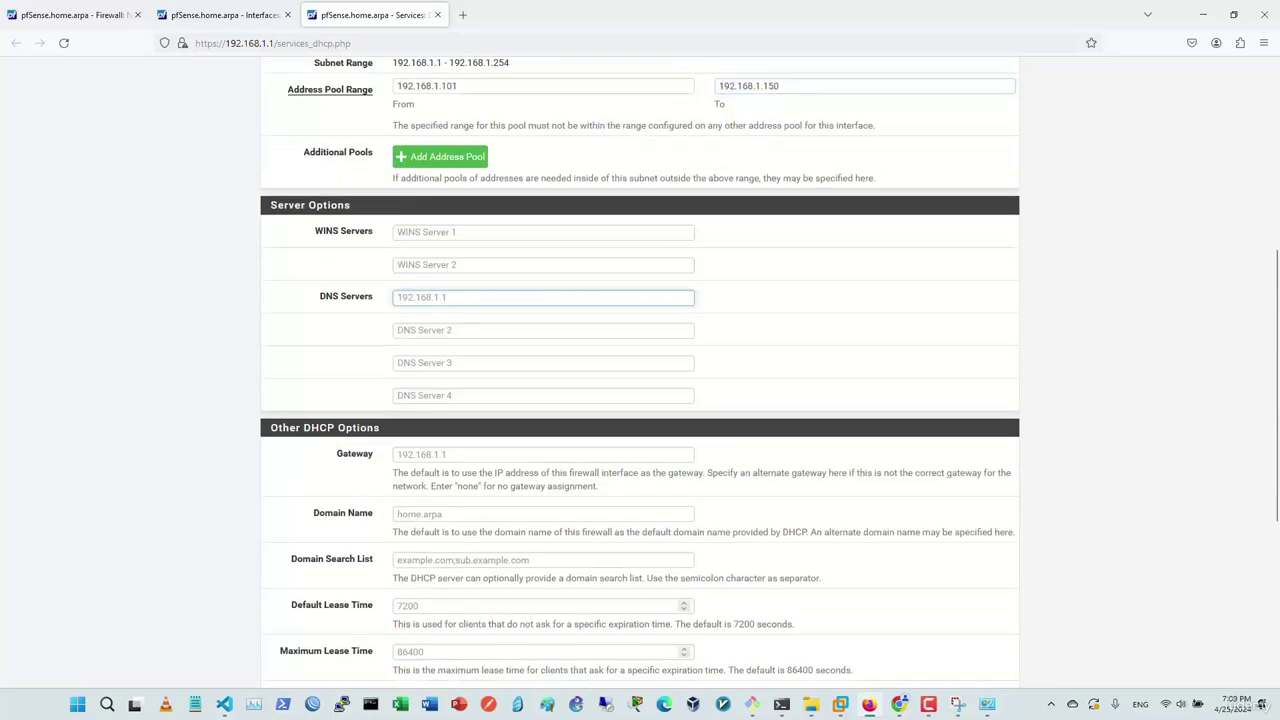
scroll(640, 370, "up", 5)
Close the DHCP Server and LAN interface tabs and recheck the outbound mapping's source network, keeping the 24 mask
key("ctrl+shift+Tab")
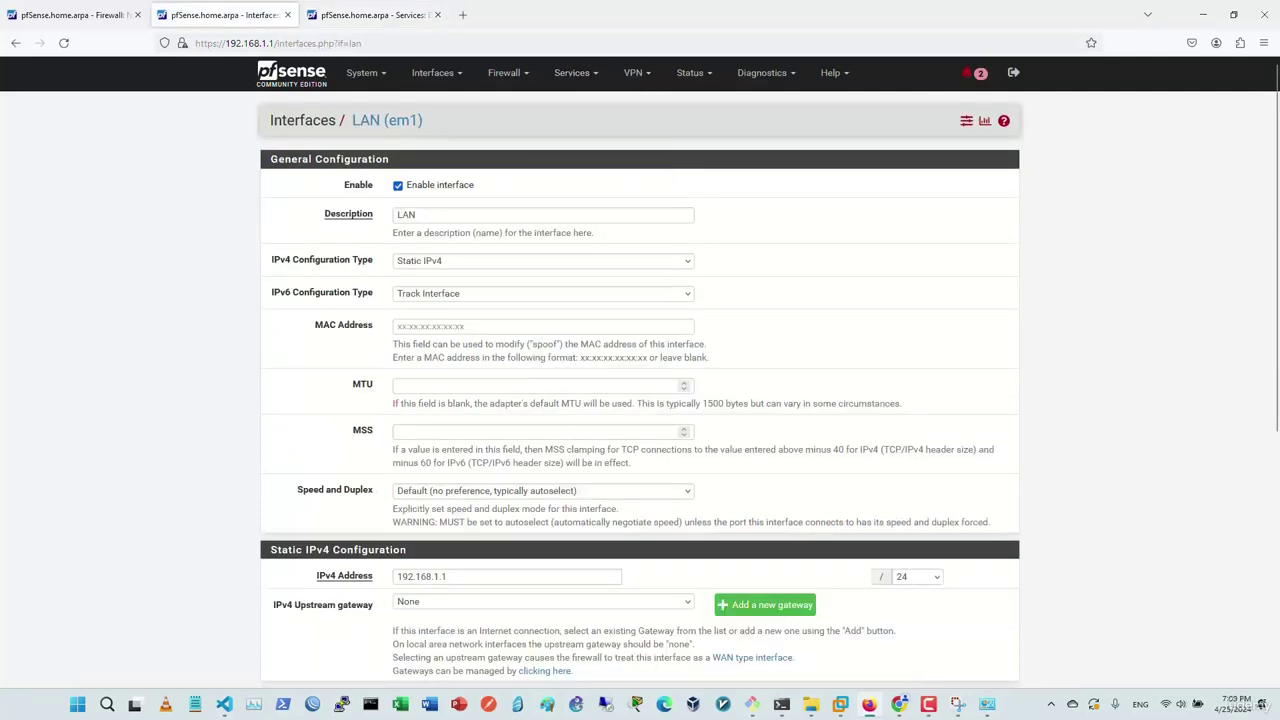
left_click(437, 15)
key("ctrl+w")
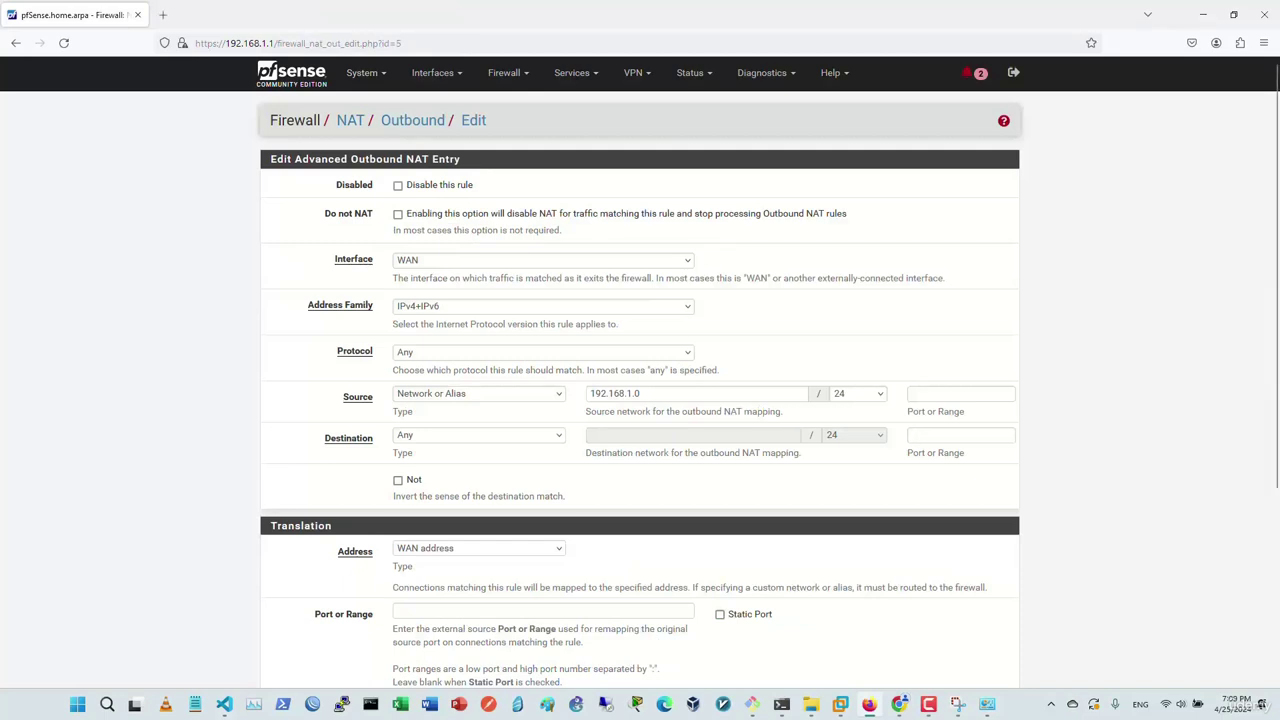
scroll(640, 400, "down", 1)
left_click_drag(648, 326, 588, 326)
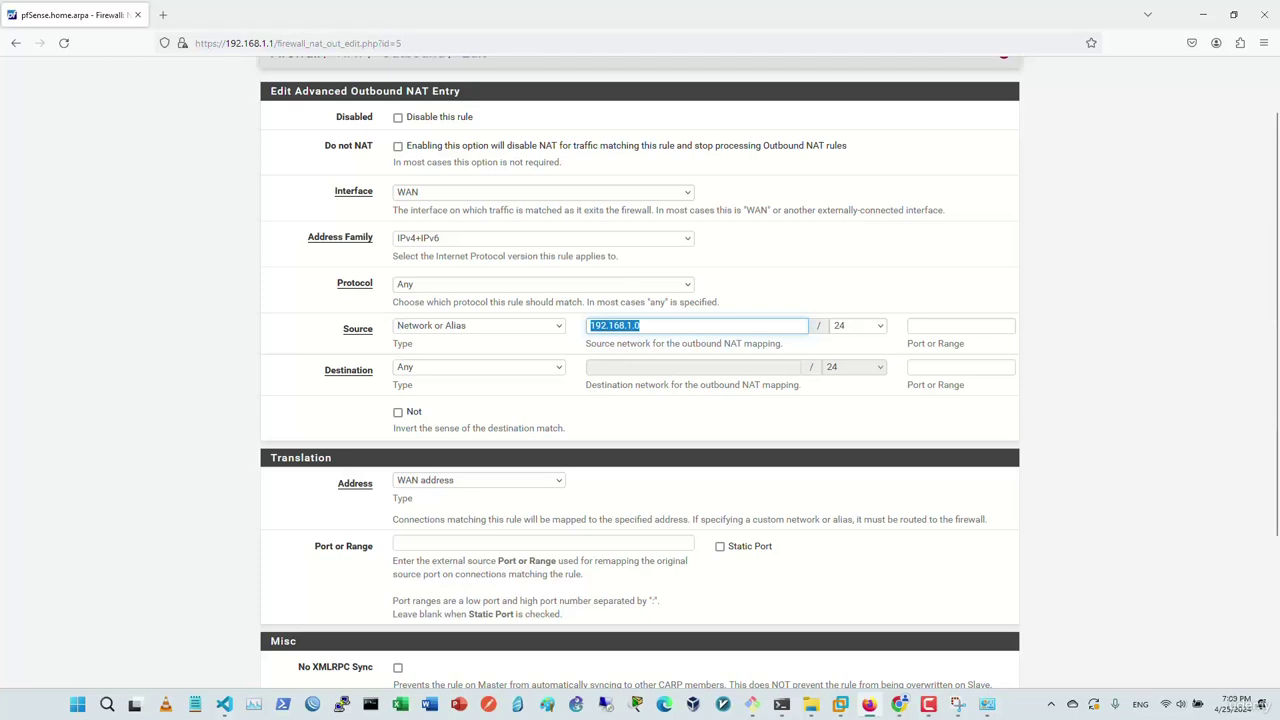
left_click(858, 325)
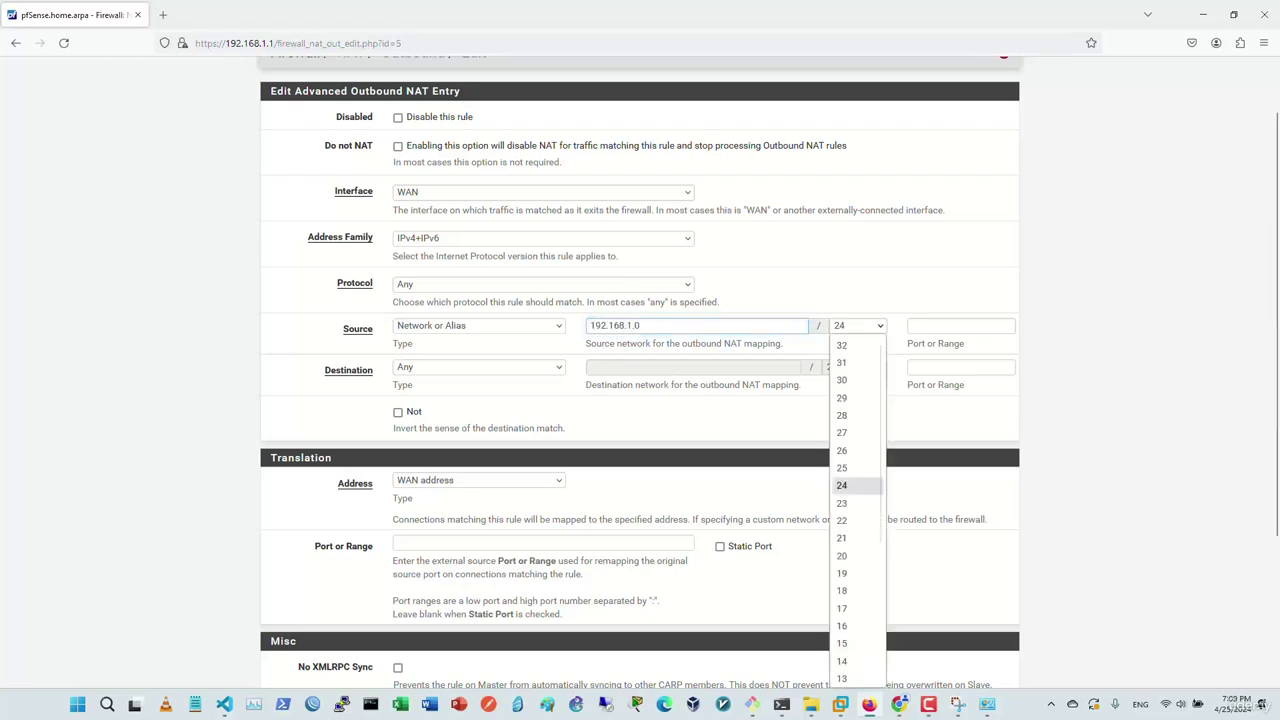
left_click(850, 486)
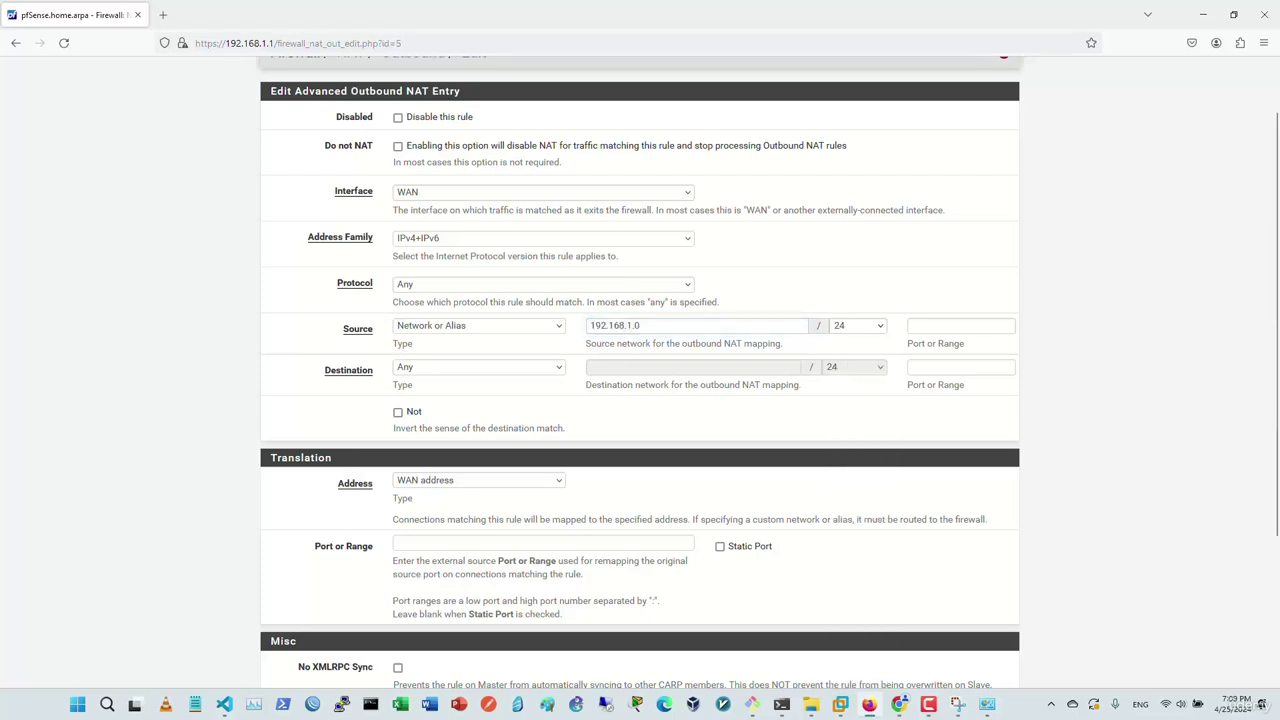
left_click_drag(646, 326, 588, 326)
left_click(670, 326)
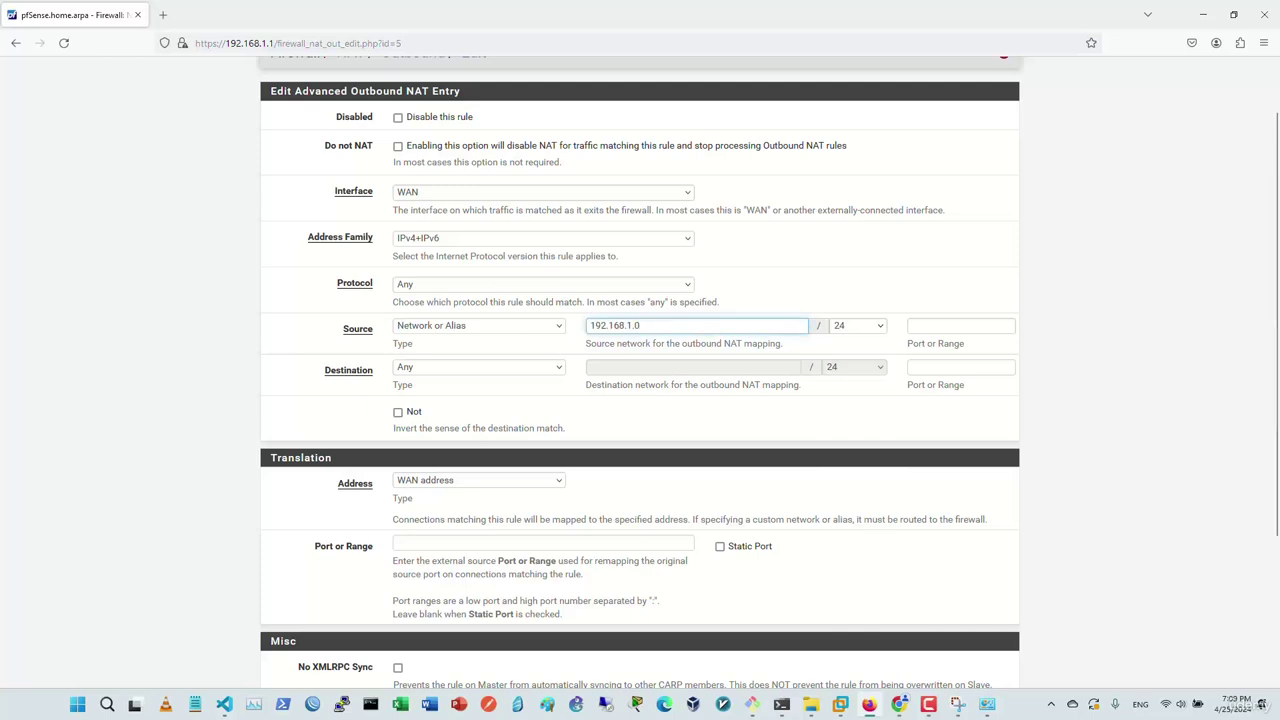
Check the mapping's Destination type and Translation Address options, keeping Any and WAN address
left_click(479, 367)
left_click(479, 367)
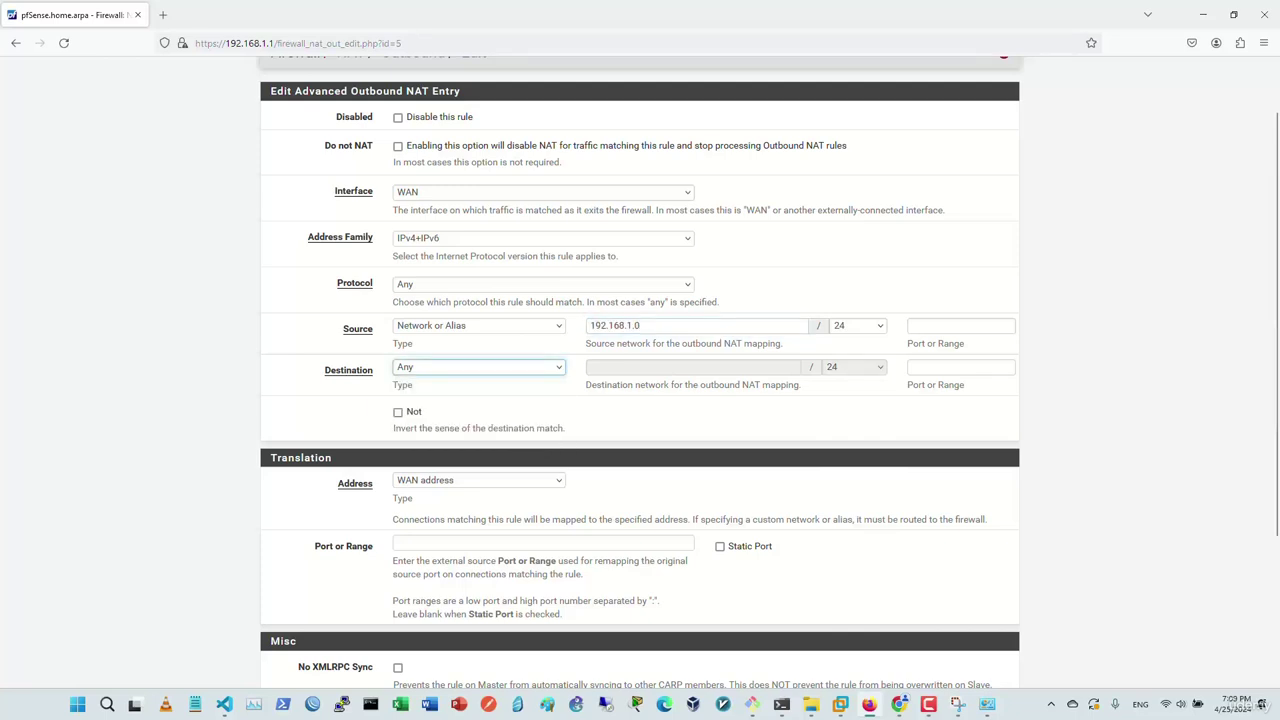
left_click(479, 480)
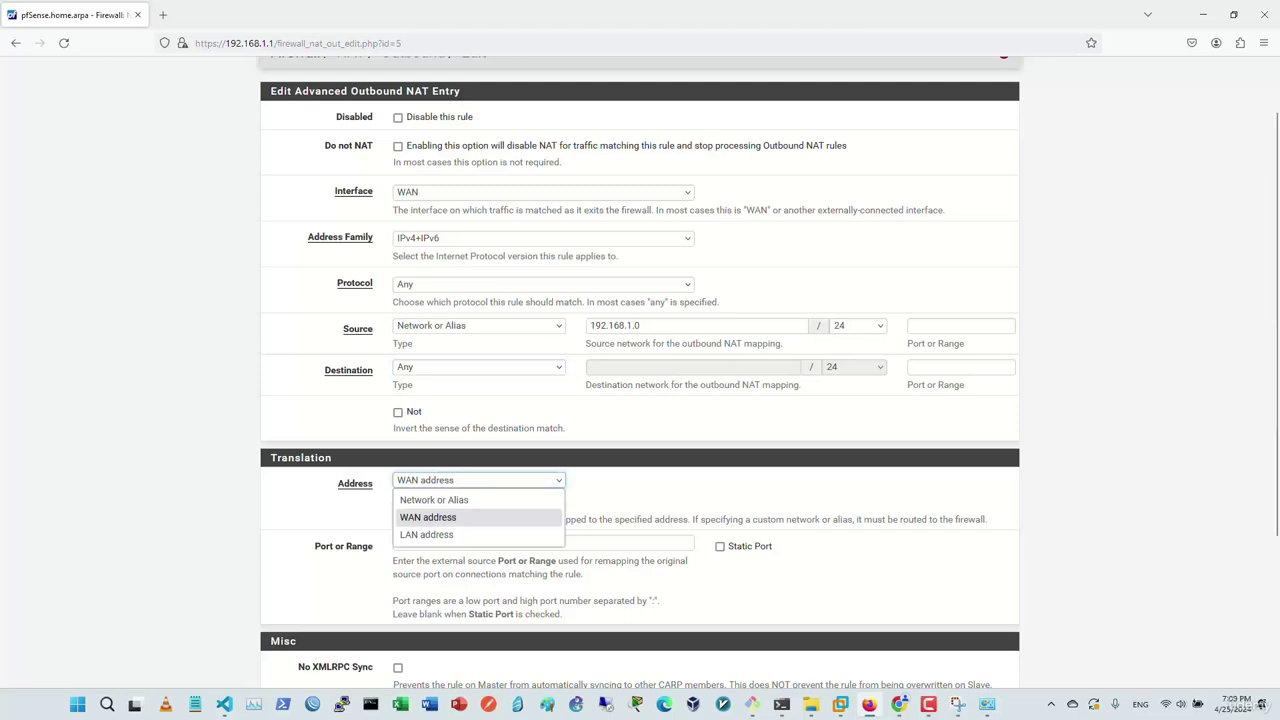
key("Escape")
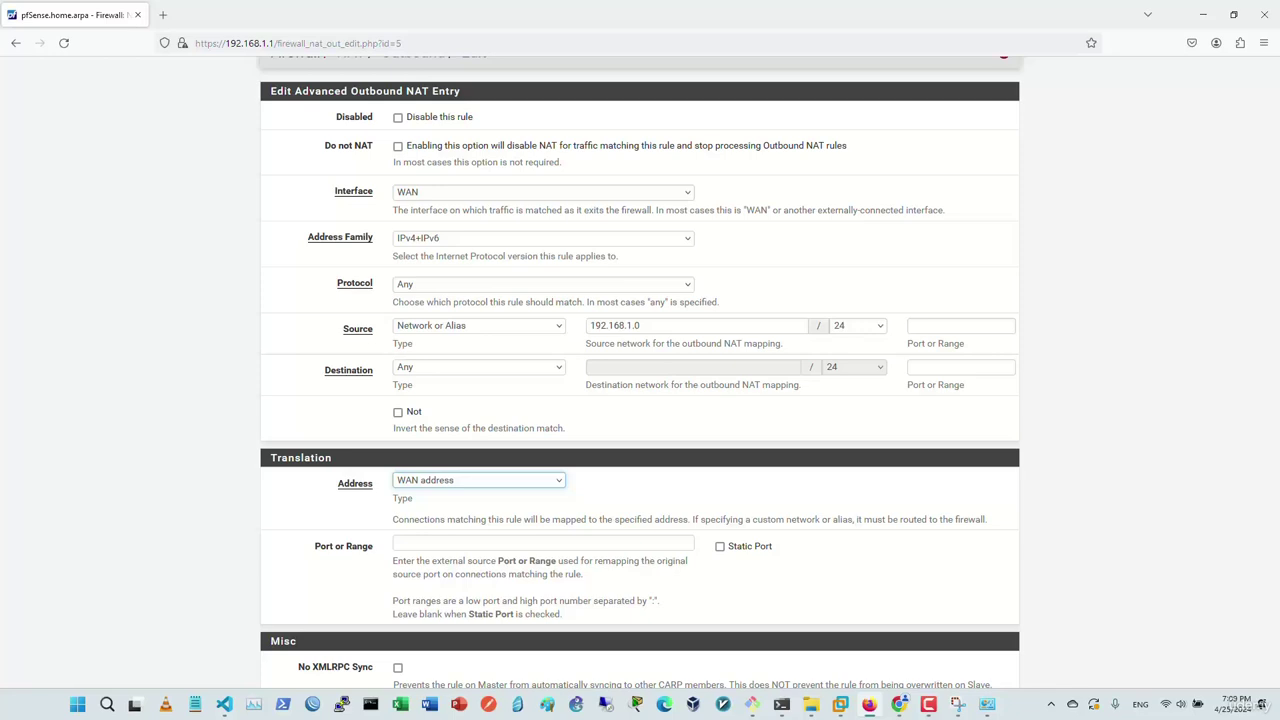
left_click(479, 480)
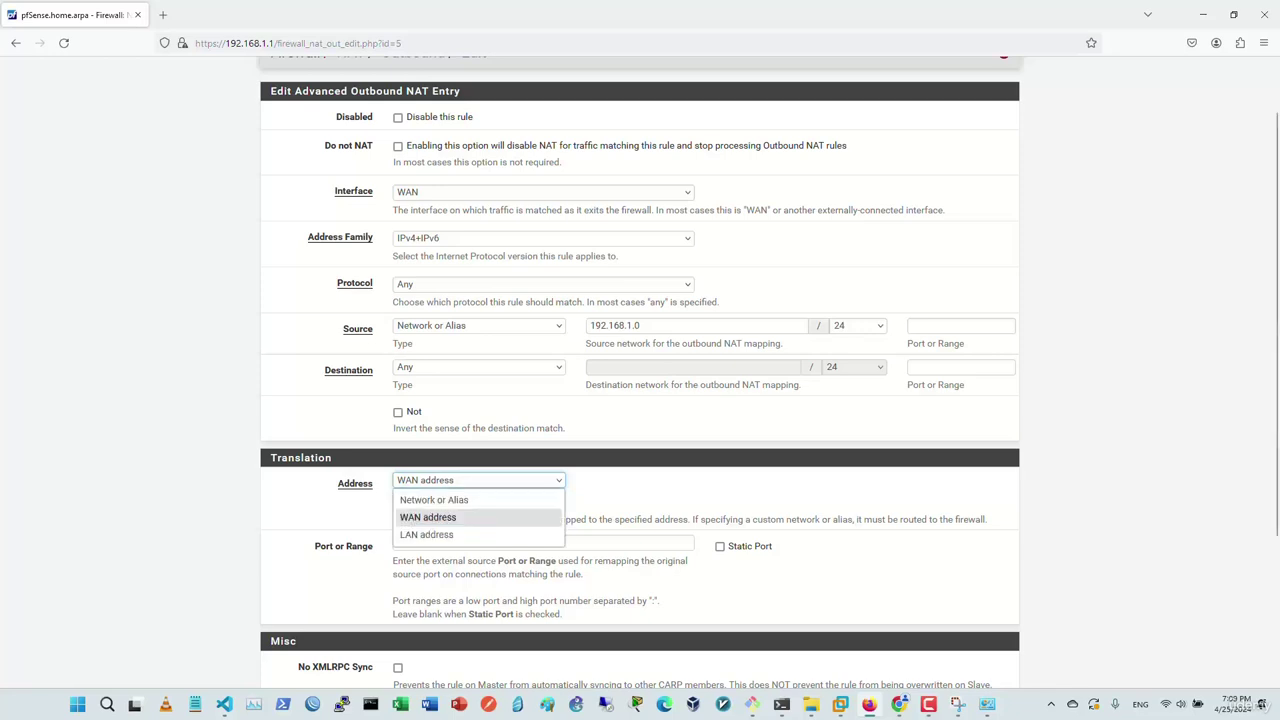
left_click(440, 517)
Save the LAN to WAN outbound mapping and apply the NAT changes
scroll(640, 370, "down", 3)
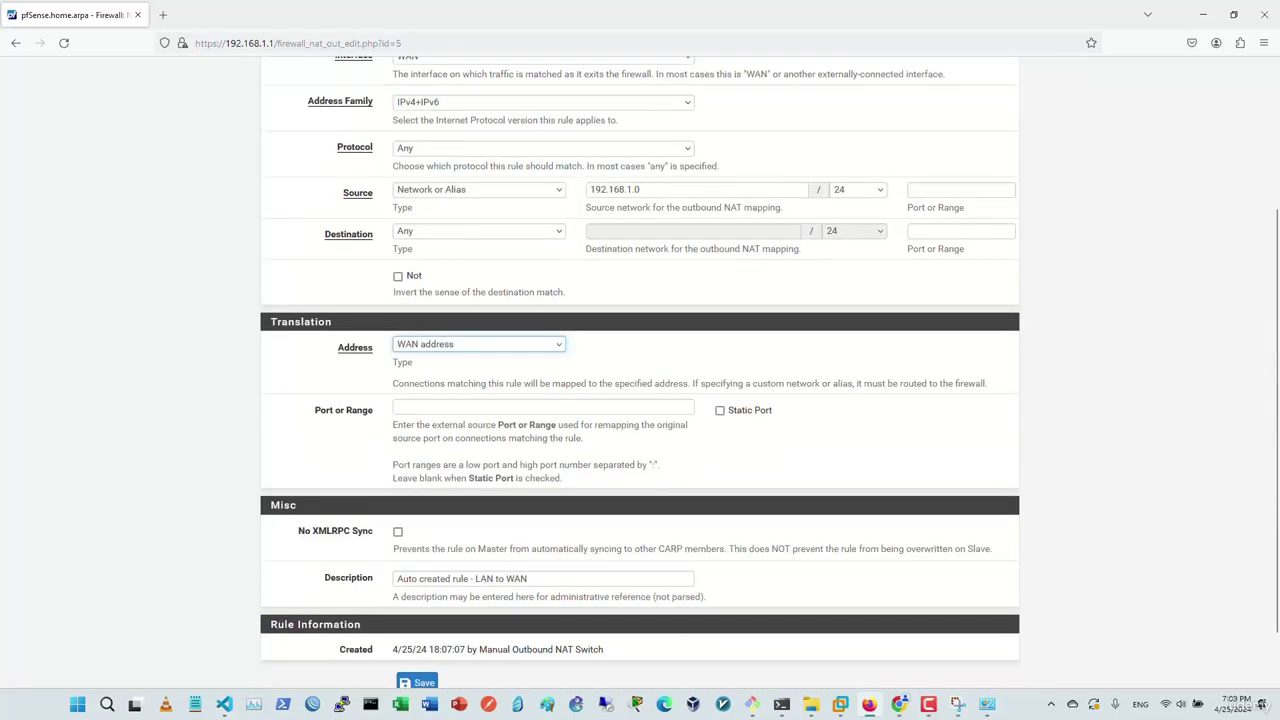
scroll(640, 370, "down", 2)
left_click(416, 616)
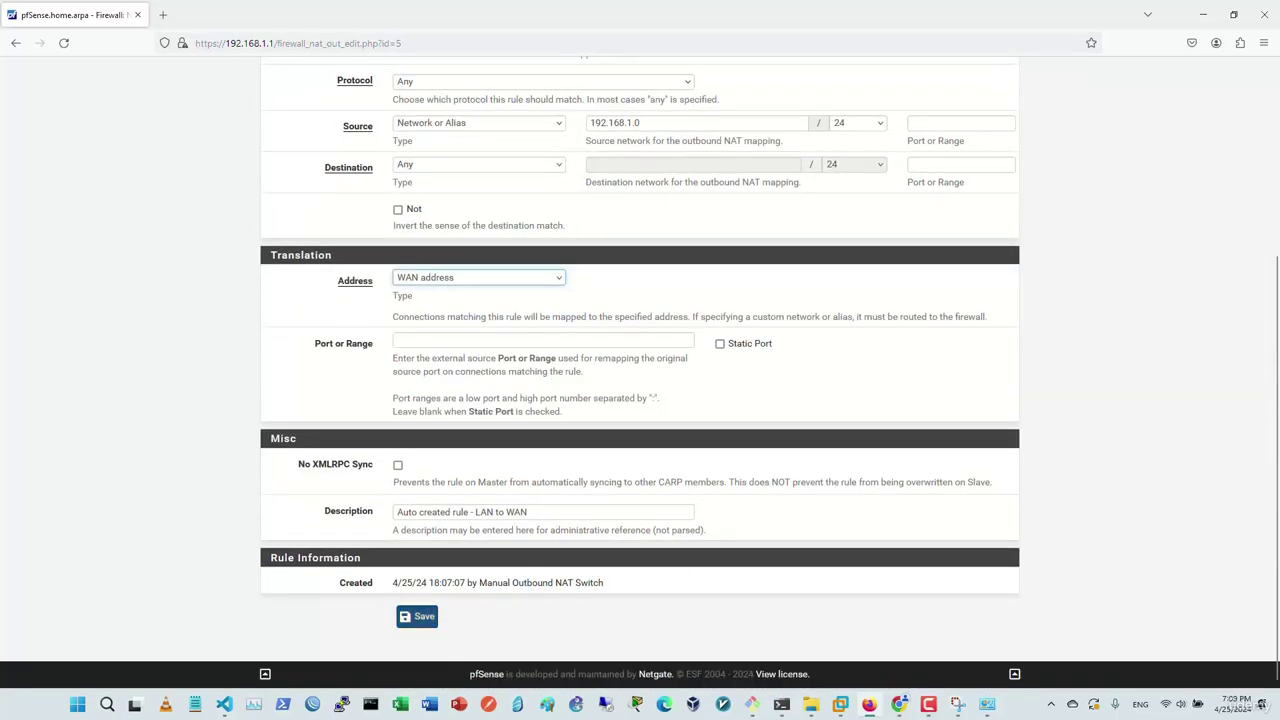
left_click(968, 173)
scroll(640, 400, "down", 3)
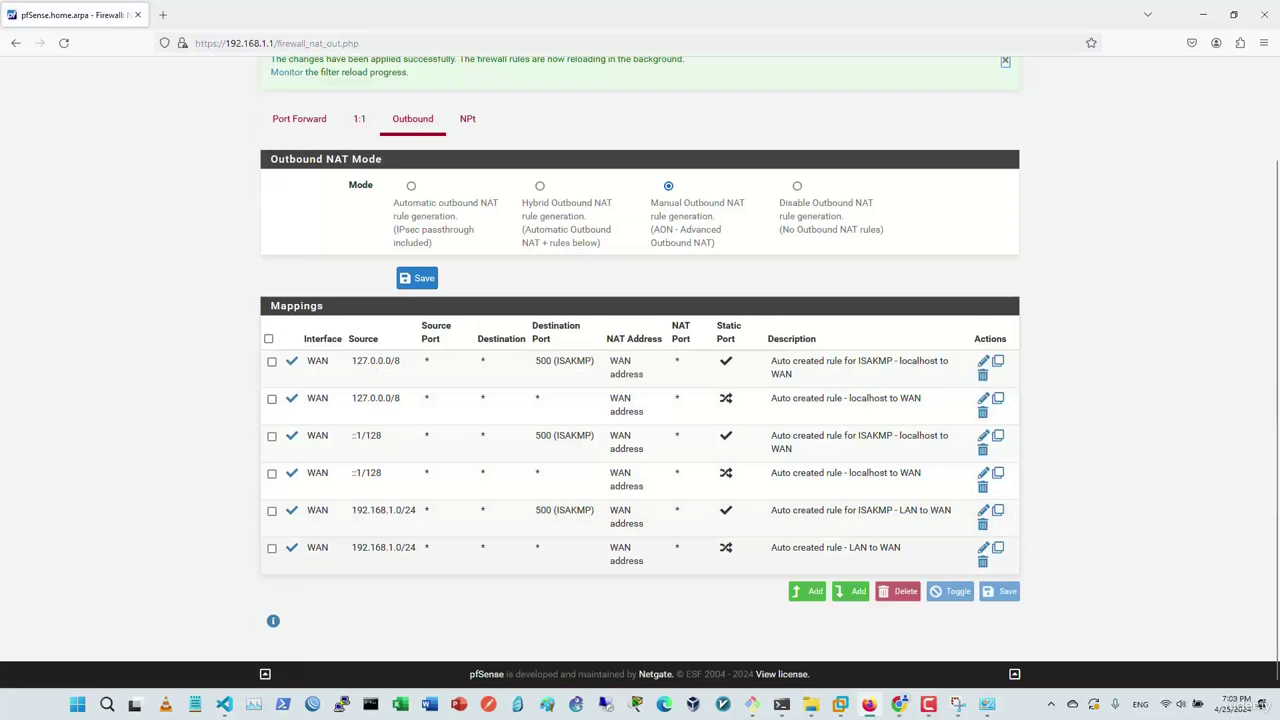
Add a new outbound mapping at the top of the list with a Network or Alias source of 192.168.255.0/24
left_click(807, 591)
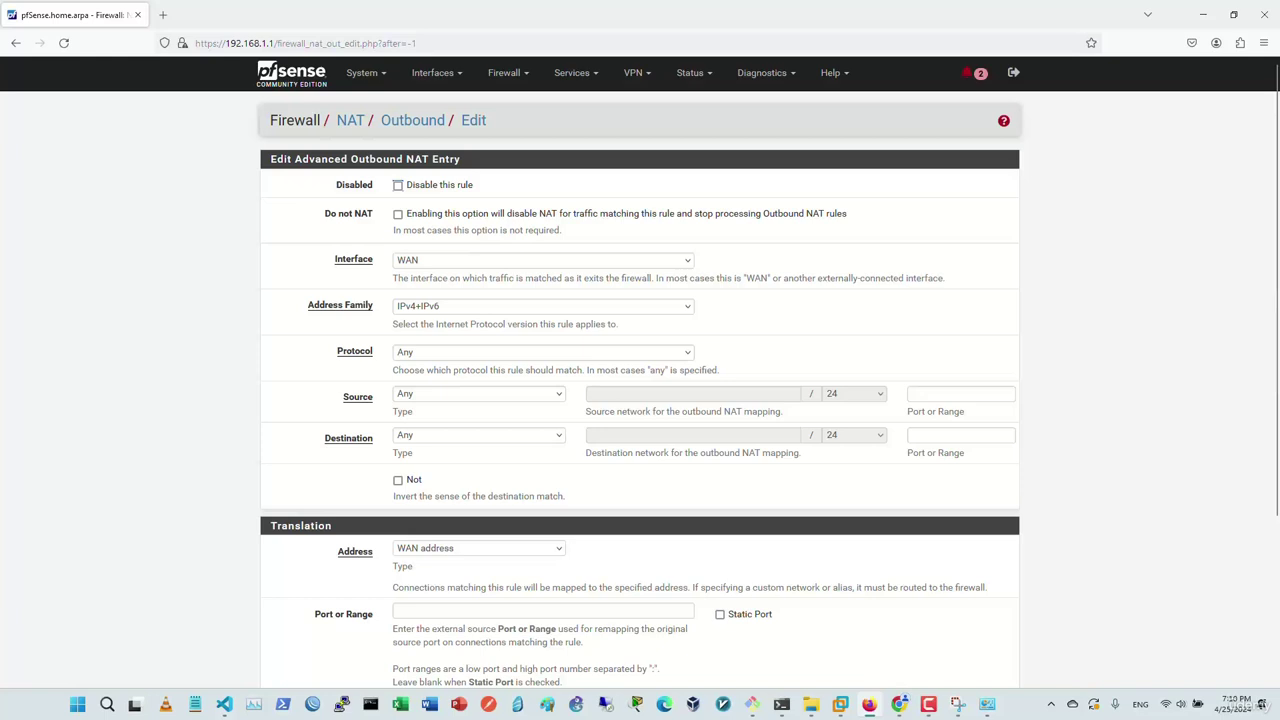
left_click(479, 394)
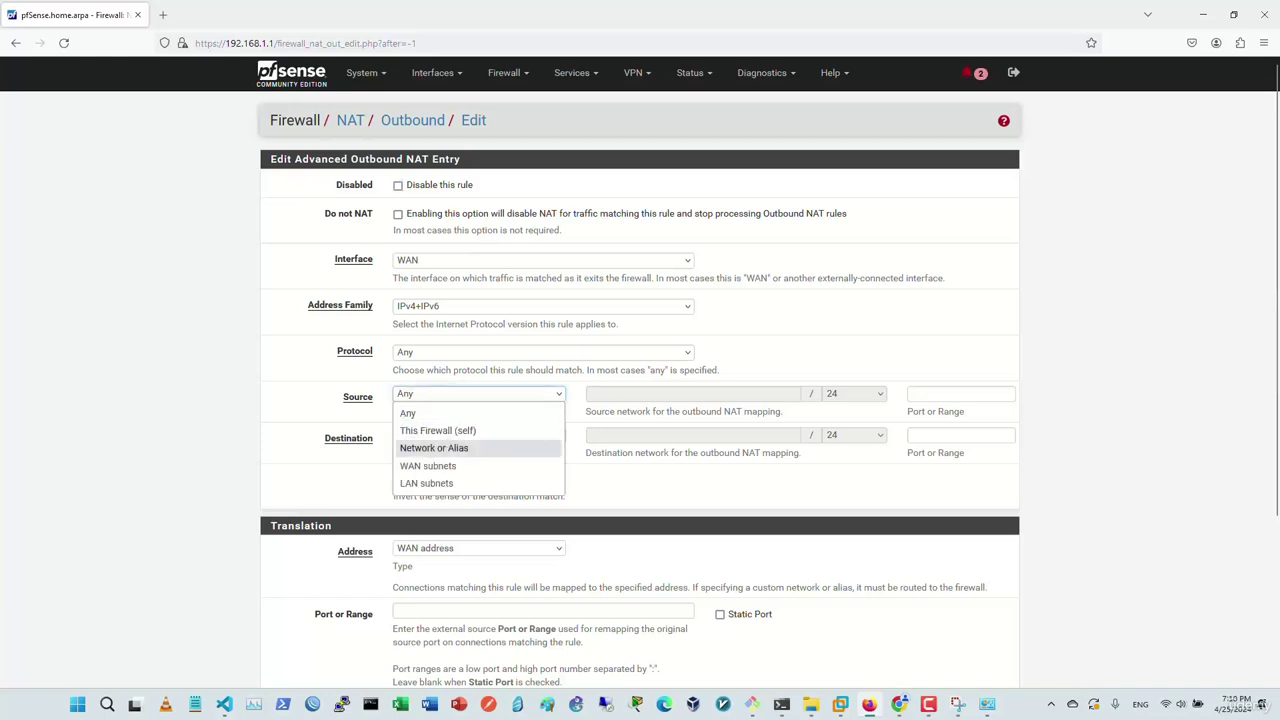
left_click(427, 484)
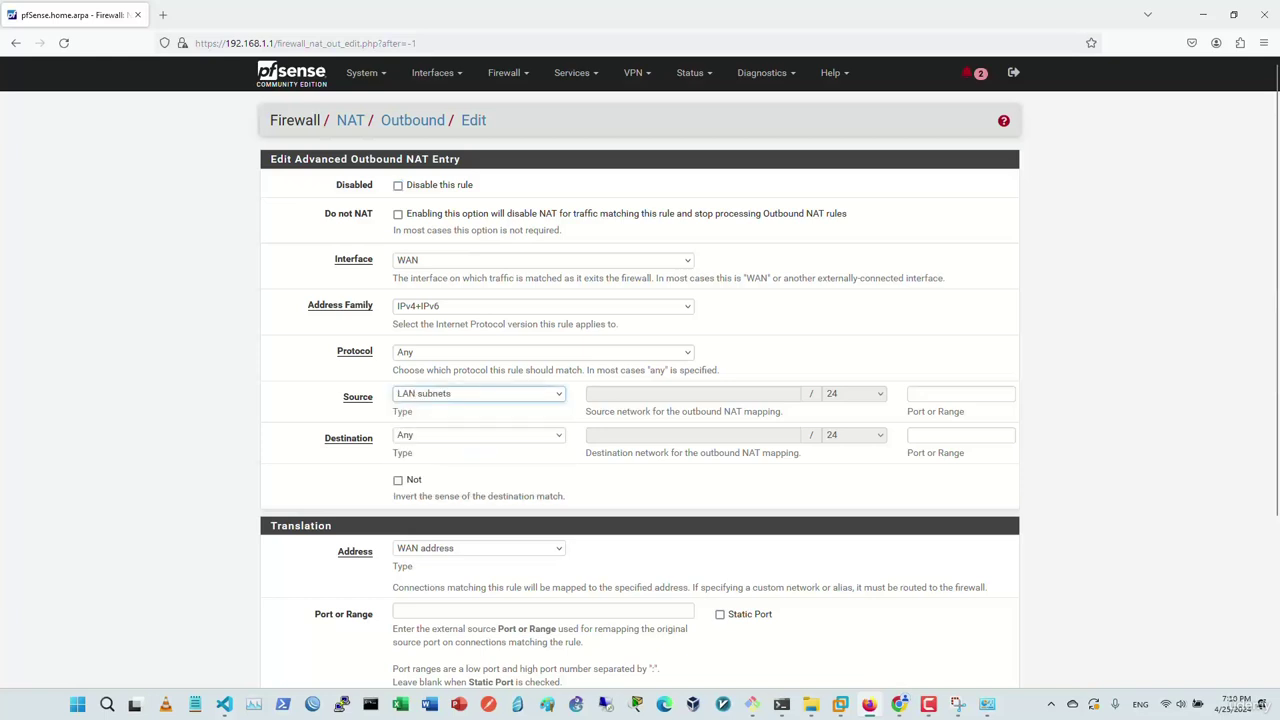
left_click(479, 394)
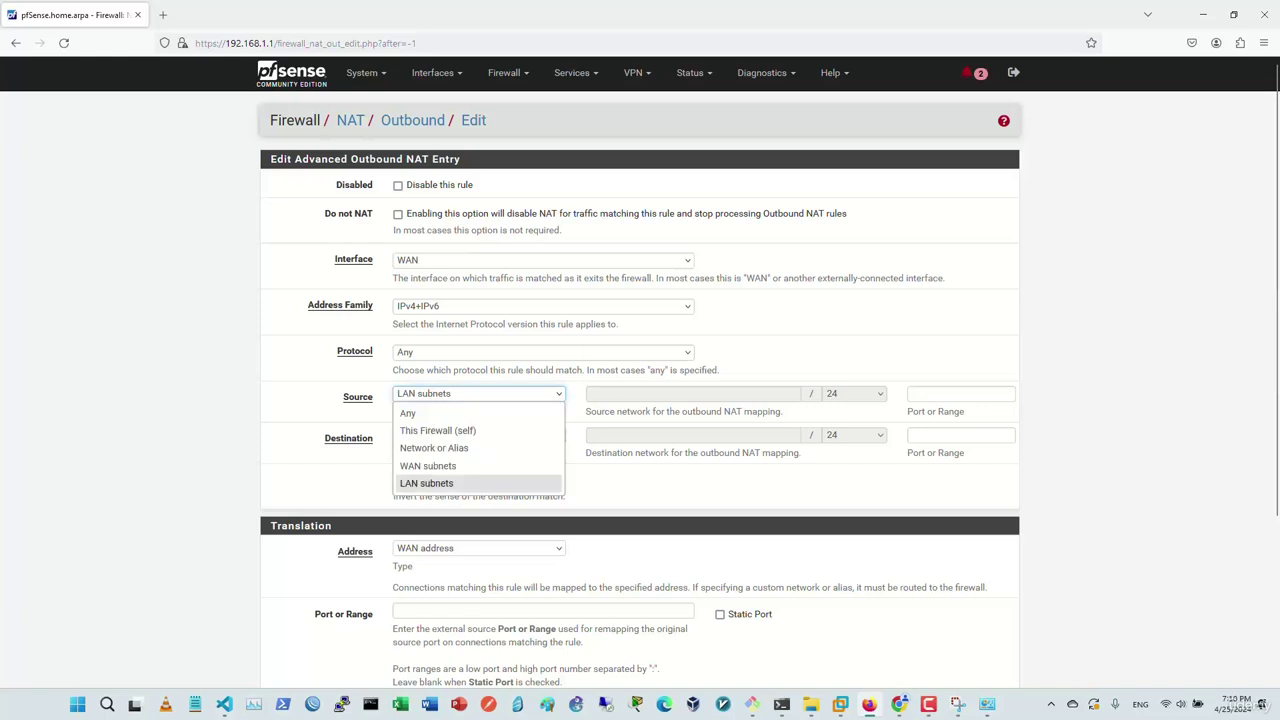
left_click(430, 448)
left_click(590, 394)
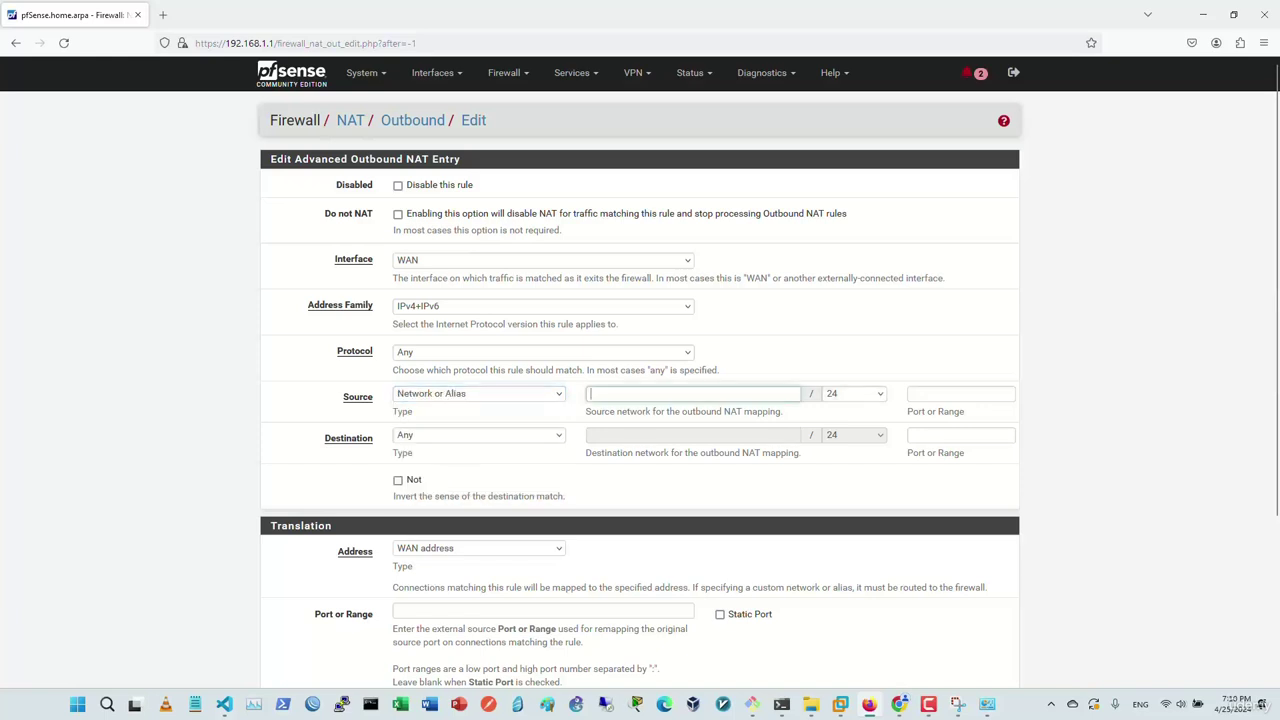
type("17")
type("192.168.255.0")
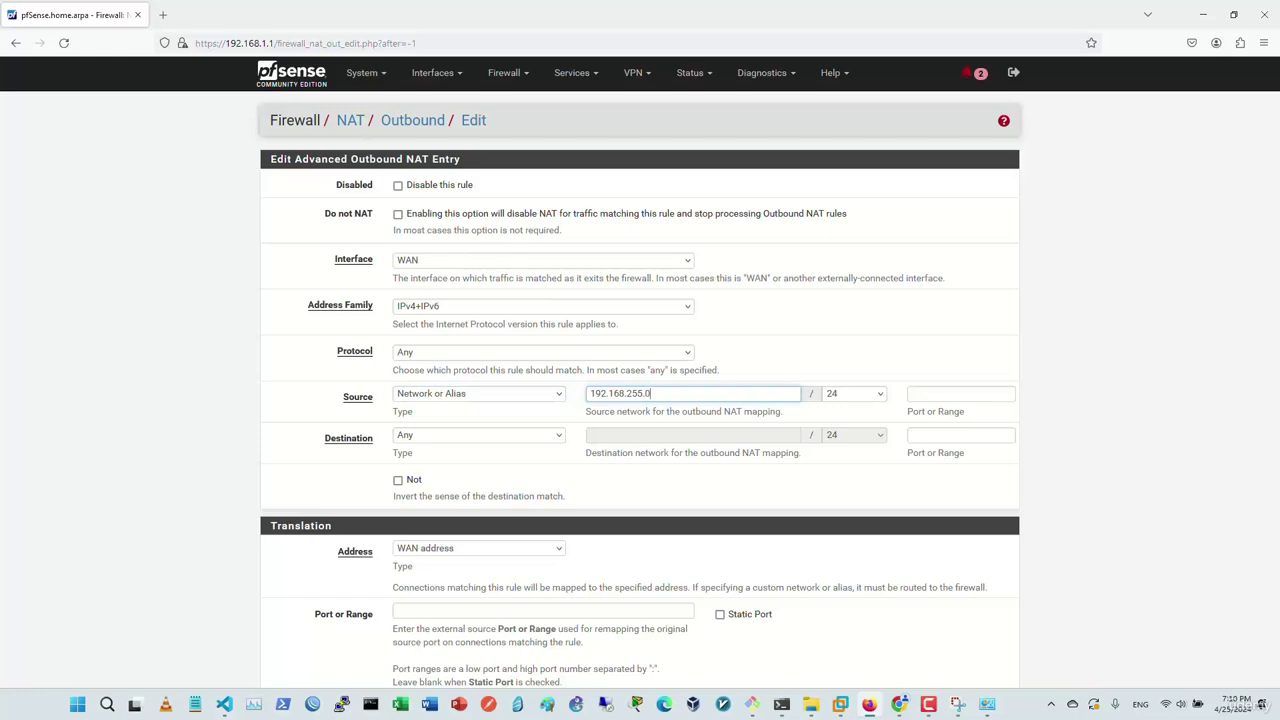
Save the new outbound mapping, apply the NAT changes and review the mappings list
scroll(640, 400, "down", 3)
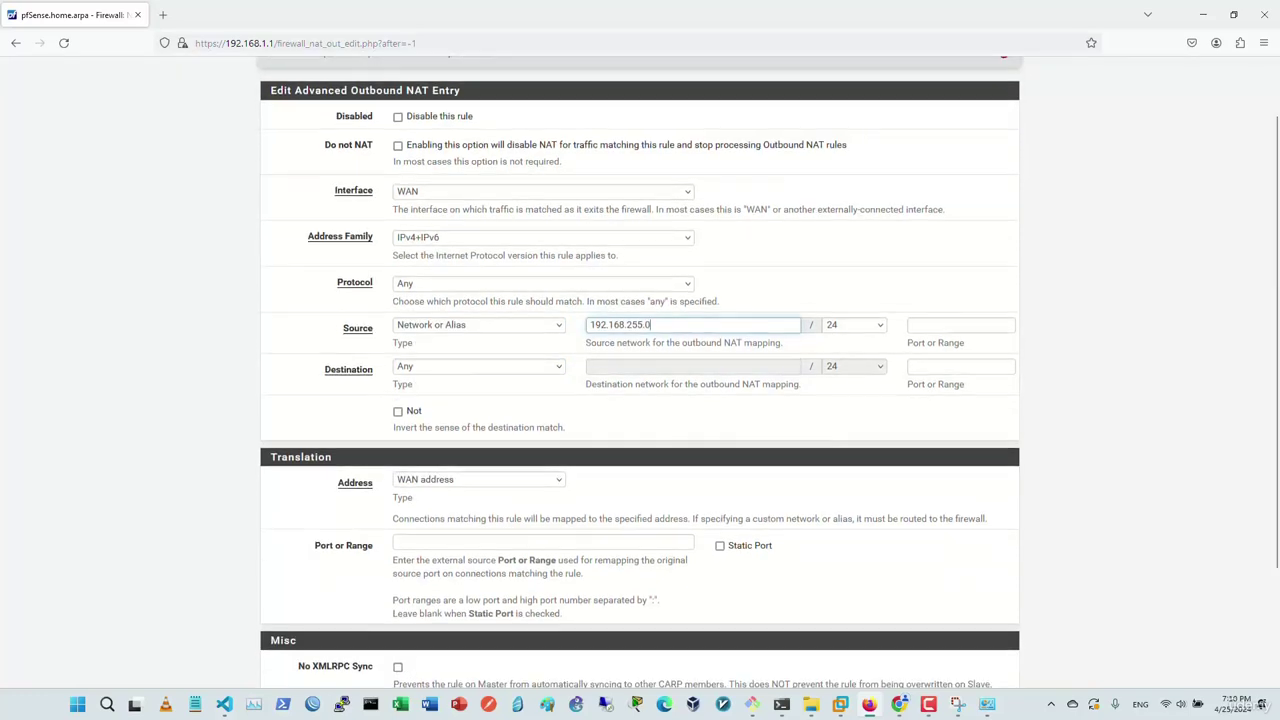
left_click(417, 630)
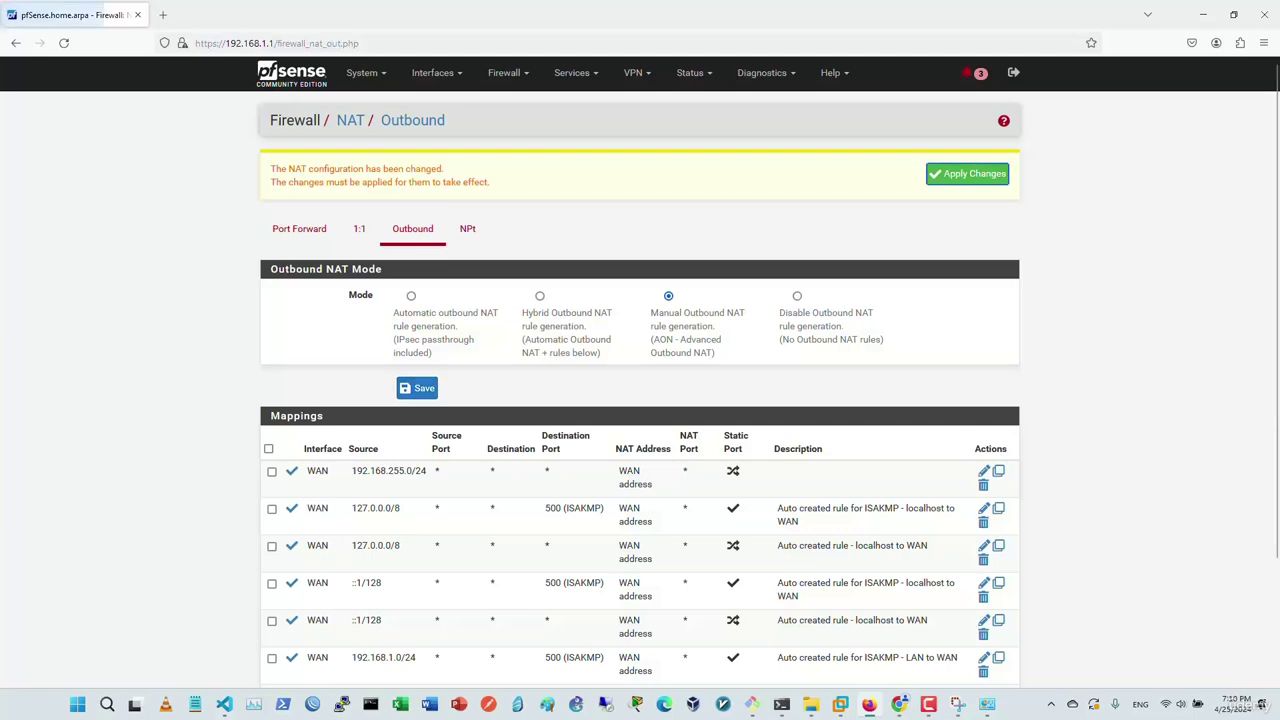
left_click(967, 173)
scroll(640, 400, "down", 2)
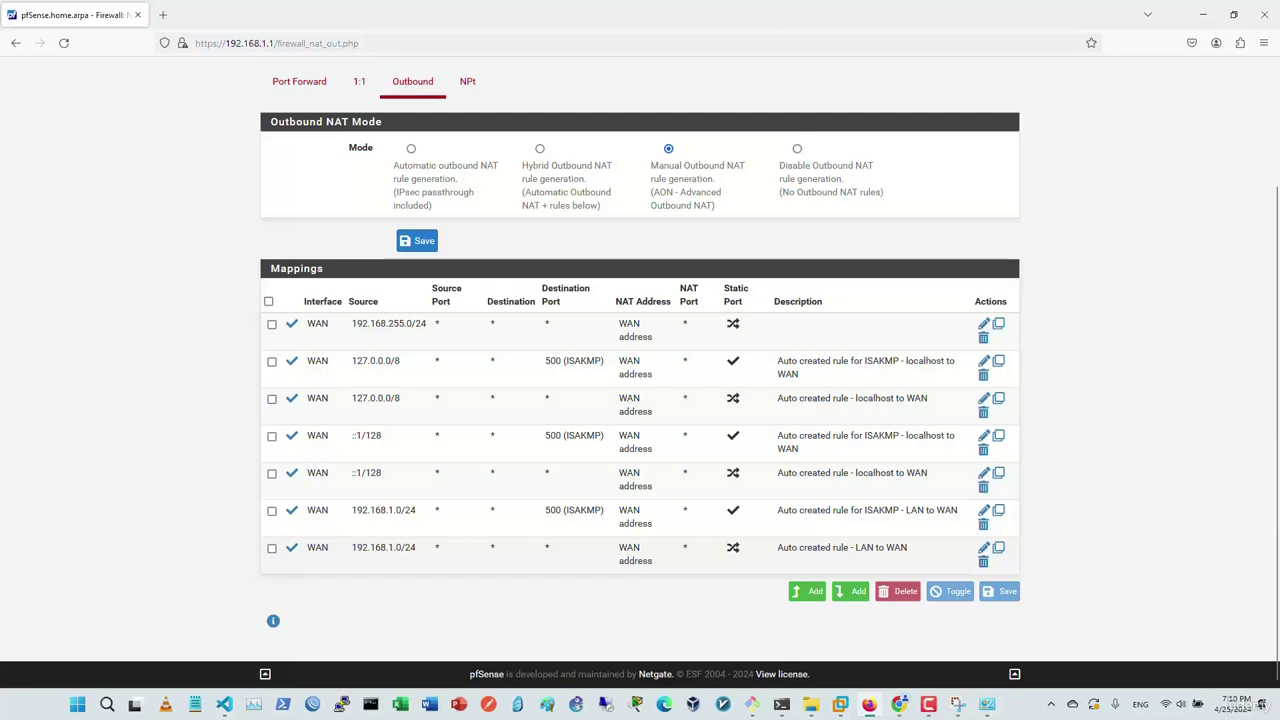
Delete the 192.168.1.0/24 outbound mapping described as "Auto created rule - LAN to WAN" and apply the NAT changes
left_click(983, 561)
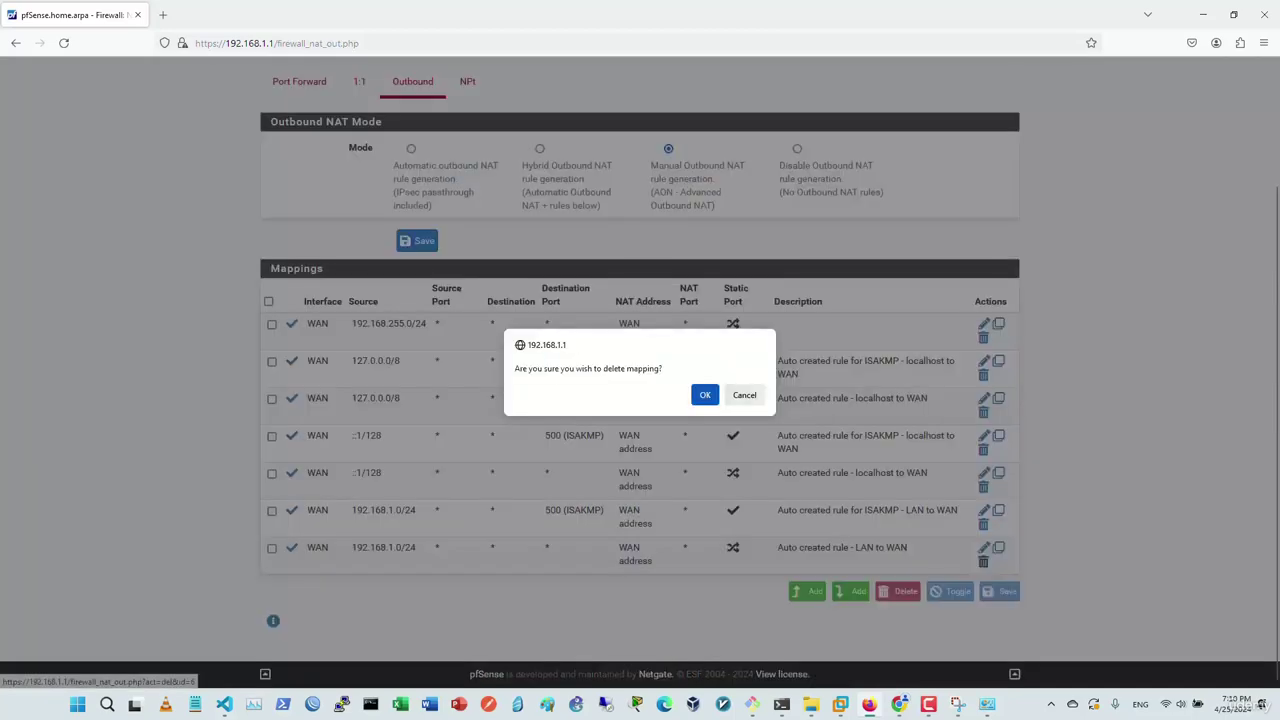
left_click(705, 395)
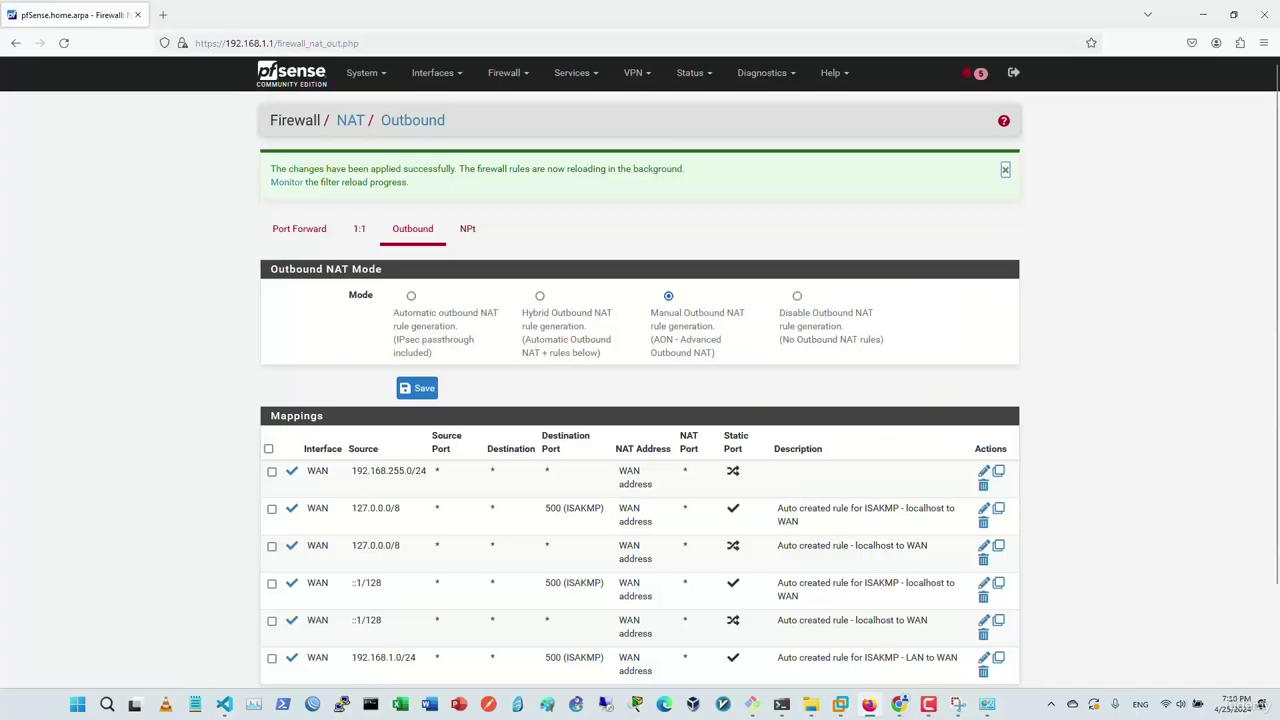
Switch to the ubuntu_test1 VM's terminal in VMware Workstation and test connectivity with ping 1.1.1.1, stopping it after a few packets
key("alt+Tab")
key("Return")
key("Return")
key("Return")
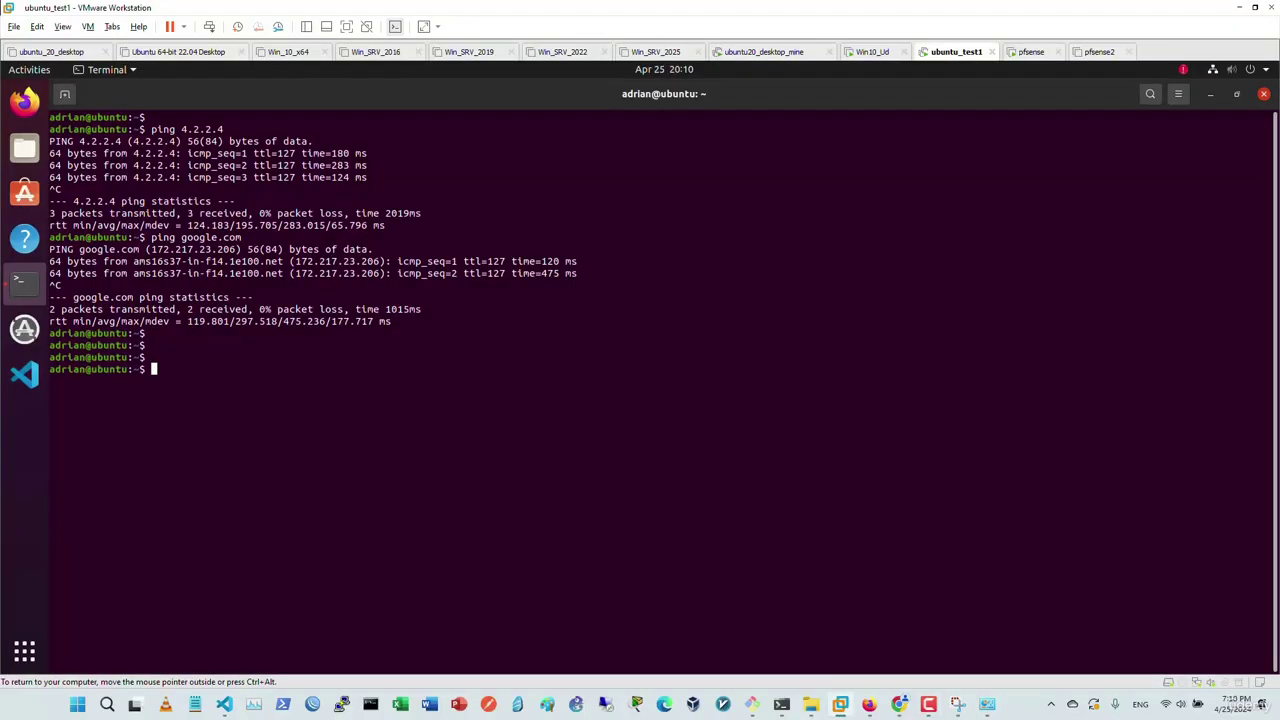
type("ping 1.1.1.1")
key("Return")
key("ctrl+c")
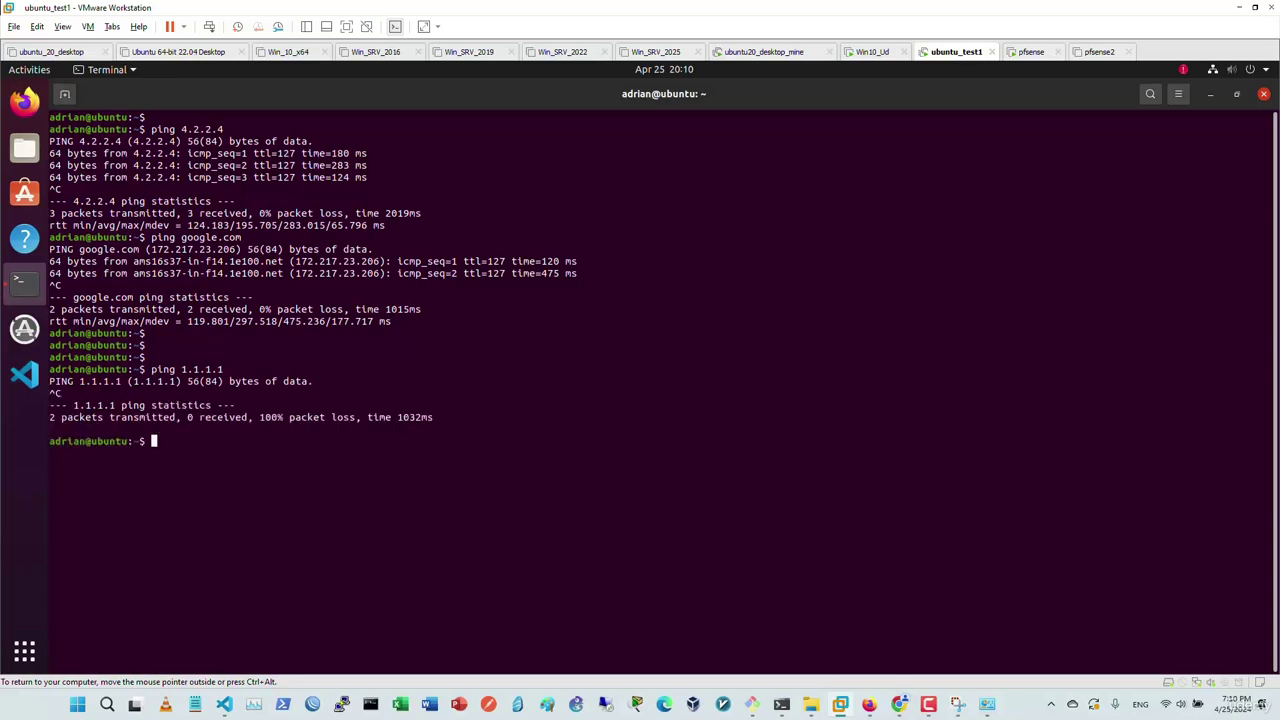
Trace the route to 1.1.1.1 with traceroute and stop it after several hops
type("traceroute 1.1.1.1")
key("Return")
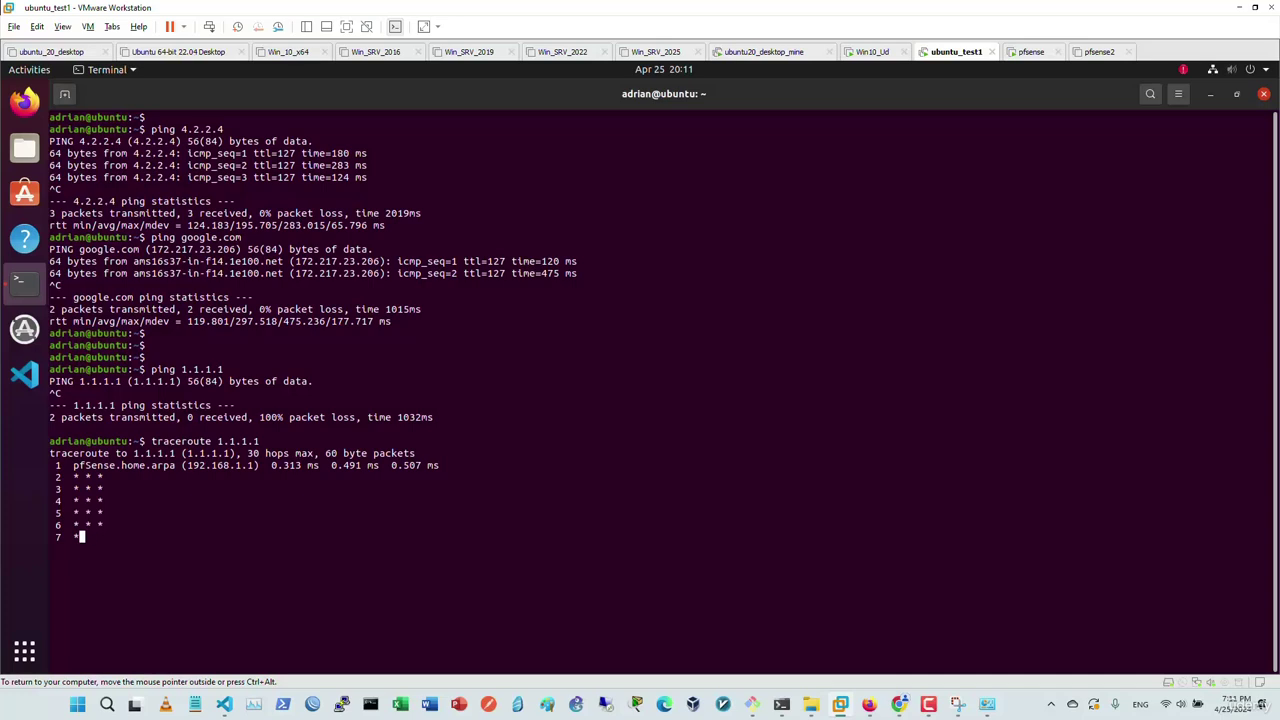
key("ctrl+c")
Test internet access by pinging google.com and yahoo.com, stopping each ping
type("ping google.com")
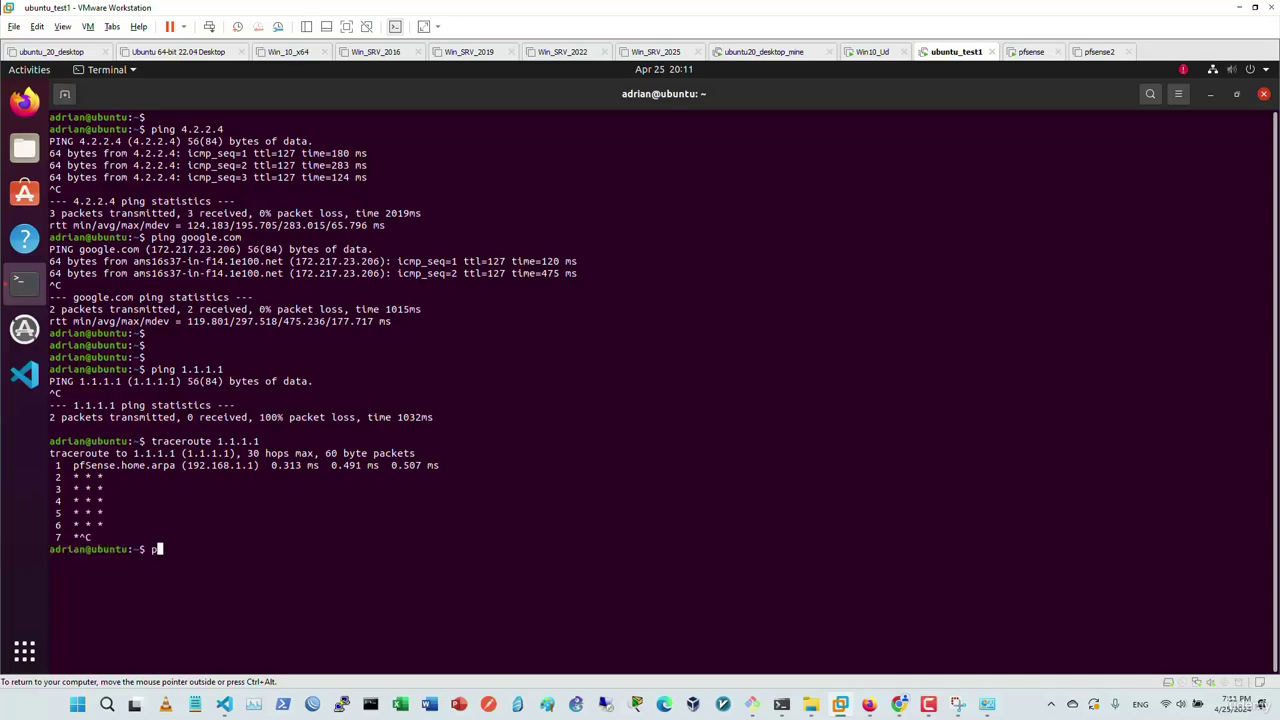
key("Return")
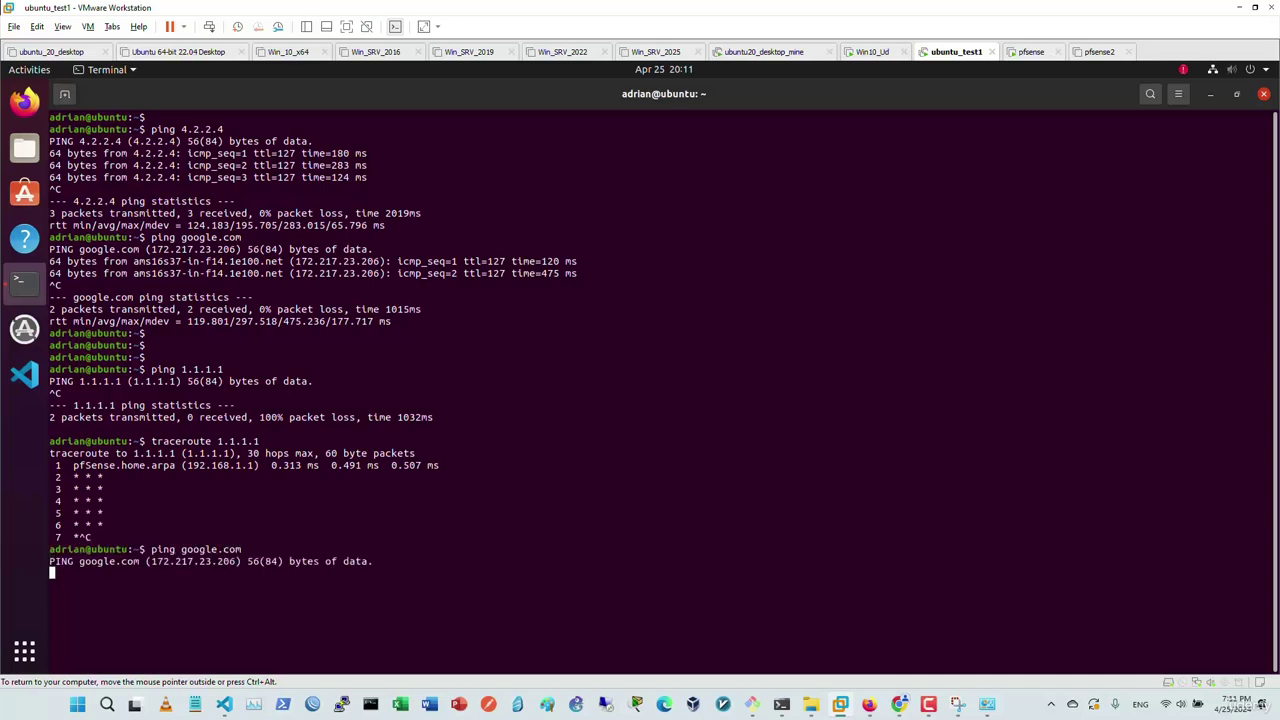
key("ctrl+c")
type("ping yahoo.com")
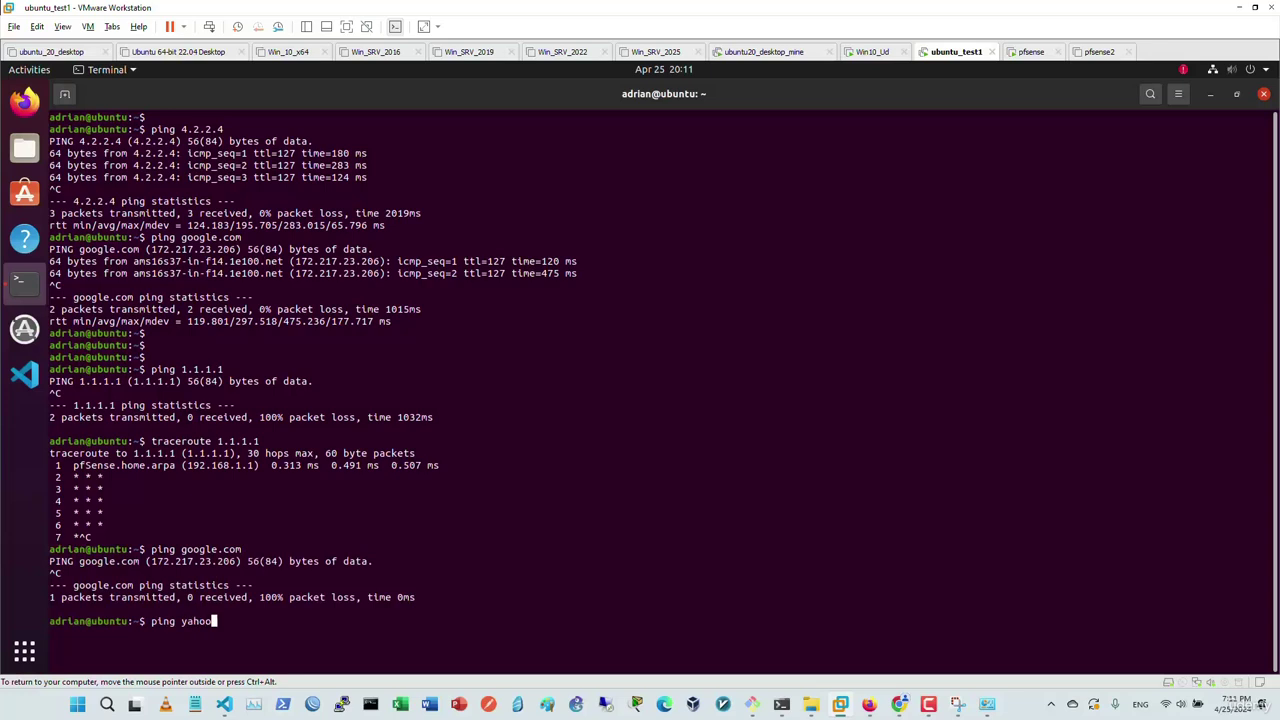
key("Return")
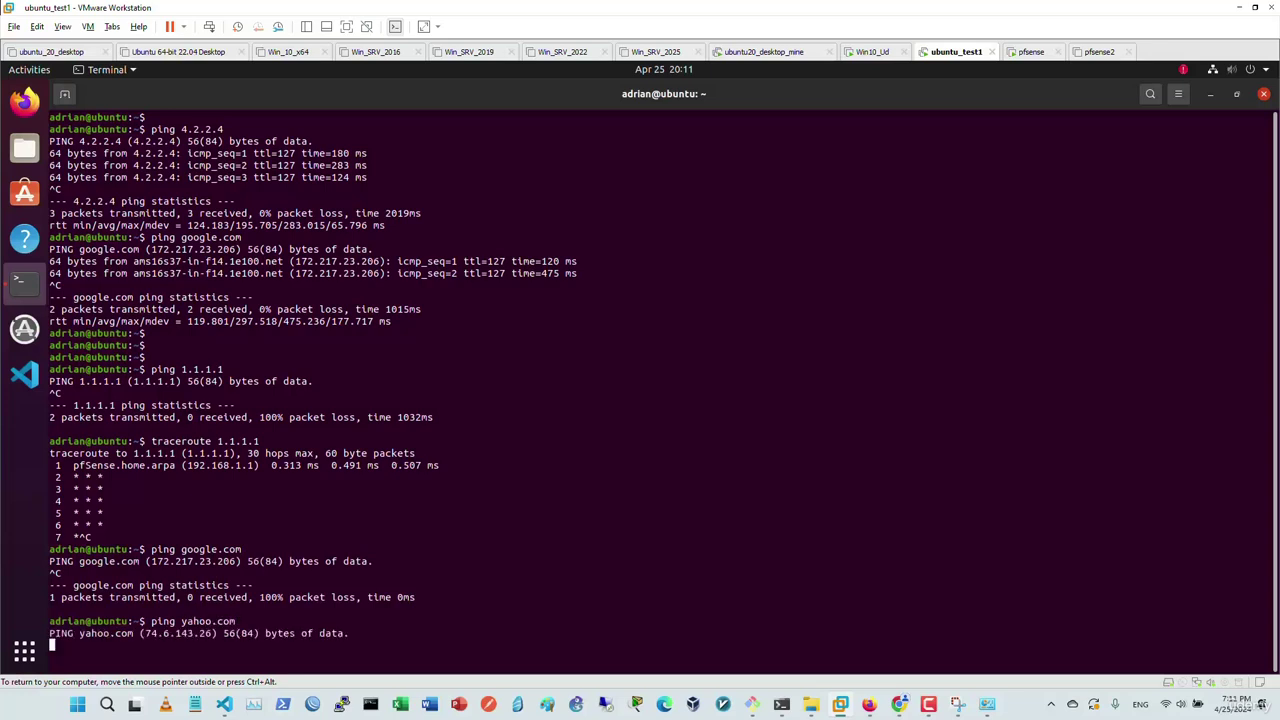
key("ctrl+c")
key("Return")
key("Return")
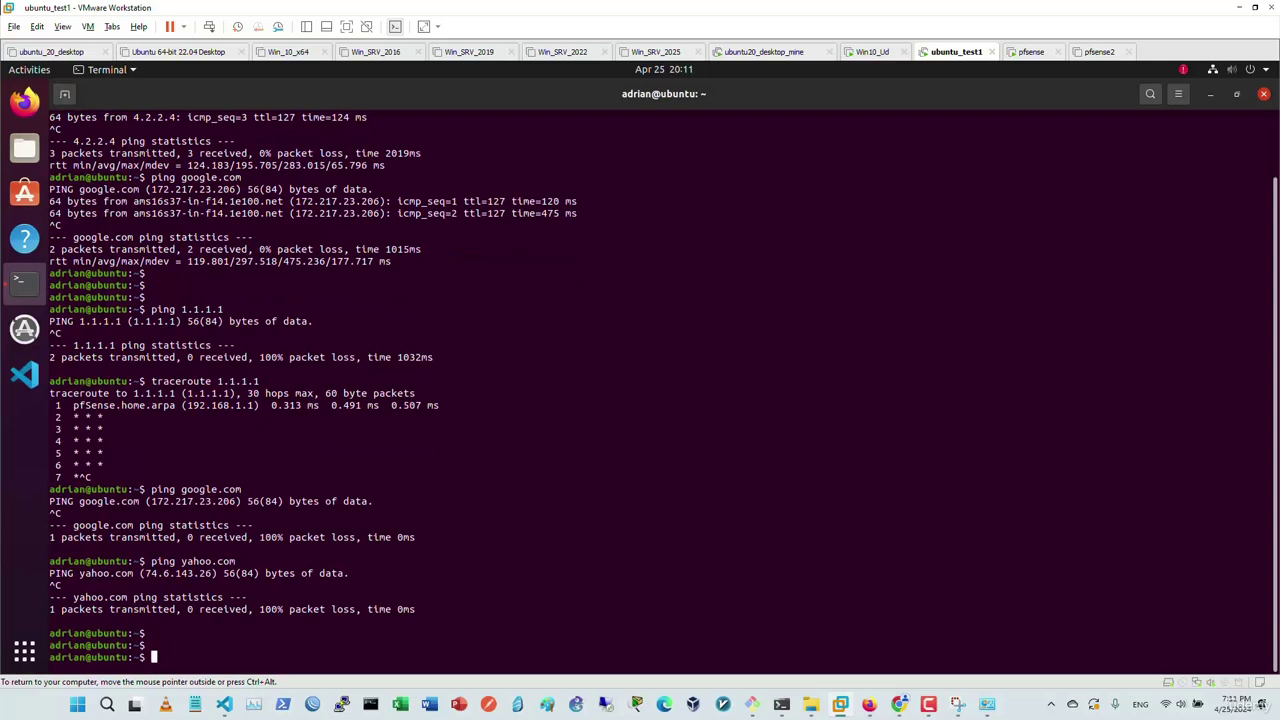
key("Return")
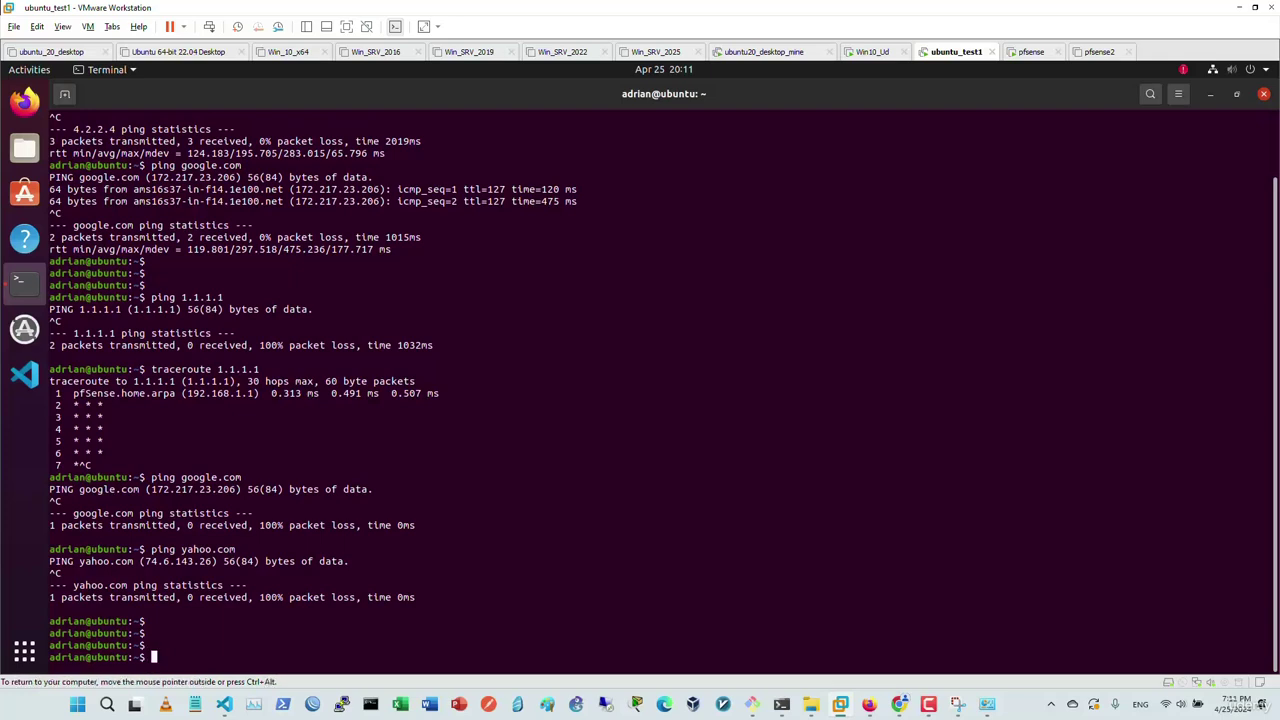
Check the VM's wired connection details in the network settings, then close the settings without changes
left_click(1240, 69)
left_click(1140, 141)
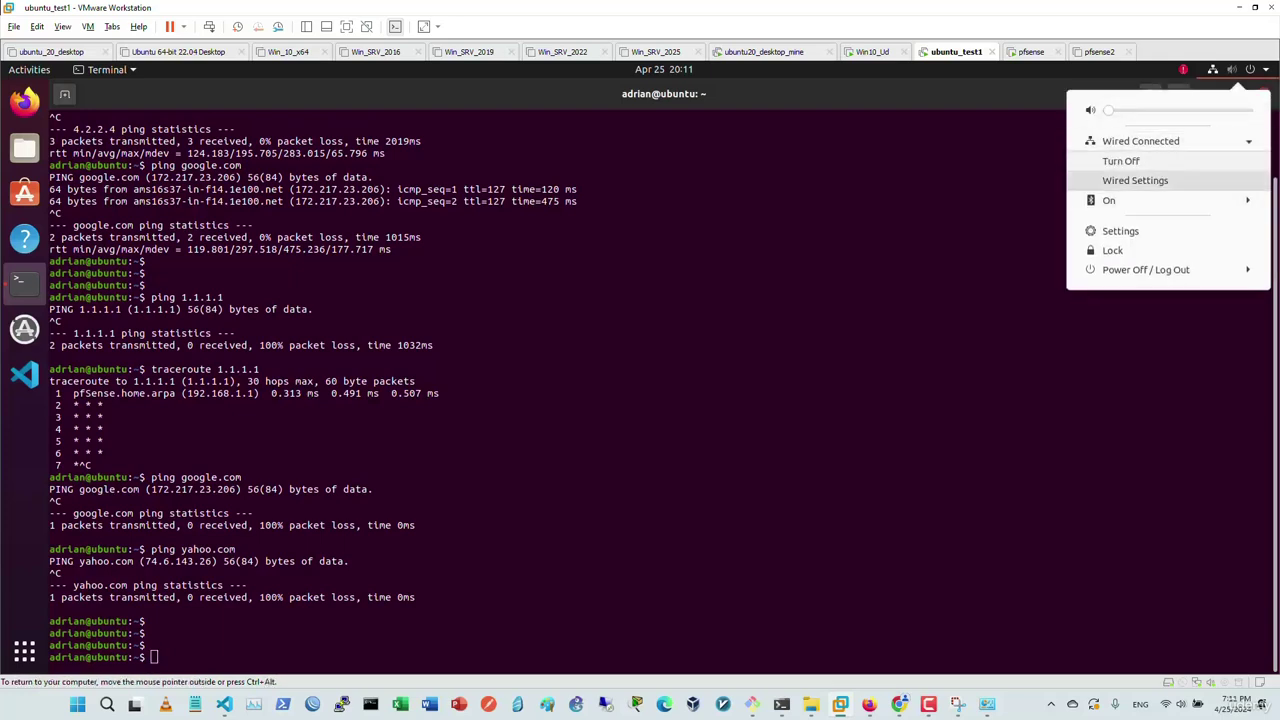
left_click(1137, 180)
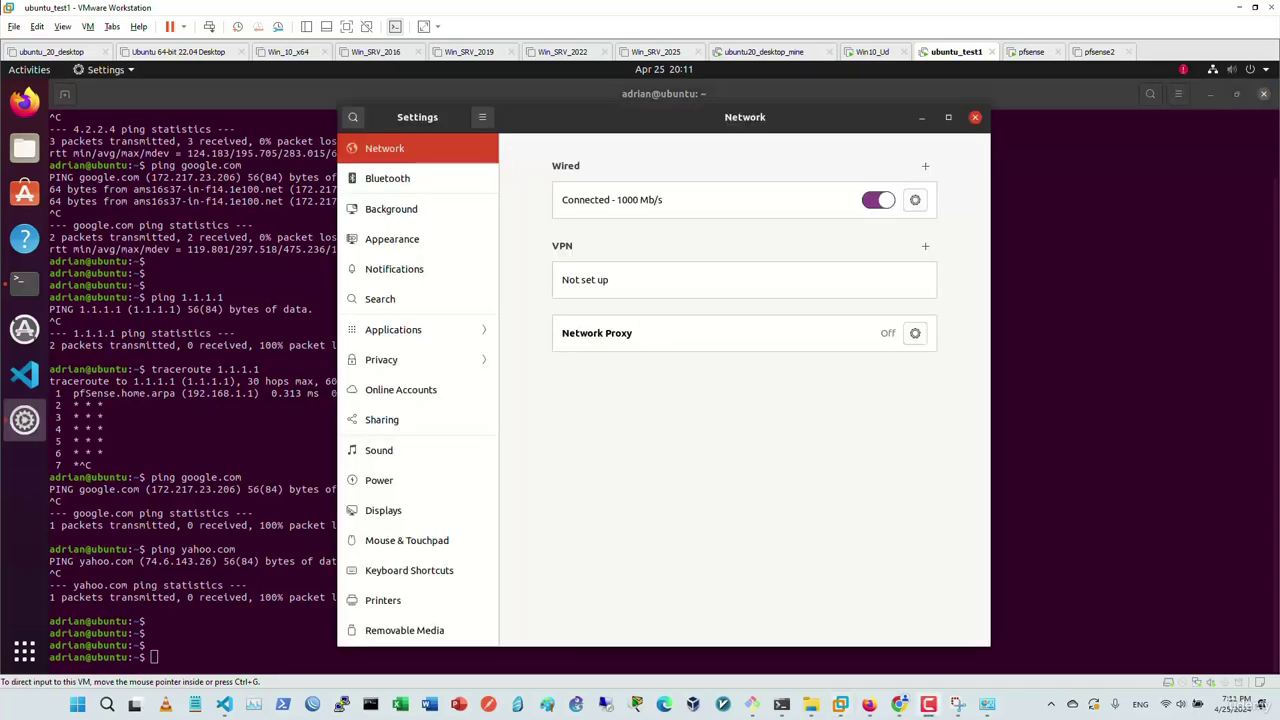
left_click(915, 200)
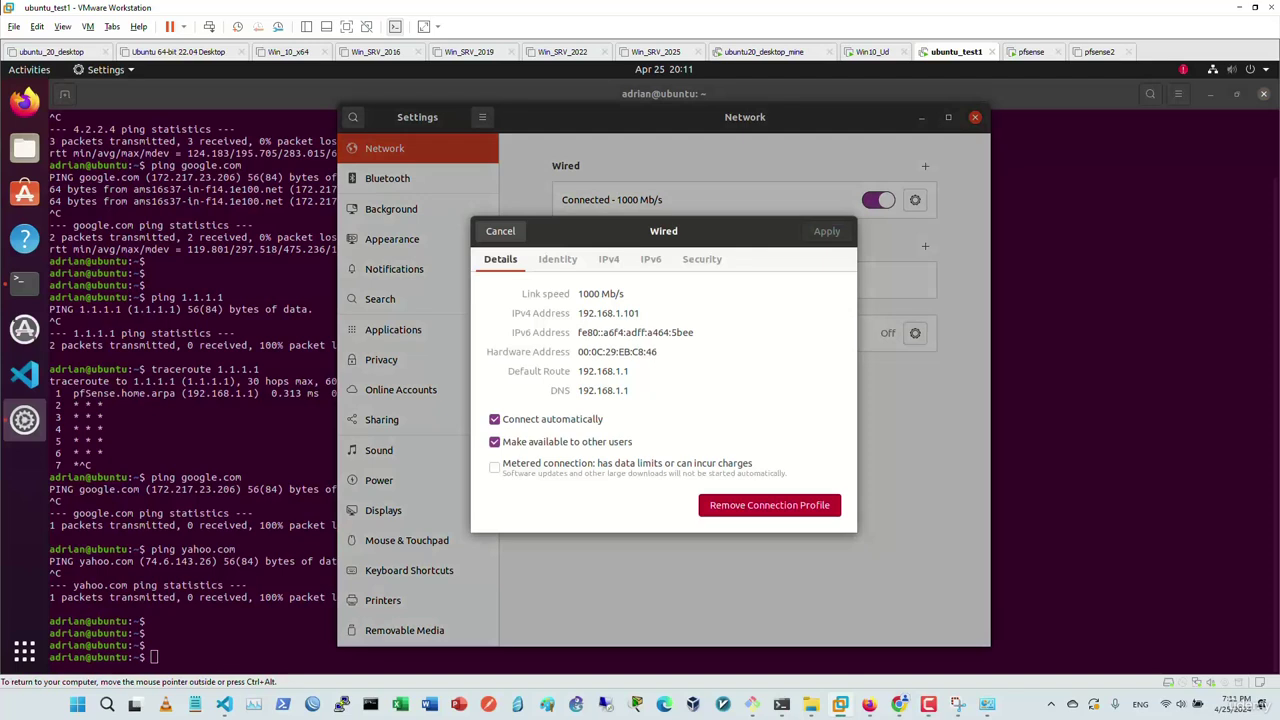
left_click(500, 231)
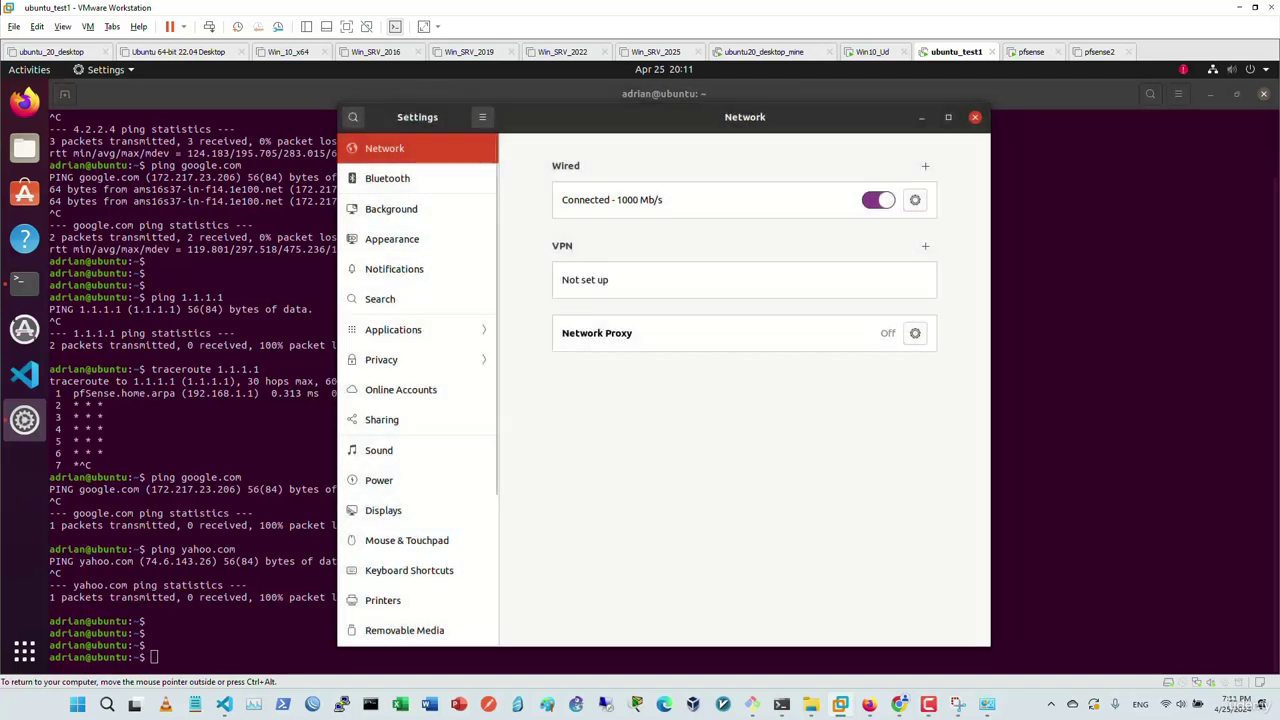
left_click(975, 117)
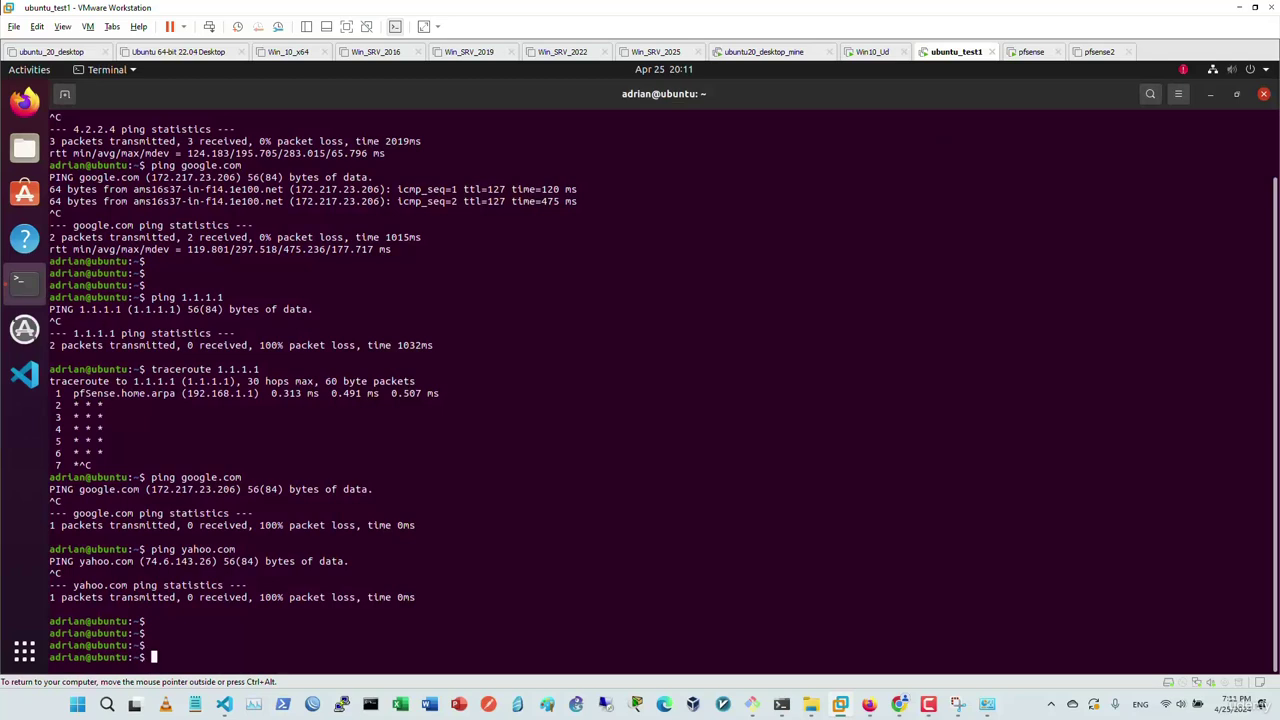
Ping cisco.com from the terminal and stop the ping
type("ping cisco.com")
key("Return")
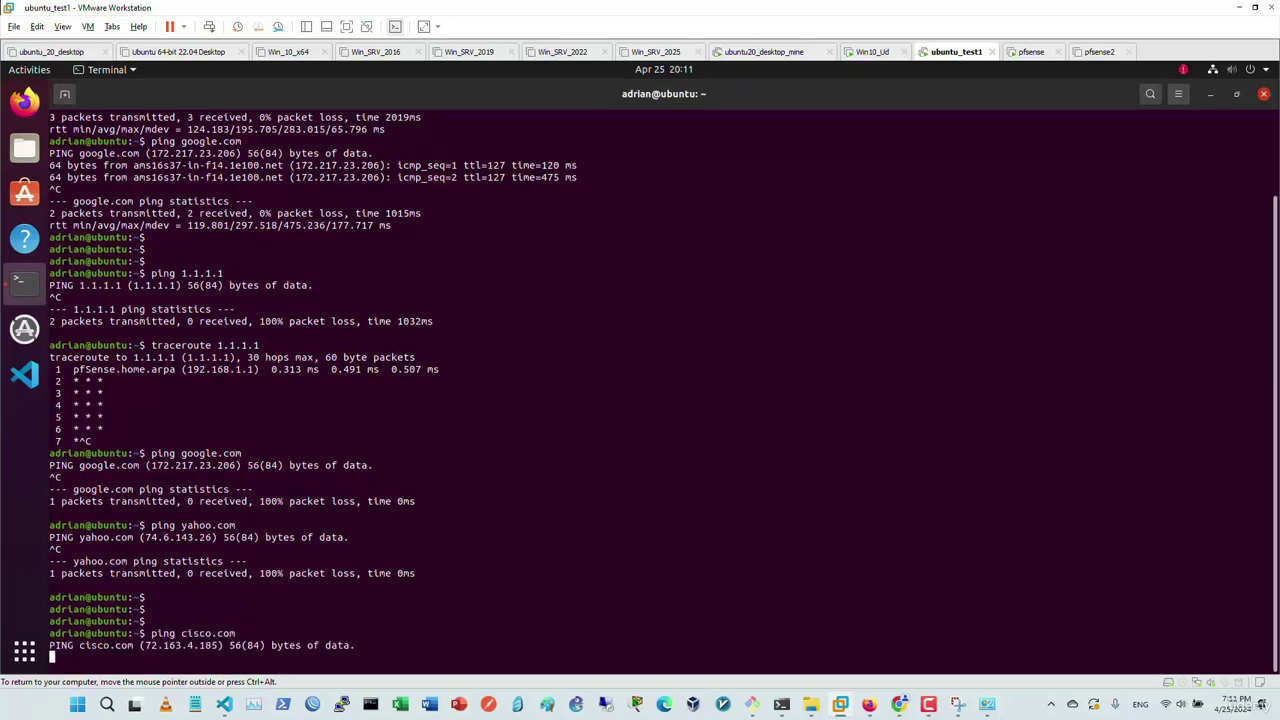
key("ctrl+c")
Try ping 1.1.1.1 -t, rerun the command without the -t option, and stop it after several packets
type("ping ")
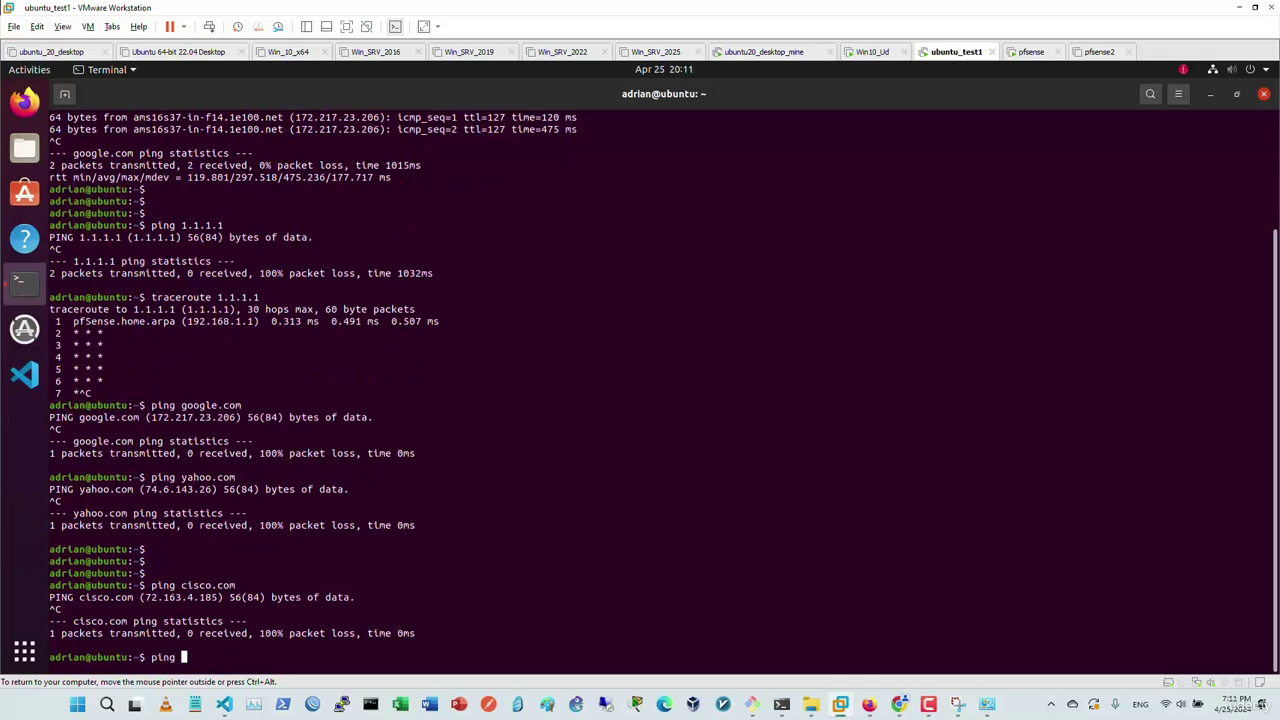
type("1.1.1.1 -t")
key("Return")
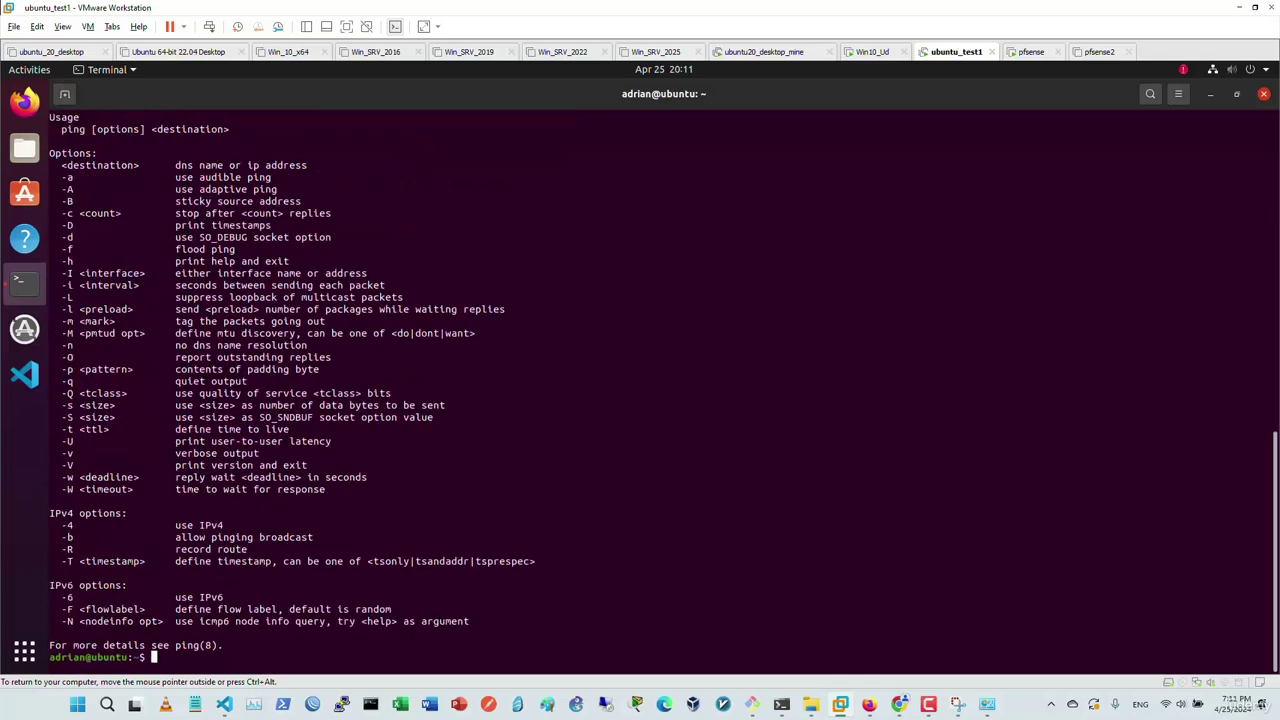
key("Up")
key("BackSpace")
key("BackSpace")
key("BackSpace")
key("Return")
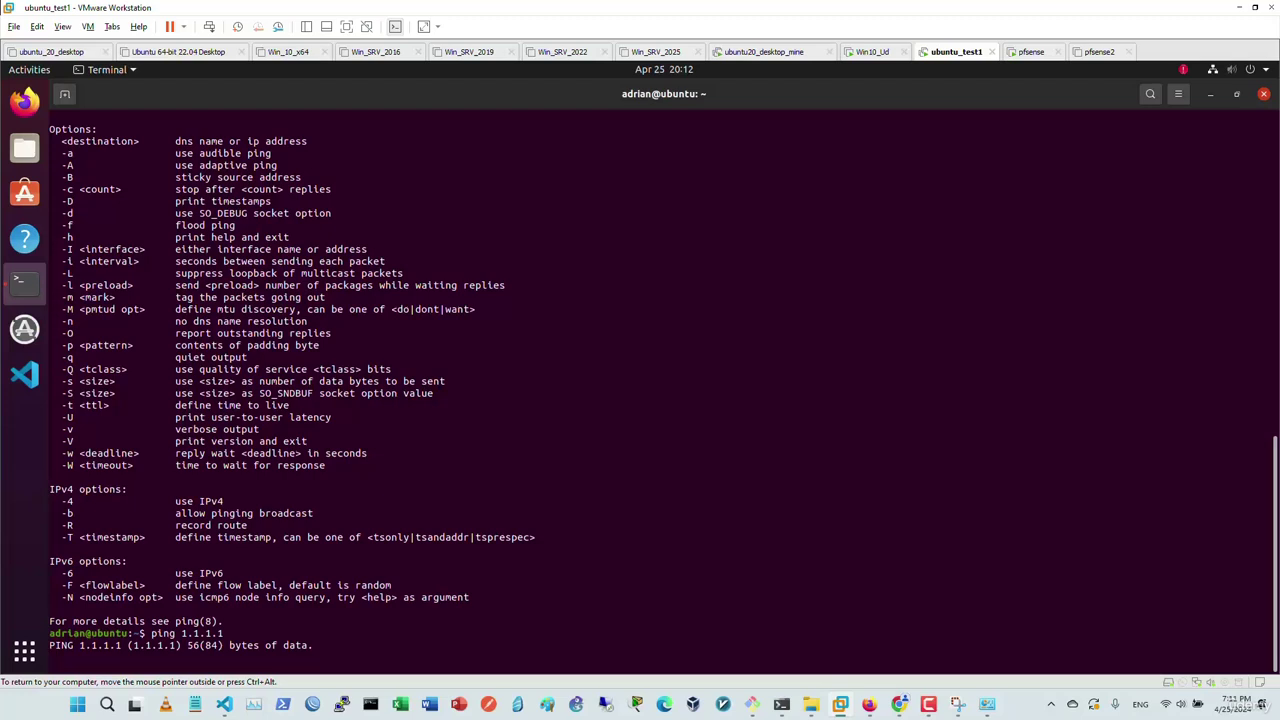
key("ctrl+c")
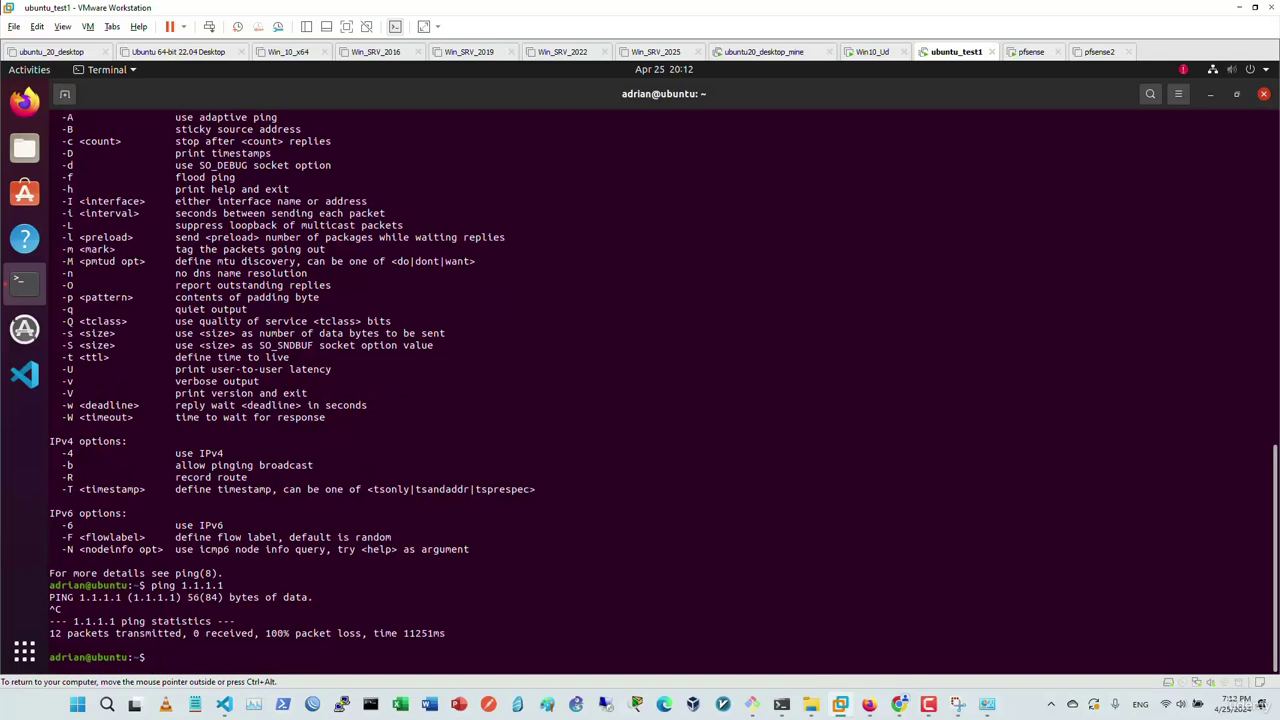
Look up the VM's LAN address with ip addr | grep 192.168
type("ip addr | grep 192.168.")
key("Return")
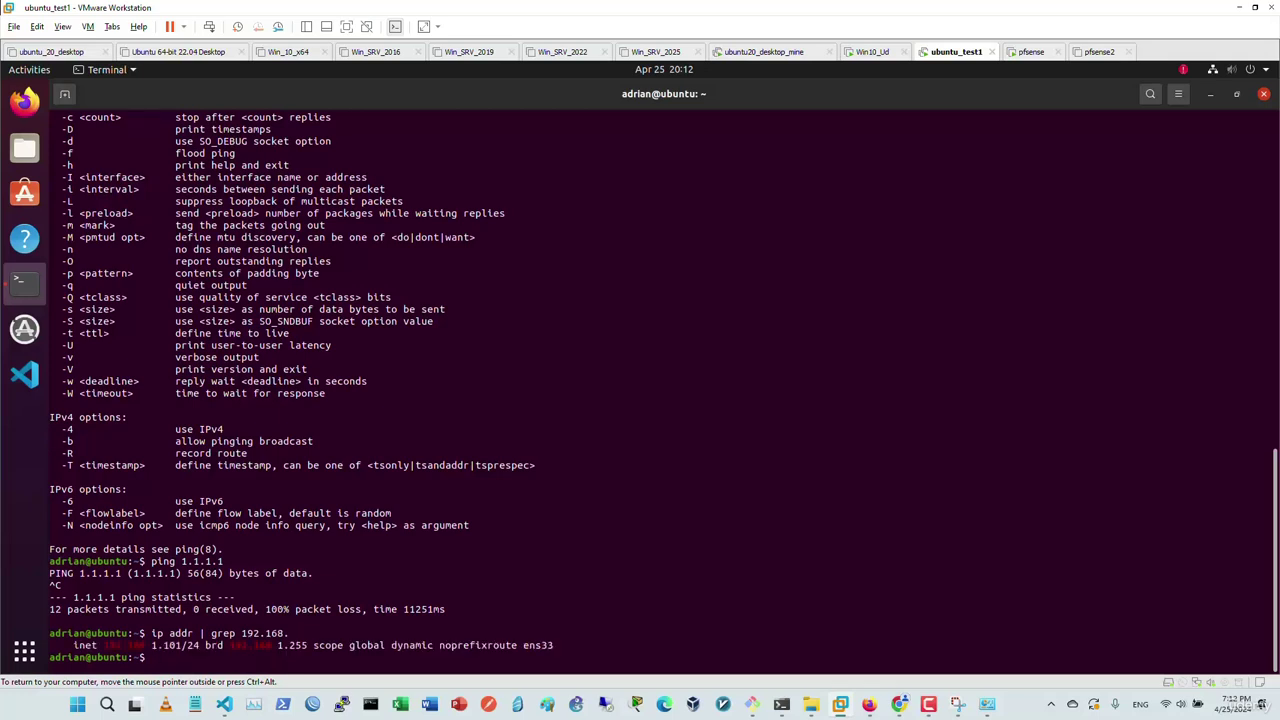
Return to pfSense in Firefox and start a new outbound mapping at the top of the list, keeping the protocol Any
left_click(869, 704)
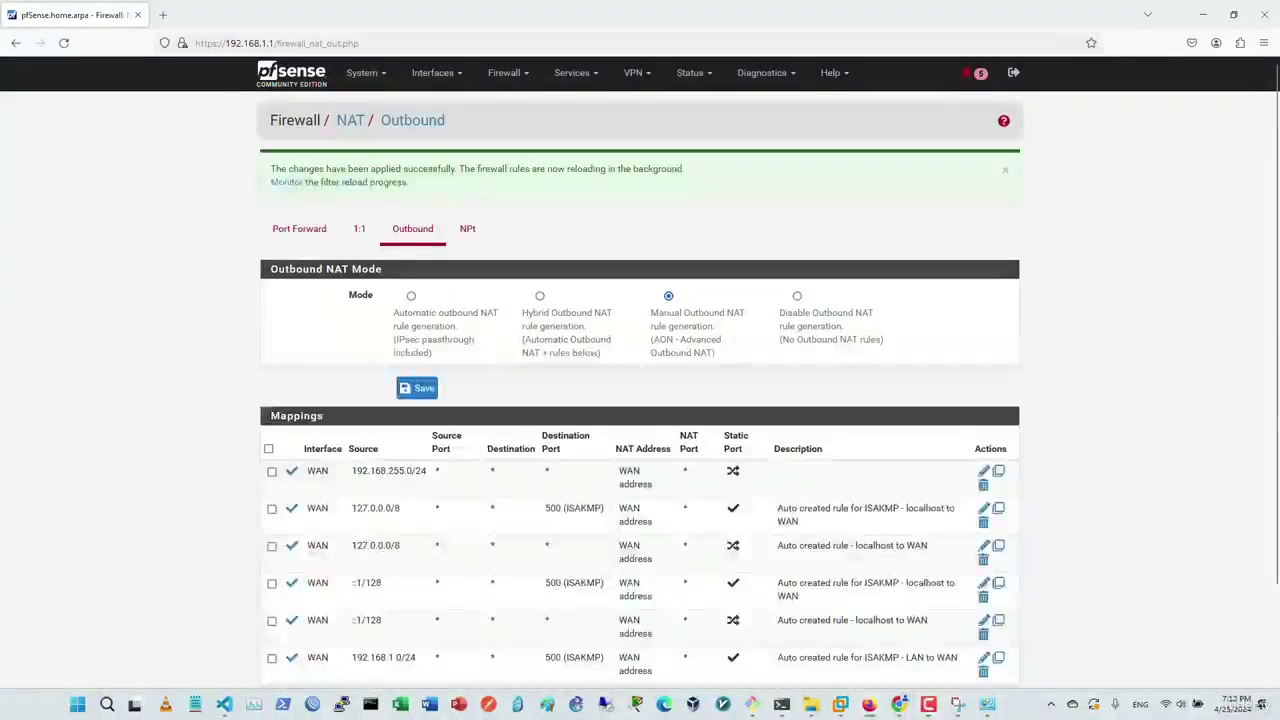
scroll(807, 560, "down", 3)
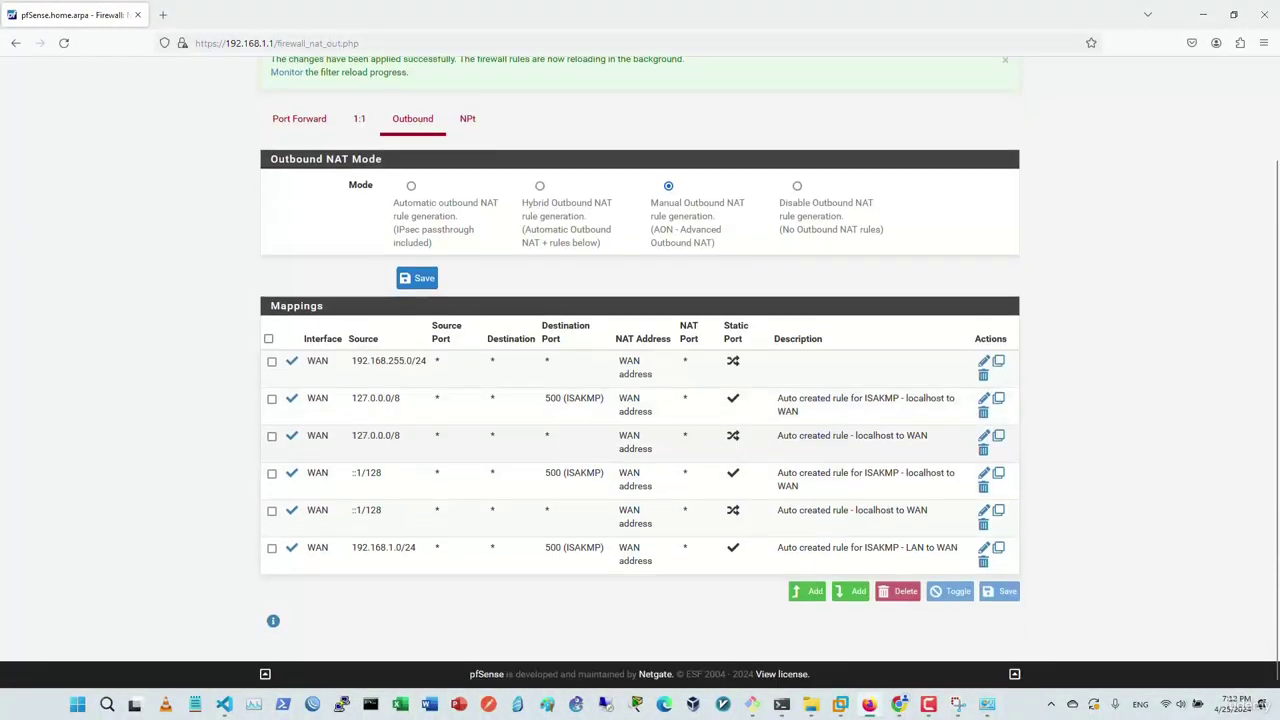
left_click(807, 592)
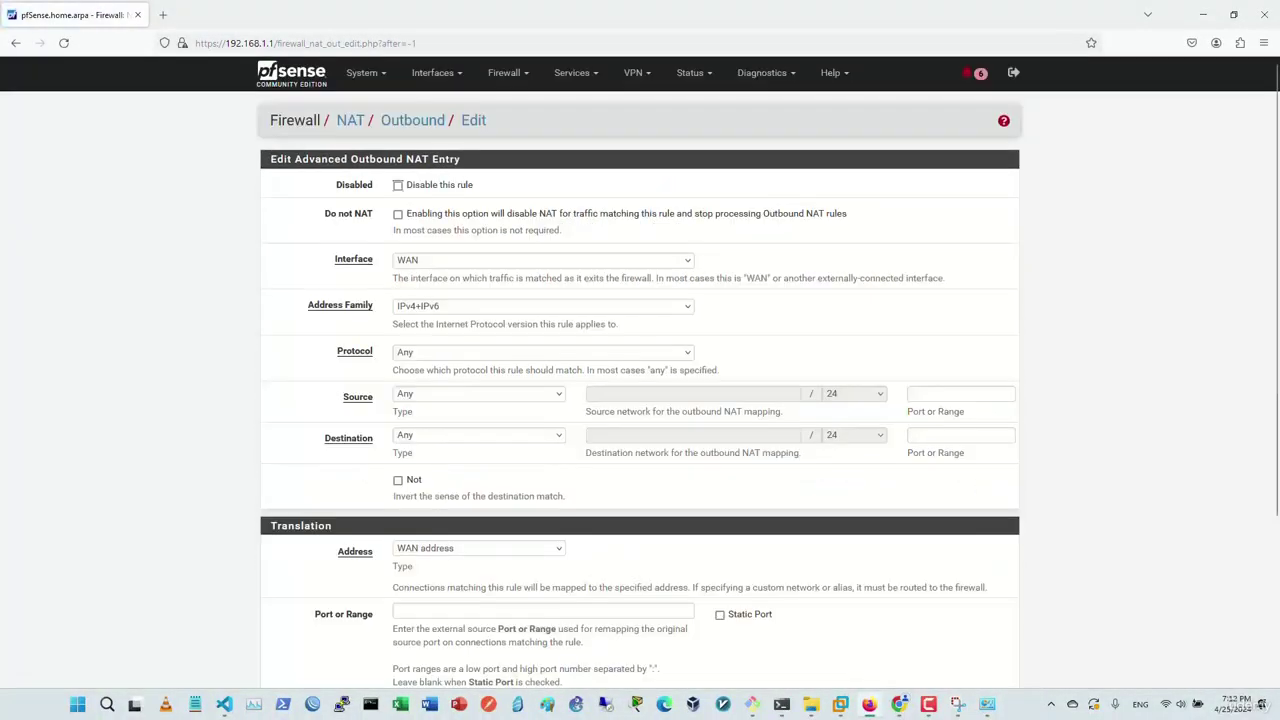
left_click(540, 352)
left_click(410, 371)
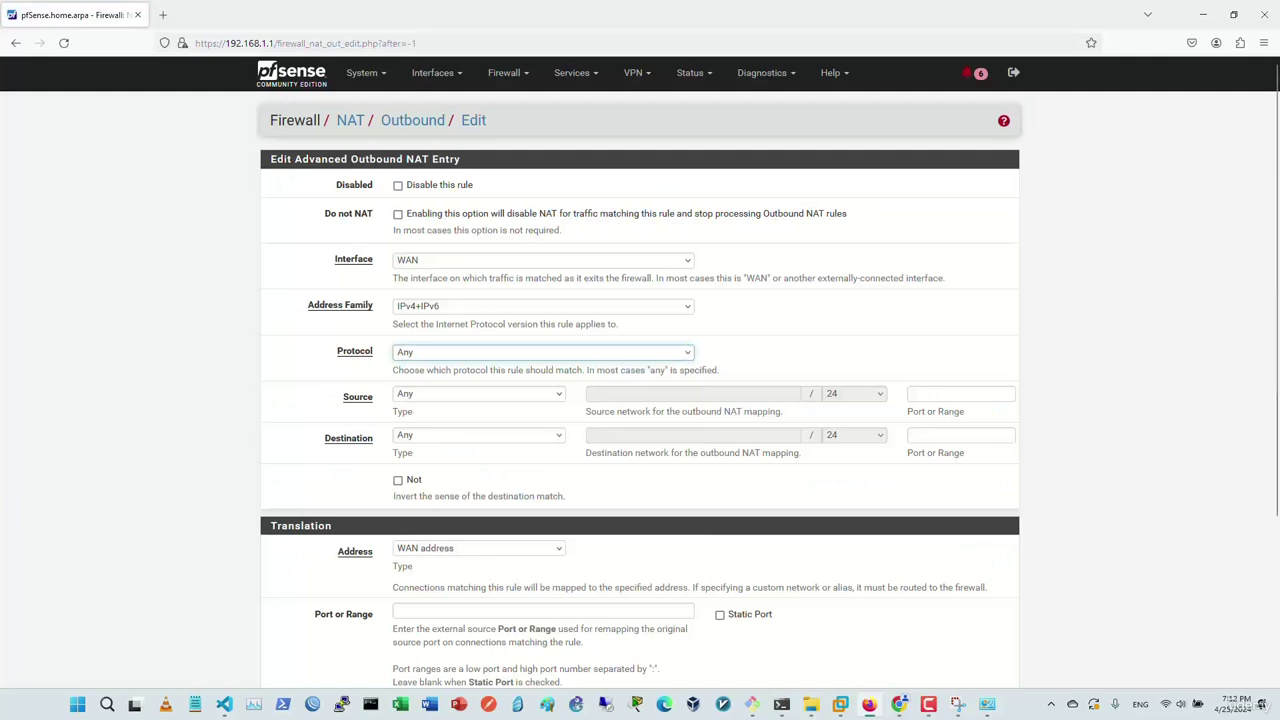
Set the new mapping's source to a Network or Alias of 192.168.1.101 with a /32 mask
left_click(478, 393)
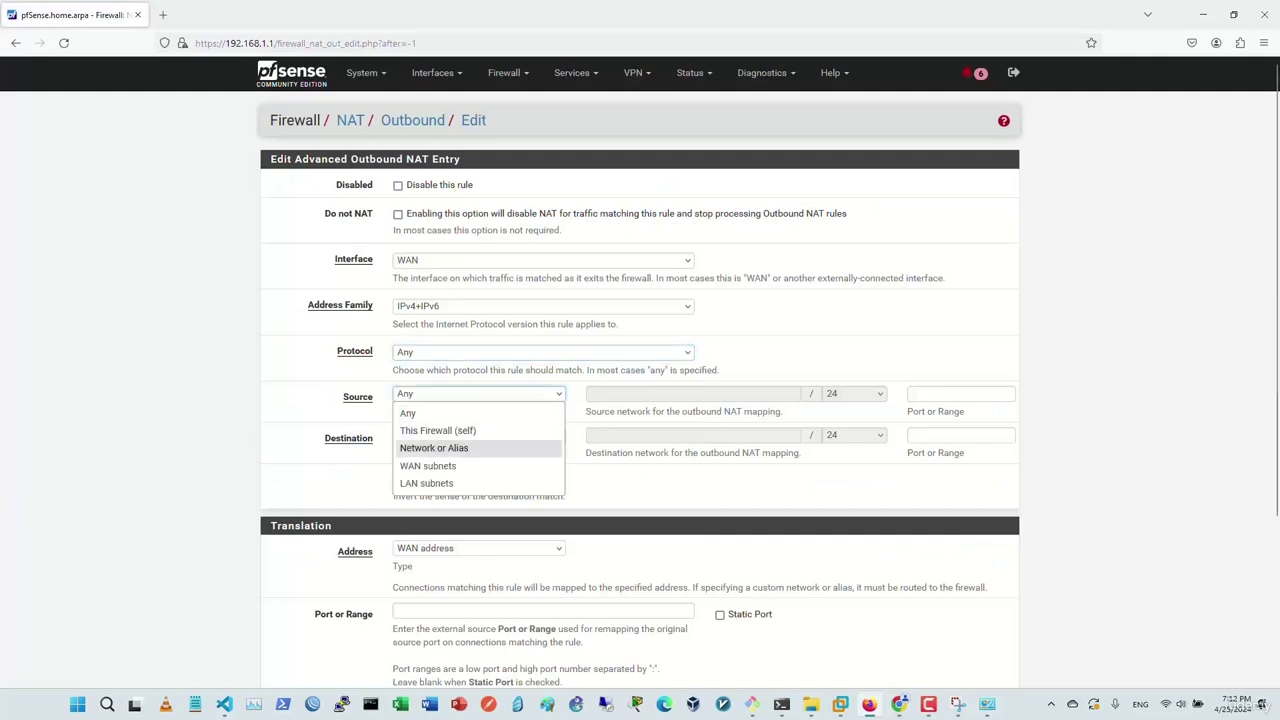
left_click(430, 446)
left_click(685, 394)
type("192.168")
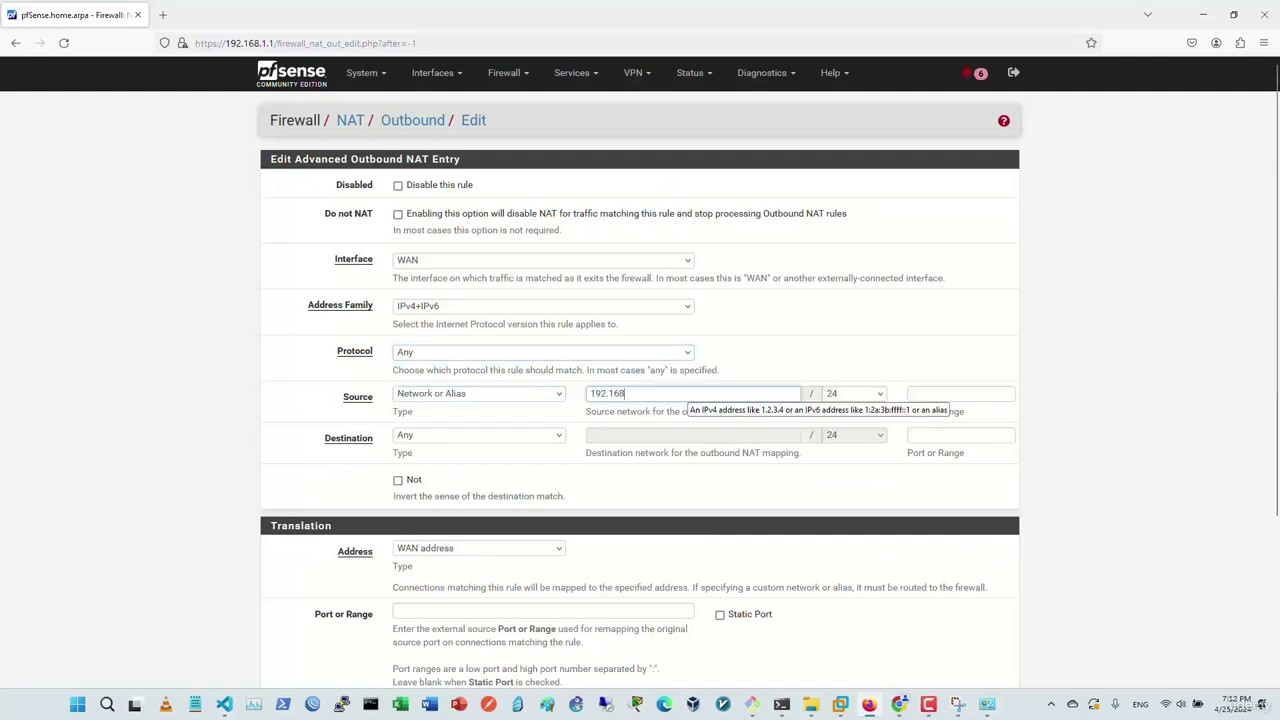
type(".1")
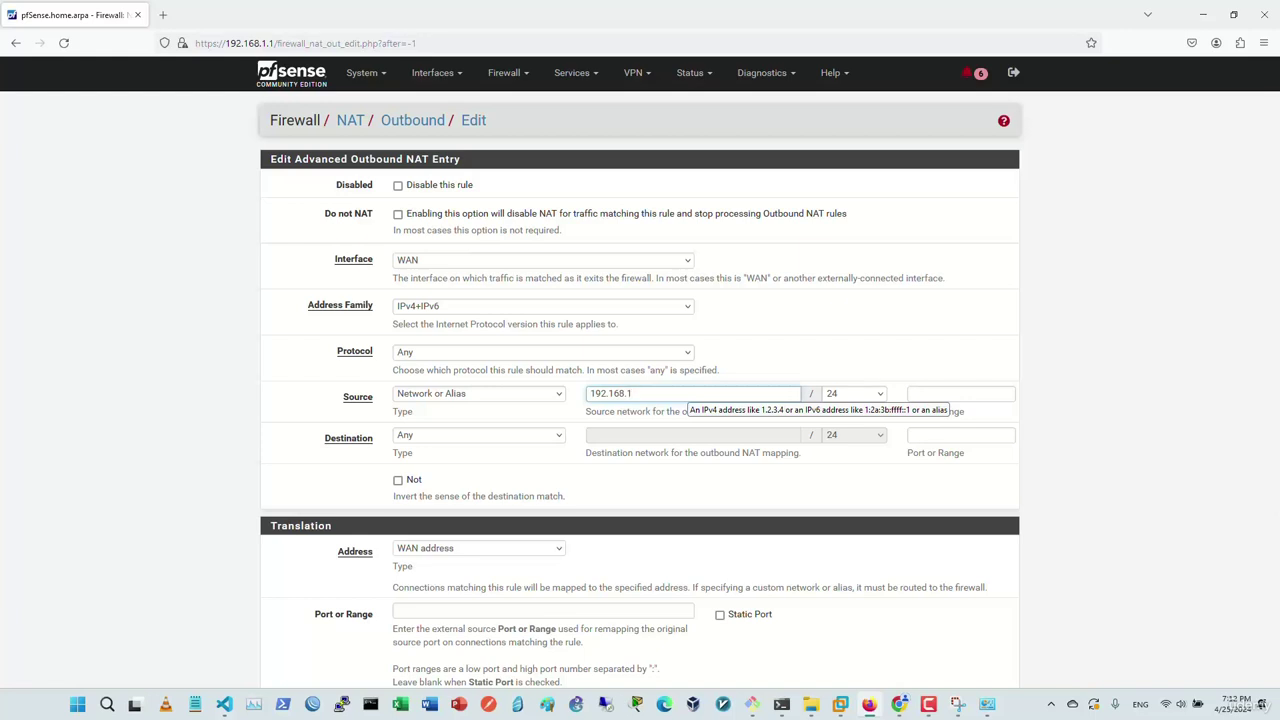
type(".101")
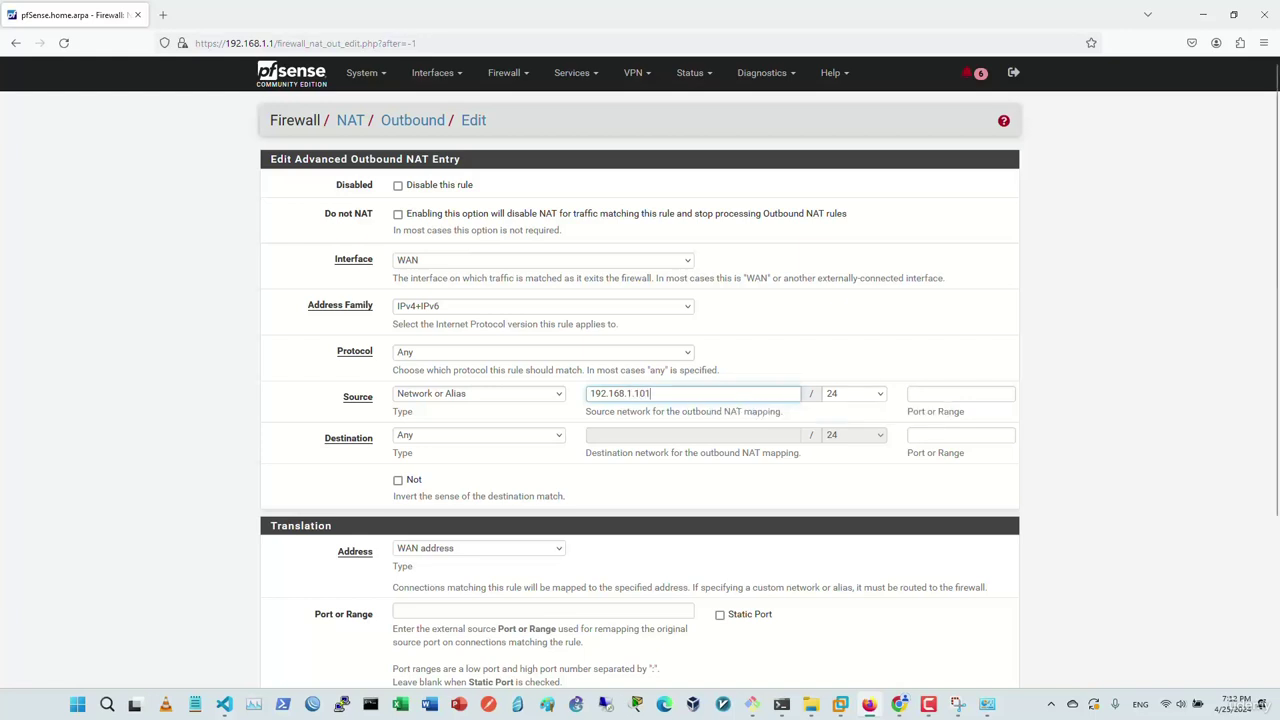
left_click(855, 393)
scroll(850, 220, "up", 3)
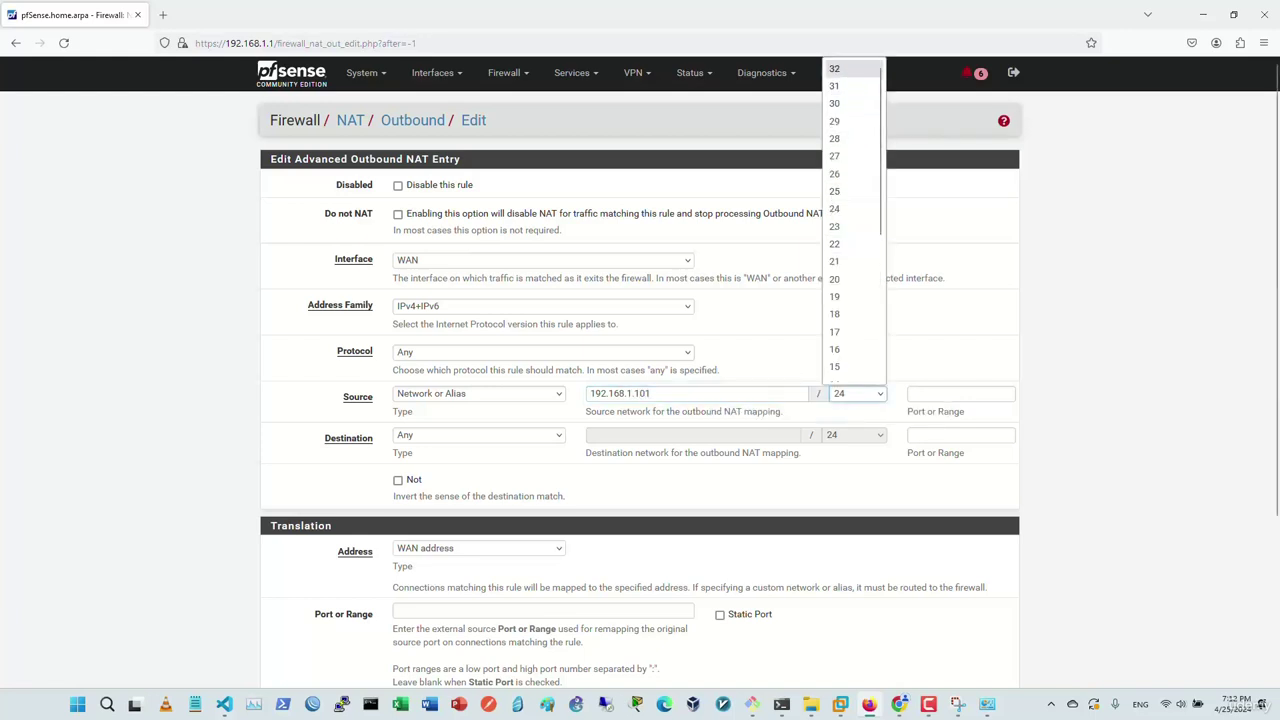
left_click(845, 68)
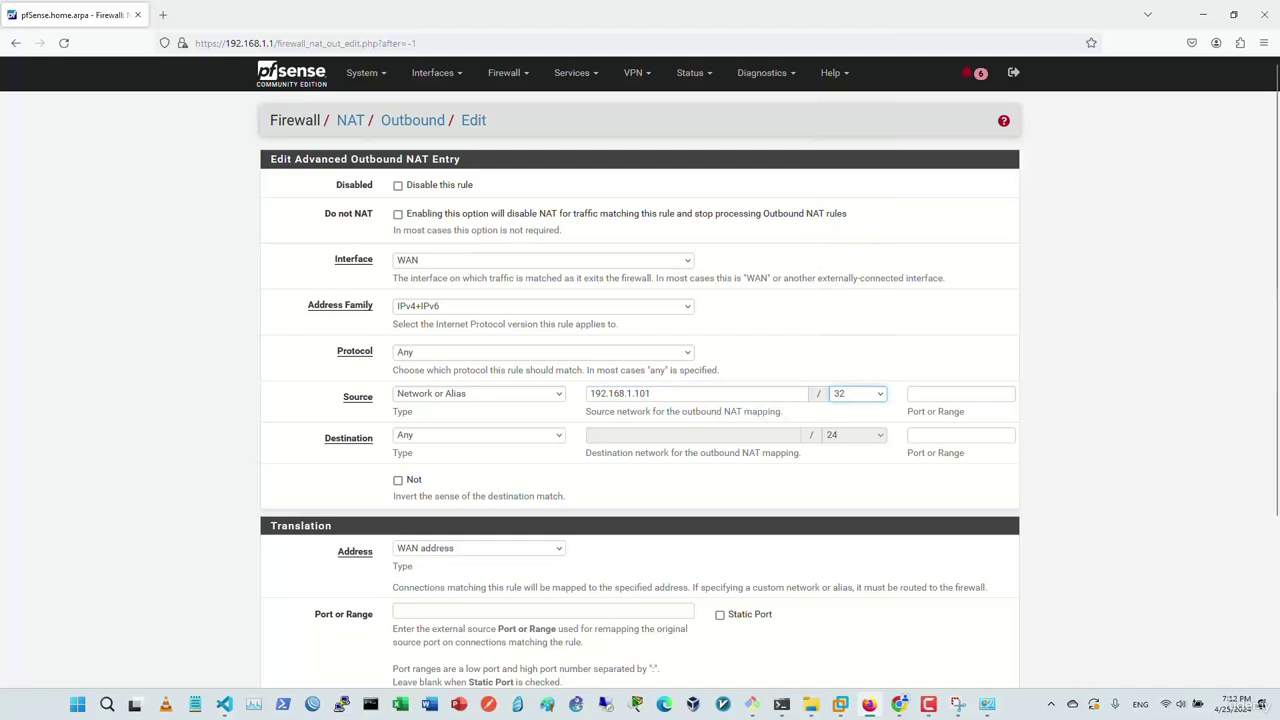
Keep WAN address as the translation address and save the new outbound mapping
scroll(640, 400, "down", 1)
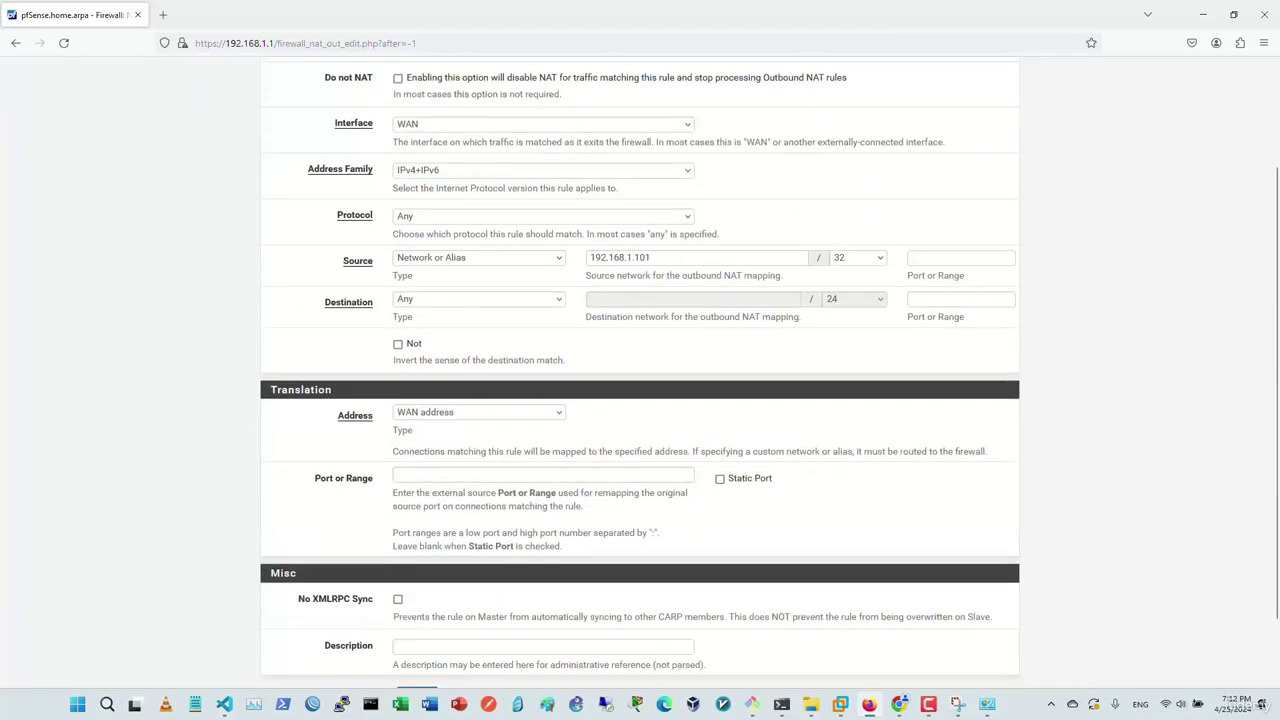
left_click(478, 412)
key("Escape")
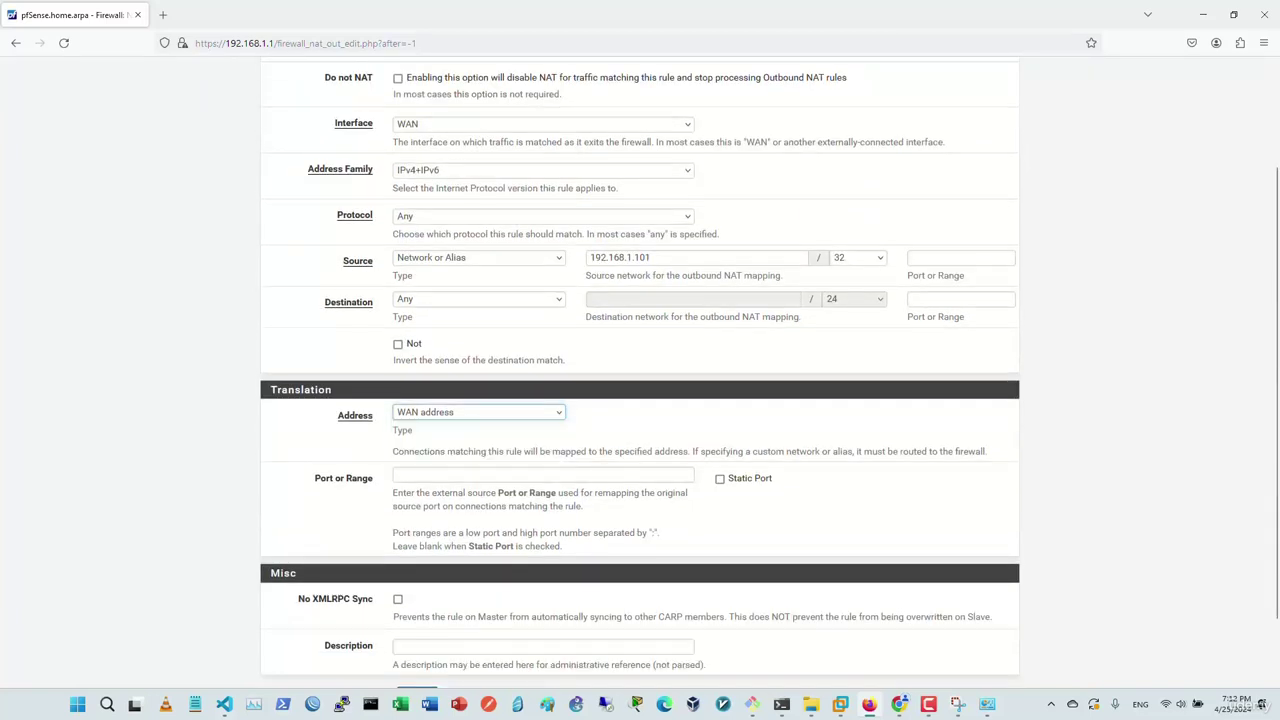
scroll(417, 600, "down", 1)
left_click(417, 615)
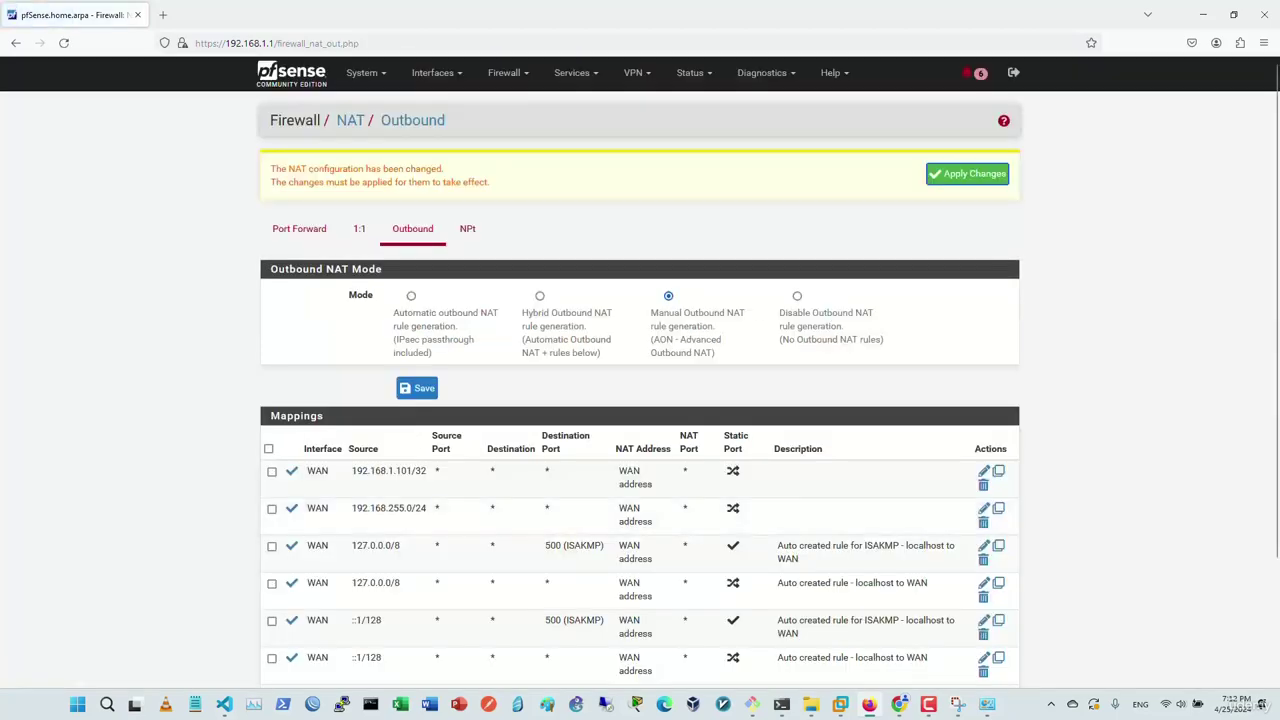
Apply the outbound NAT changes in pfSense and ping 1.1.1.1 from the Ubuntu VM's terminal
left_click(967, 174)
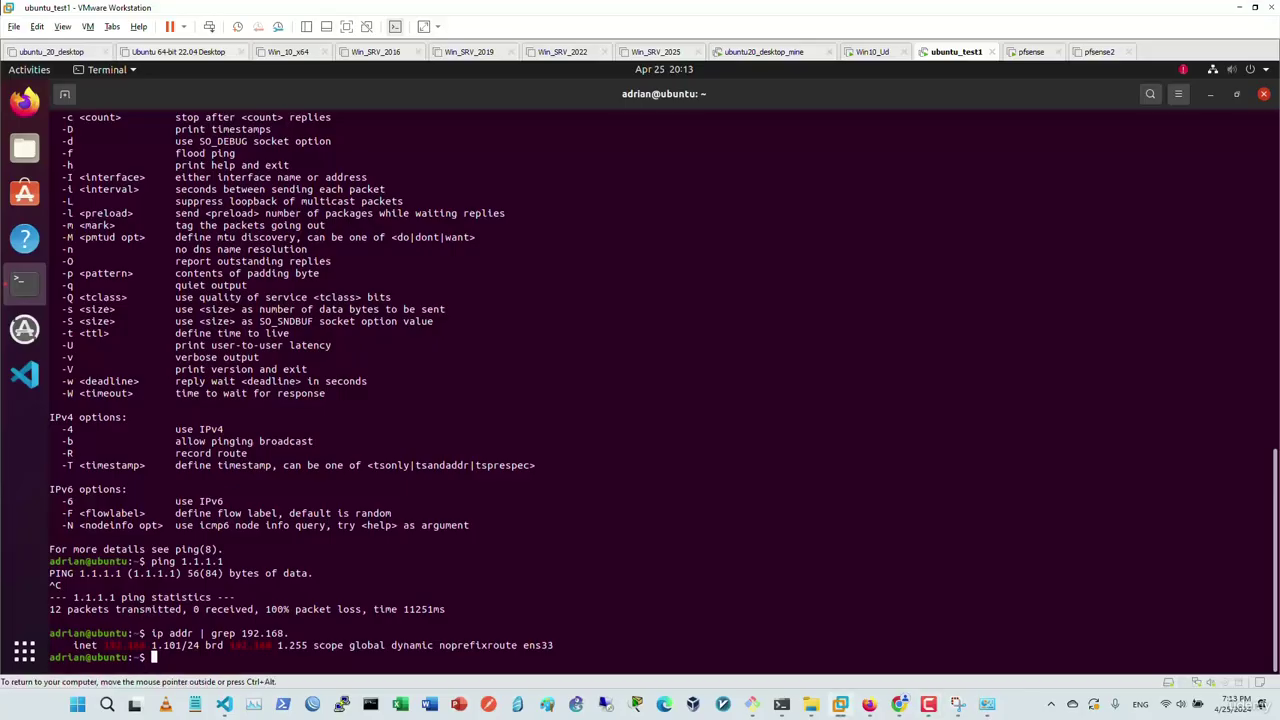
key("Return")
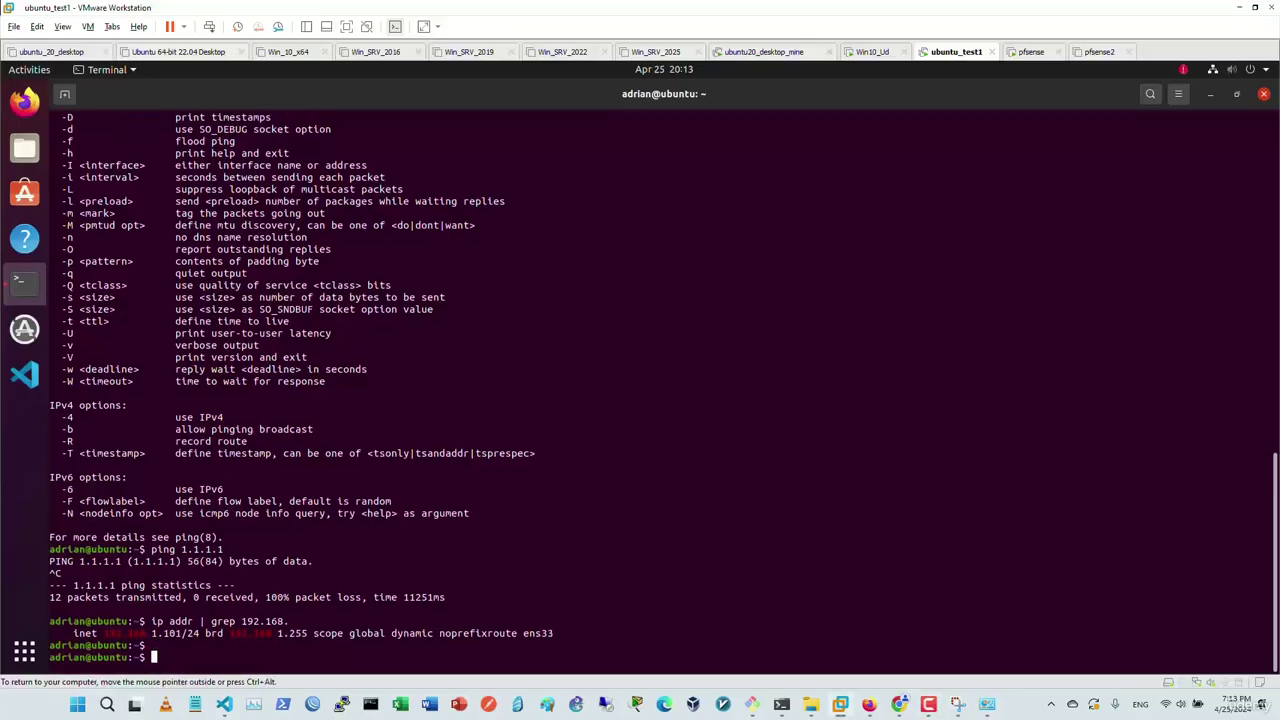
key("Up")
key("Up")
key("Return")
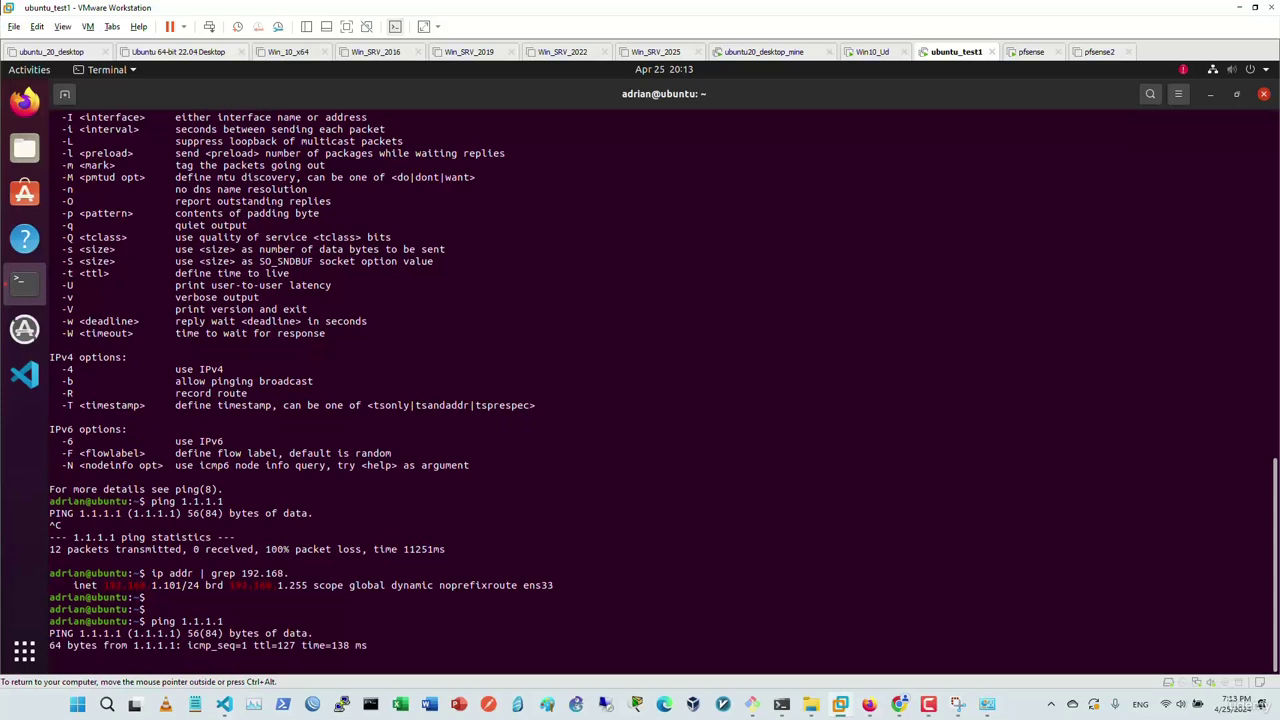
key("ctrl+c")
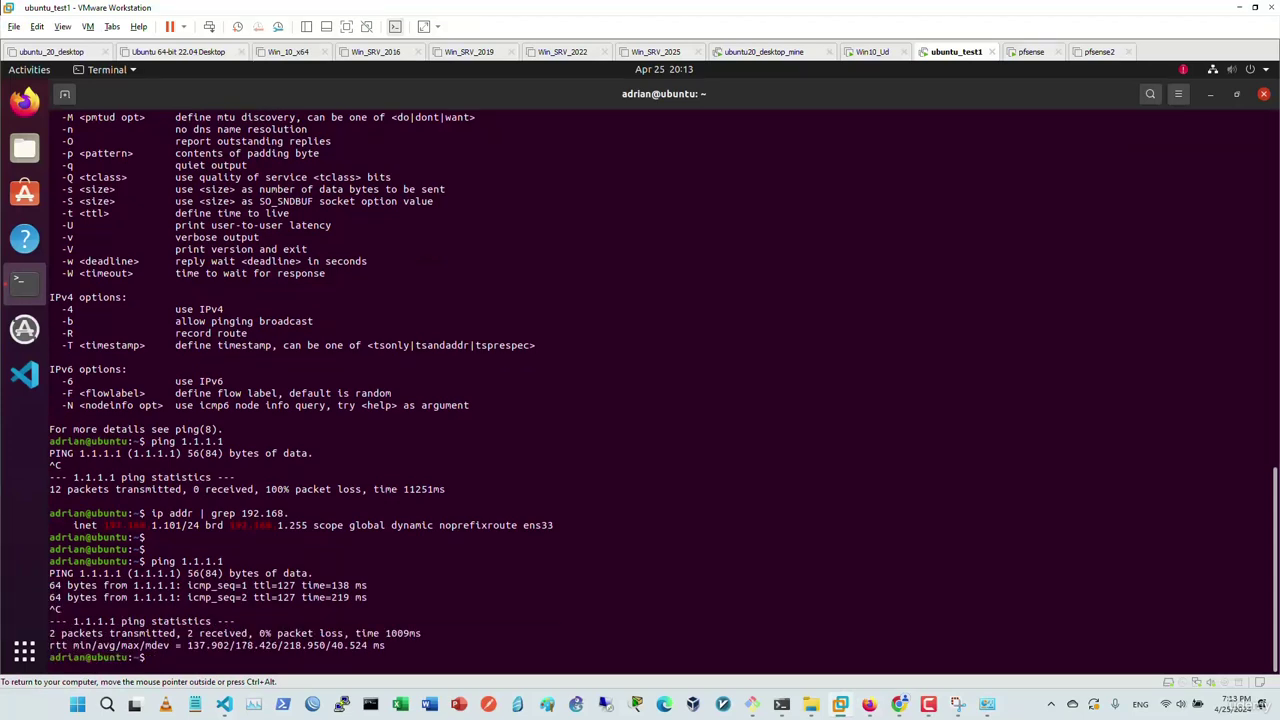
Trace the route from the Ubuntu VM to 1.1.1.1, stopping the trace before it finishes
type("traceroute 1.1.1.1")
key("Return")
key("ctrl+c")
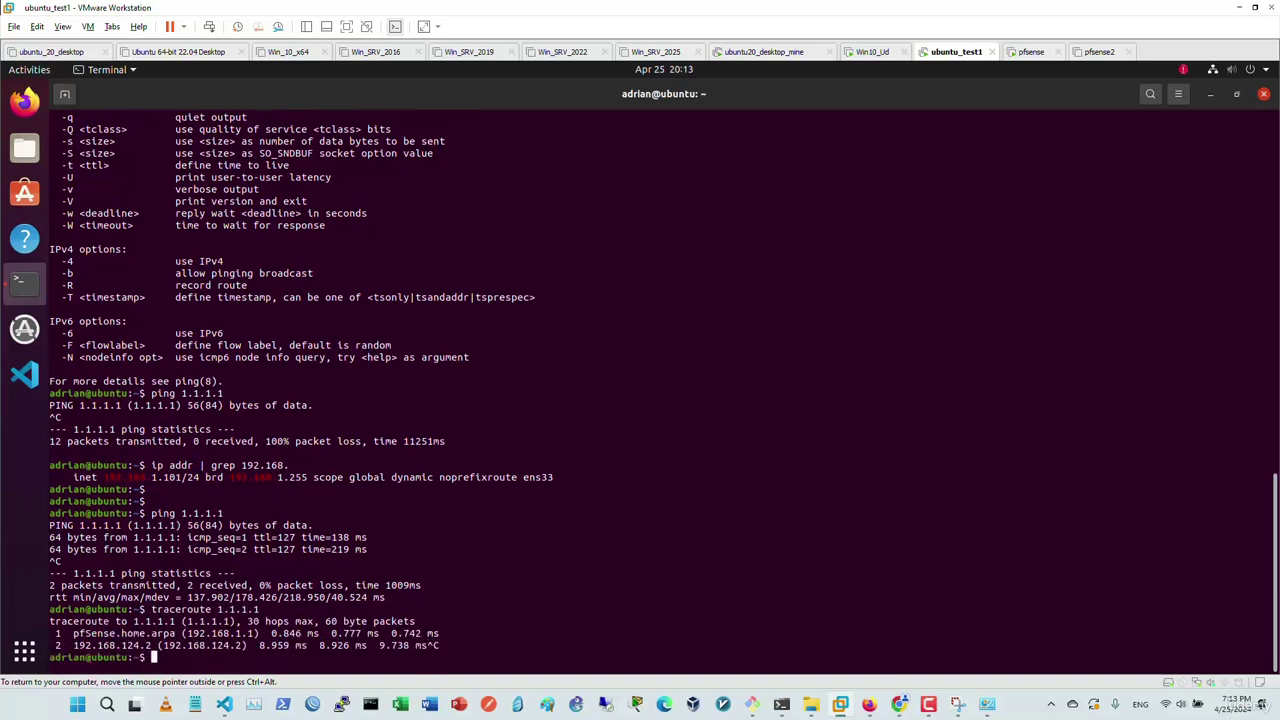
key("Return")
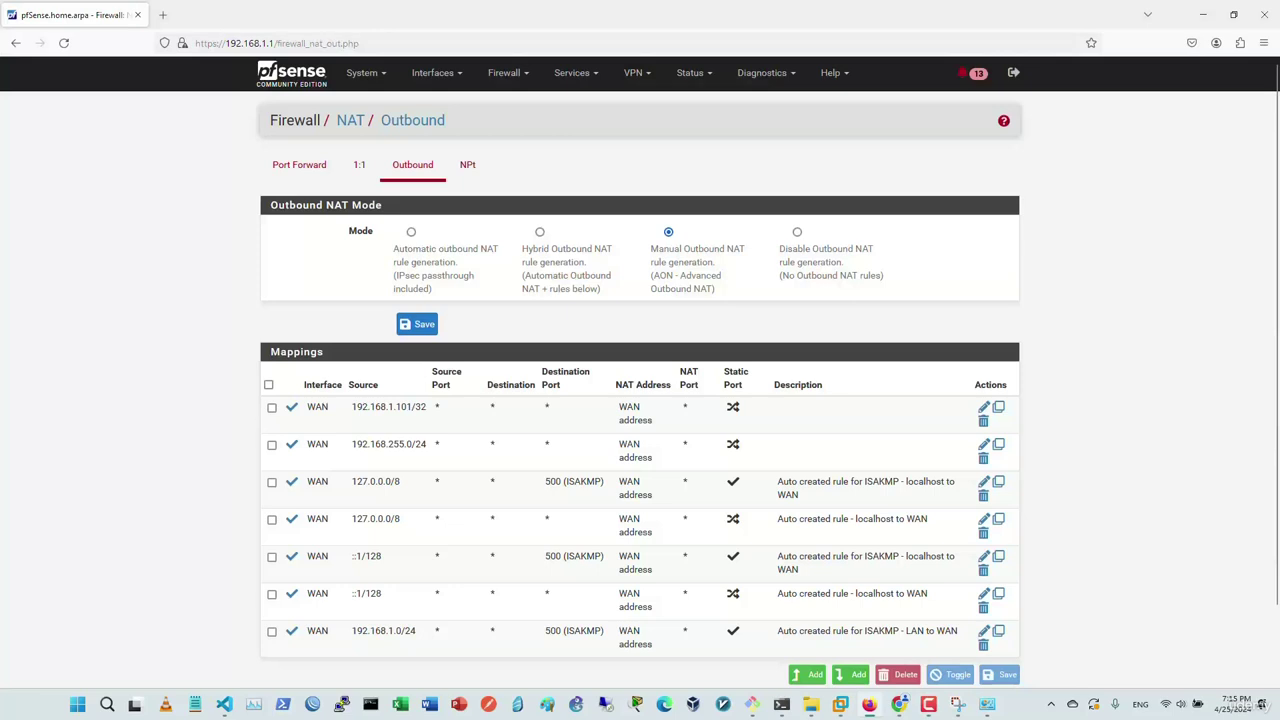
Return to pfSense in Firefox and review the firewall rules of the WAN and LAN interfaces
left_click(504, 72)
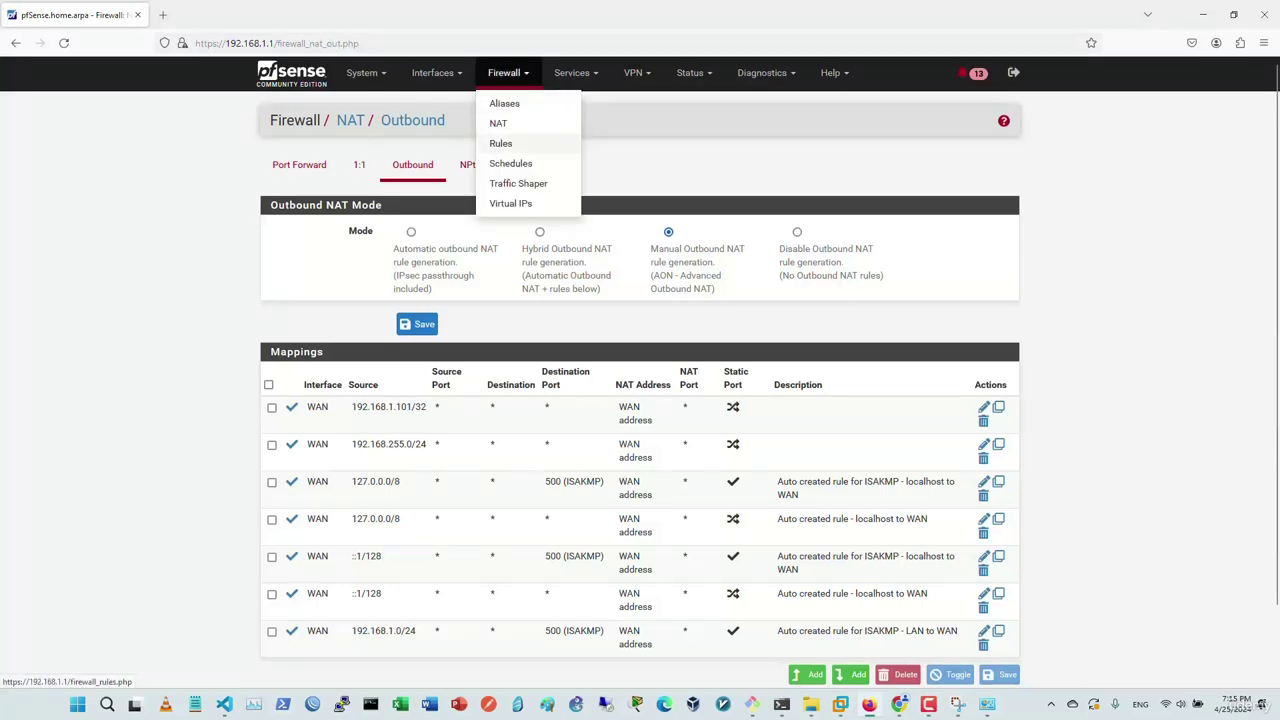
left_click(505, 143)
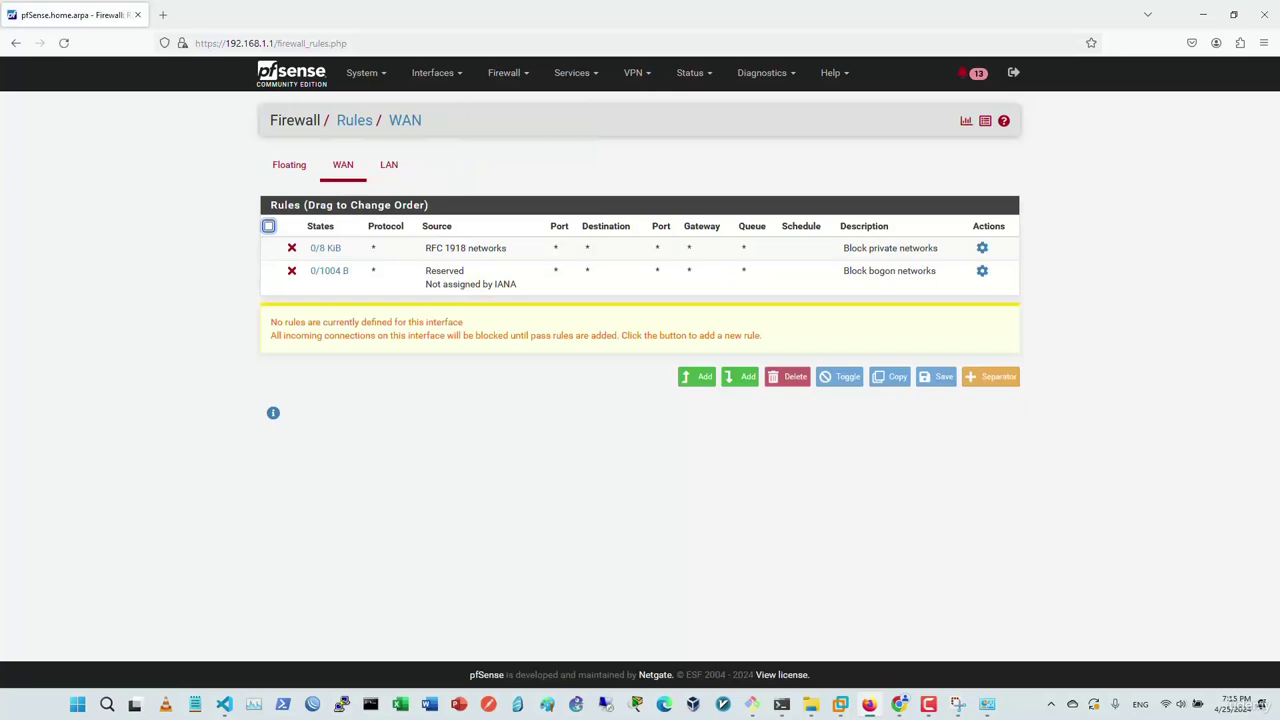
left_click(389, 164)
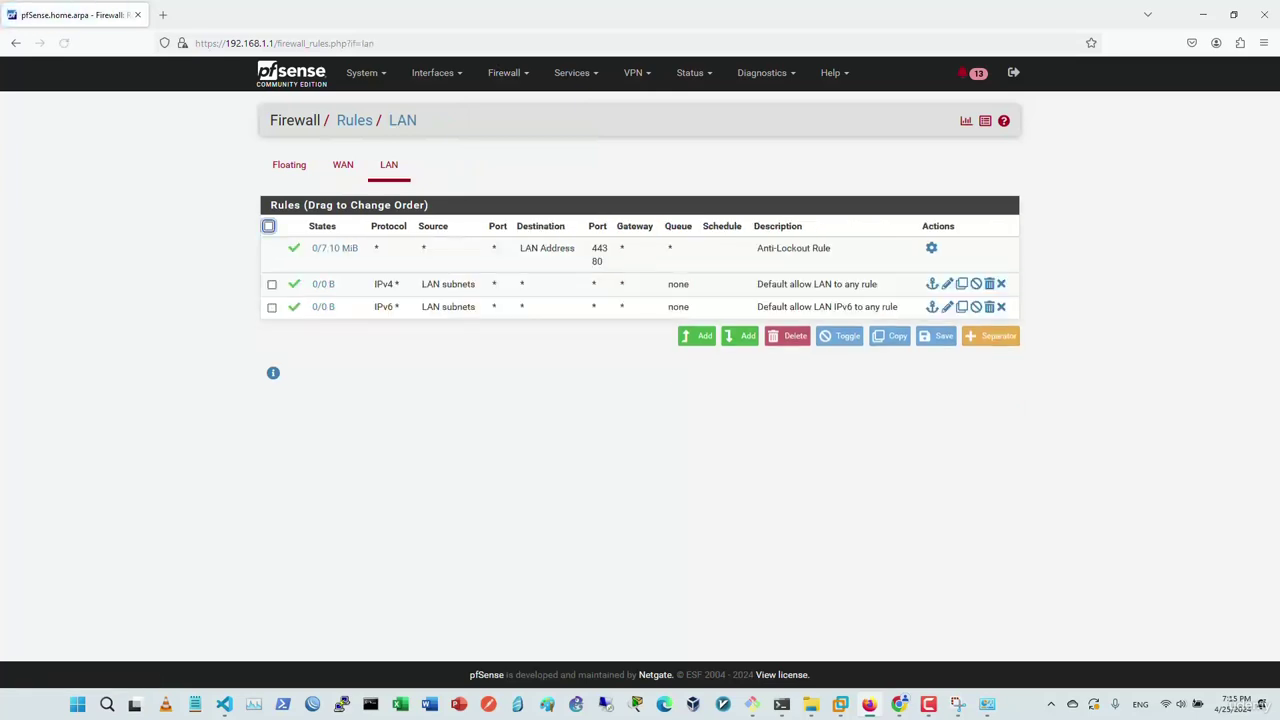
left_click(343, 164)
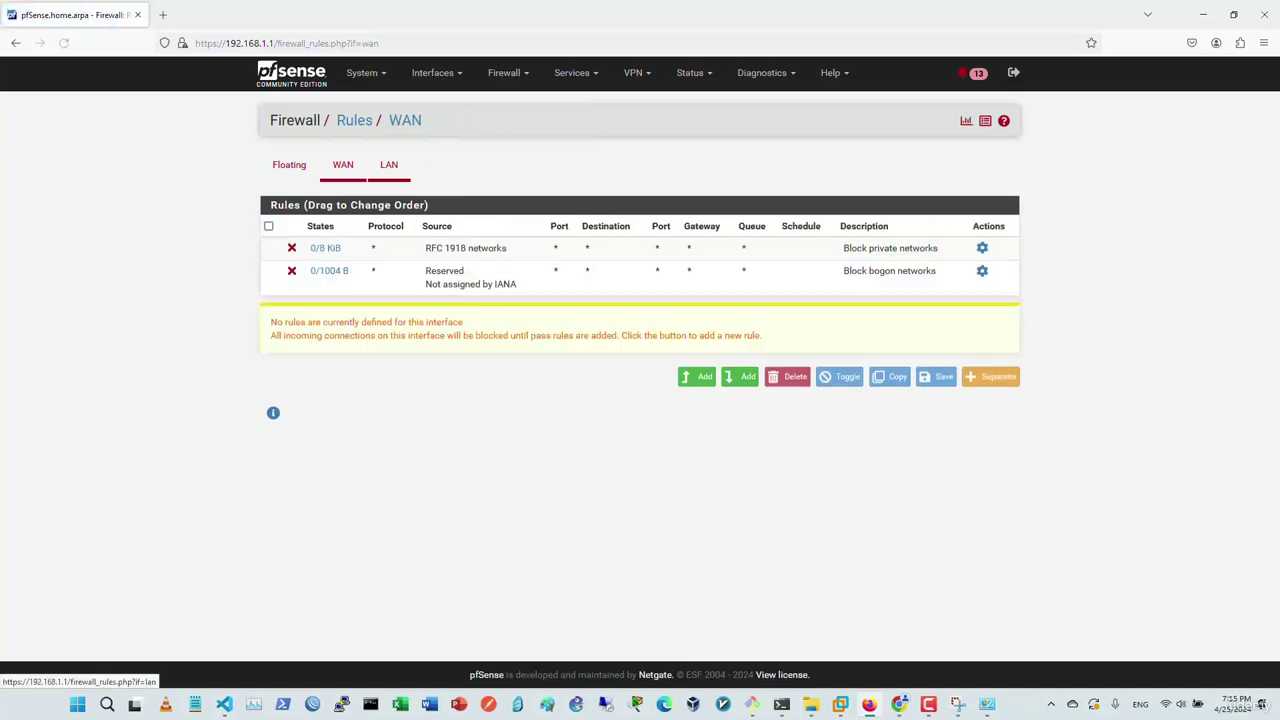
Disable the default IPv4 and IPv6 allow rules on the LAN interface and apply the firewall changes
left_click(389, 164)
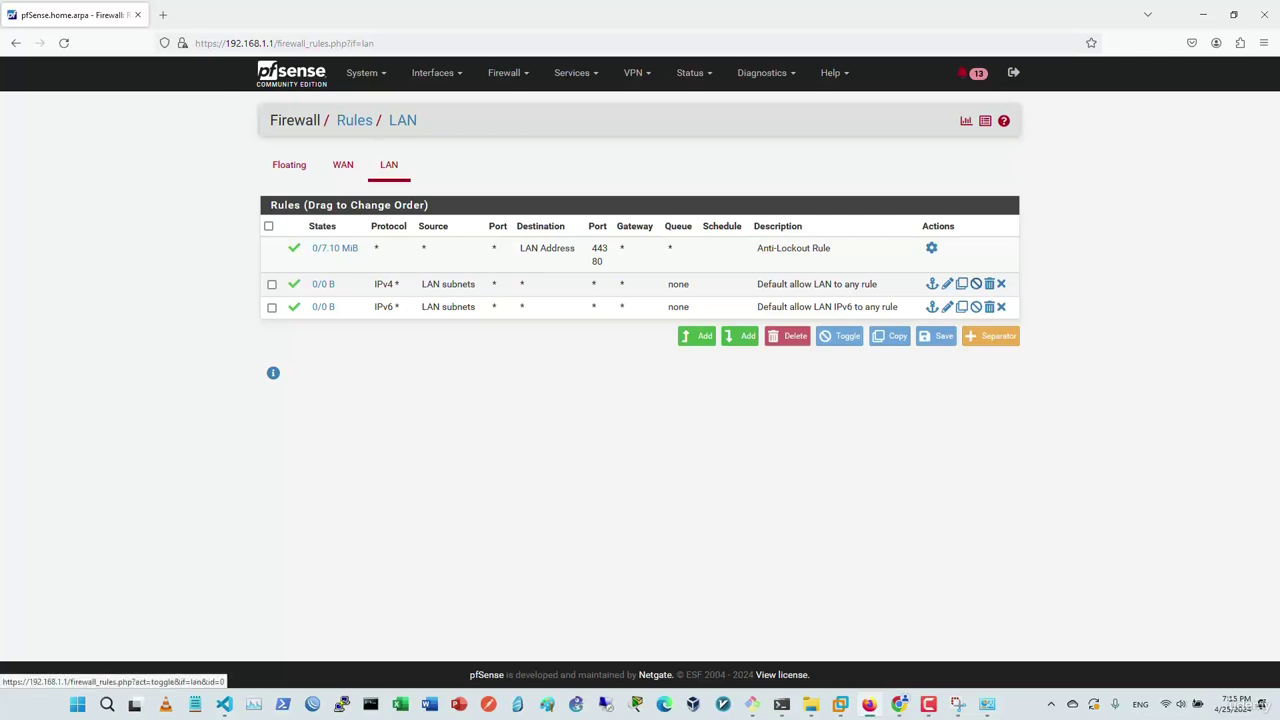
left_click(976, 284)
left_click(975, 371)
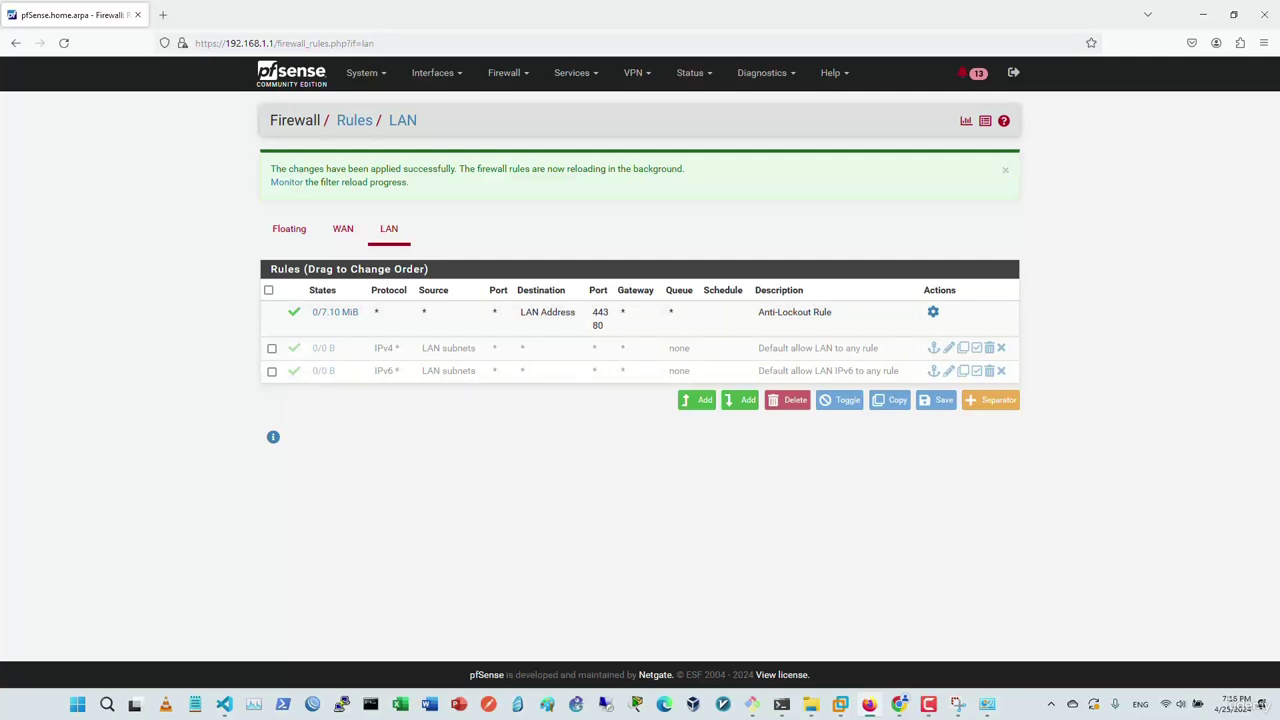
Switch to the Snipping Tool sketch and draw an arrow into the VM box from an underlined U
key("alt+Tab")
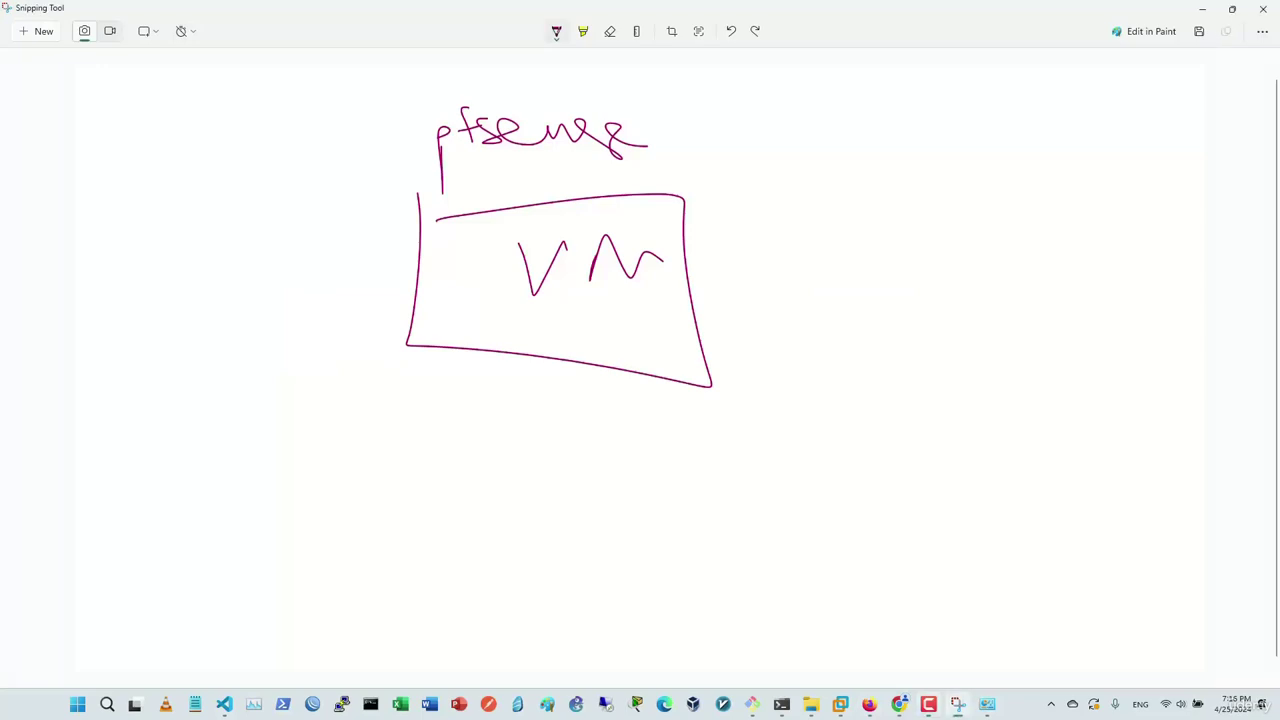
mouse_move(988, 276)
left_mouse_down()
mouse_move(684, 302)
mouse_move(728, 312)
left_mouse_up()
left_click_drag(913, 178, 957, 198)
left_click_drag(903, 228, 960, 227)
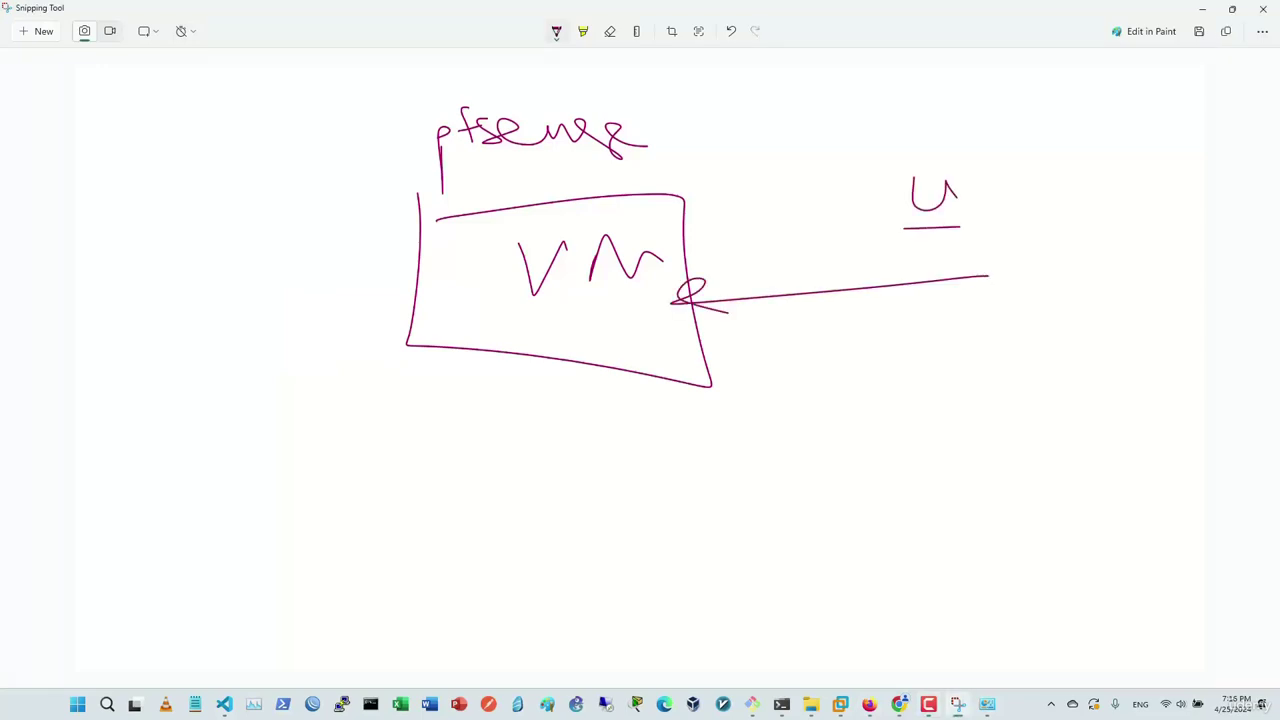
Draw an arrow from the VM box down to a handwritten FW label and write "deny" beside it
left_click_drag(522, 366, 492, 500)
left_click_drag(483, 570, 567, 536)
left_click_drag(484, 562, 547, 558)
mouse_move(581, 538)
left_mouse_down()
mouse_move(584, 562)
mouse_move(620, 524)
left_mouse_up()
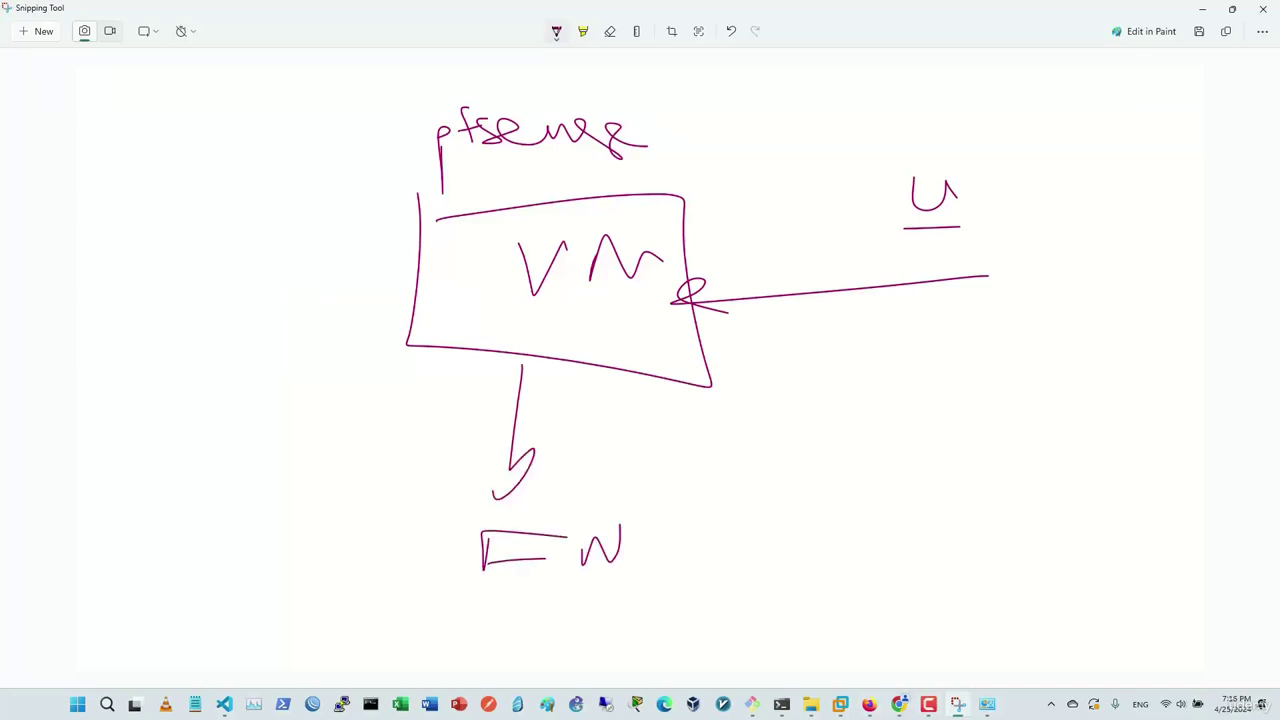
mouse_move(636, 440)
left_mouse_down()
mouse_move(646, 462)
mouse_move(690, 460)
mouse_move(748, 430)
mouse_move(716, 476)
left_mouse_up()
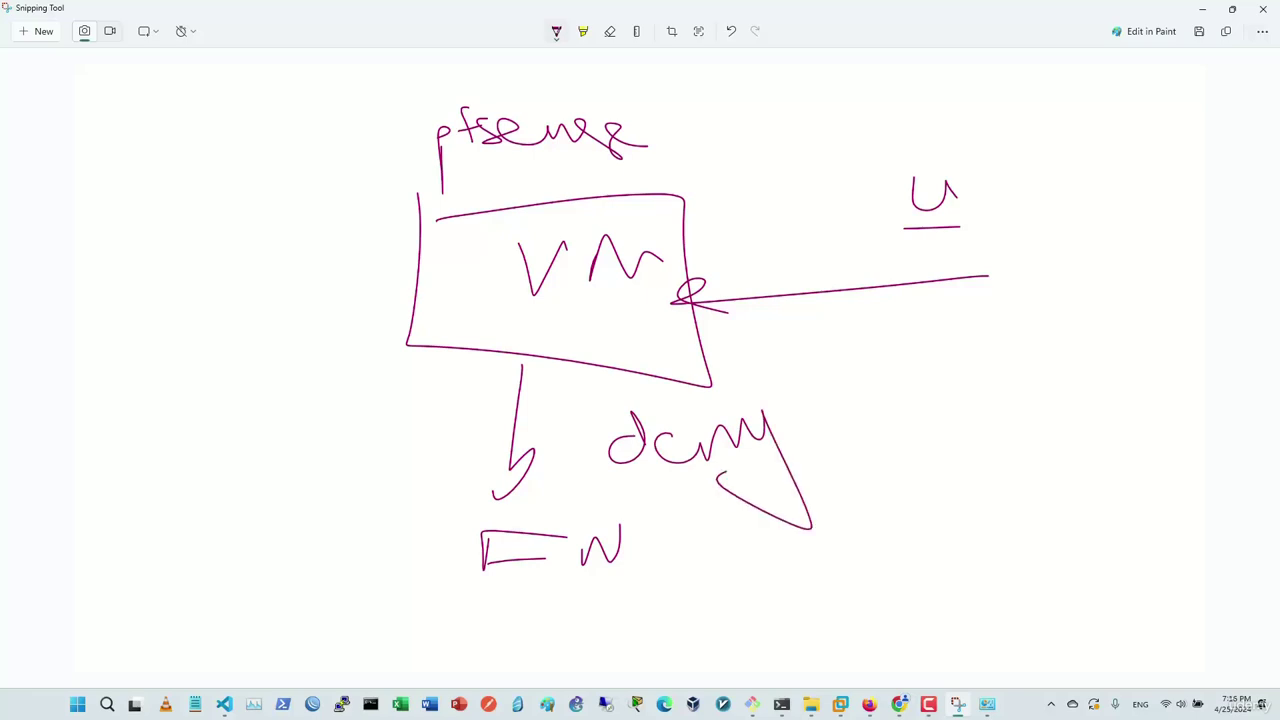
Scribble over the incoming arrow's tip at the VM box and draw another arrow out to a handwritten NAT label
mouse_move(706, 276)
left_mouse_down()
mouse_move(720, 262)
mouse_move(744, 318)
mouse_move(720, 320)
mouse_move(698, 298)
left_mouse_up()
left_click_drag(476, 312, 358, 422)
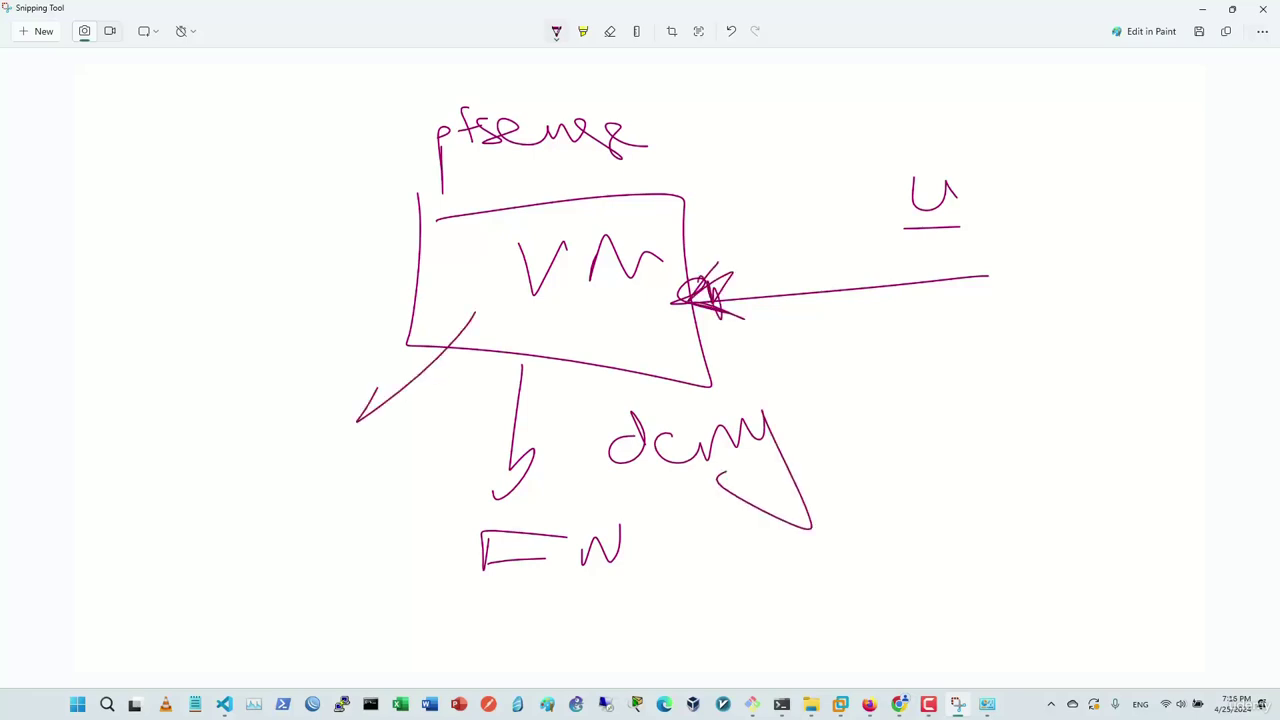
left_click_drag(380, 378, 356, 424)
mouse_move(276, 500)
left_mouse_down()
mouse_move(350, 482)
mouse_move(390, 484)
mouse_move(402, 502)
left_mouse_up()
left_click_drag(372, 468, 450, 463)
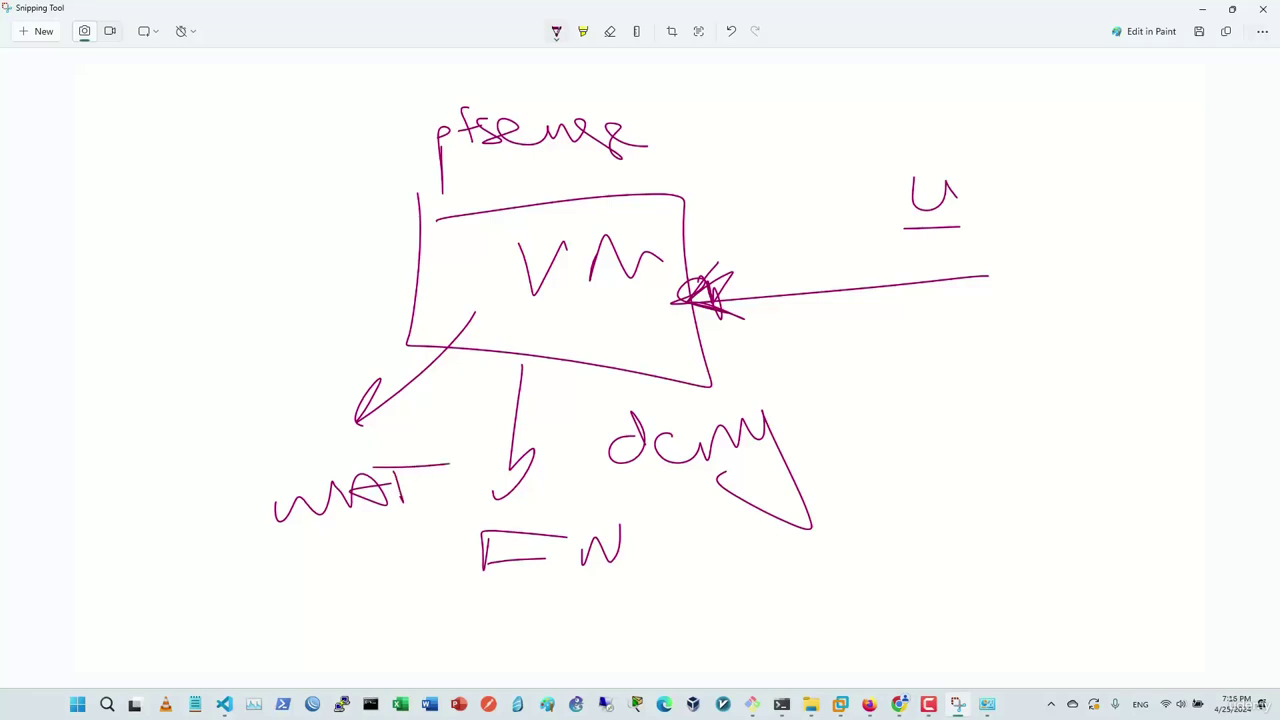
Circle the U, add an outgoing arrow labelled Int on the VM box's far side, and underline "deny"
left_click_drag(947, 130, 864, 110)
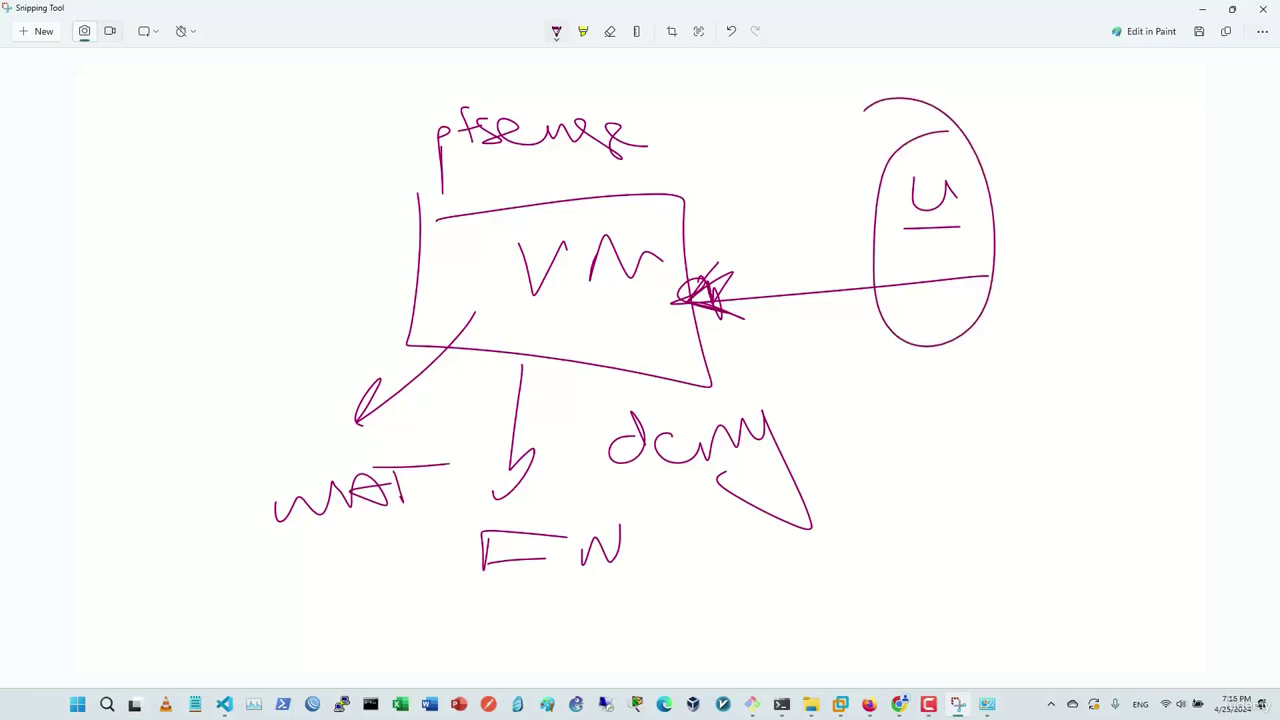
left_click_drag(458, 268, 200, 256)
left_click_drag(274, 238, 212, 281)
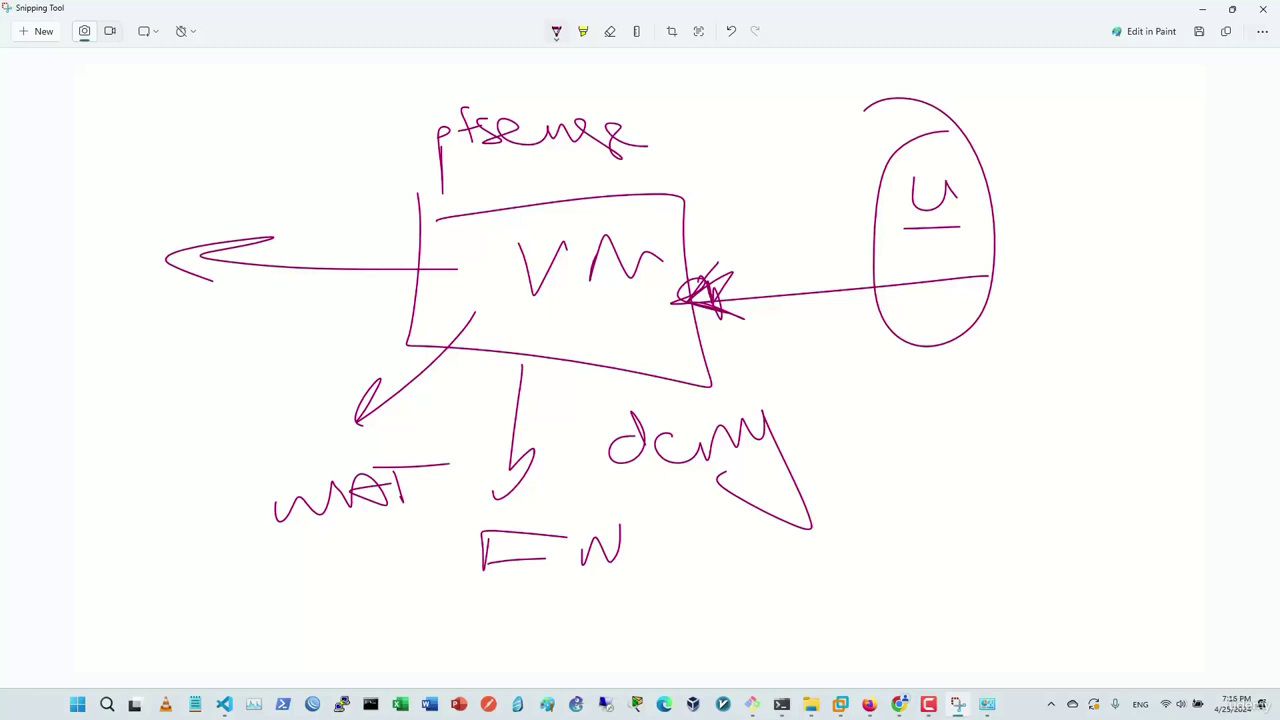
mouse_move(188, 146)
left_mouse_down()
mouse_move(176, 192)
mouse_move(212, 168)
mouse_move(302, 172)
left_mouse_up()
left_click_drag(276, 146, 400, 152)
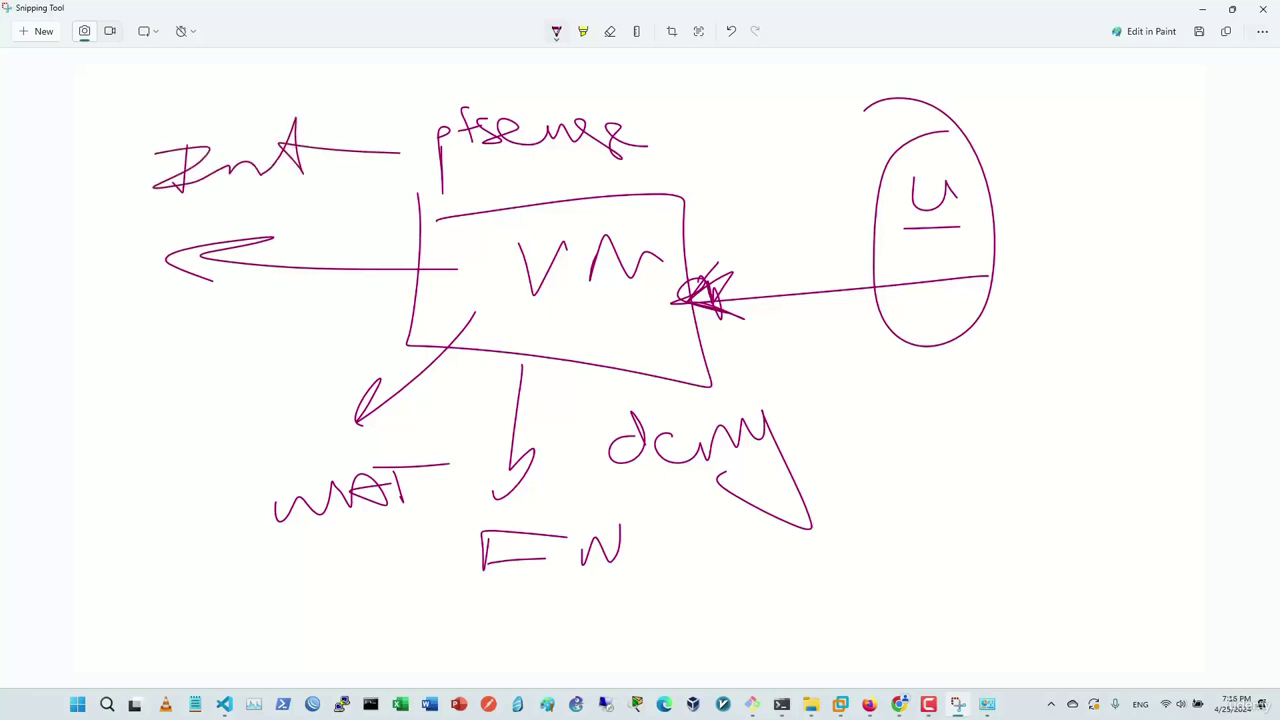
mouse_move(616, 489)
left_mouse_down()
mouse_move(800, 489)
mouse_move(736, 496)
mouse_move(764, 502)
left_mouse_up()
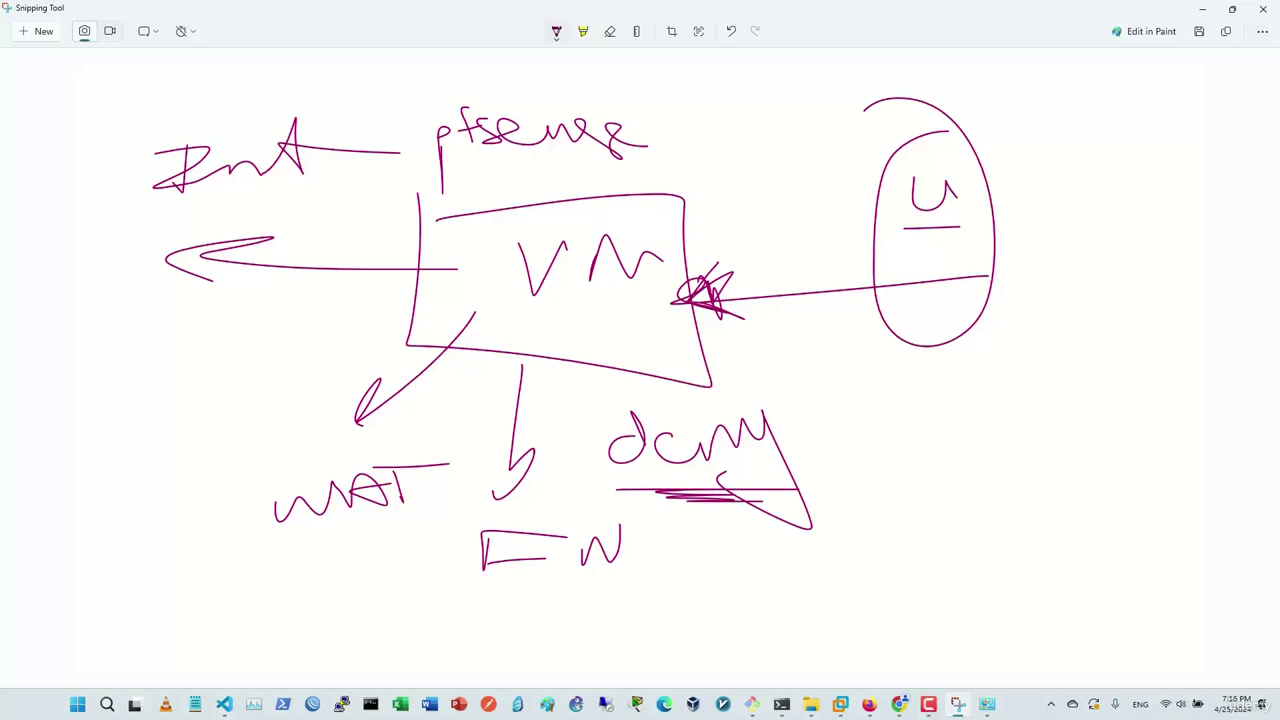
Switch to the Ubuntu VM and ping 1.1.1.1 with the LAN allow rules disabled, stopping after a few packets
key("alt+Tab")
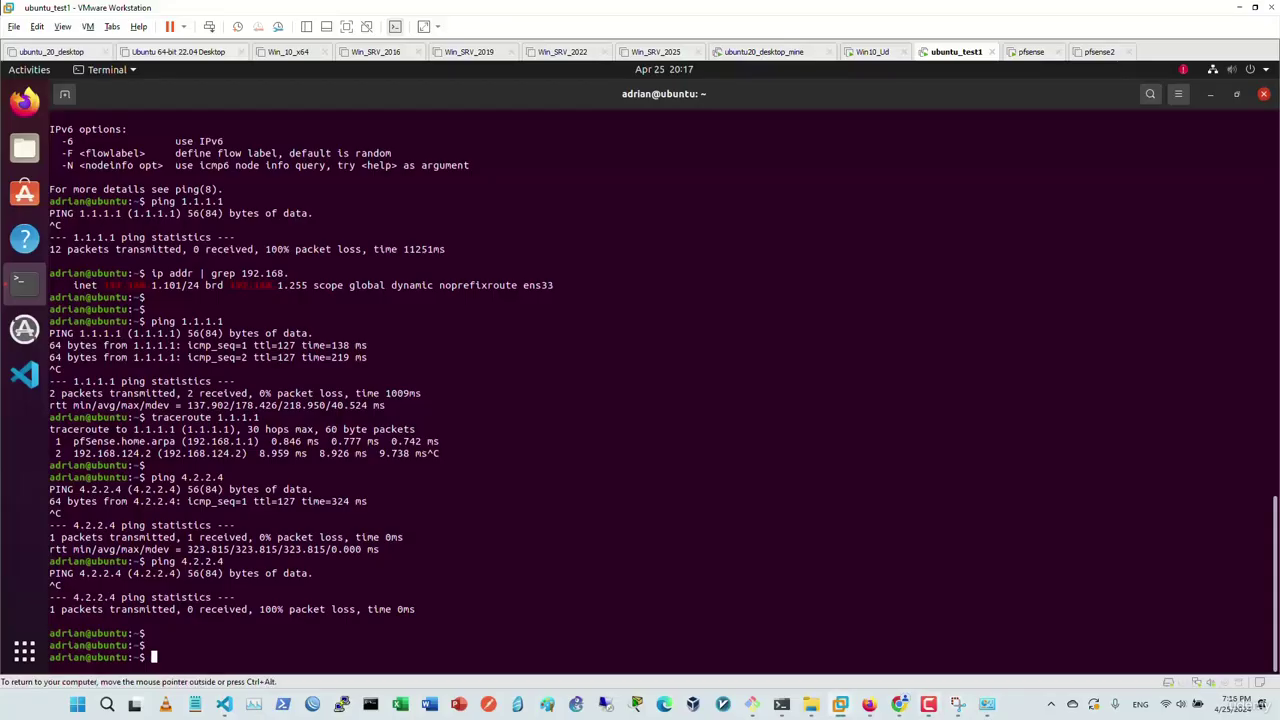
key("Return")
type("ping 1.1.1.")
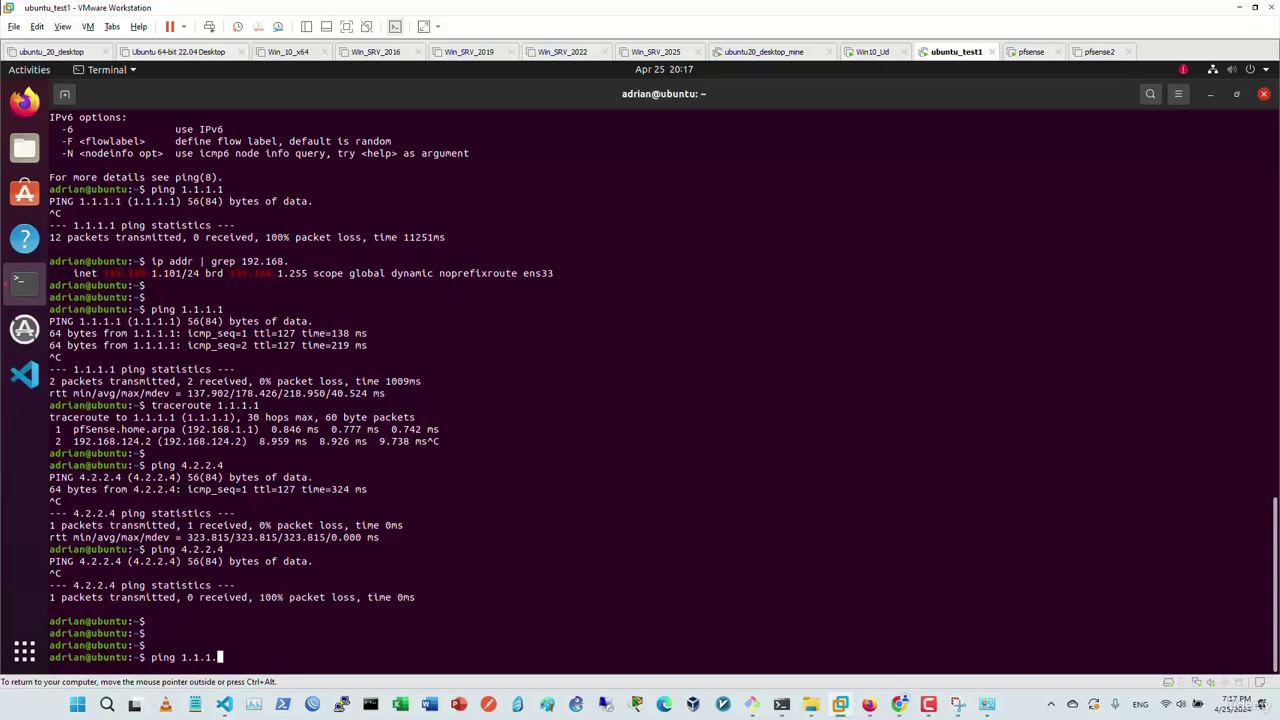
type("1")
key("Return")
key("ctrl+c")
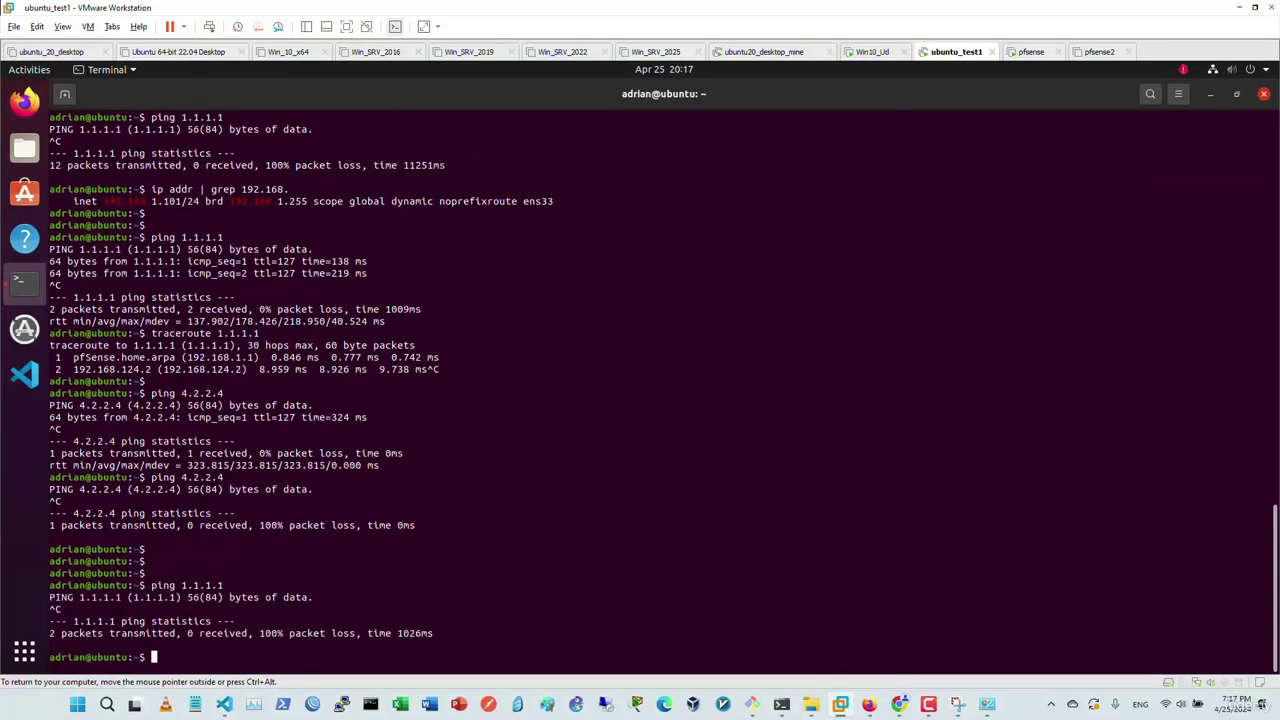
Trace the route to 1.1.1.1 from the Ubuntu terminal and ping the pfSense gateway at 192.168.1.1
type("traceroute 1.1.1.1")
key("Return")
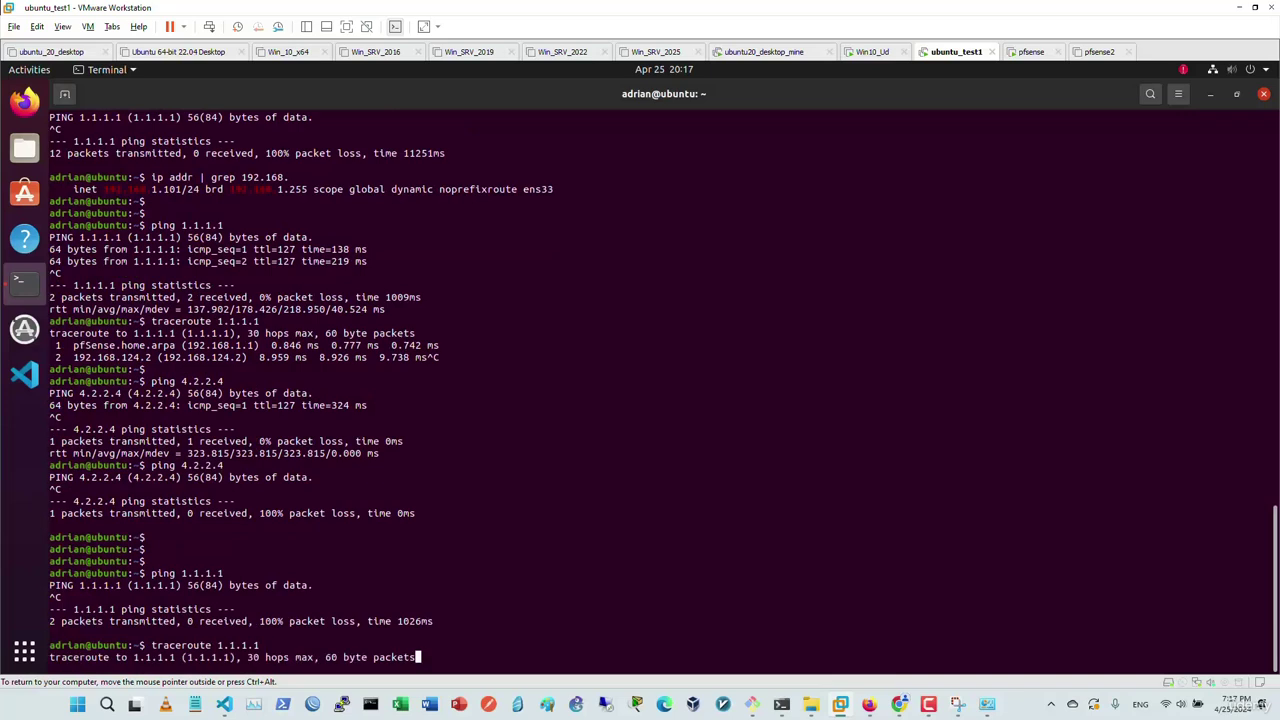
key("ctrl+c")
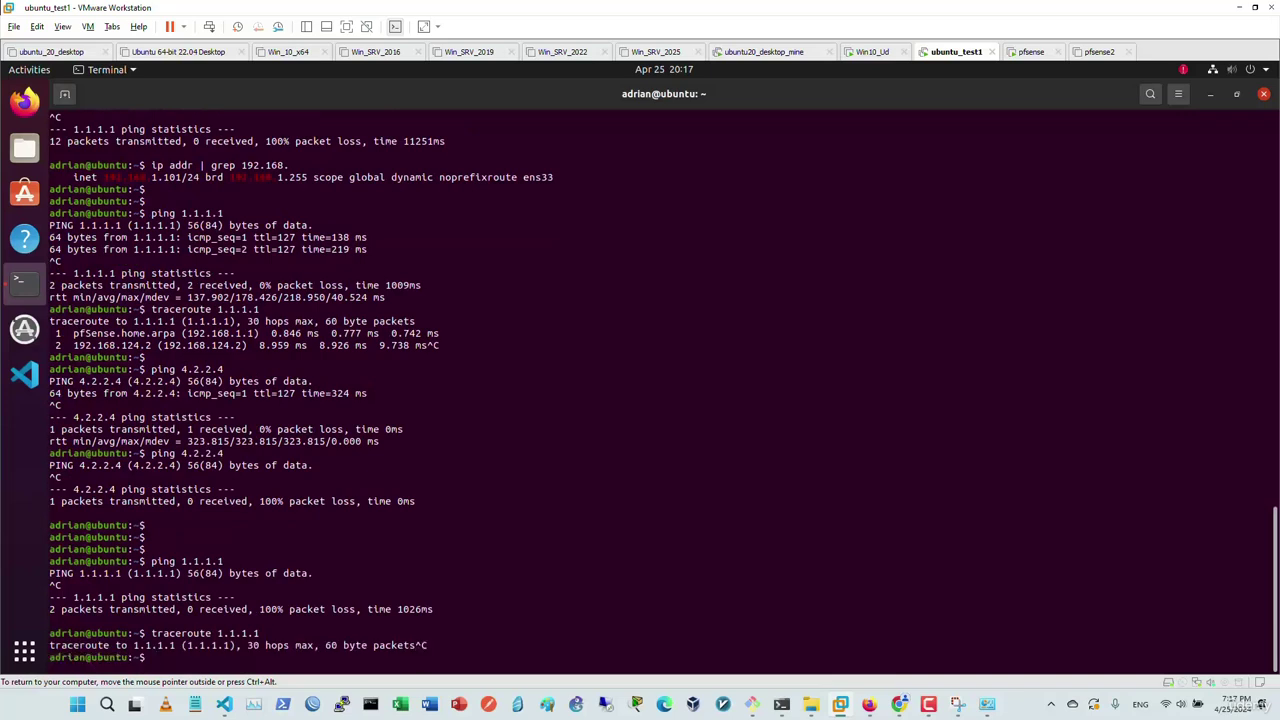
type("ping 192.168.1.1")
key("Return")
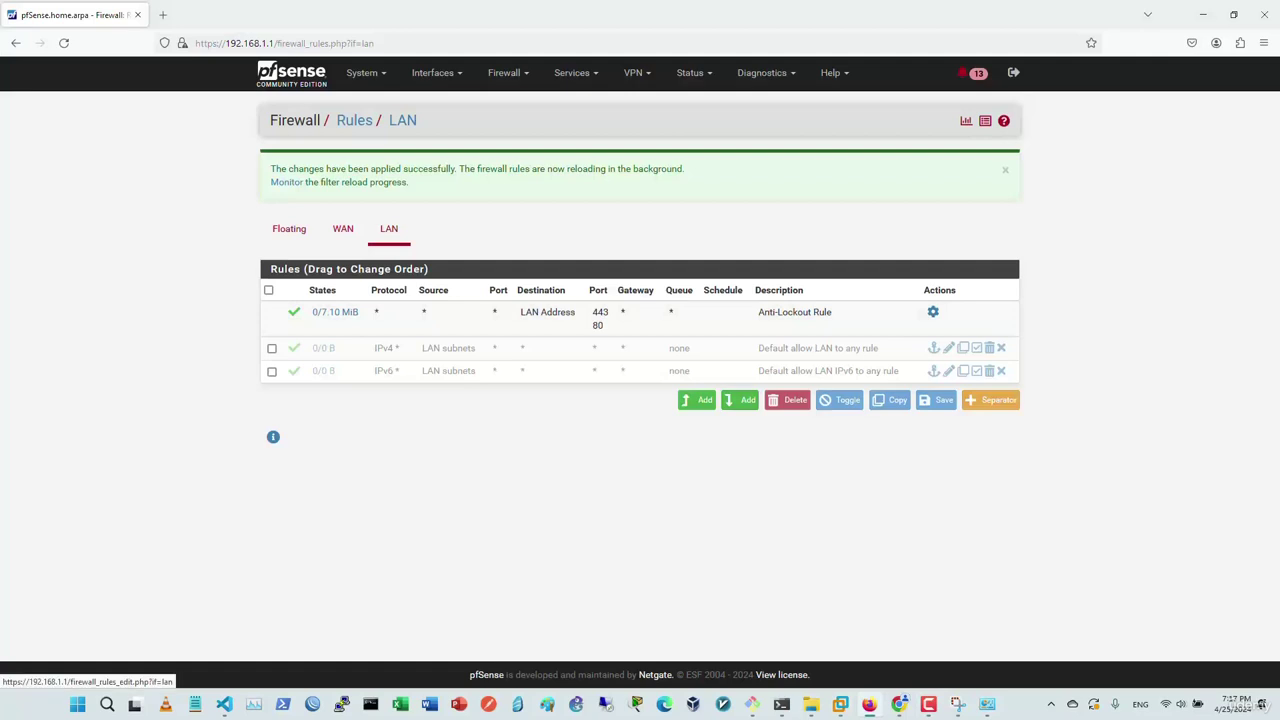
Start a new rule at the end of pfSense's LAN list with action Pass, interface LAN and address family IPv4
left_click(740, 400)
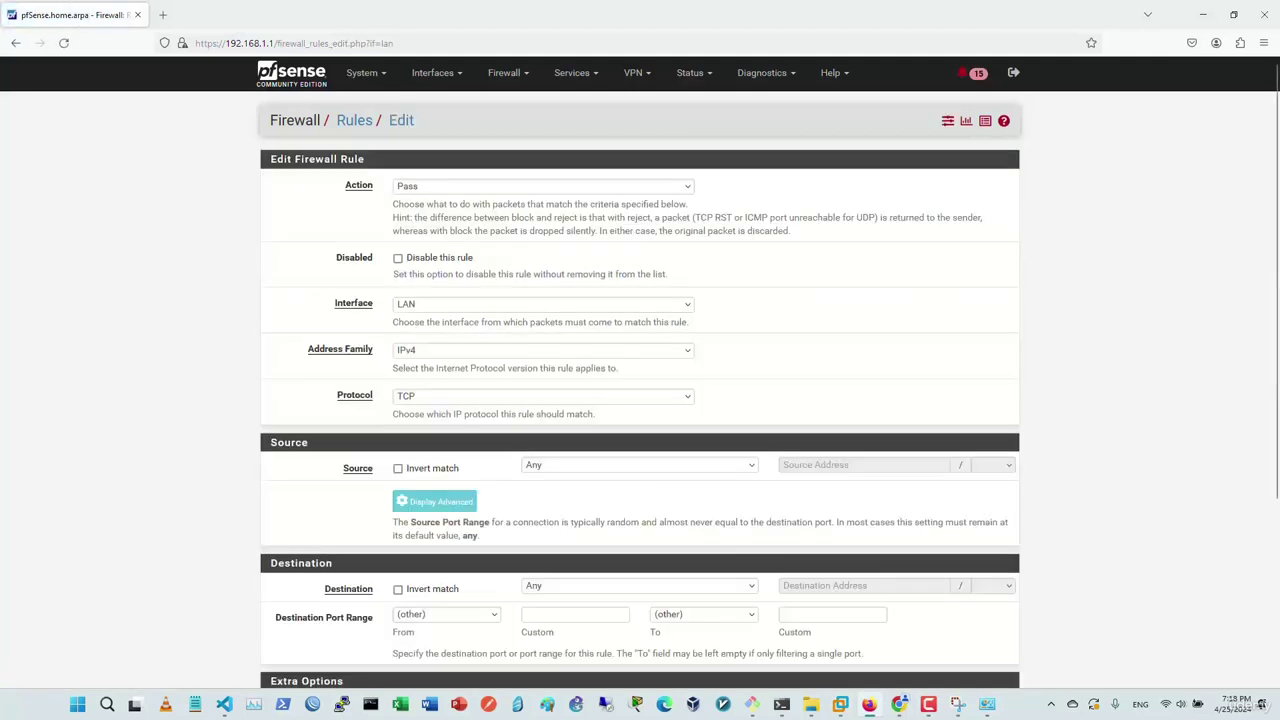
left_click(543, 186)
left_click(410, 206)
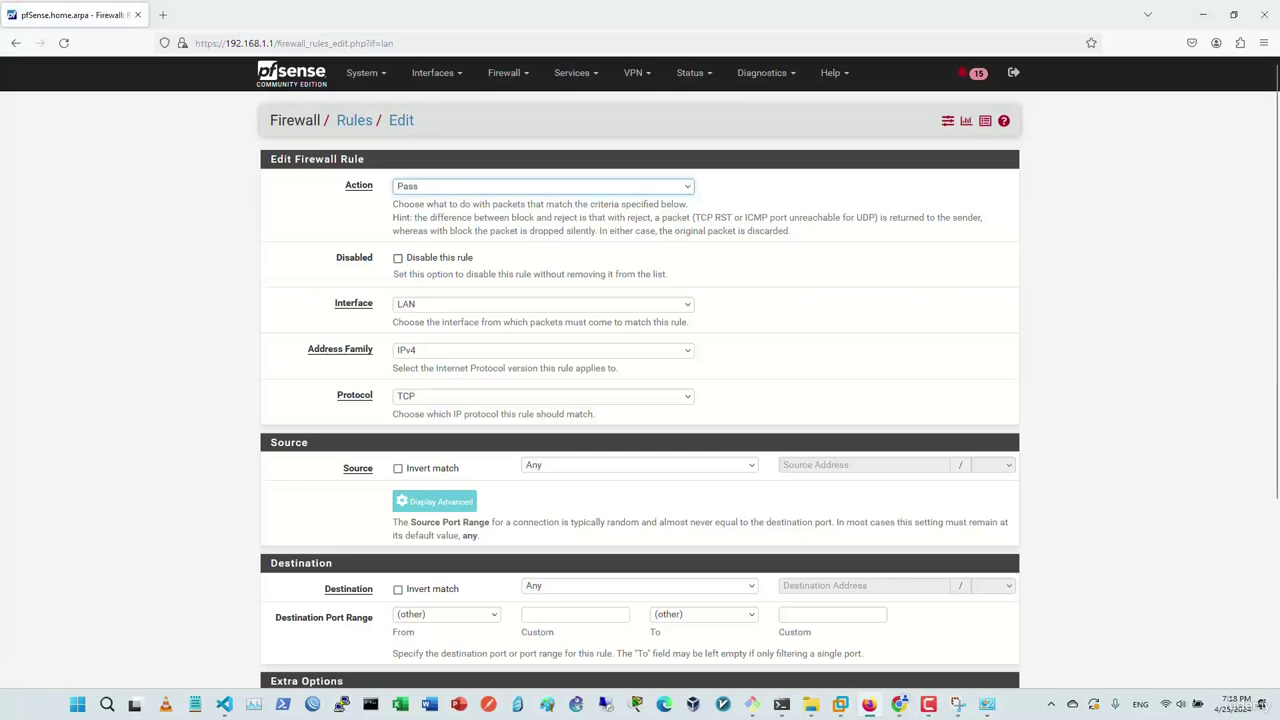
left_click(543, 304)
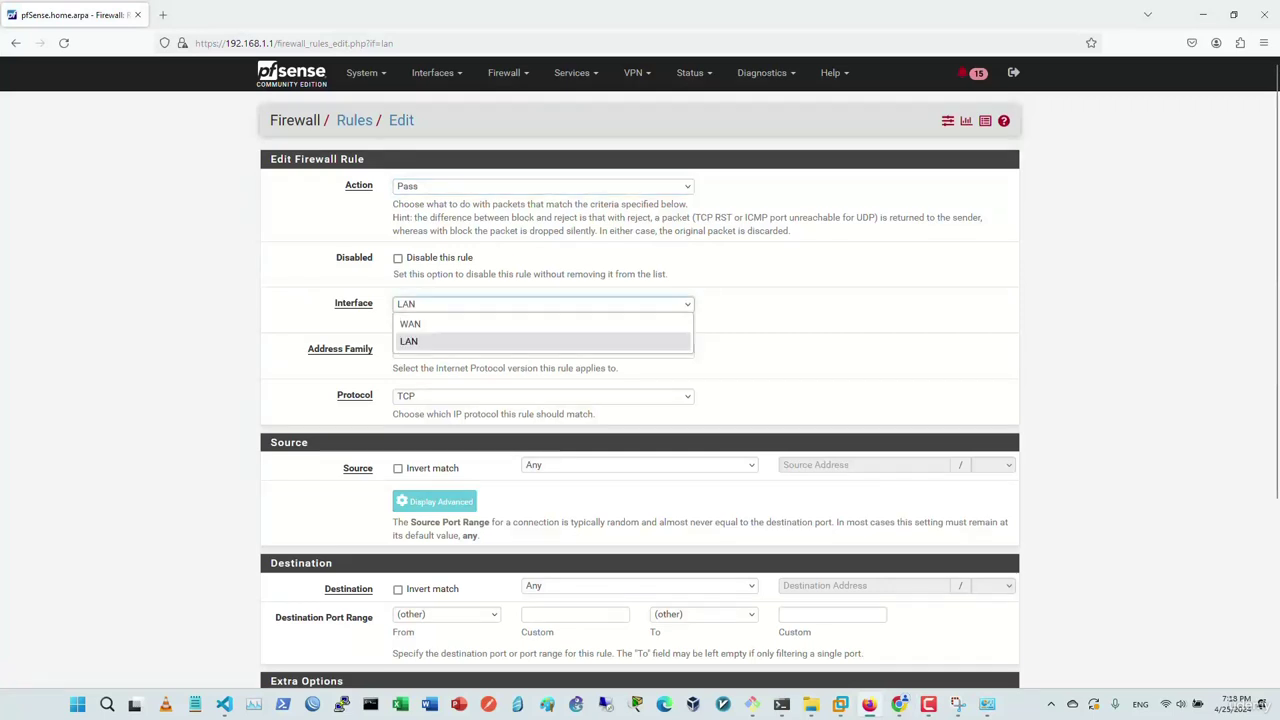
left_click(410, 340)
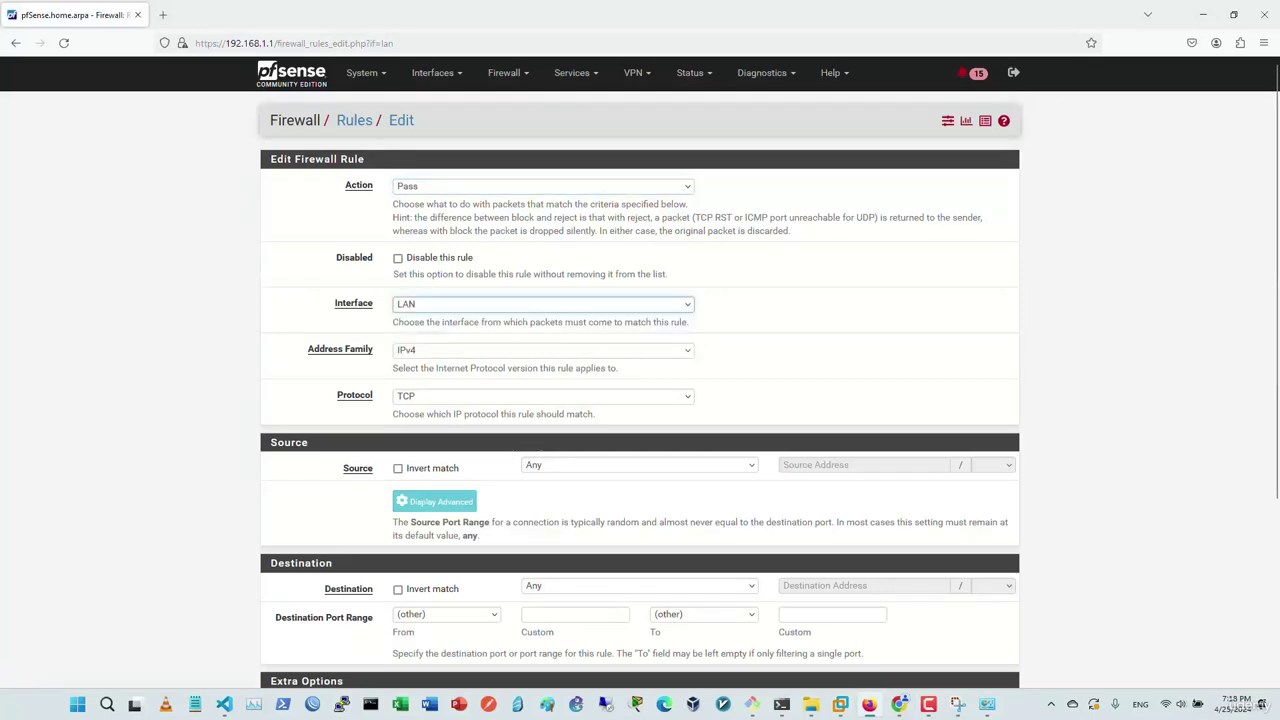
left_click(543, 350)
left_click(410, 369)
Set the new rule's protocol to Any and its source to the single address 192.168.1.101
scroll(640, 370, "down", 2)
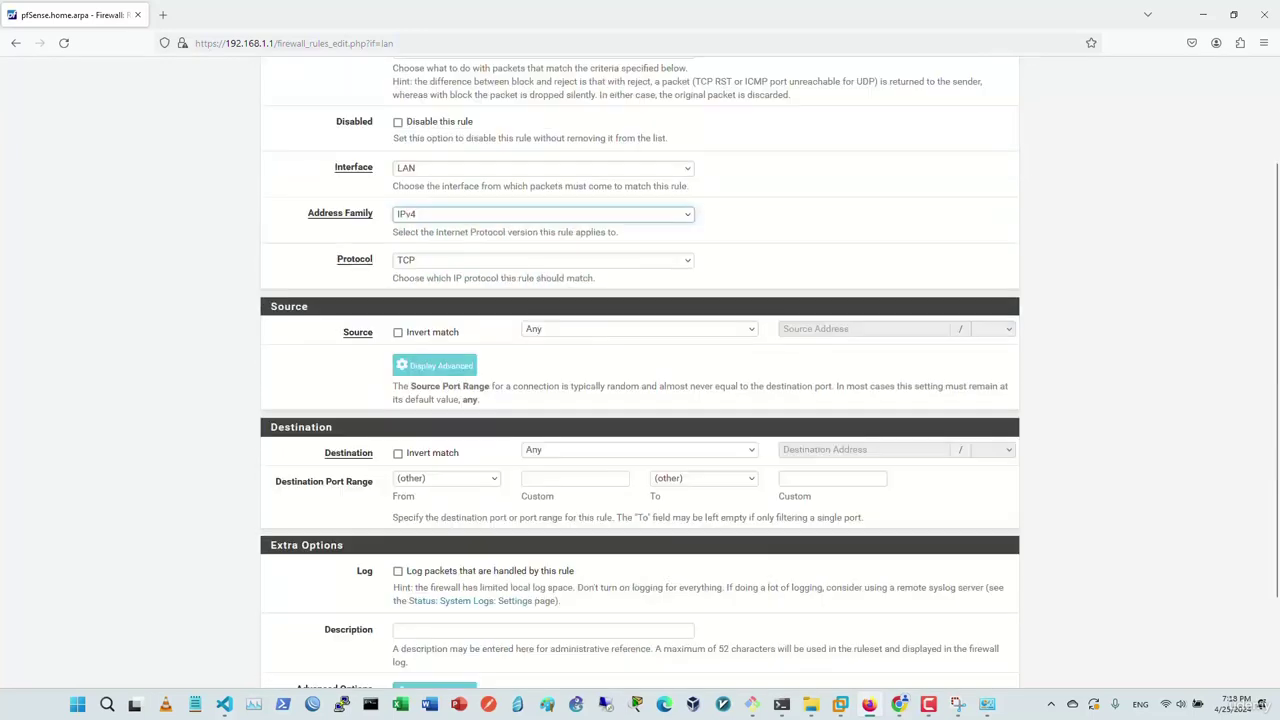
left_click(543, 260)
left_click(410, 278)
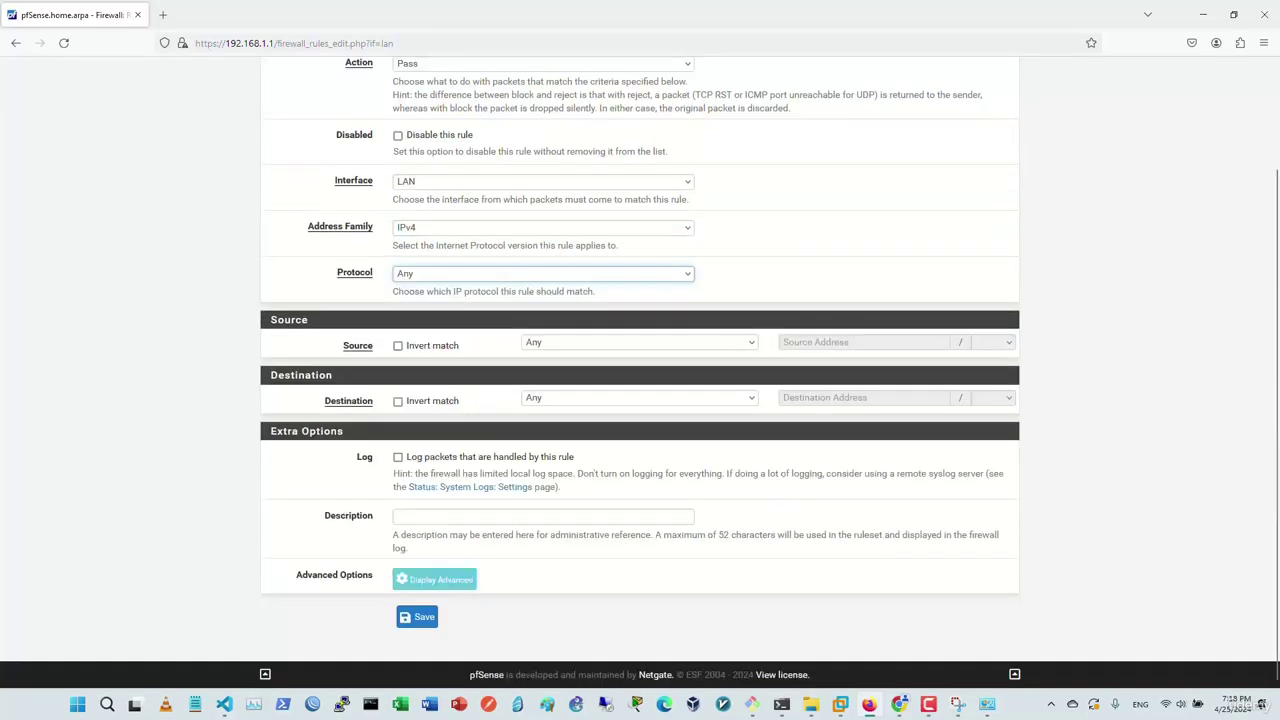
left_click(600, 342)
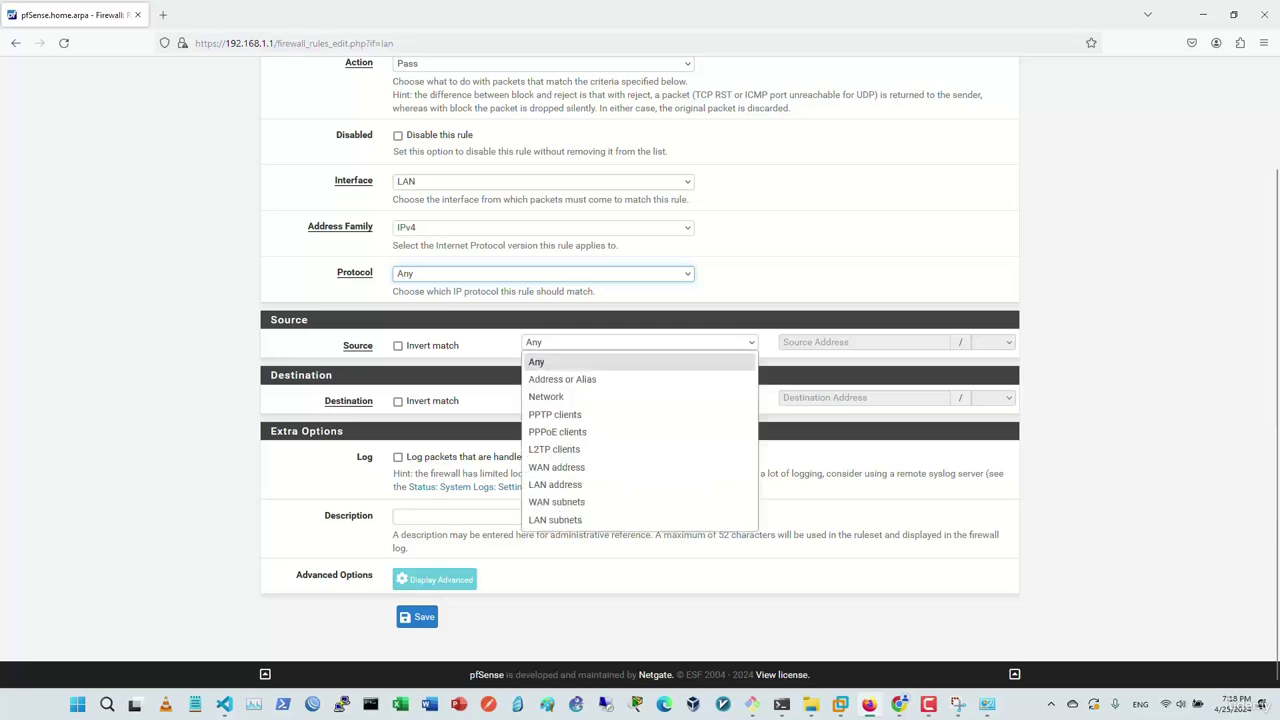
left_click(546, 396)
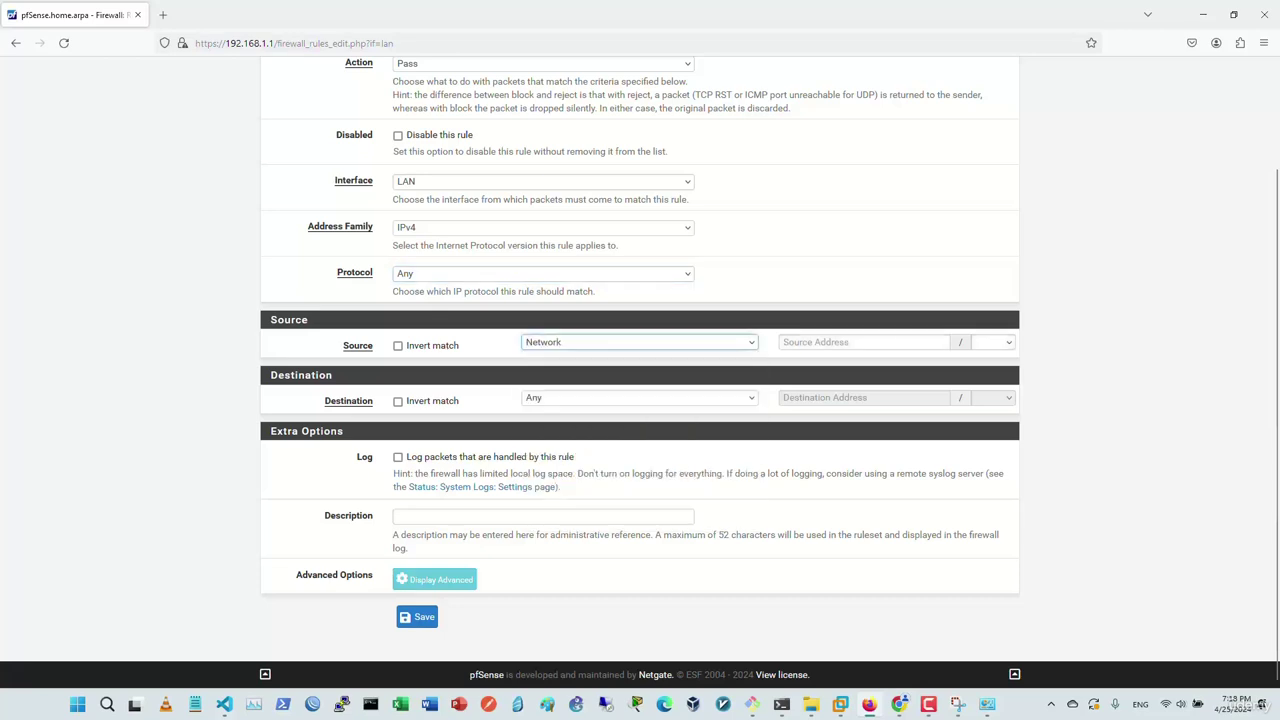
left_click(600, 342)
left_click(562, 379)
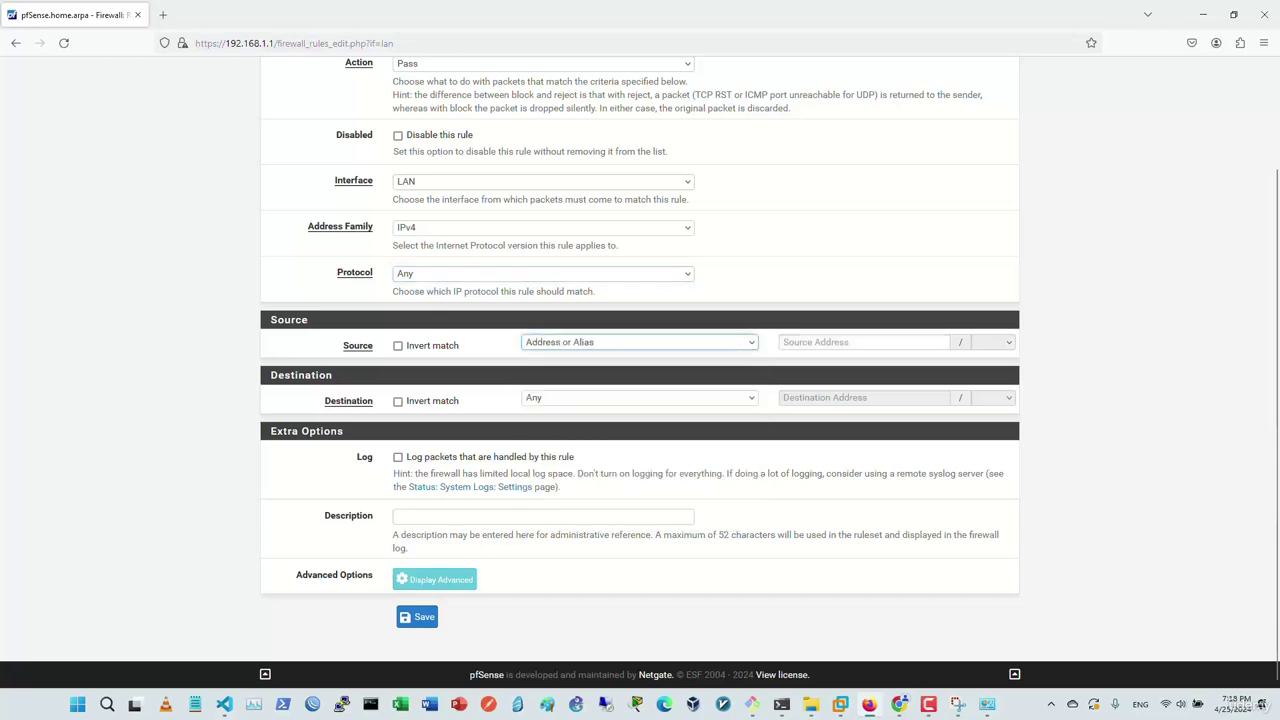
left_click(600, 342)
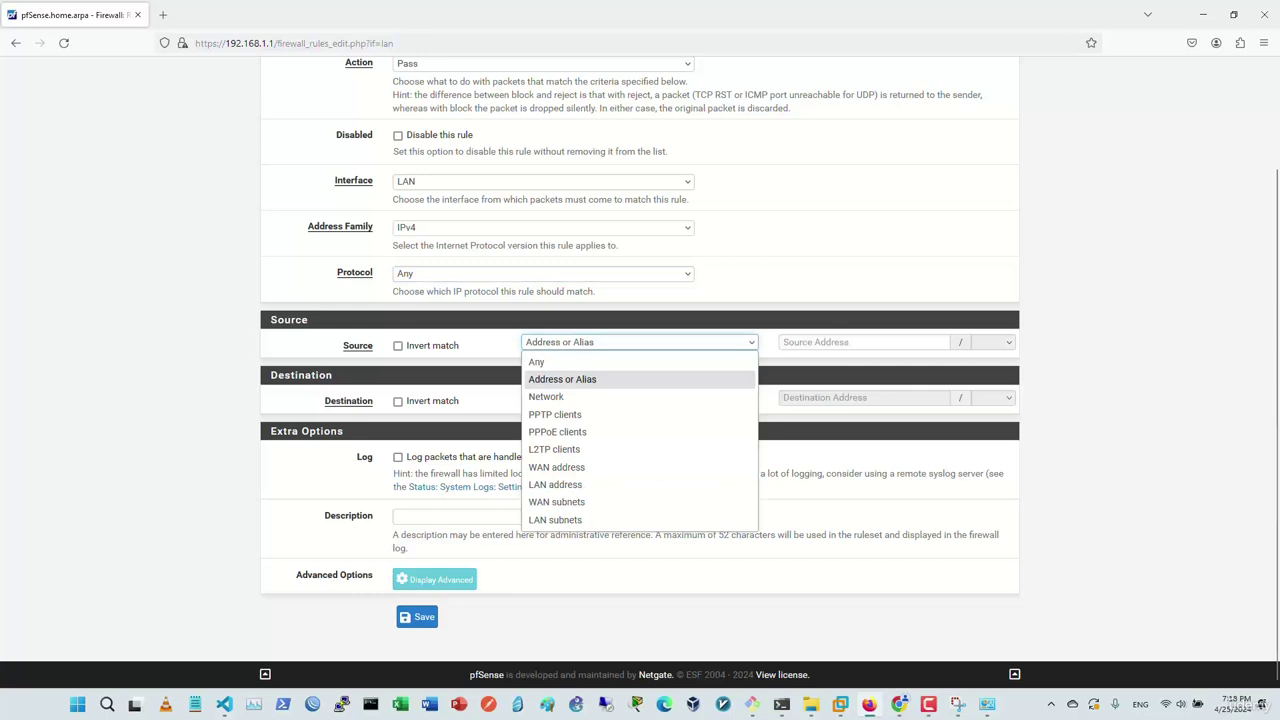
key("Escape")
left_click(864, 342)
type("1")
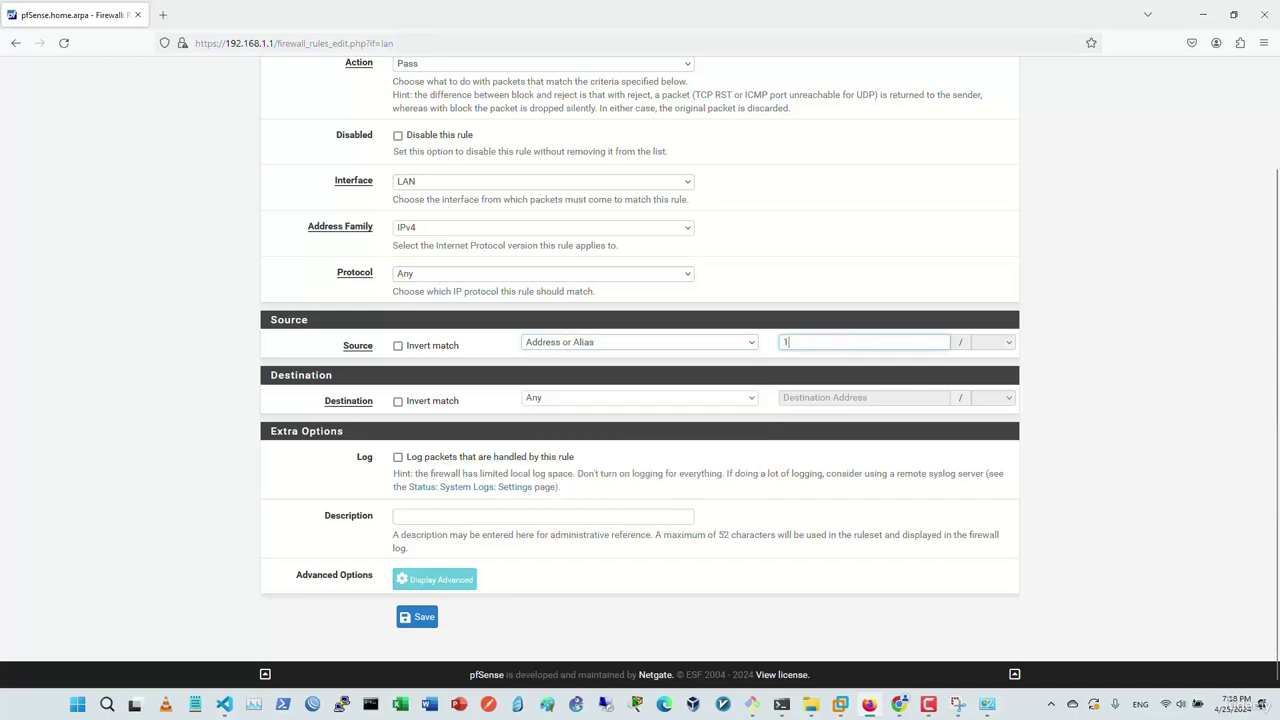
type("92.168.1.101")
Leave the rule's destination as Any, save the rule and apply the firewall changes
left_click(640, 398)
left_click(640, 398)
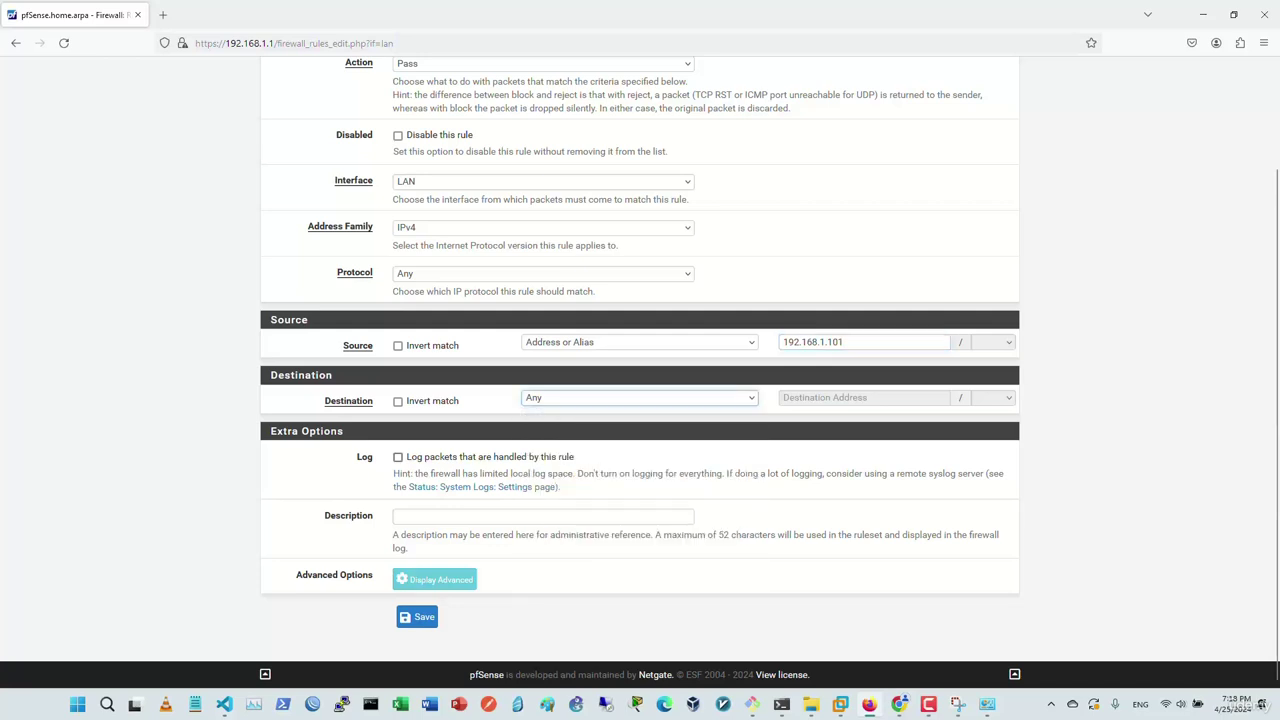
left_click(417, 617)
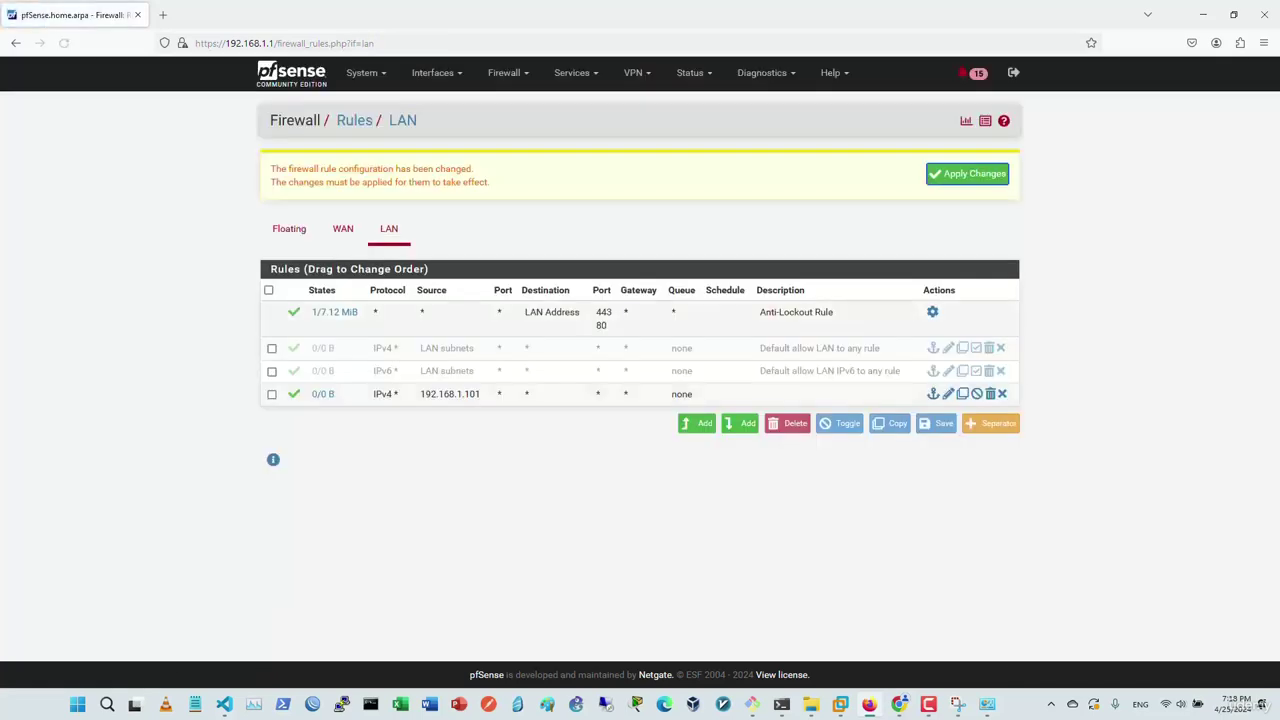
left_click(968, 174)
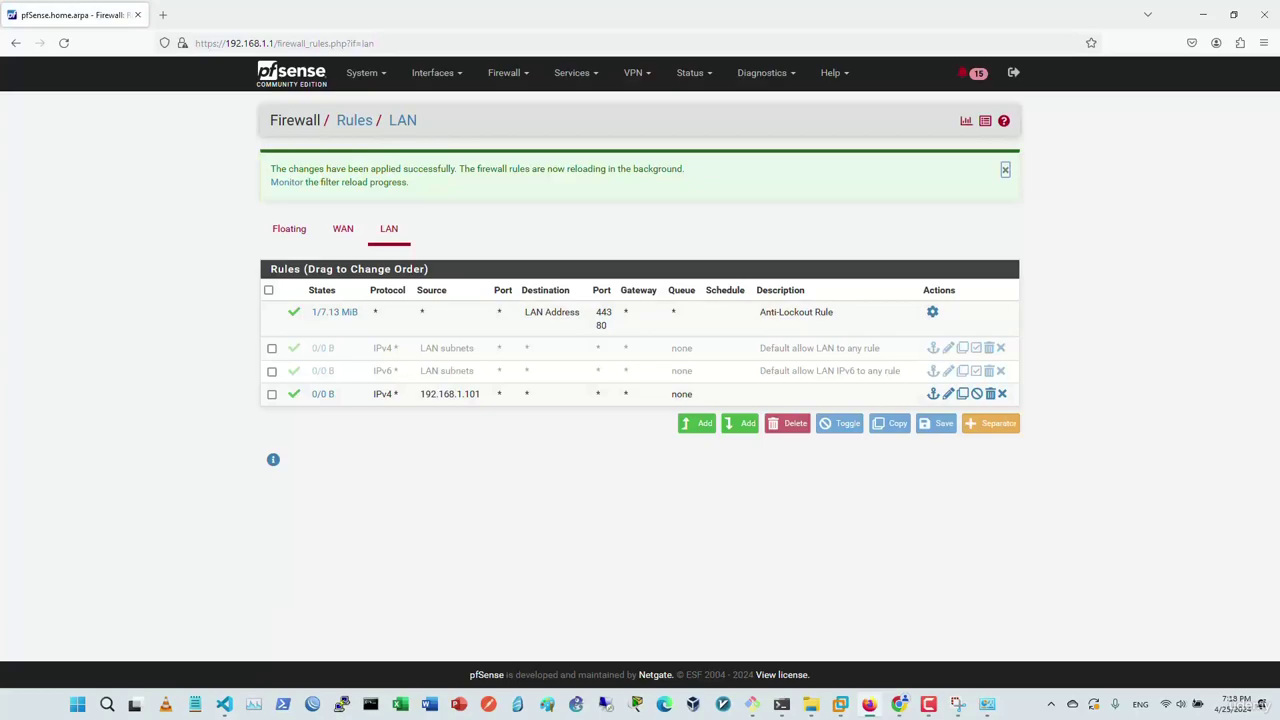
Switch to the Ubuntu VM, stop the running ping and ping the gateway 192.168.1.1 again for a few packets
key("alt+Tab")
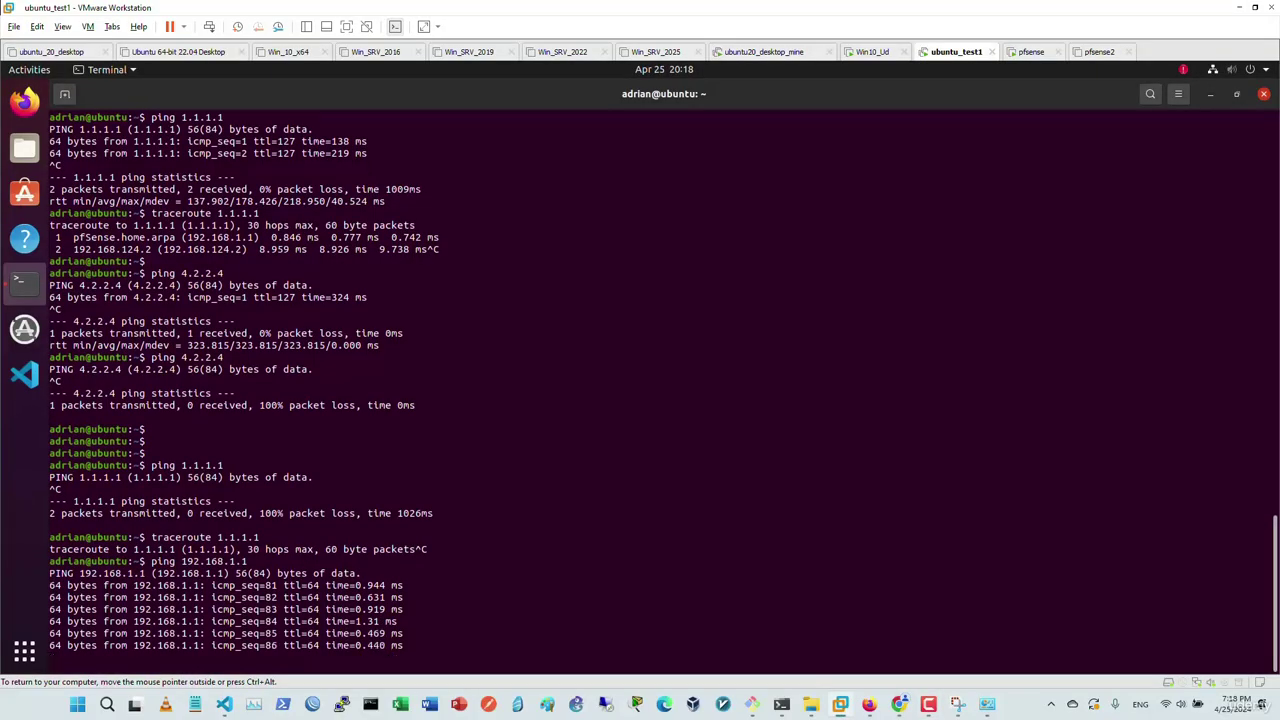
key("ctrl+c")
key("Up")
key("Return")
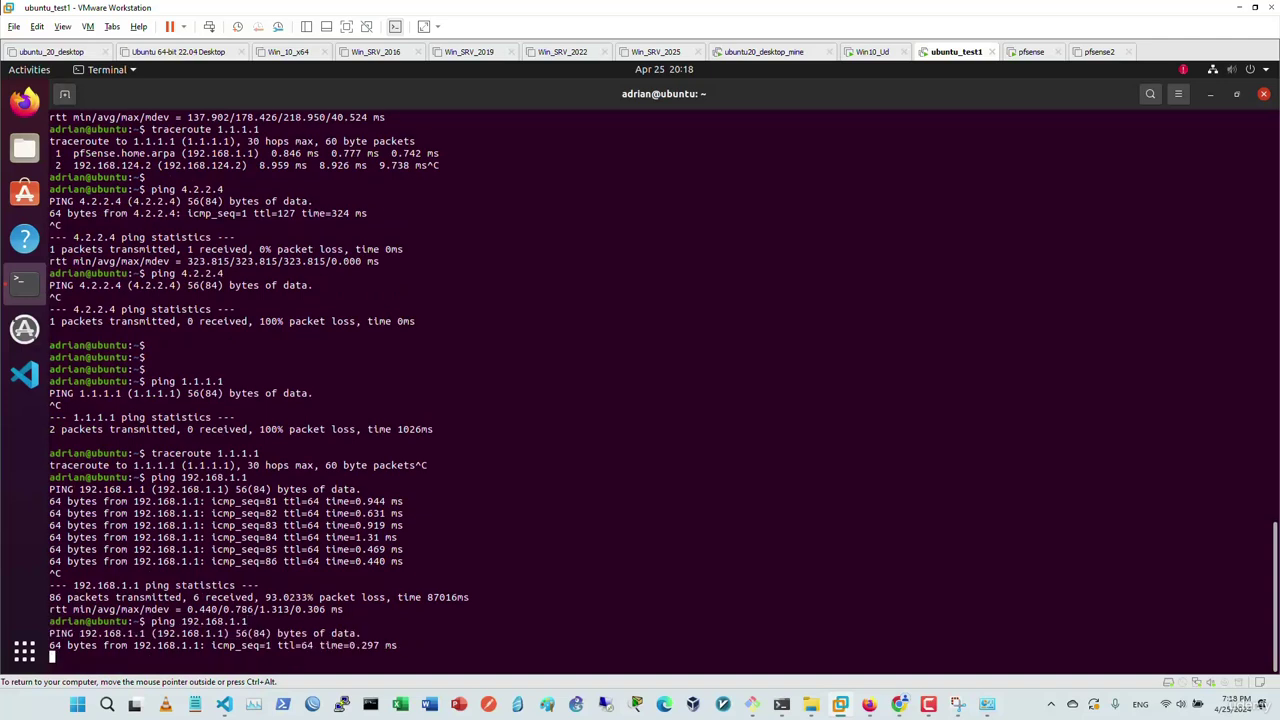
key("ctrl+c")
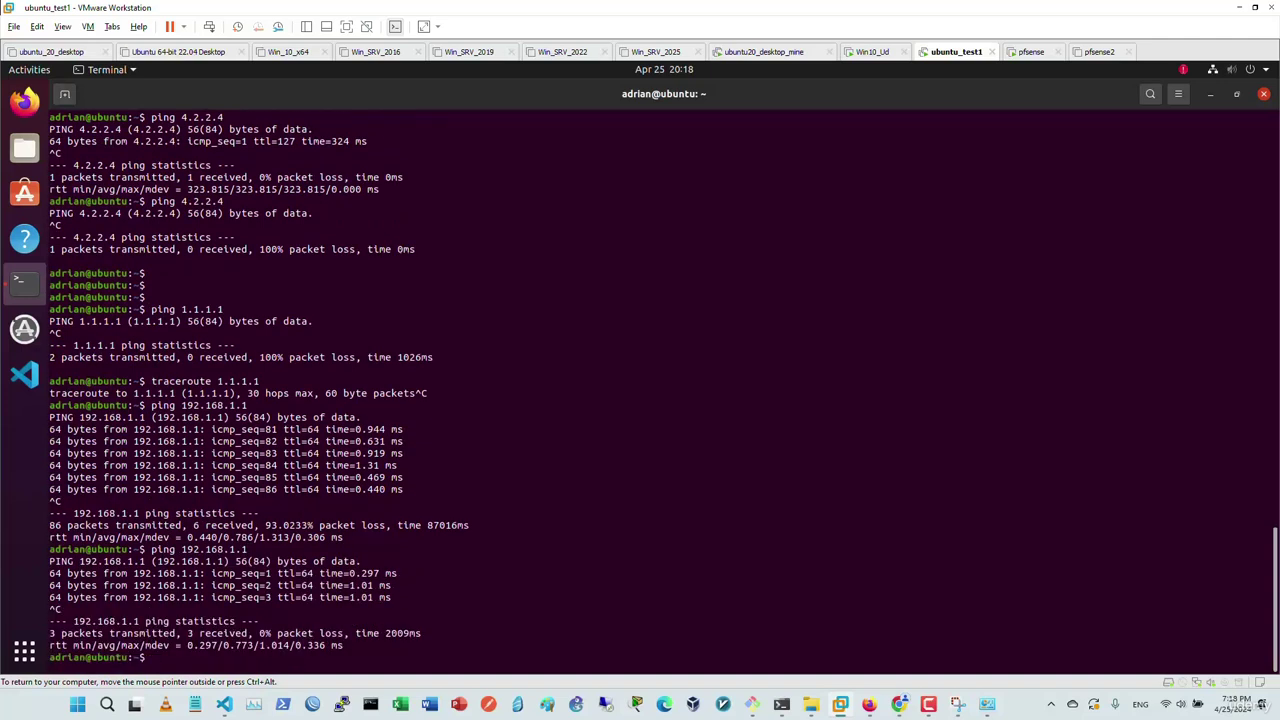
Ping 4.2.2.4 from the Ubuntu terminal and stop it after several replies
type("ping 4.2.2.4")
key("Return")
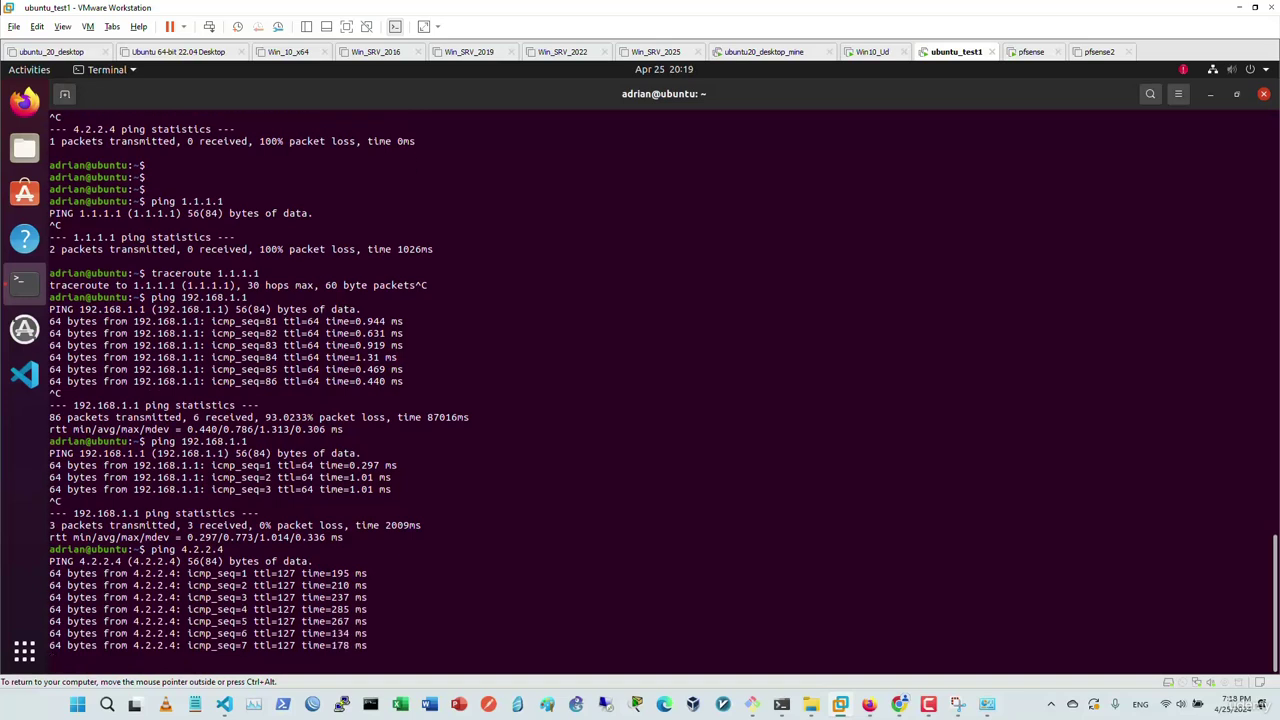
key("ctrl+c")
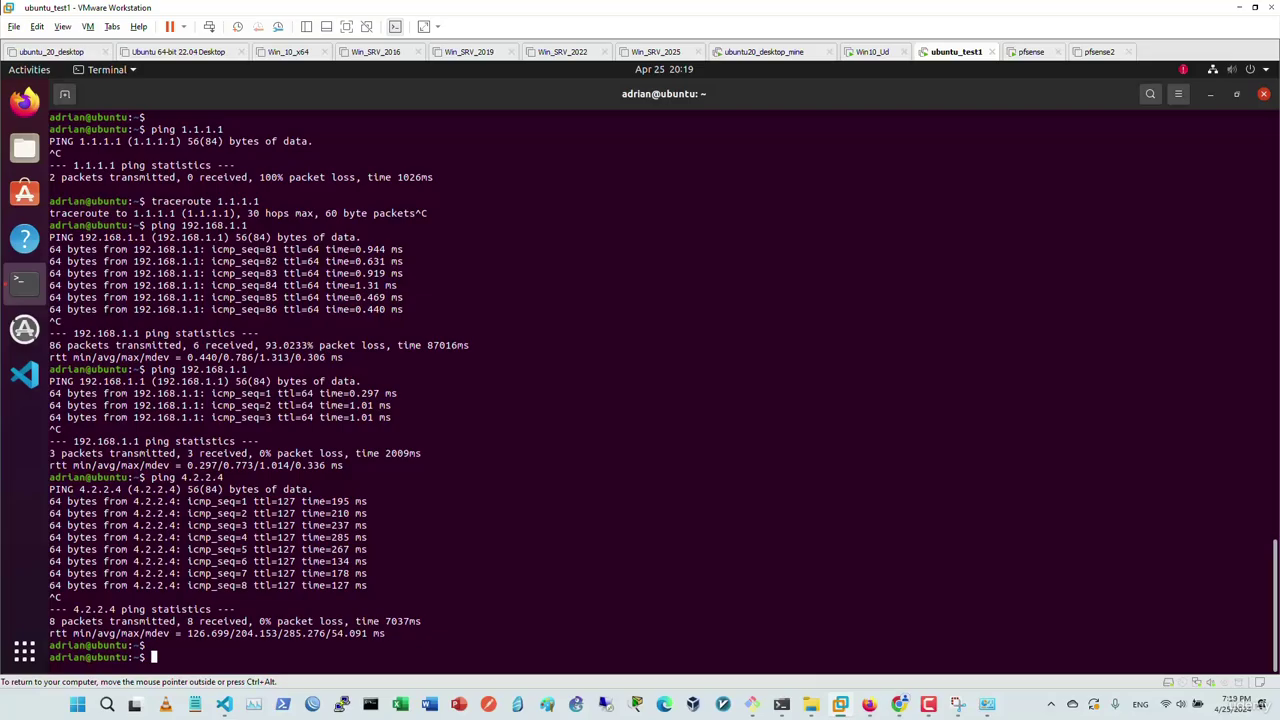
Switch to the Snipping Tool sketch and connect the VM box to a cloud labelled LAN with branches labelled S1 and C1
key("alt+Tab")
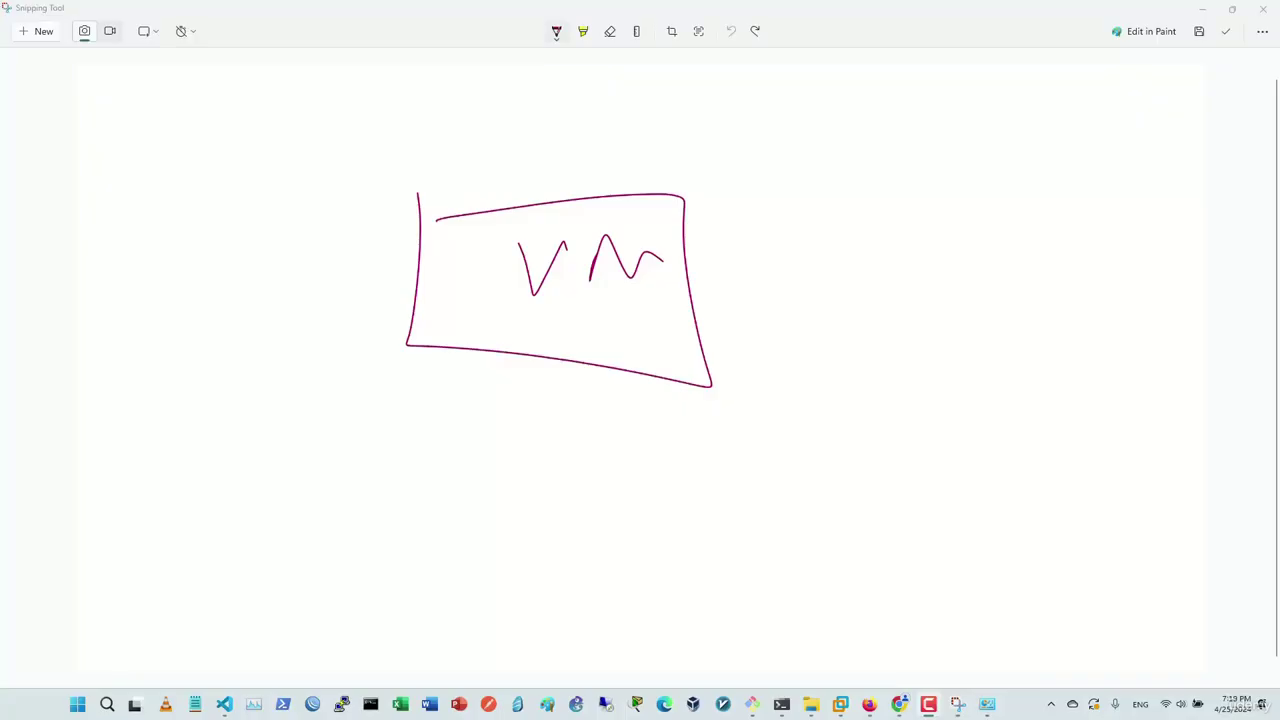
left_click_drag(698, 276, 866, 263)
mouse_move(900, 194)
left_mouse_down()
mouse_move(862, 262)
mouse_move(1050, 240)
mouse_move(904, 182)
left_mouse_up()
mouse_move(922, 250)
left_mouse_down()
mouse_move(922, 282)
mouse_move(956, 266)
left_mouse_up()
mouse_move(950, 276)
left_mouse_down()
mouse_move(962, 246)
mouse_move(974, 268)
left_mouse_up()
left_click_drag(948, 262, 1014, 252)
left_click_drag(922, 366, 866, 458)
left_click_drag(1006, 374, 1026, 412)
mouse_move(1020, 430)
left_mouse_down()
mouse_move(1000, 442)
mouse_move(1024, 442)
left_mouse_up()
left_click_drag(1032, 428, 1033, 450)
left_click_drag(910, 428, 912, 454)
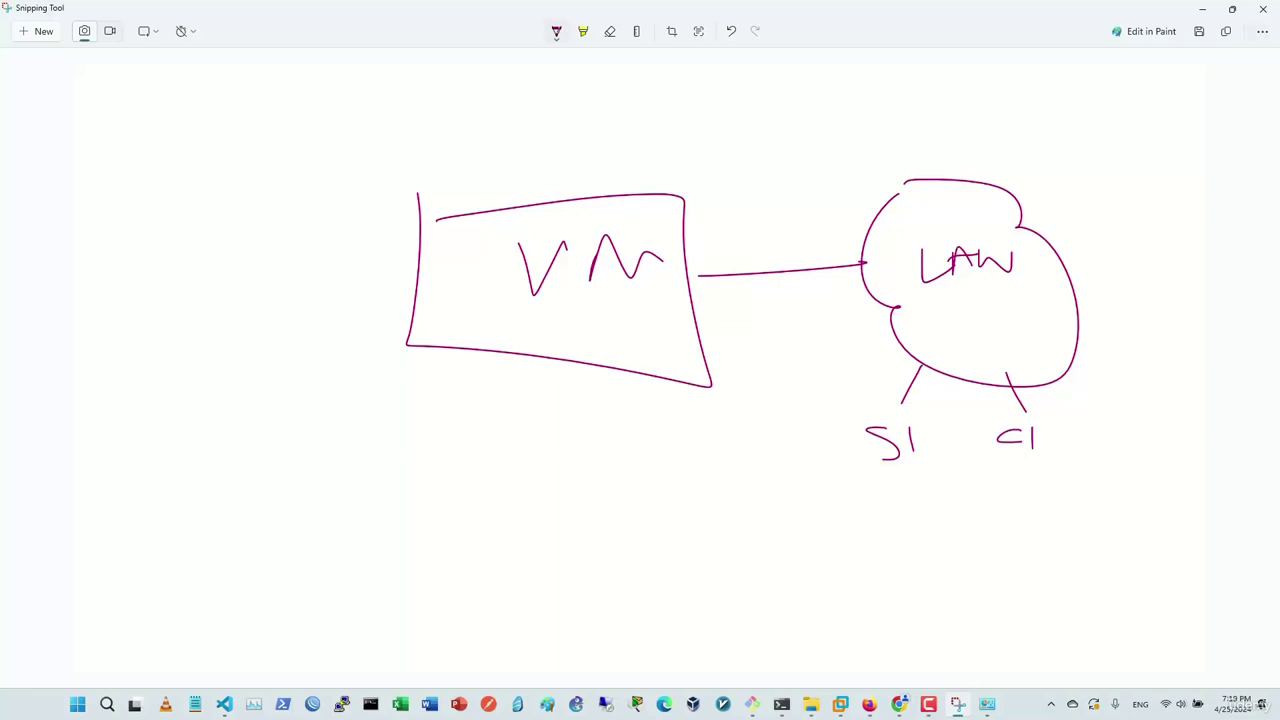
Draw an arrow from C1 into the VM box and write "FW Allow" below the box with a line leading to C1
mouse_move(1006, 378)
left_mouse_down()
mouse_move(992, 334)
mouse_move(664, 252)
mouse_move(665, 313)
left_mouse_up()
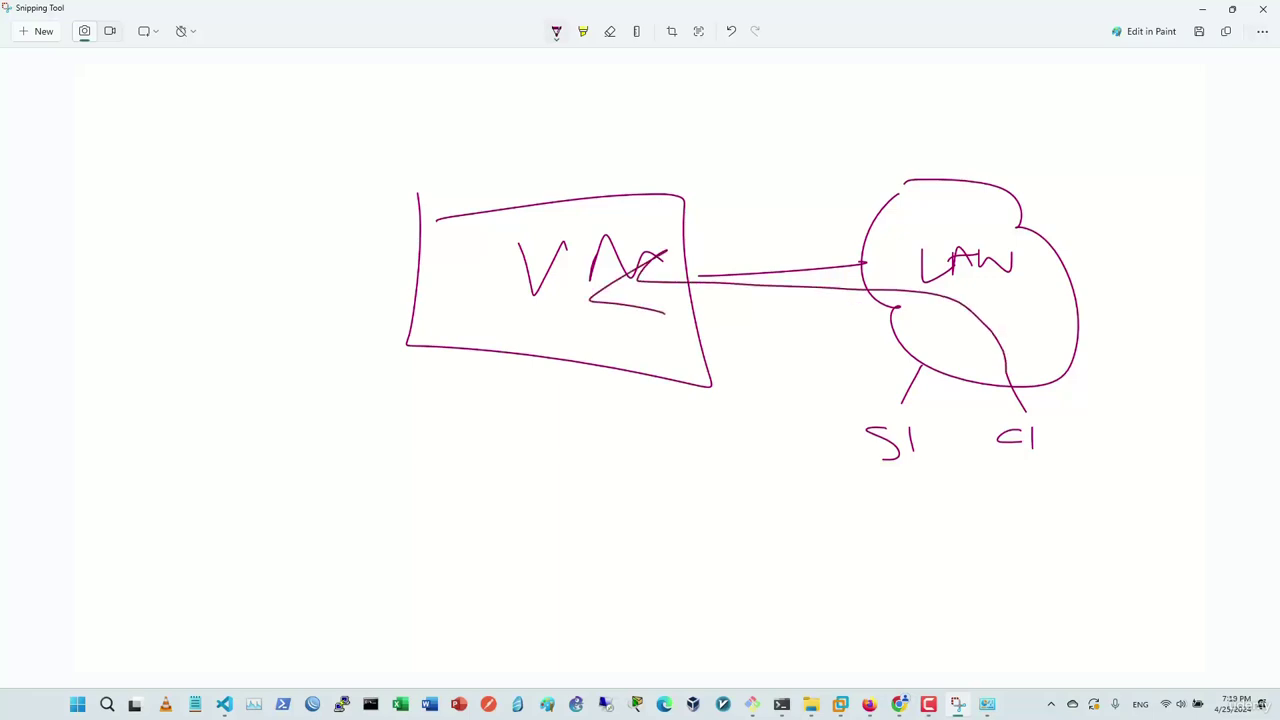
mouse_move(430, 408)
left_mouse_down()
mouse_move(444, 466)
mouse_move(480, 403)
left_mouse_up()
left_click_drag(428, 441, 462, 434)
mouse_move(504, 412)
left_mouse_down()
mouse_move(508, 428)
mouse_move(550, 412)
mouse_move(1090, 526)
mouse_move(1046, 486)
left_mouse_up()
left_click_drag(386, 500, 446, 502)
mouse_move(468, 488)
left_mouse_down()
mouse_move(460, 516)
mouse_move(484, 514)
left_mouse_up()
mouse_move(496, 500)
left_mouse_down()
mouse_move(548, 505)
mouse_move(608, 482)
left_mouse_up()
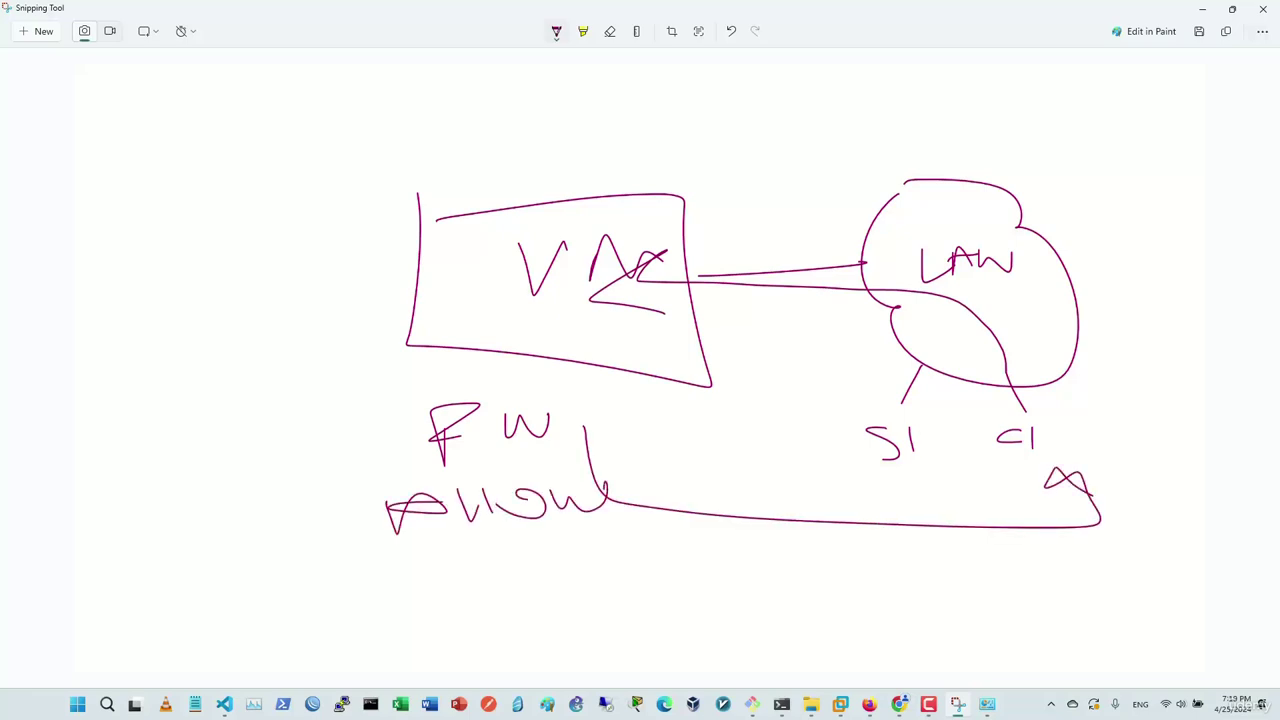
Circle S1 with an arrow running out past the VM box, and write "Deny" beneath a dividing line under "Allow"
mouse_move(872, 400)
left_mouse_down()
mouse_move(895, 478)
mouse_move(845, 406)
left_mouse_up()
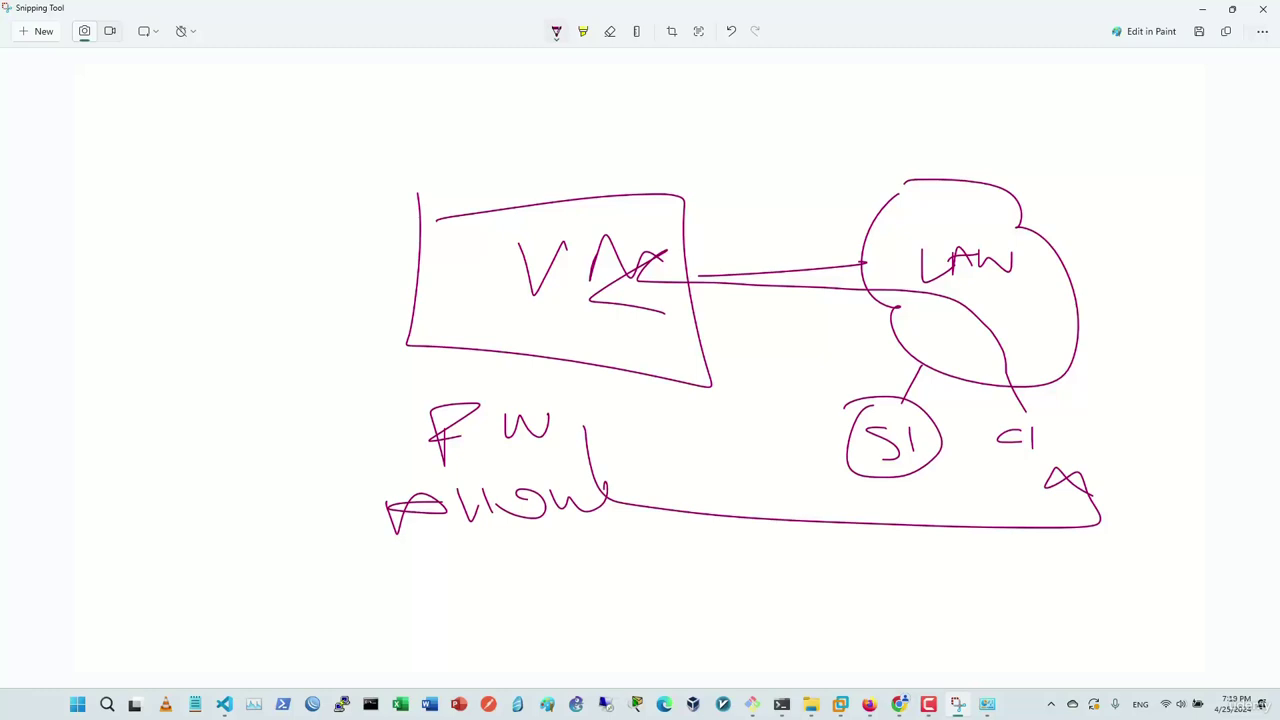
mouse_move(336, 342)
left_mouse_down()
mouse_move(874, 342)
mouse_move(862, 376)
mouse_move(300, 352)
mouse_move(346, 370)
left_mouse_up()
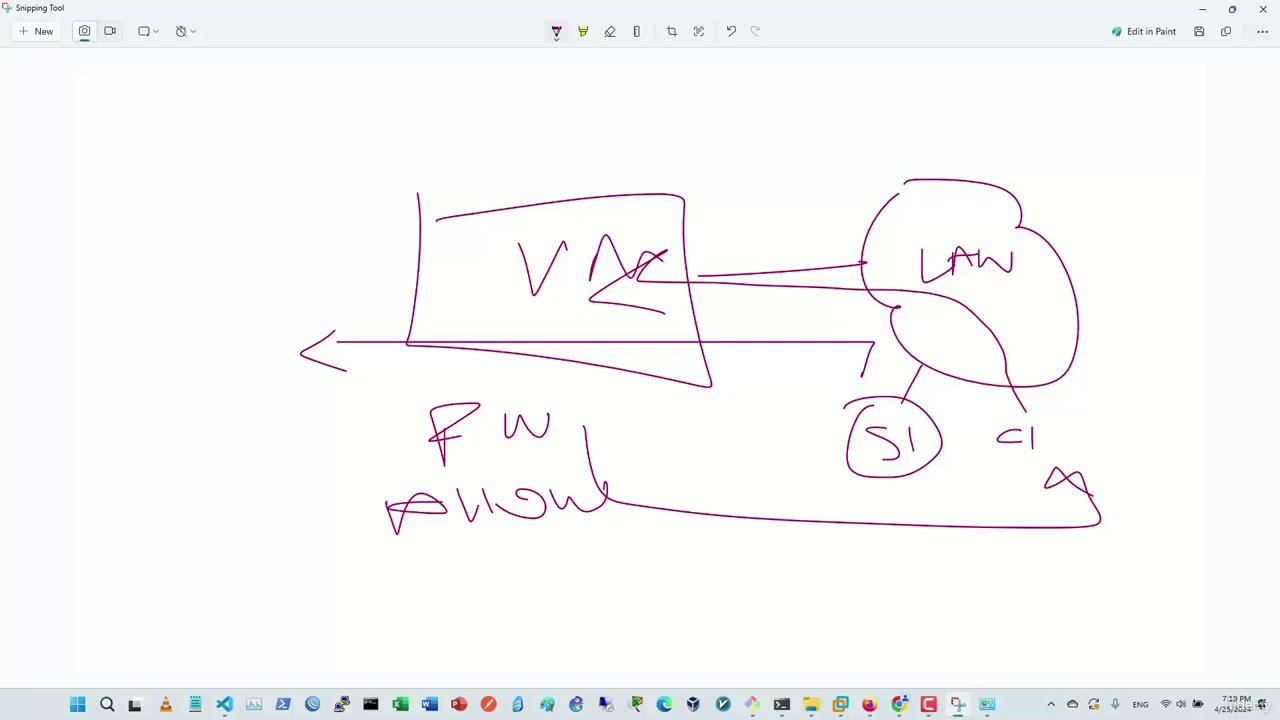
left_click_drag(476, 593, 478, 620)
mouse_move(478, 595)
left_mouse_down()
mouse_move(500, 614)
mouse_move(632, 596)
mouse_move(612, 640)
left_mouse_up()
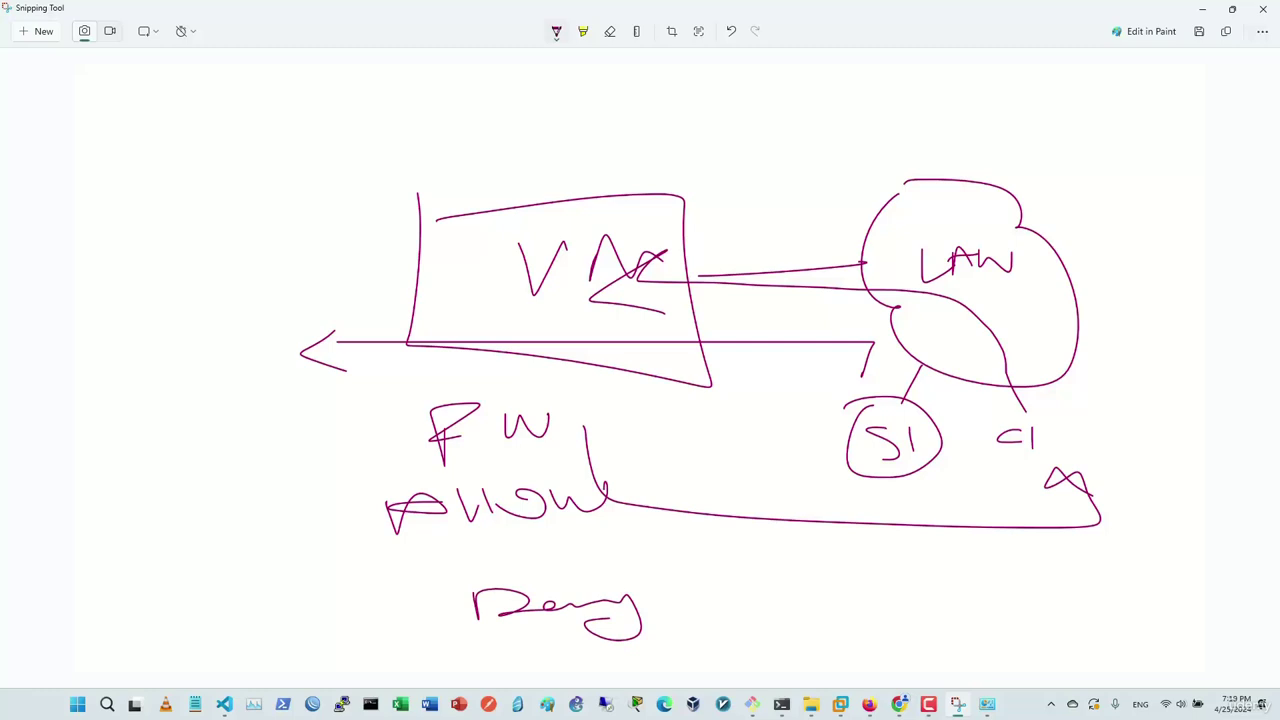
left_click_drag(404, 573, 818, 554)
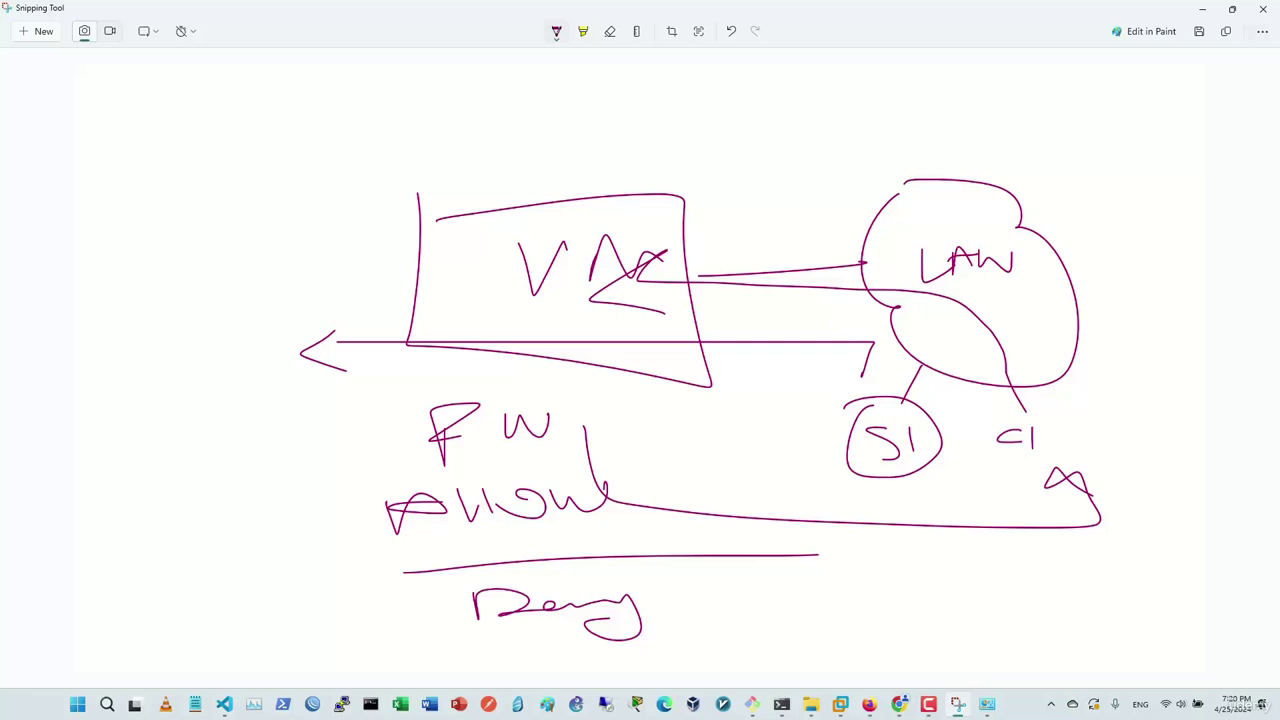
Undo the recent pen strokes back to the VM box, the LAN cloud with its two branches and the S label
mouse_move(787, 416)
left_mouse_down()
mouse_move(821, 449)
mouse_move(782, 464)
left_mouse_up()
key("ctrl+z")
key("ctrl+z")
key("ctrl+z")
key("ctrl+z")
key("ctrl+z")
key("ctrl+z")
key("ctrl+z")
key("ctrl+z")
key("ctrl+z")
key("ctrl+z")
key("ctrl+z")
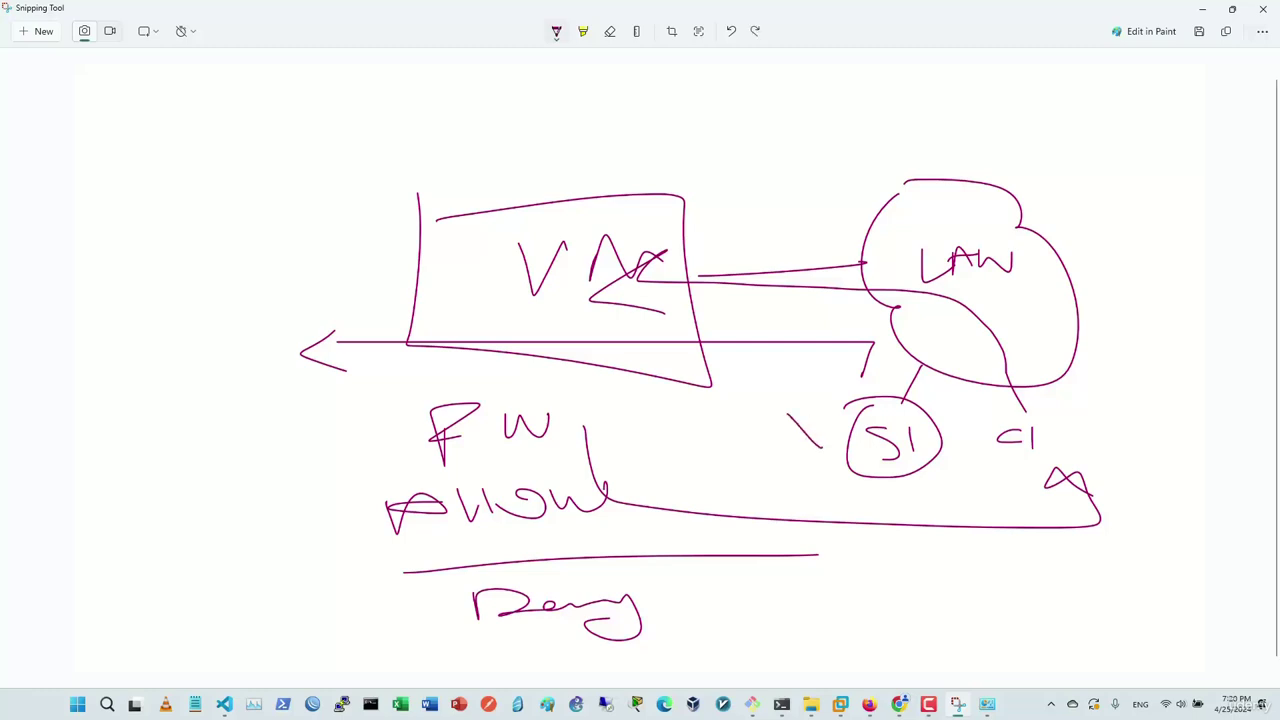
key("ctrl+z")
key("ctrl+z")
key("ctrl+z")
key("ctrl+z")
key("ctrl+z")
key("ctrl+z")
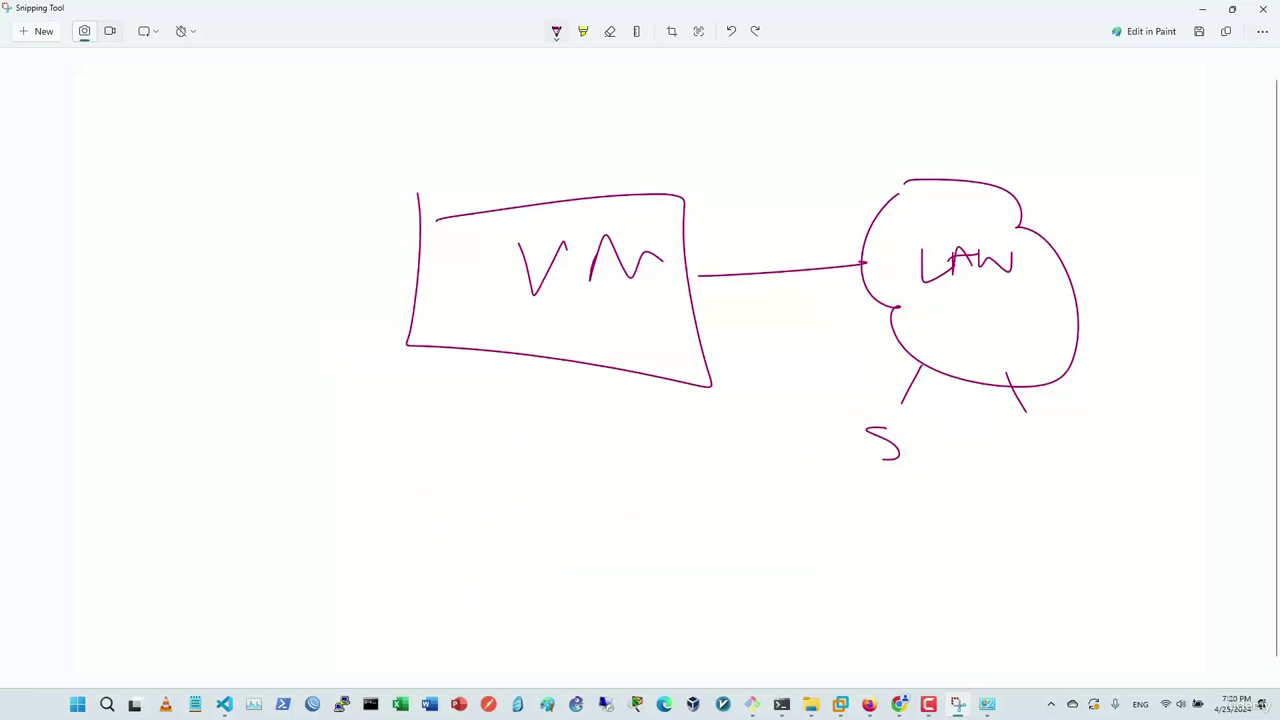
Label the cloud's unlabelled branch C1 and draw a curved double-headed arrow between it and S
left_click_drag(1020, 440, 1052, 466)
mouse_move(1006, 386)
left_mouse_down()
mouse_move(918, 372)
mouse_move(894, 408)
left_mouse_up()
left_click_drag(936, 368, 908, 402)
left_click_drag(898, 354, 902, 400)
mouse_move(1020, 376)
left_mouse_down()
mouse_move(1024, 418)
mouse_move(1016, 402)
left_mouse_up()
Draw an arrow from S out past the VM box, a line beneath it ending in a downward arrow, and an arrow from C1 into the VM
mouse_move(874, 410)
left_mouse_down()
mouse_move(812, 357)
mouse_move(370, 332)
left_mouse_up()
mouse_move(400, 316)
left_mouse_down()
mouse_move(326, 336)
mouse_move(352, 354)
left_mouse_up()
mouse_move(284, 399)
left_mouse_down()
mouse_move(404, 399)
mouse_move(744, 460)
mouse_move(772, 428)
left_mouse_up()
left_click_drag(716, 428, 742, 466)
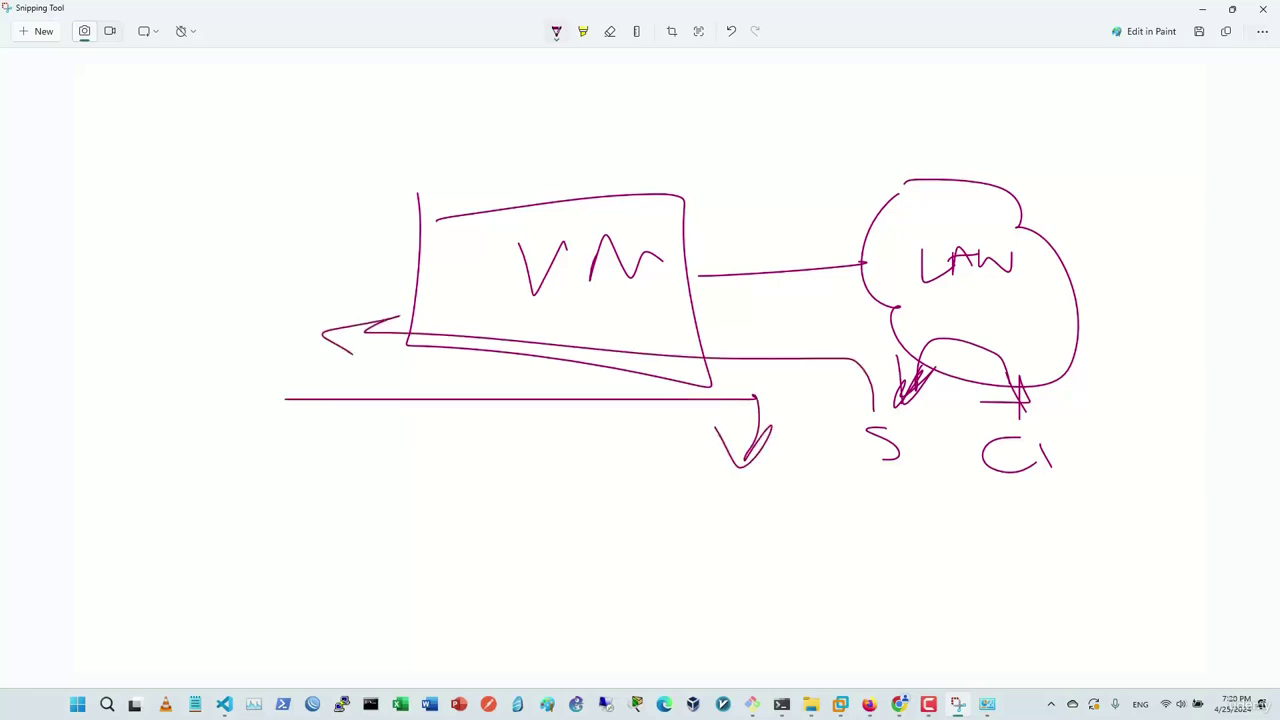
mouse_move(1050, 376)
left_mouse_down()
mouse_move(1042, 302)
mouse_move(590, 316)
mouse_move(658, 333)
left_mouse_up()
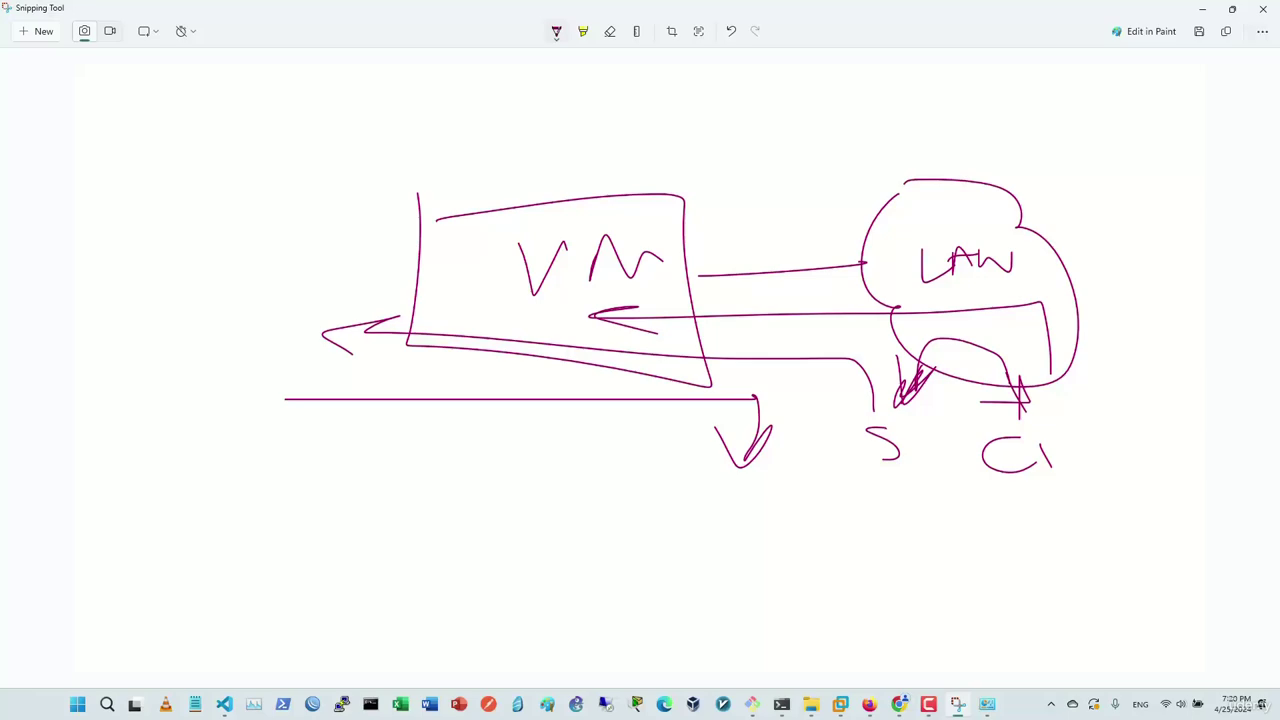
Return to pfSense in the browser and reload the firewall rules for the LAN interface
key("alt+Tab")
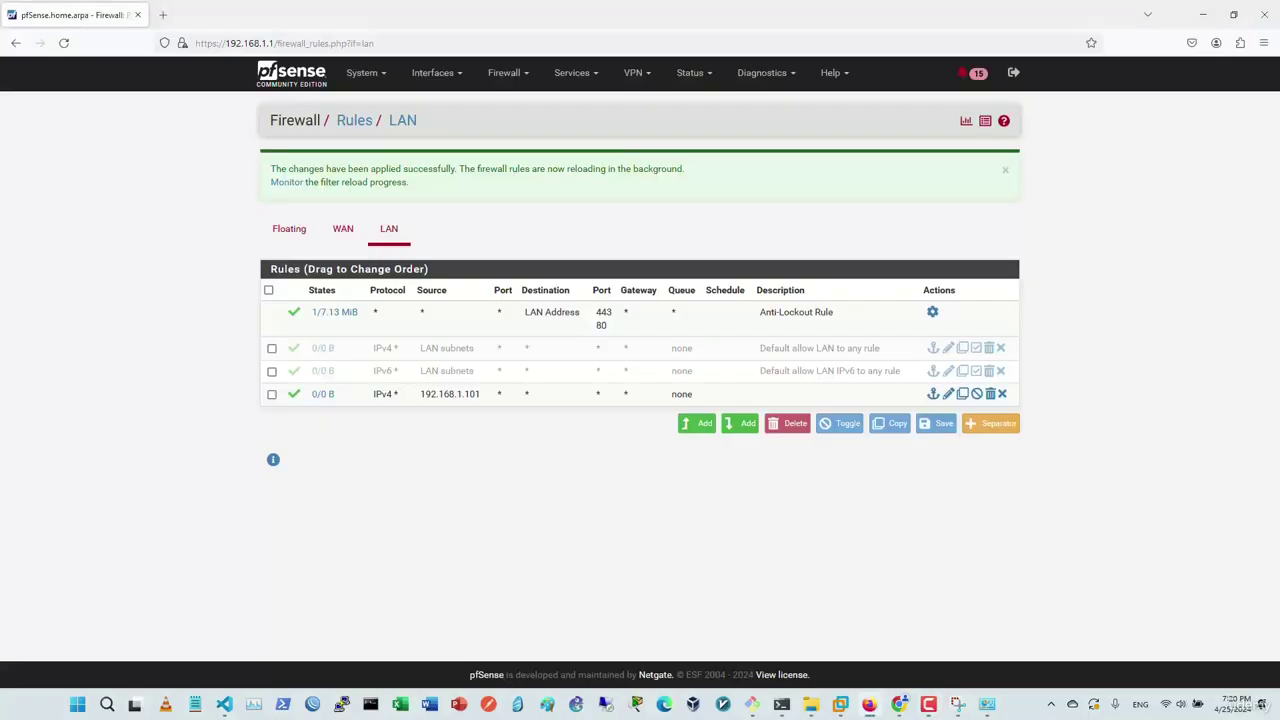
left_click(505, 72)
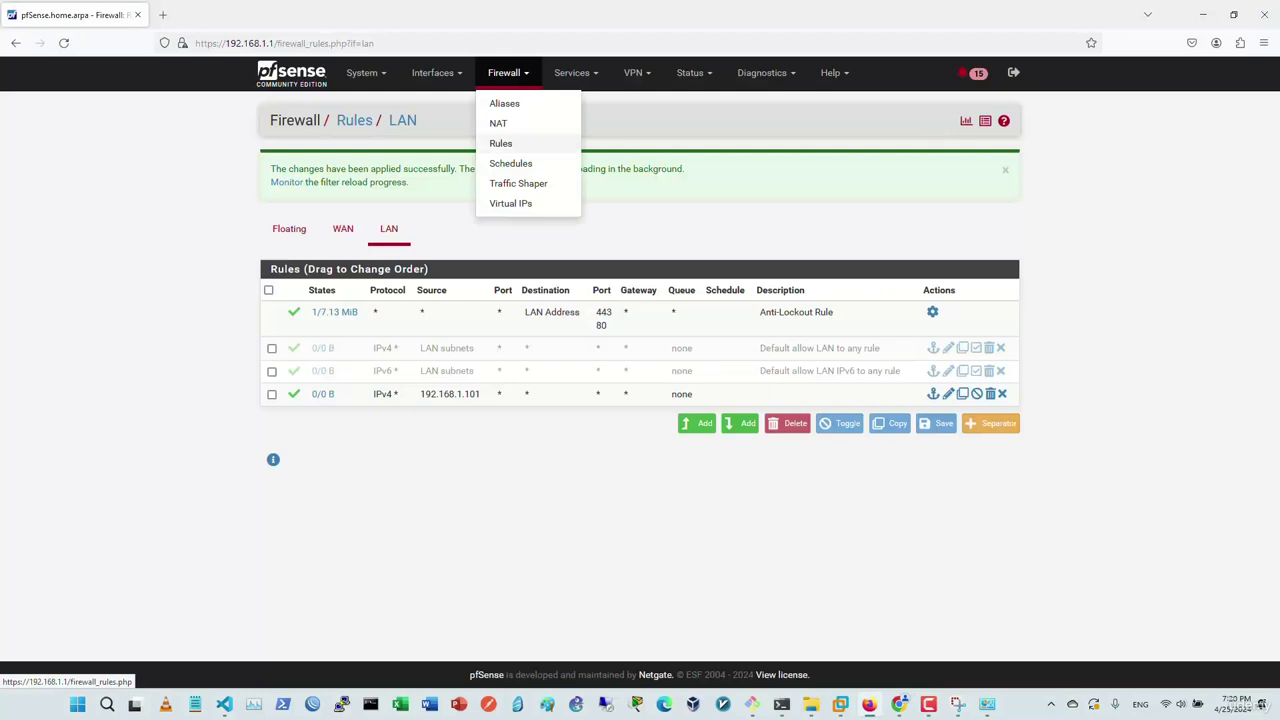
left_click(500, 143)
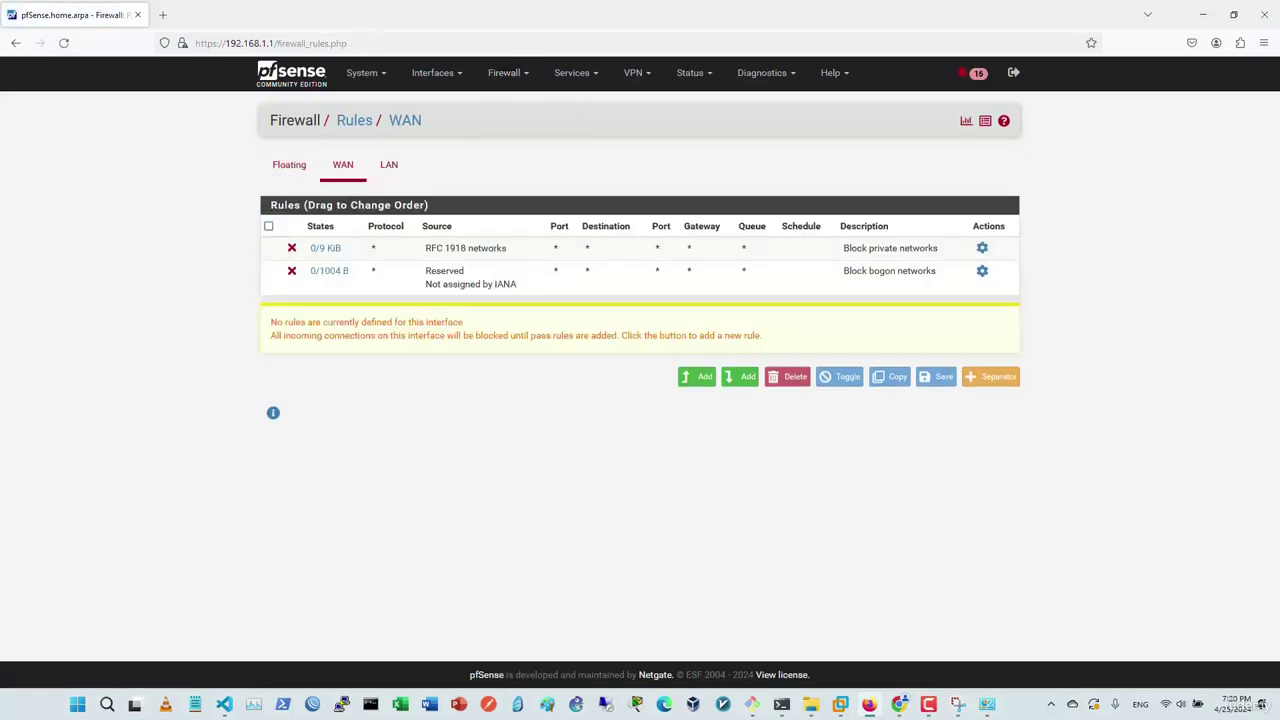
left_click(388, 164)
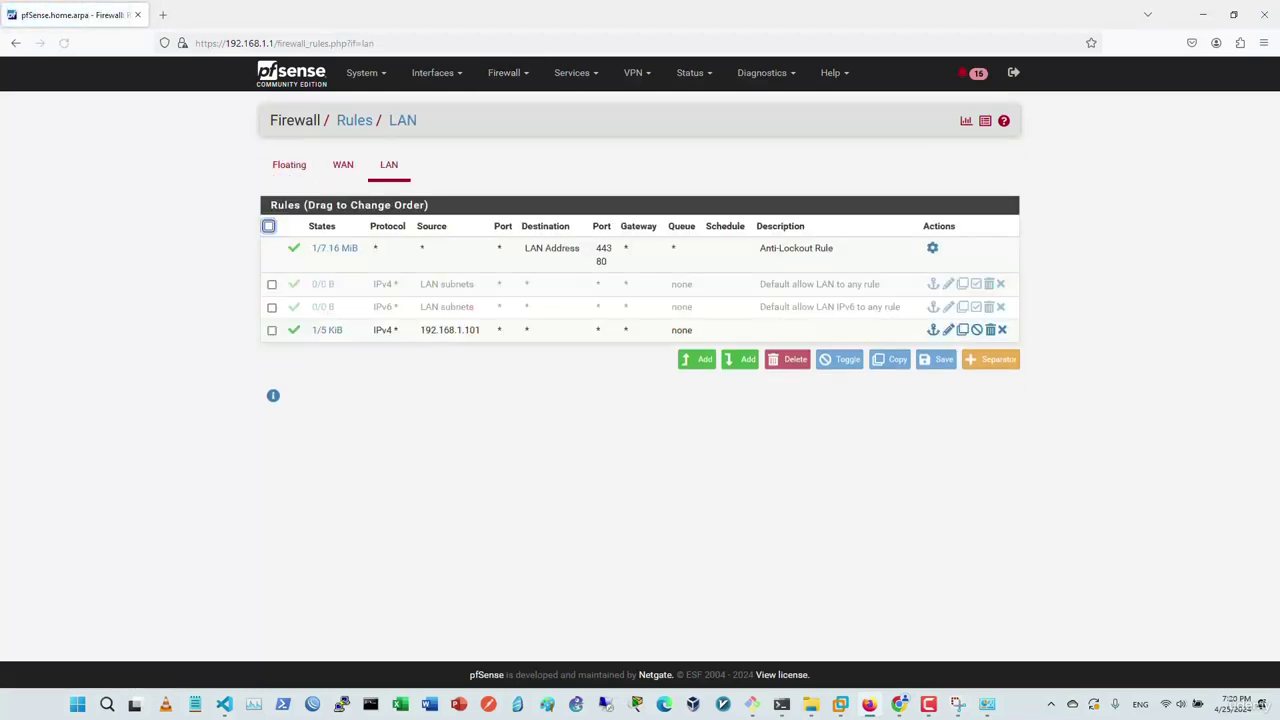